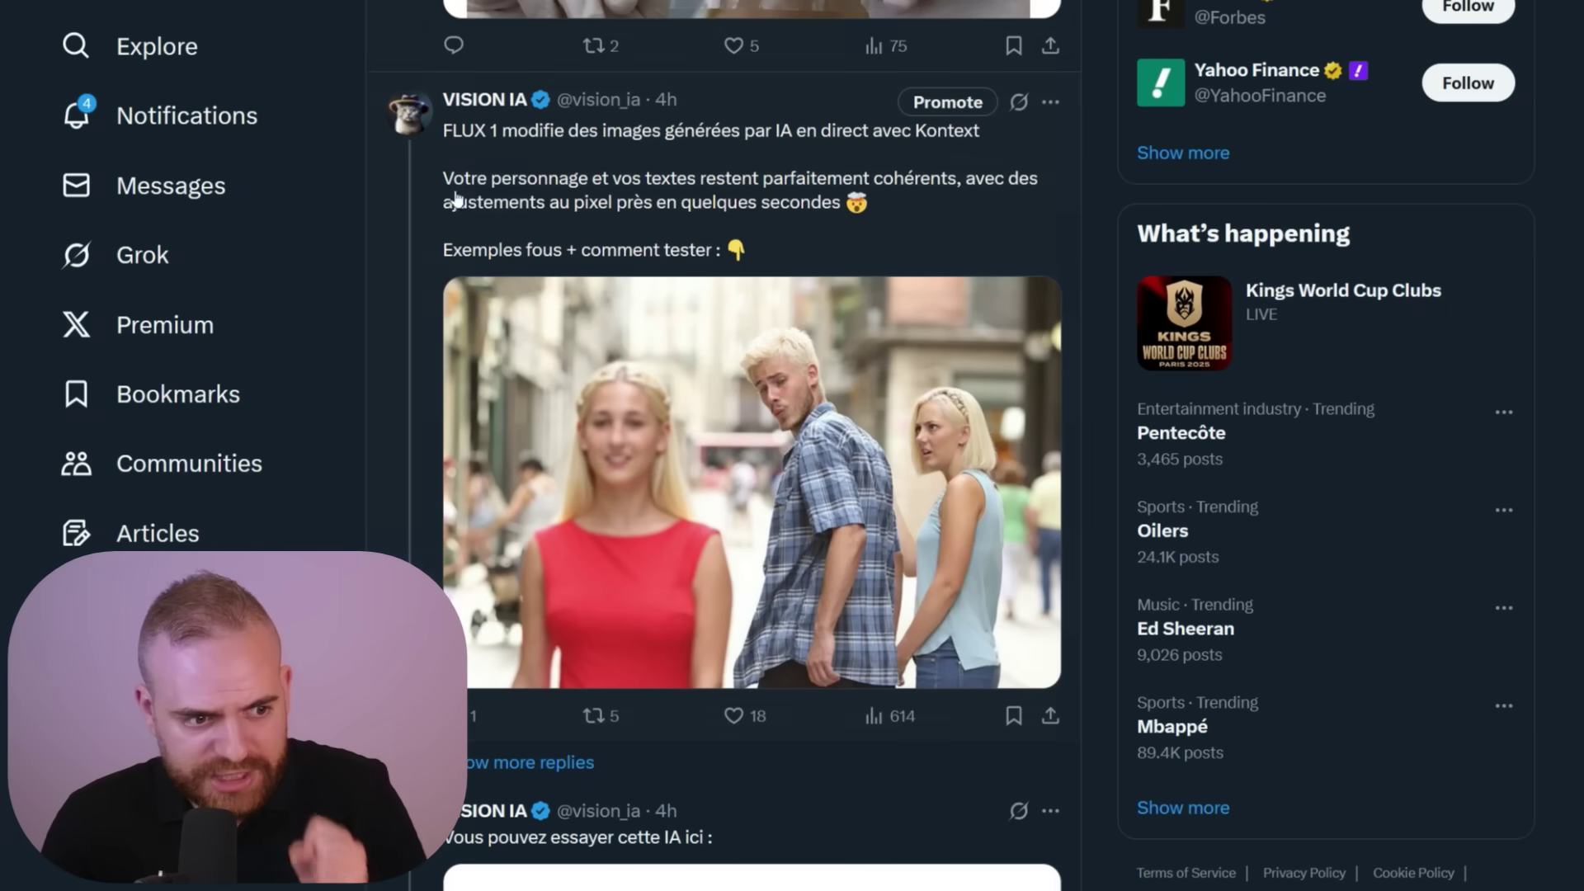
# Step: Open the VISION IA post on FLUX 1 Kontext and examine the image-editing examples in its thread
pyautogui.click(577, 159)
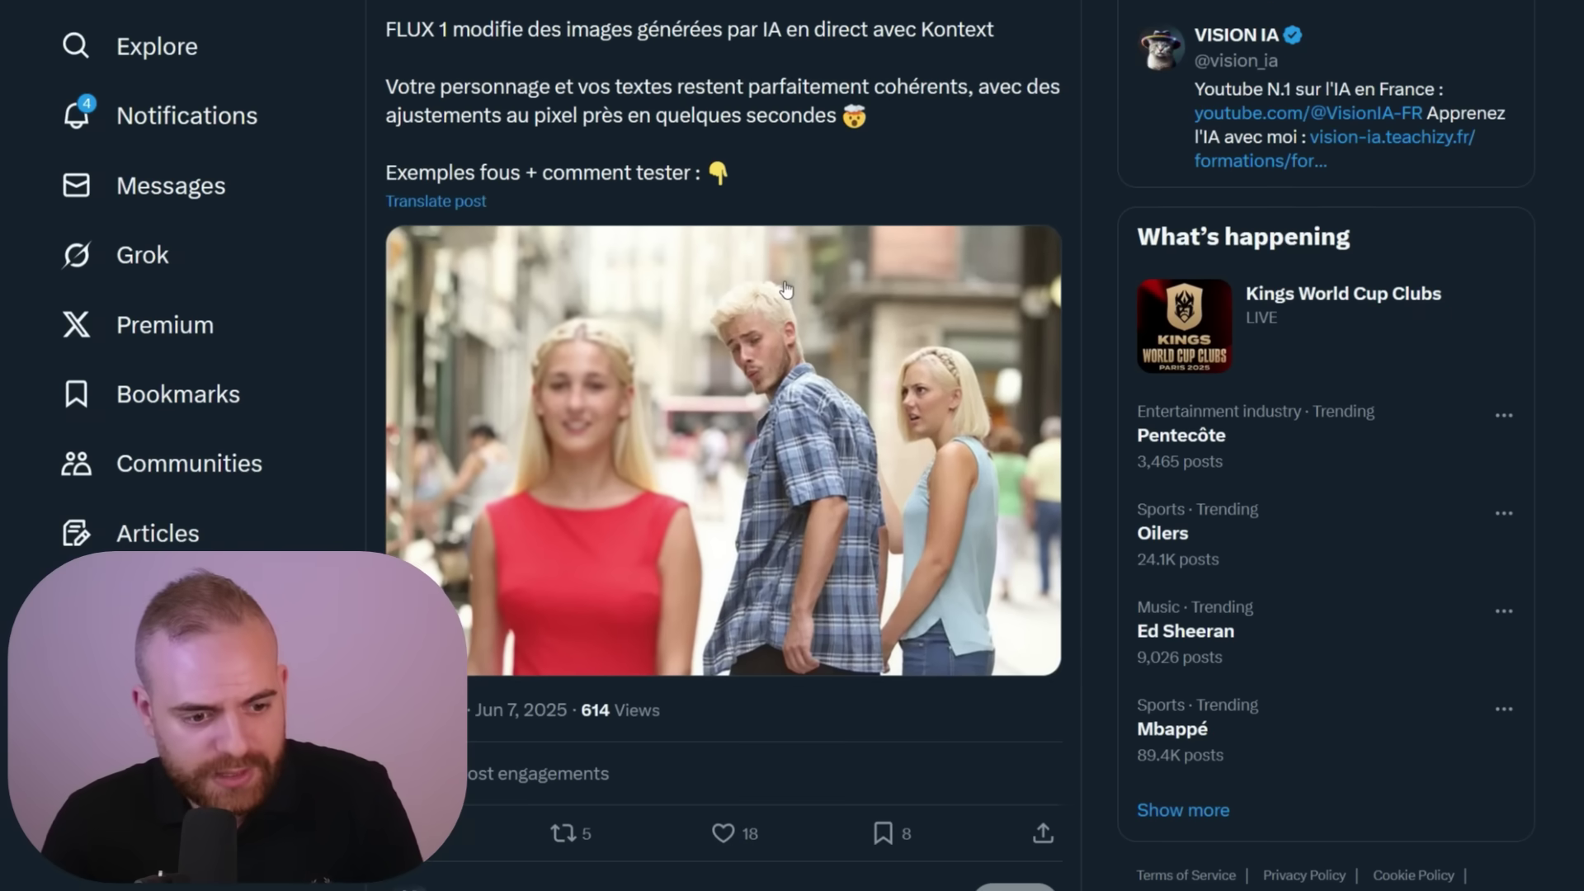
pyautogui.scroll(-15, 787, 292)
pyautogui.scroll(-20, 787, 292)
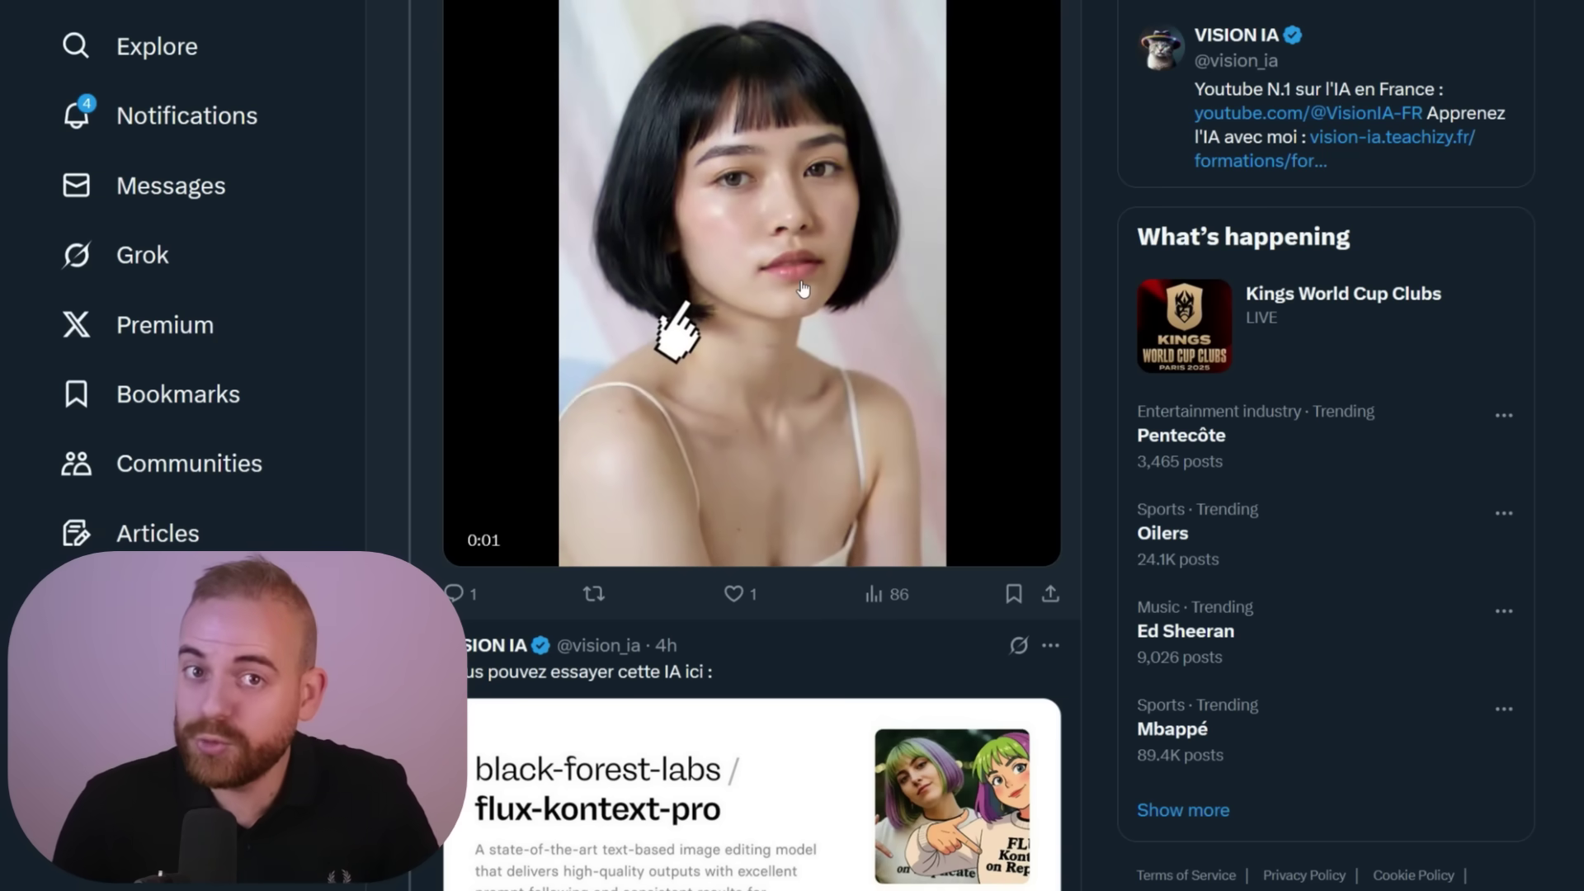
pyautogui.scroll(3, 838, 330)
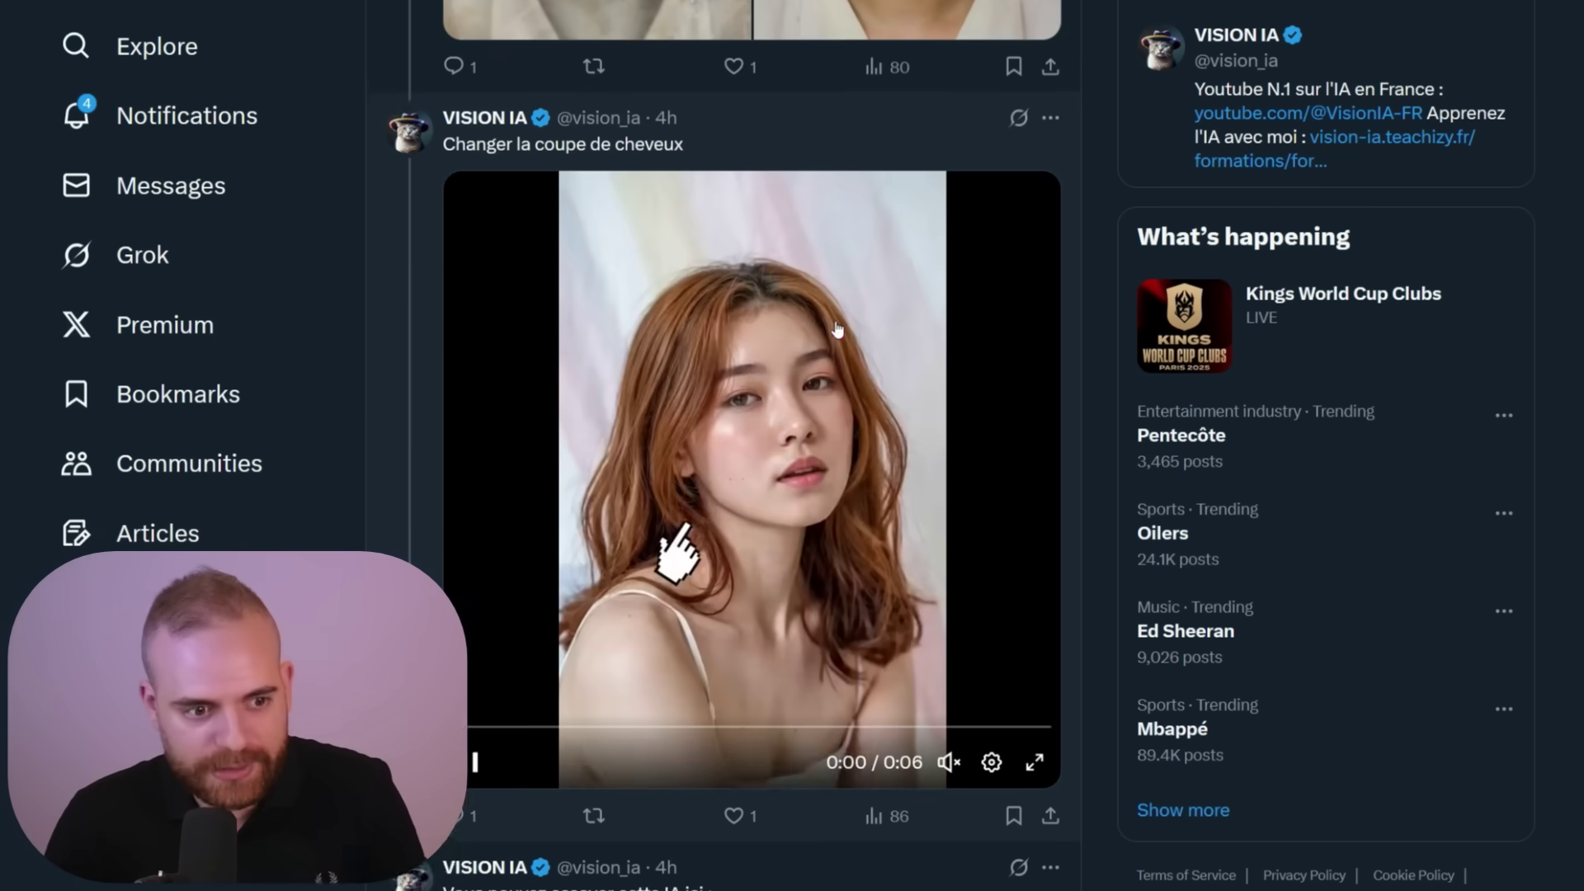
pyautogui.scroll(20, 838, 330)
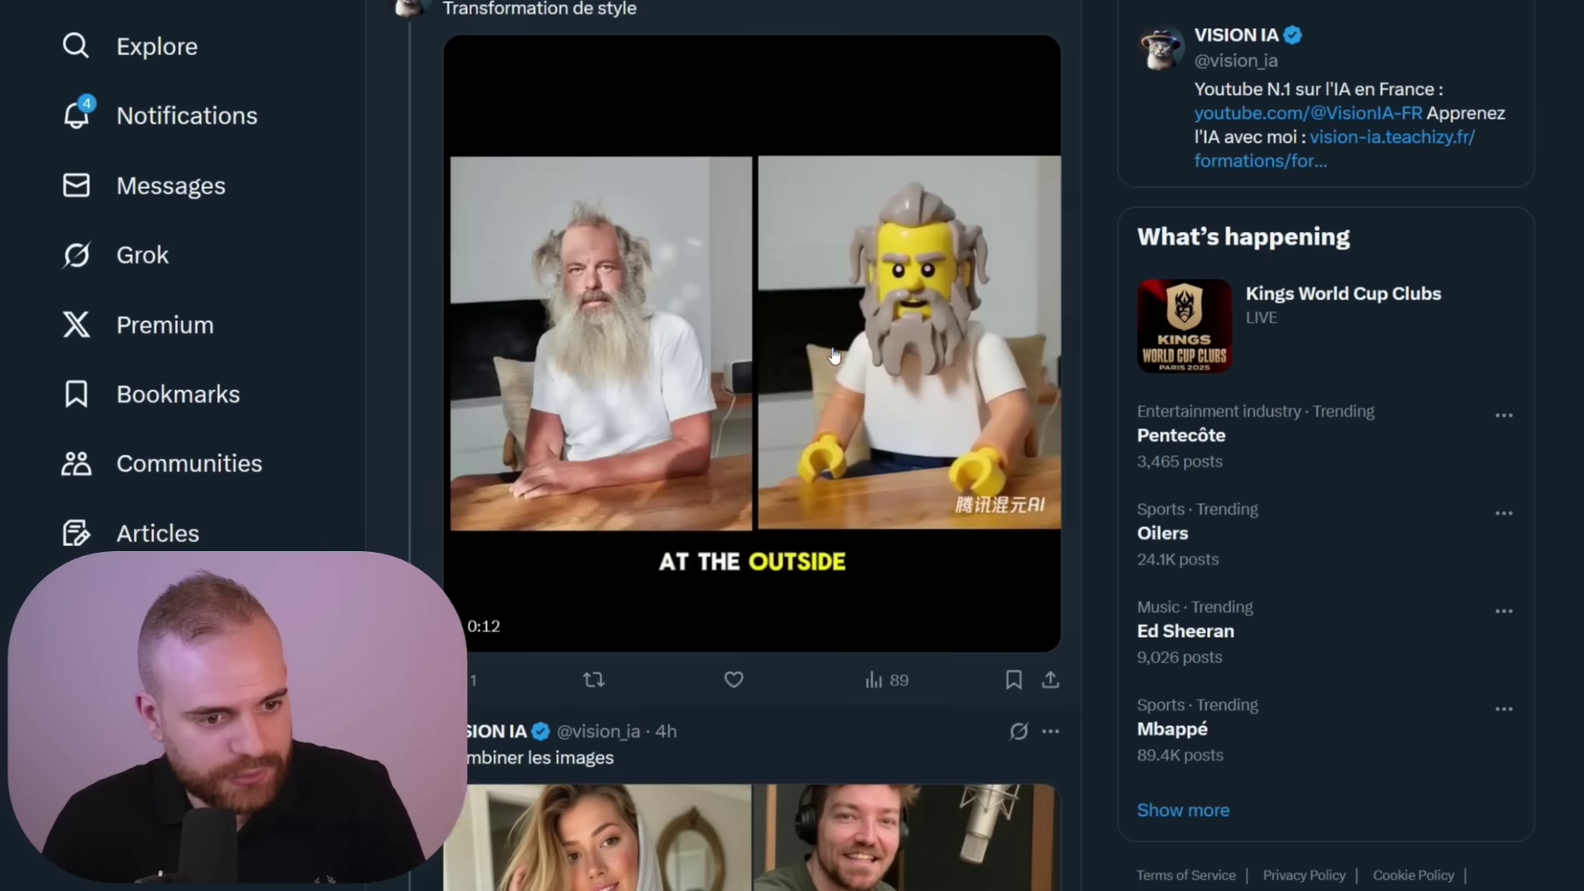
pyautogui.scroll(2, 833, 355)
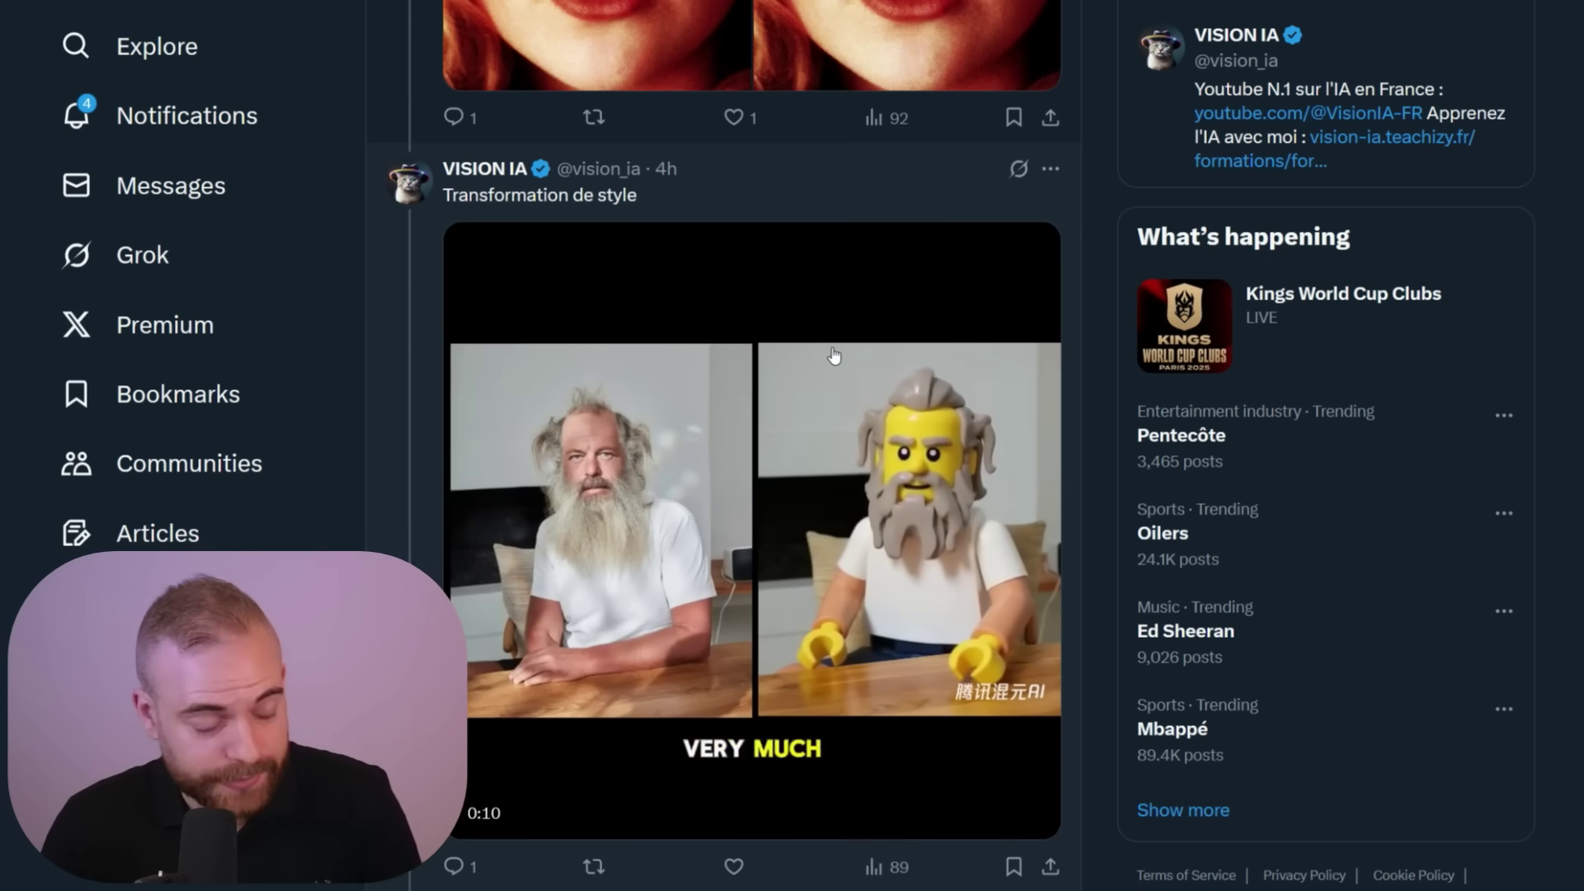
pyautogui.scroll(7, 835, 363)
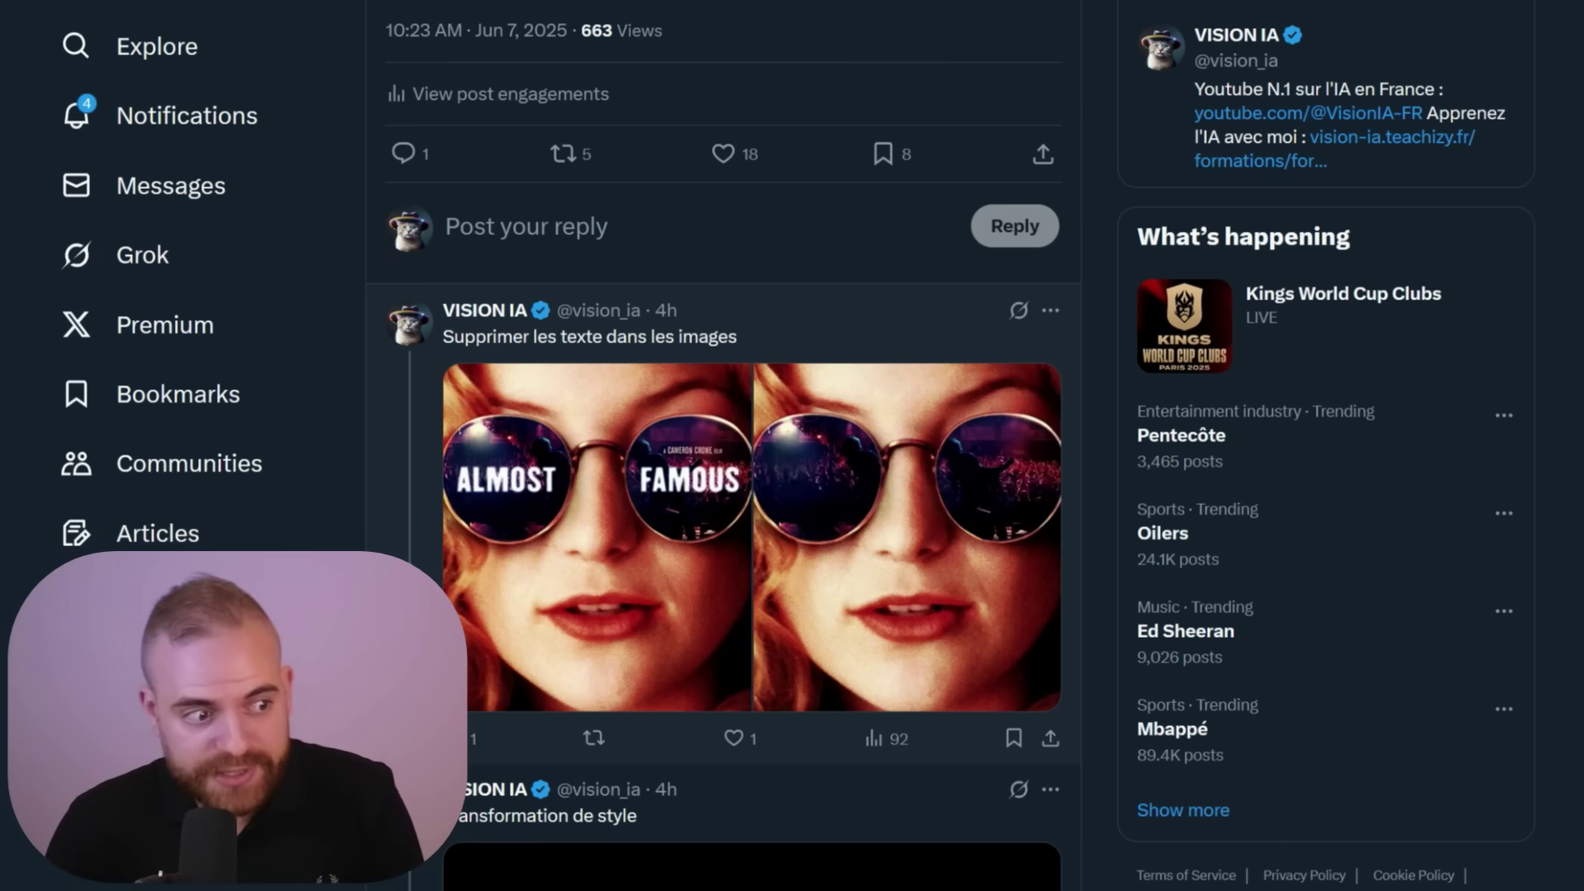
pyautogui.scroll(9, 837, 391)
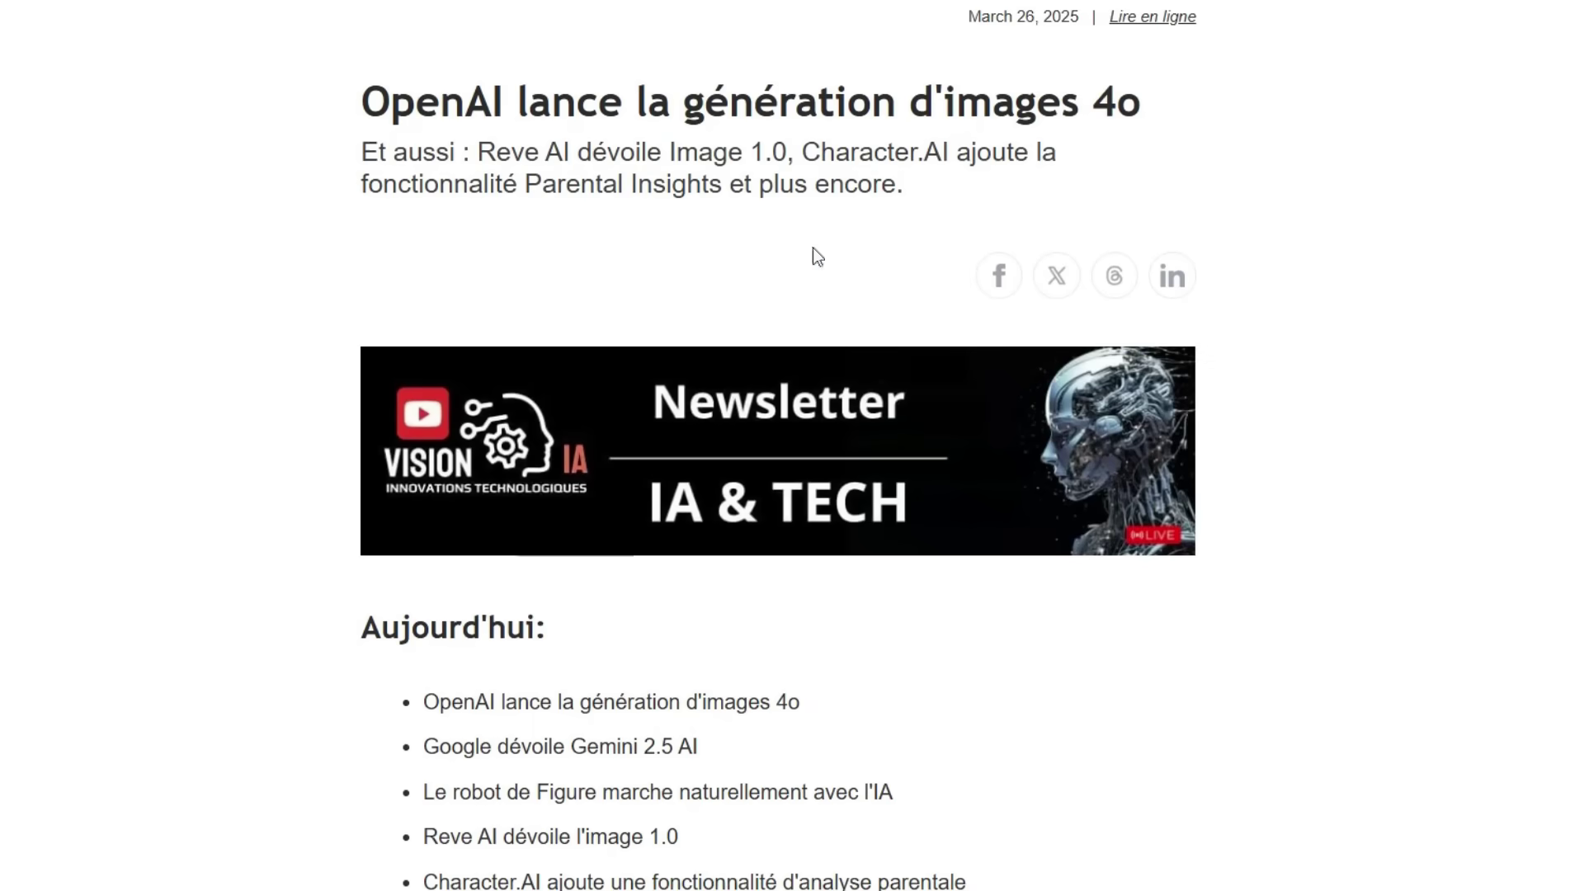
# Step: Read through the March 26, 2025 newsletter on OpenAI's 4o image generation down to the Gemini 2.5 section
pyautogui.scroll(-15, 778, 445)
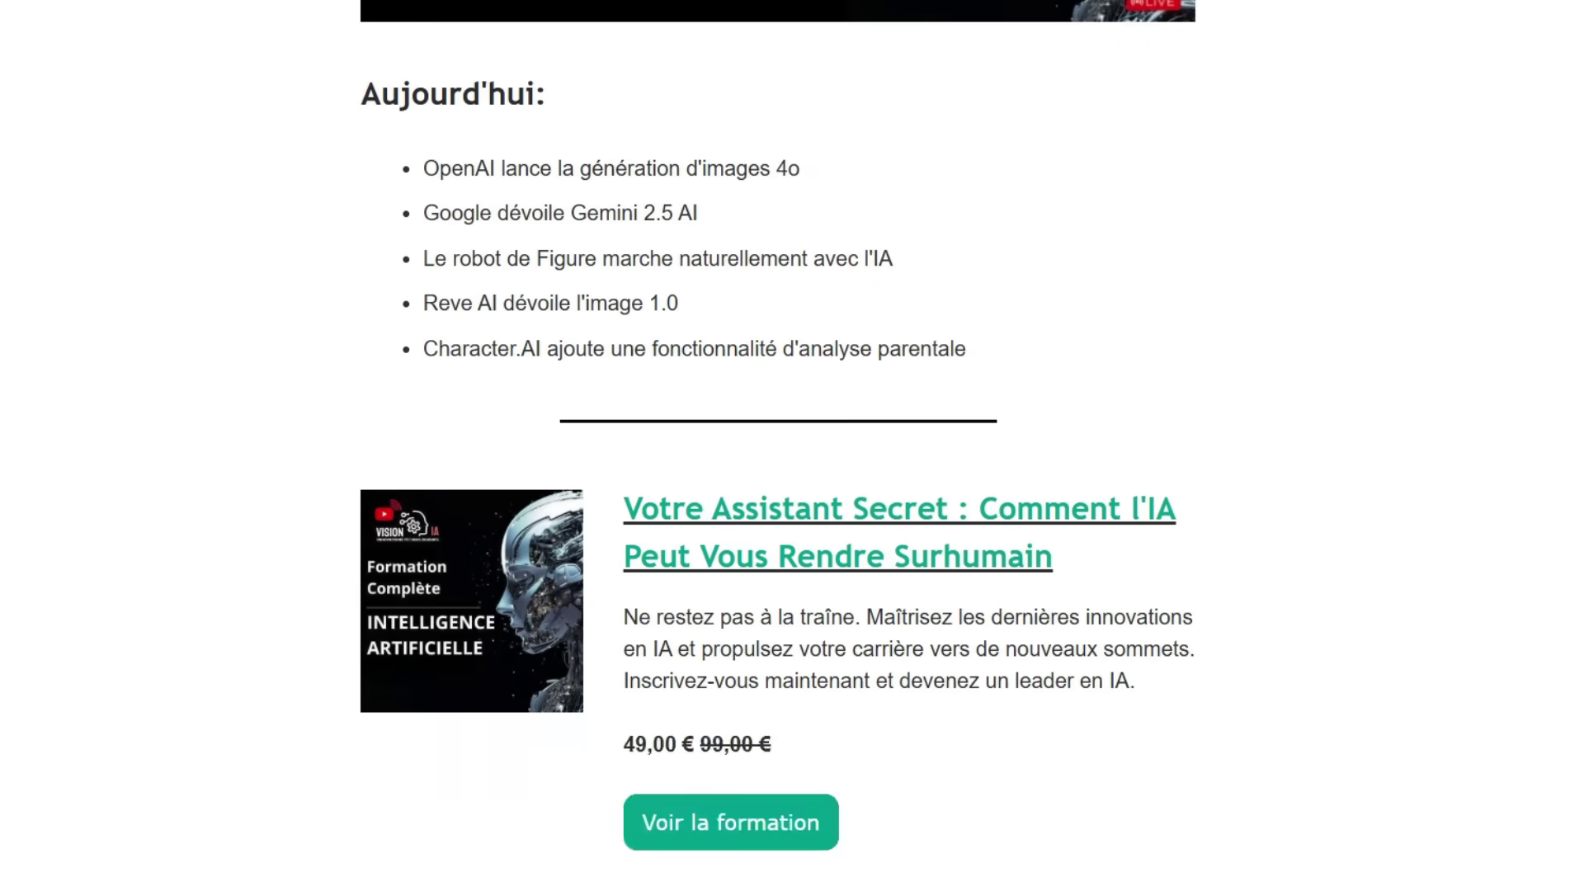
pyautogui.scroll(-15, 778, 445)
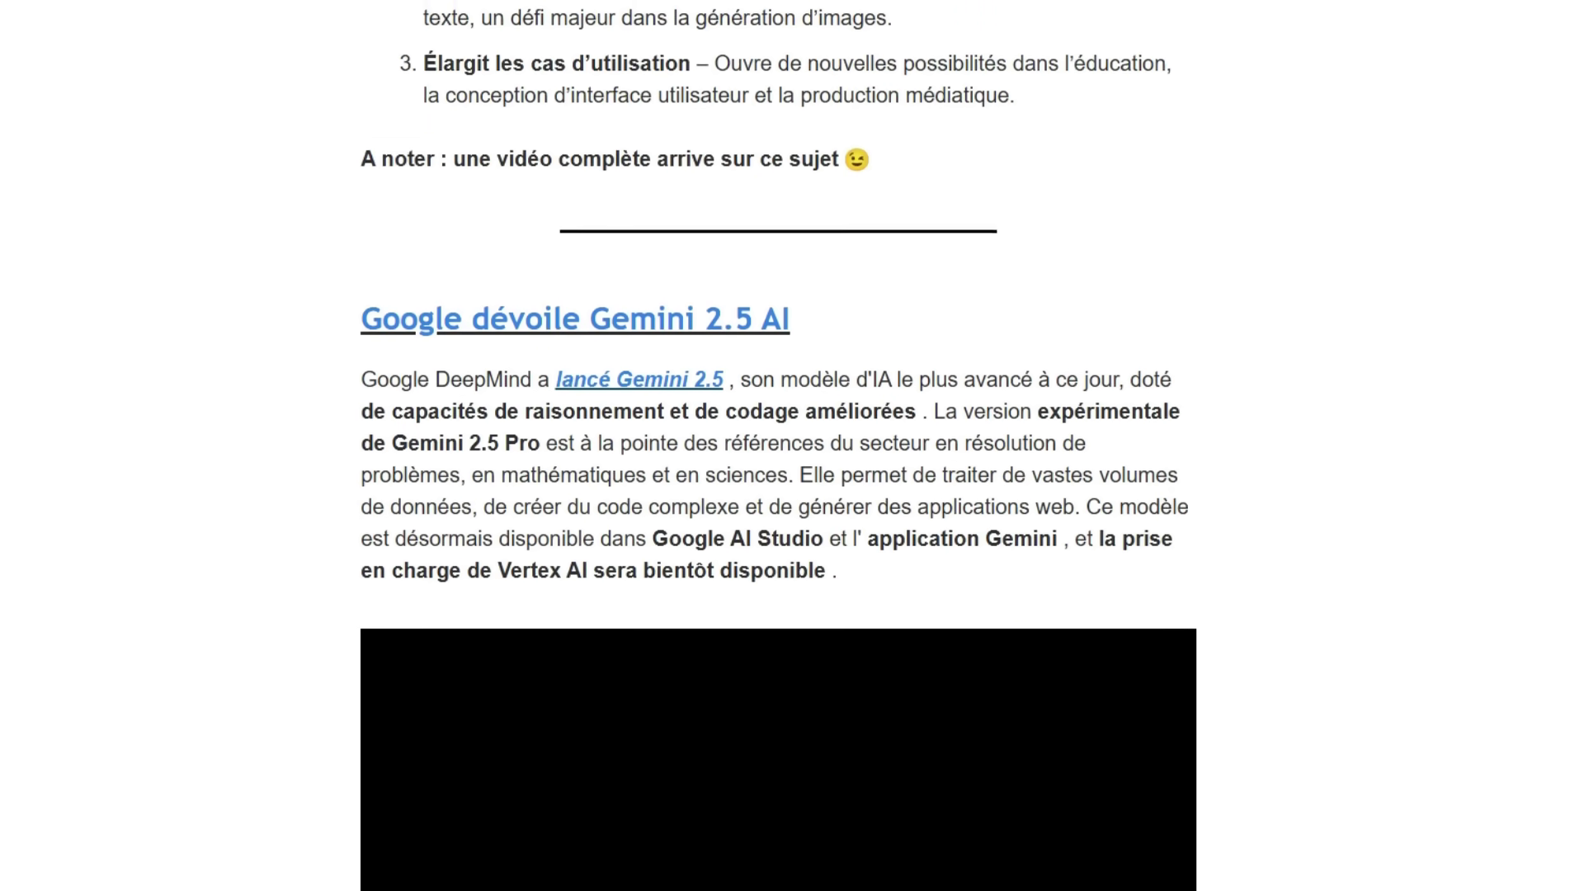
pyautogui.scroll(-15, 778, 446)
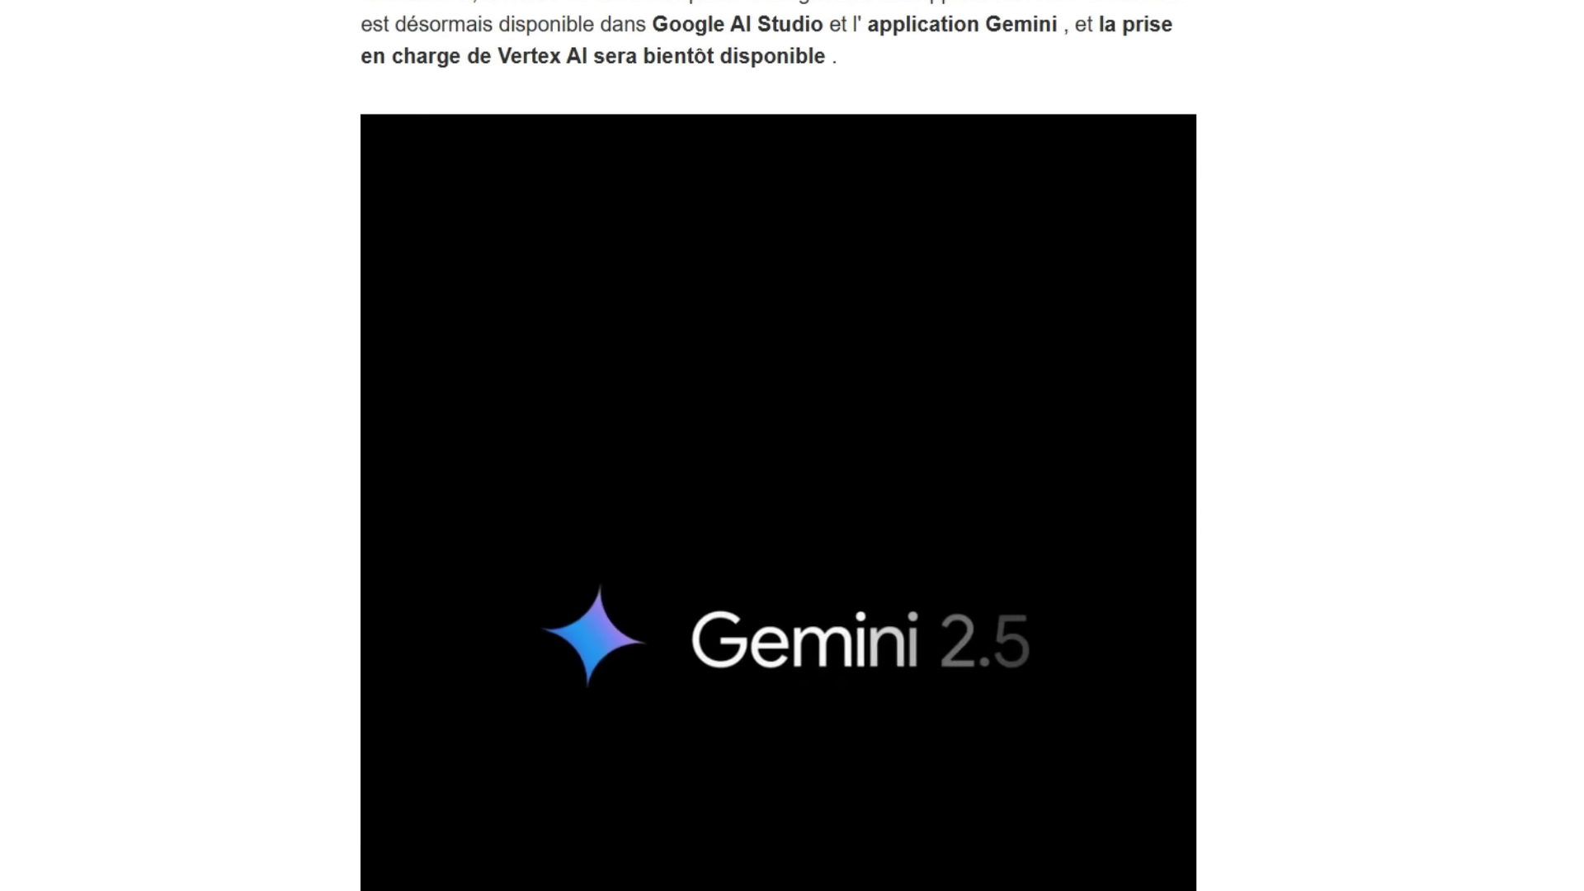
pyautogui.scroll(-10, 778, 446)
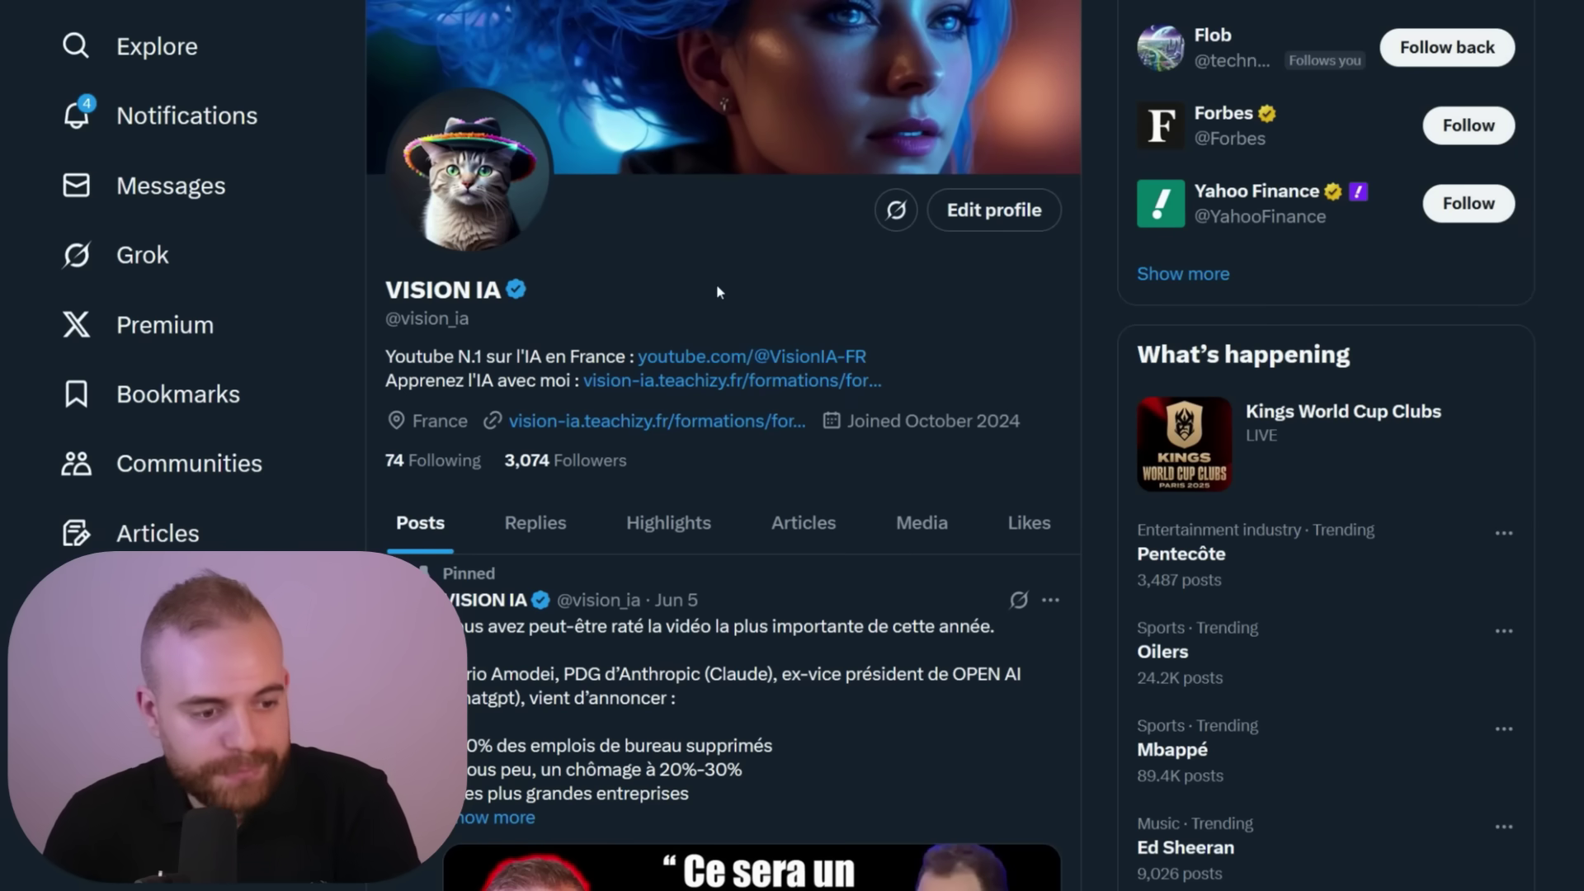
# Step: Browse the recent AI news posts on the VISION IA profile on X
pyautogui.scroll(-20, 716, 291)
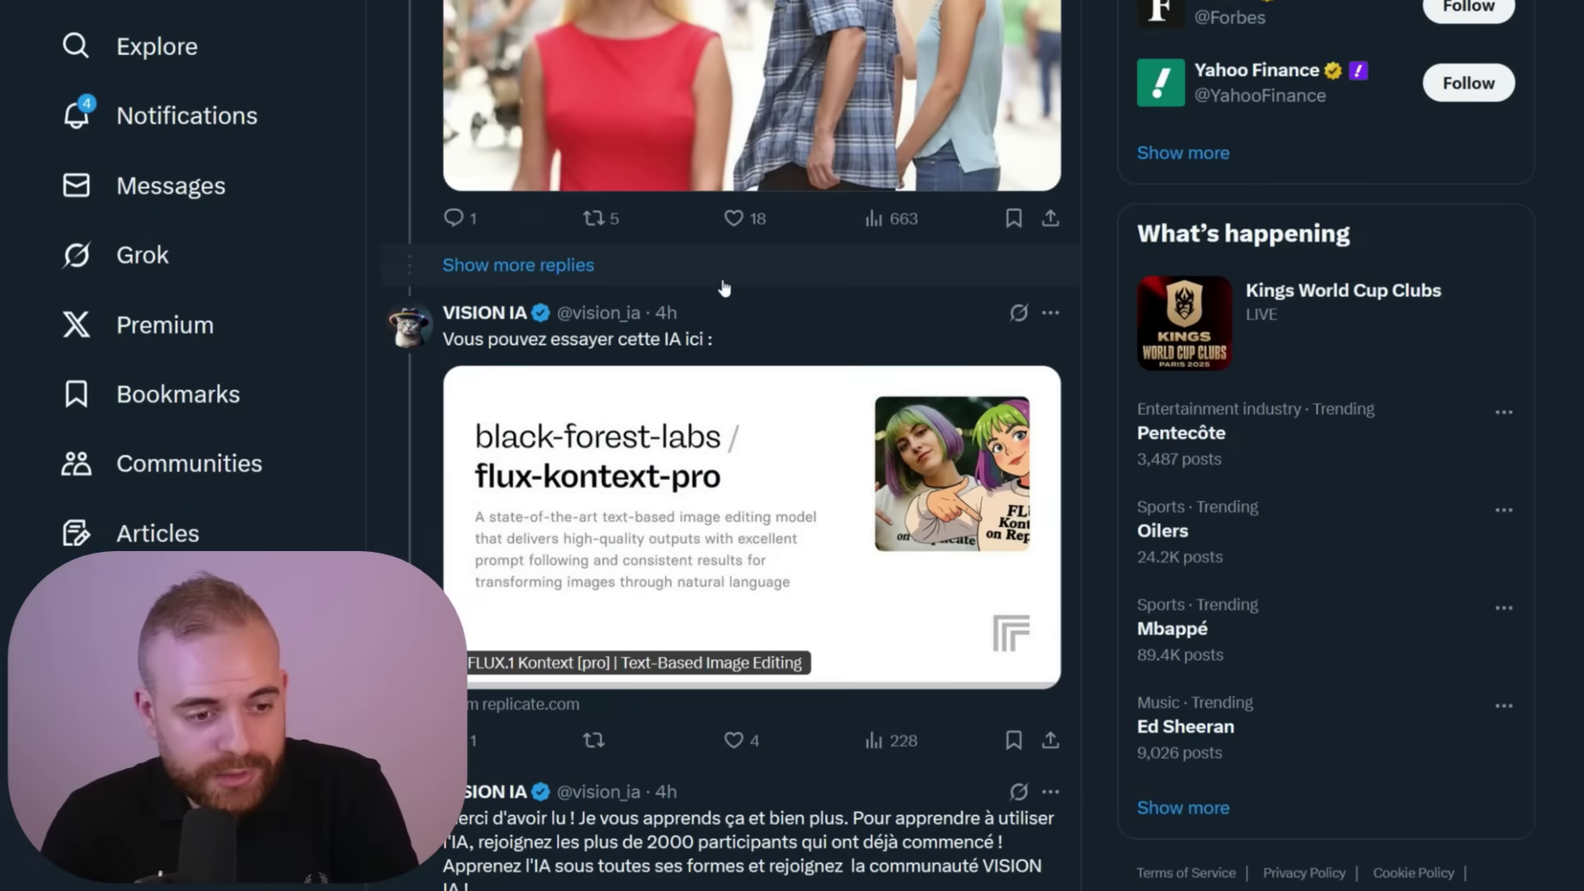
pyautogui.scroll(-15, 724, 287)
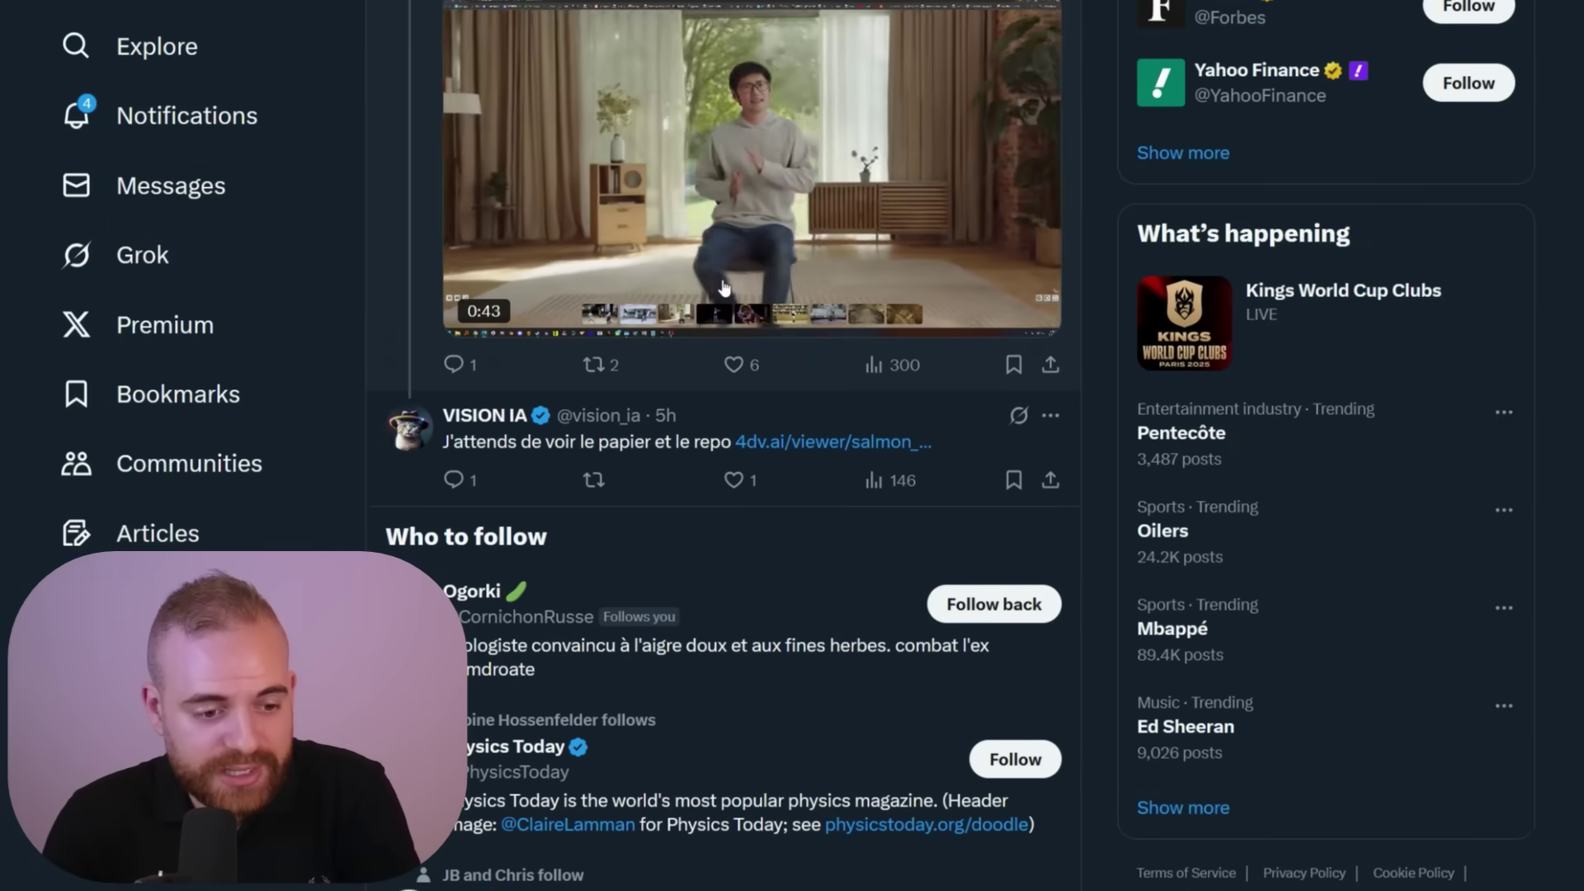
pyautogui.scroll(-3, 723, 288)
pyautogui.scroll(7, 720, 569)
pyautogui.scroll(10, 720, 569)
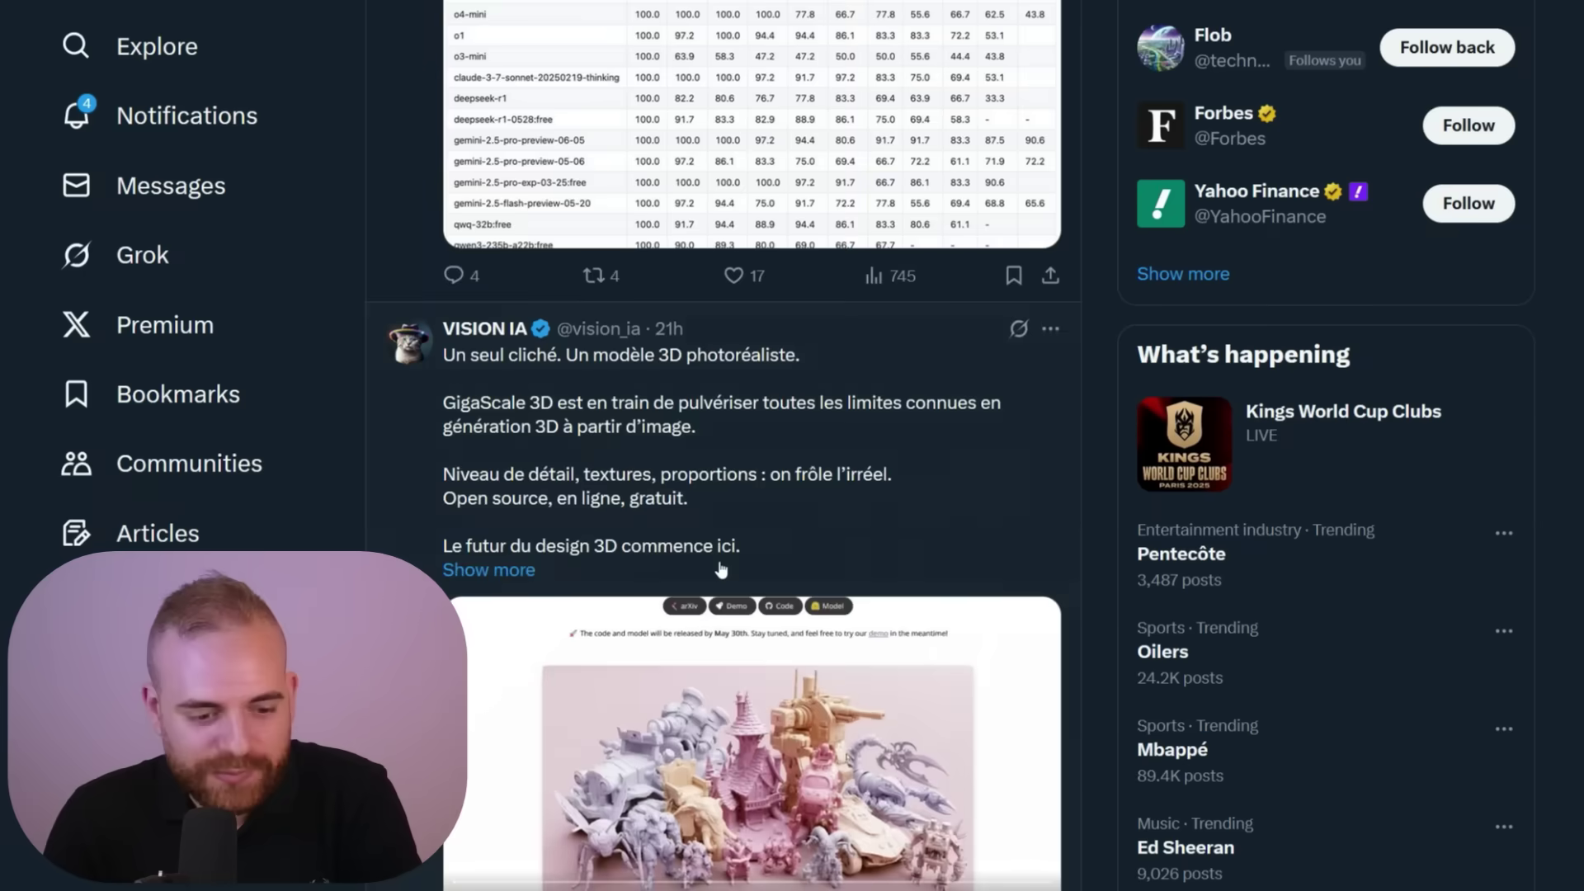
pyautogui.scroll(5, 720, 569)
pyautogui.scroll(-15, 720, 569)
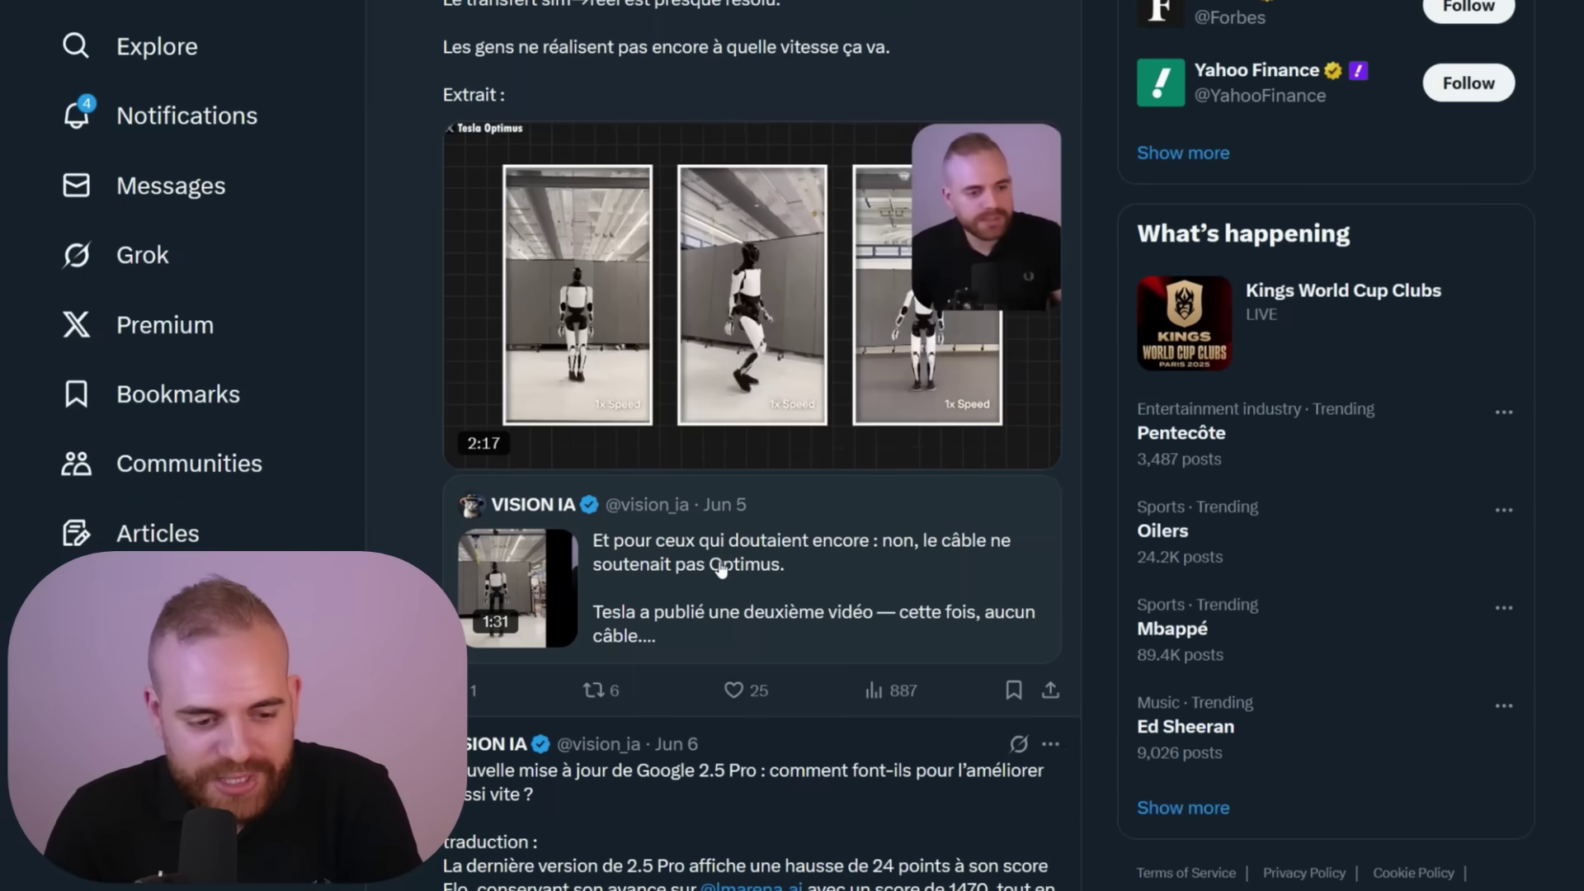
pyautogui.scroll(-10, 721, 569)
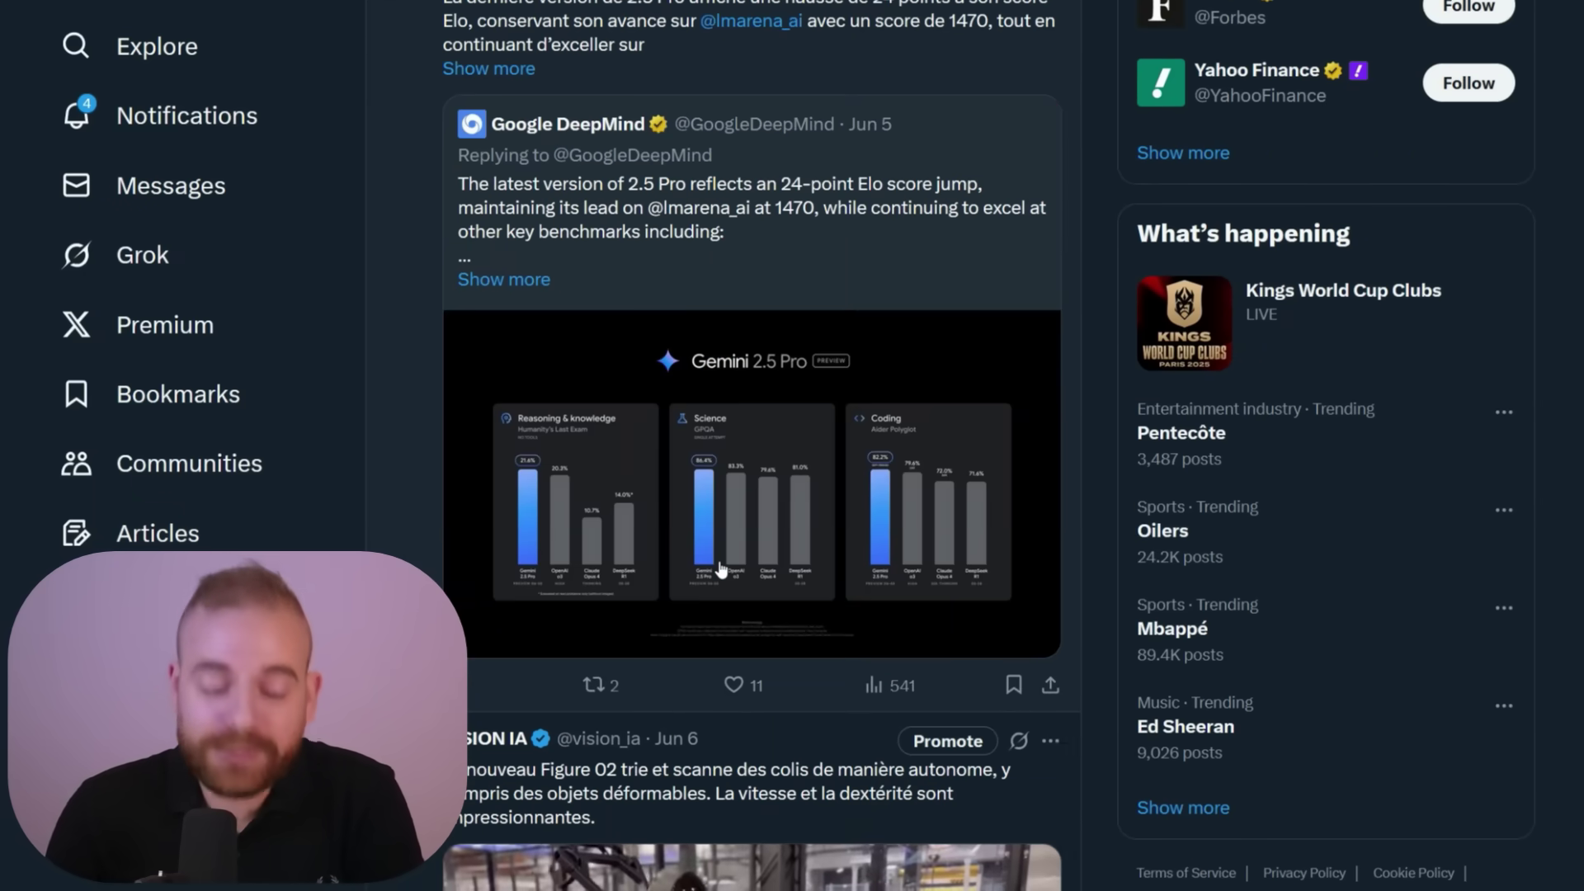
pyautogui.scroll(-14, 720, 569)
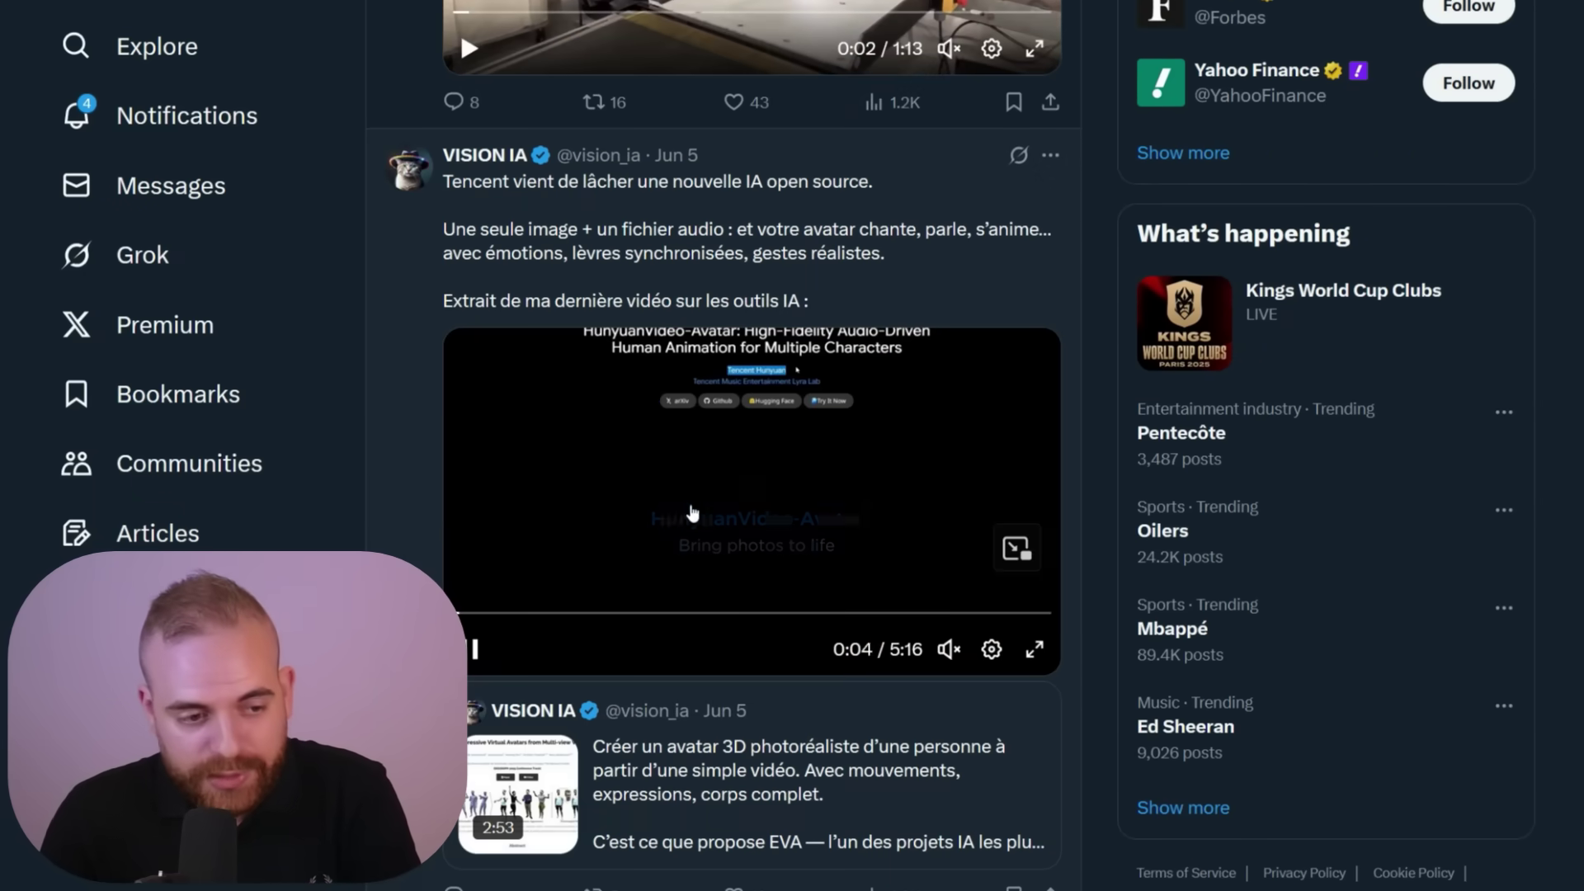
pyautogui.scroll(-9, 691, 514)
pyautogui.scroll(-3, 888, 396)
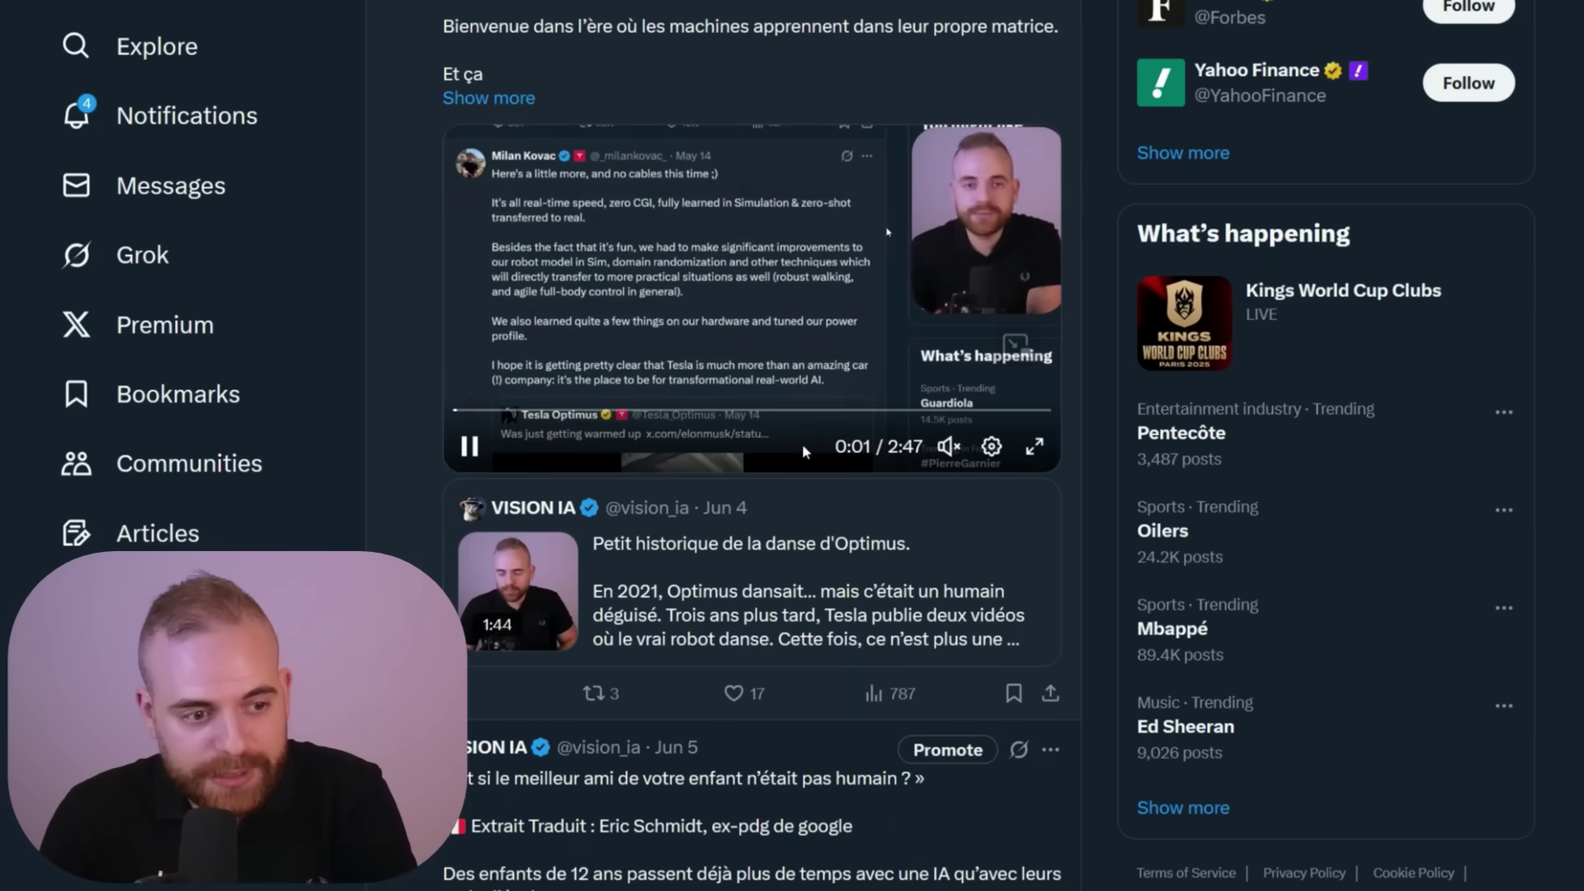
pyautogui.scroll(3, 530, 348)
pyautogui.scroll(-4, 885, 301)
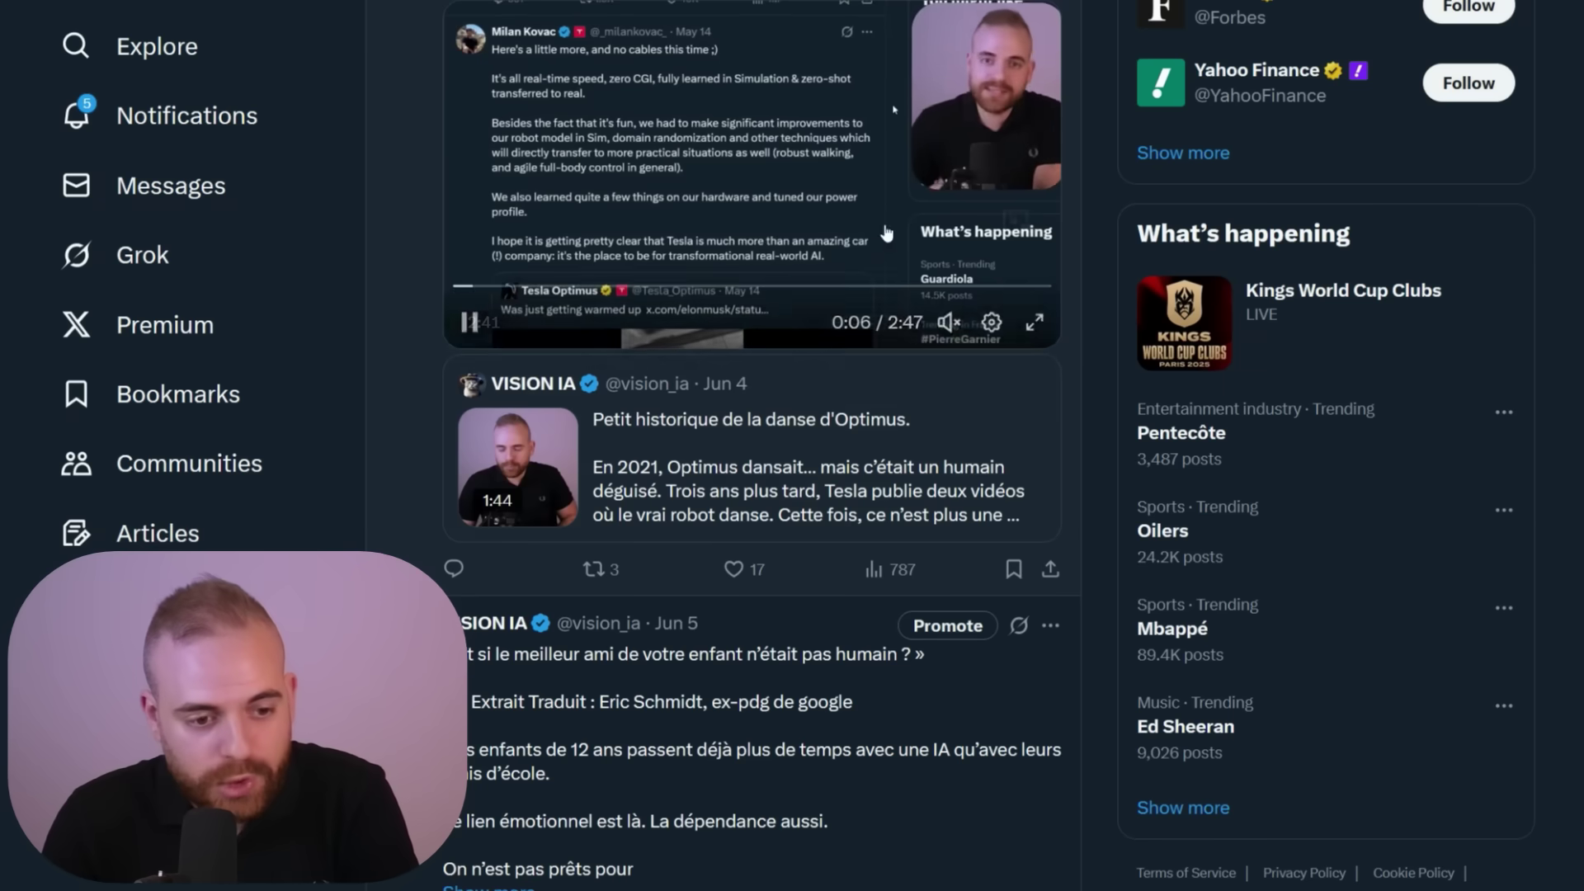
pyautogui.scroll(4, 887, 235)
pyautogui.scroll(-10, 842, 378)
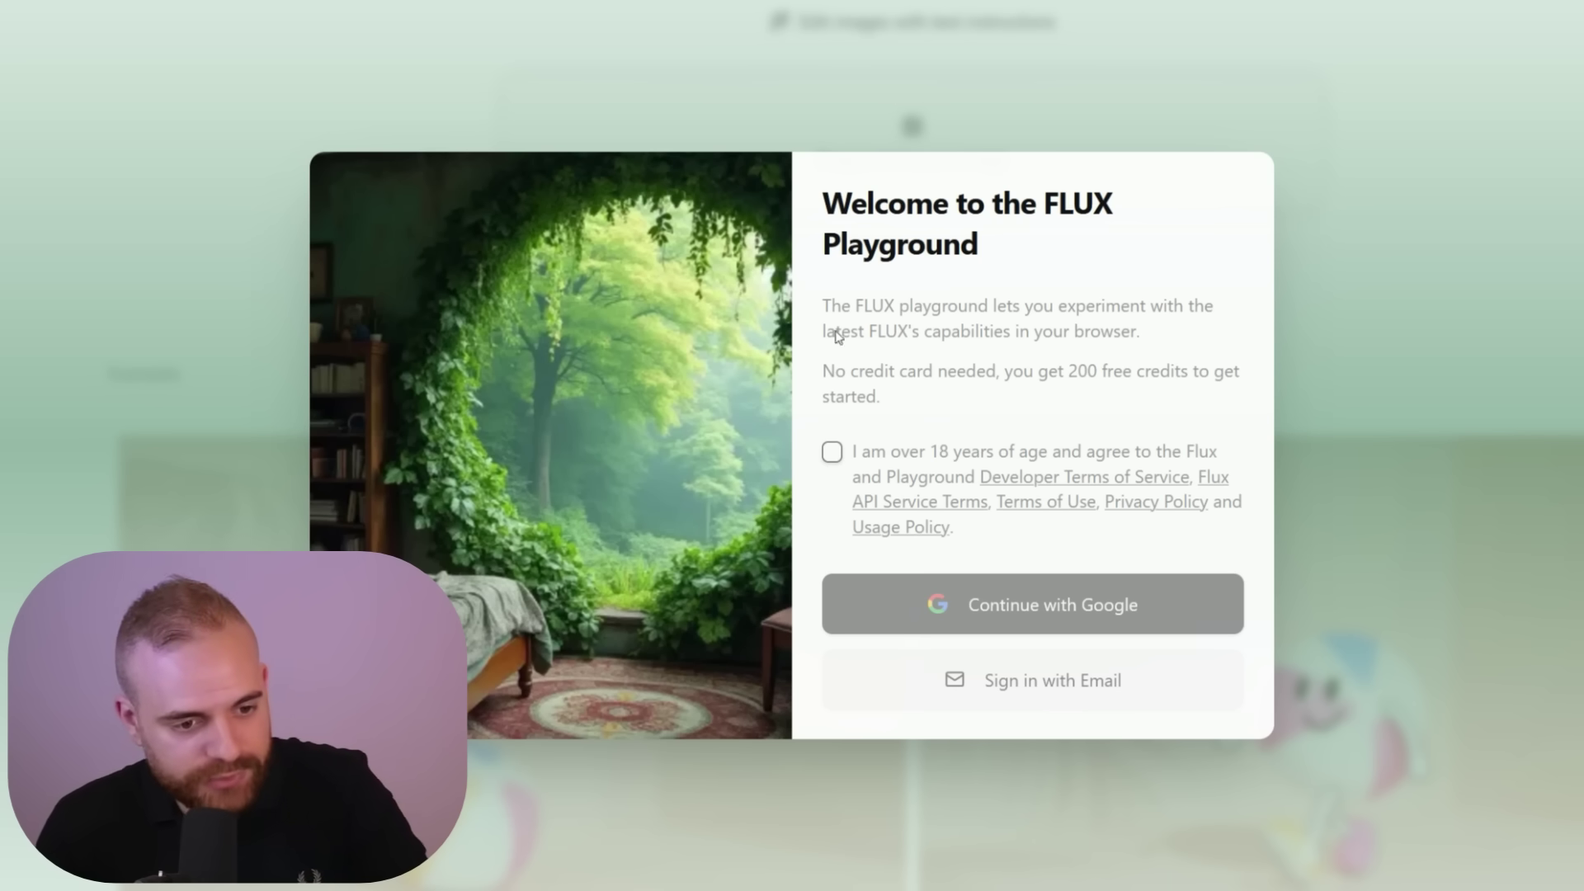
# Step: Accept the age and terms agreement in the FLUX Playground welcome dialog and sign in with Google
pyautogui.moveTo(830, 195); pyautogui.dragTo(1037, 281)
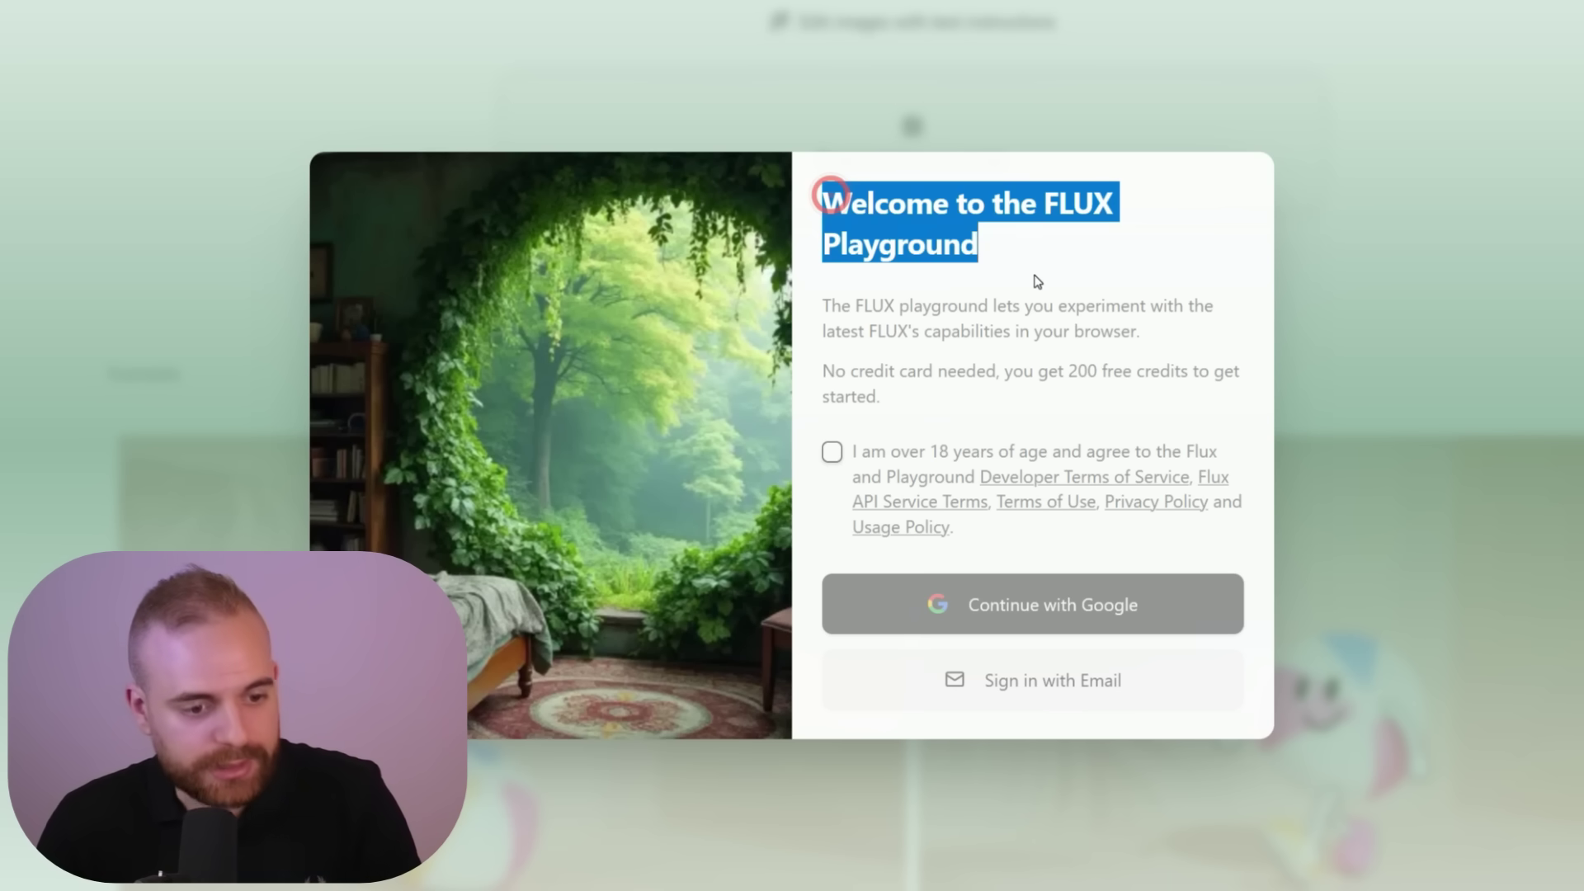
pyautogui.click(1038, 282)
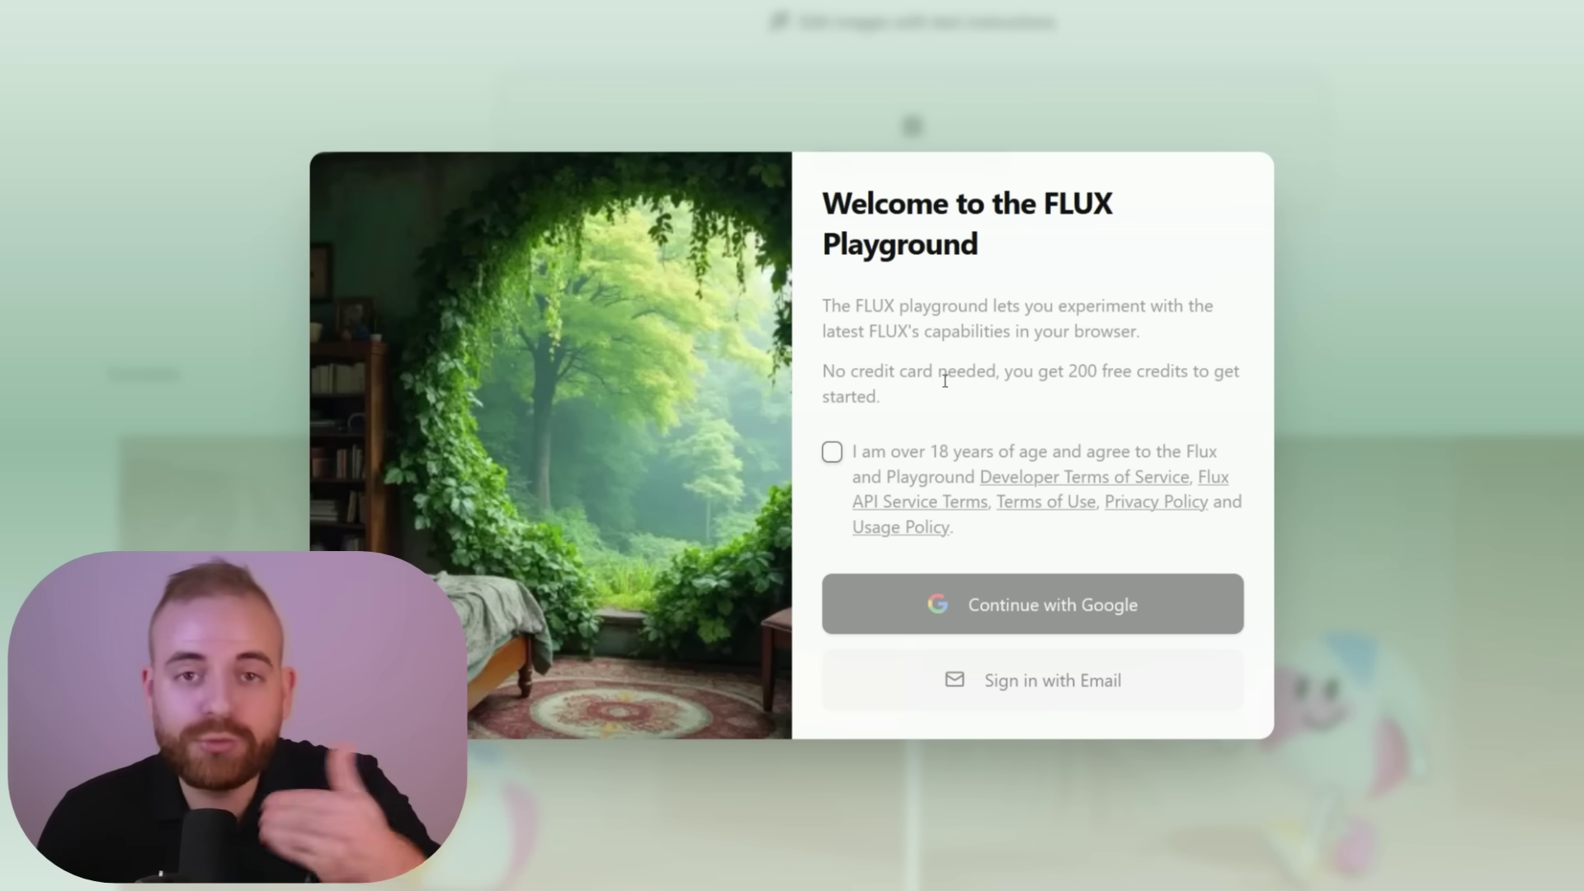
pyautogui.click(831, 456)
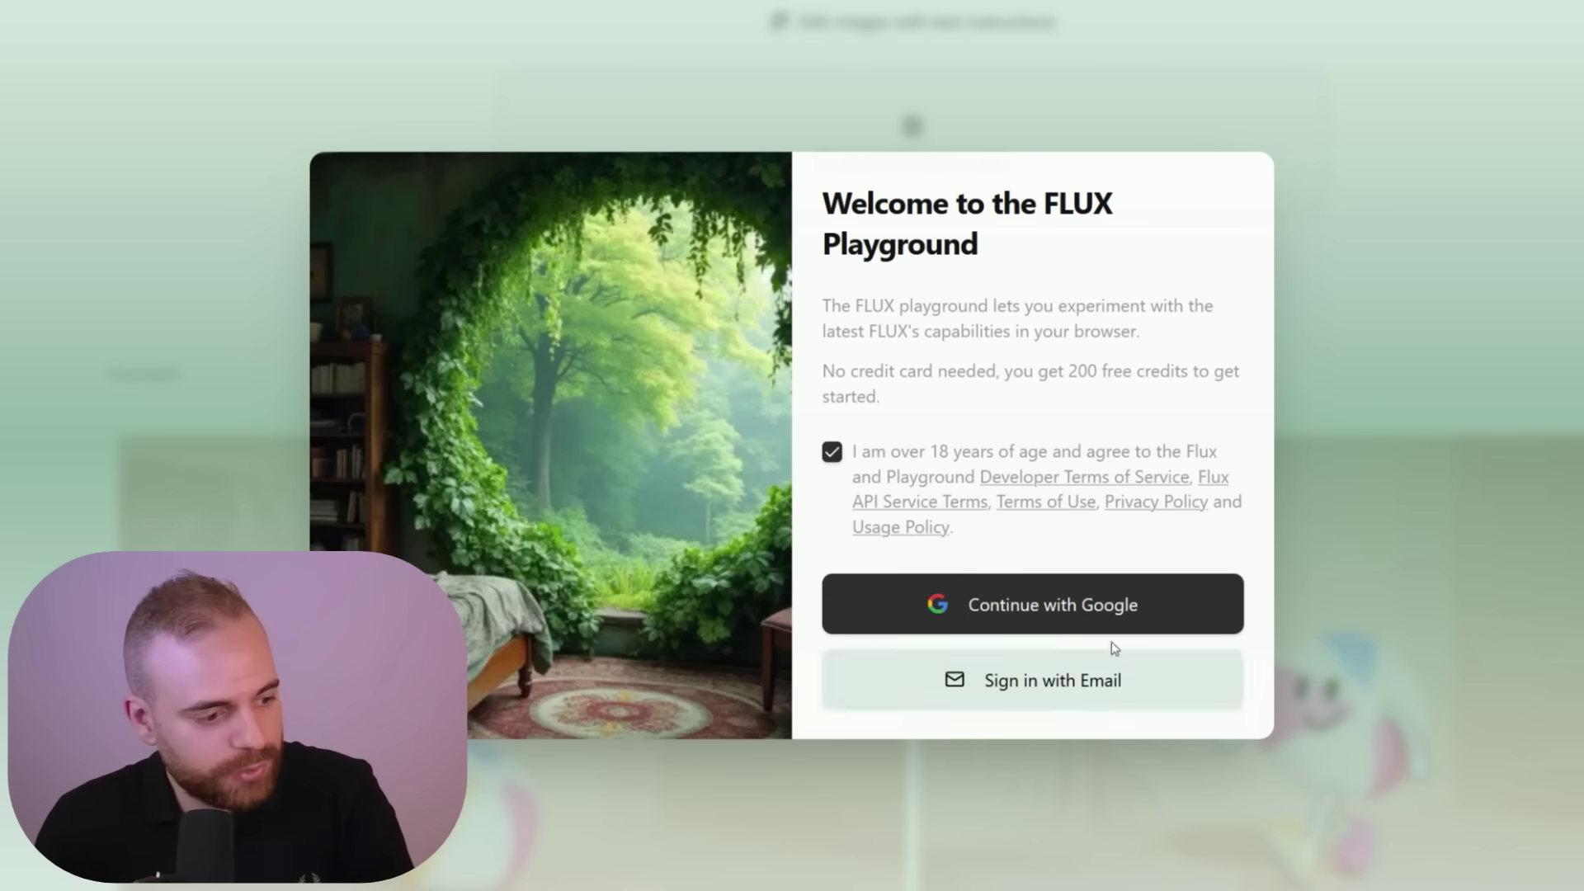
pyautogui.click(1106, 608)
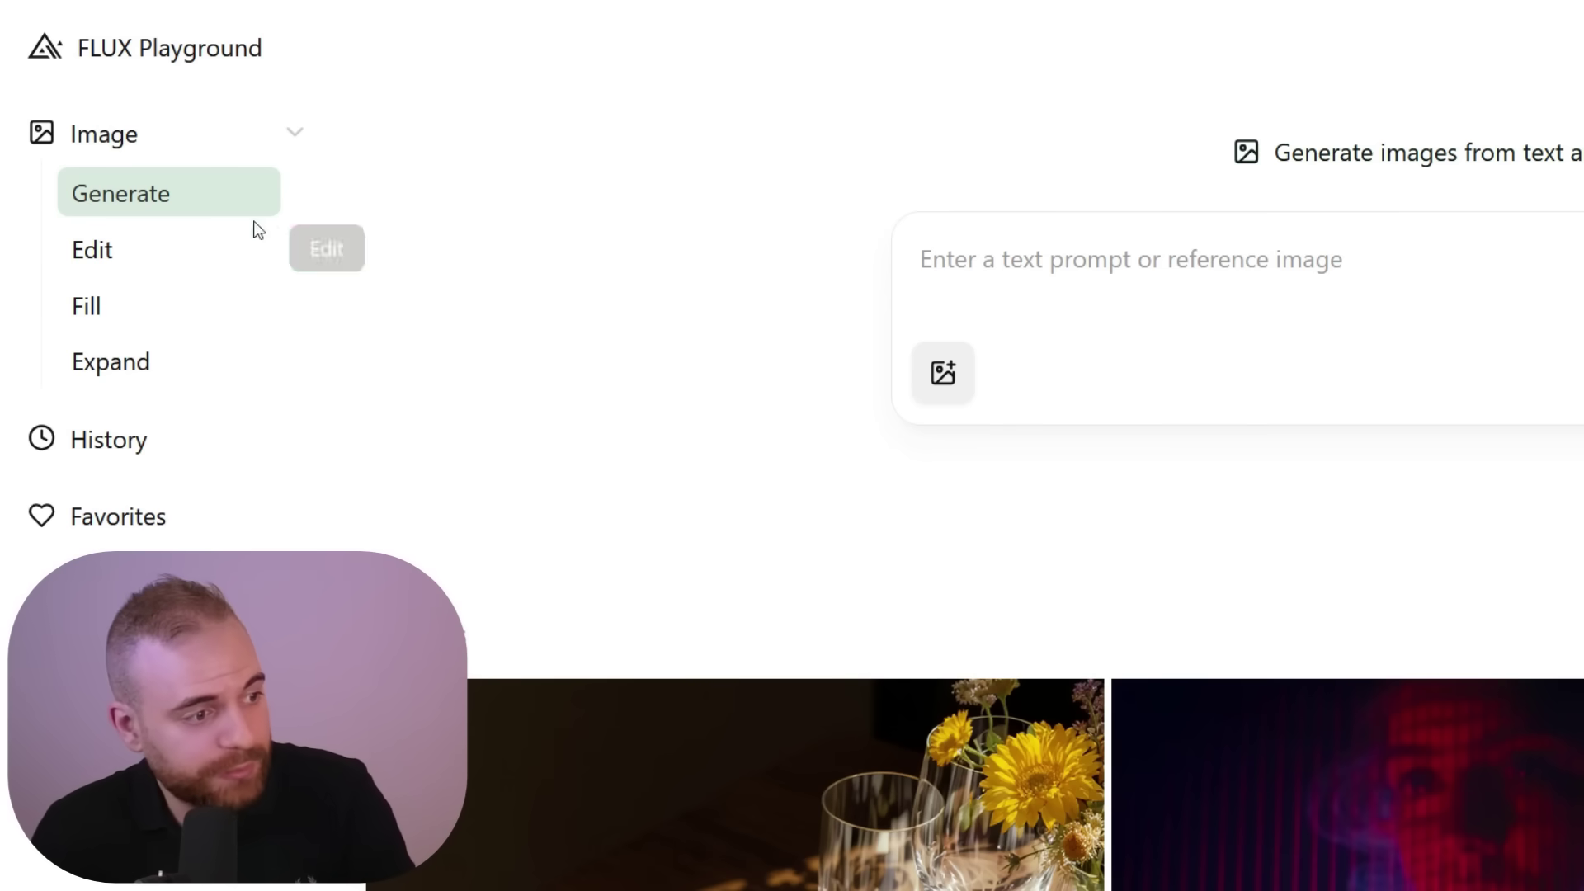
# Step: Look at the Edit, Fill and Expand image modes and return to the Generate mode
pyautogui.click(165, 247)
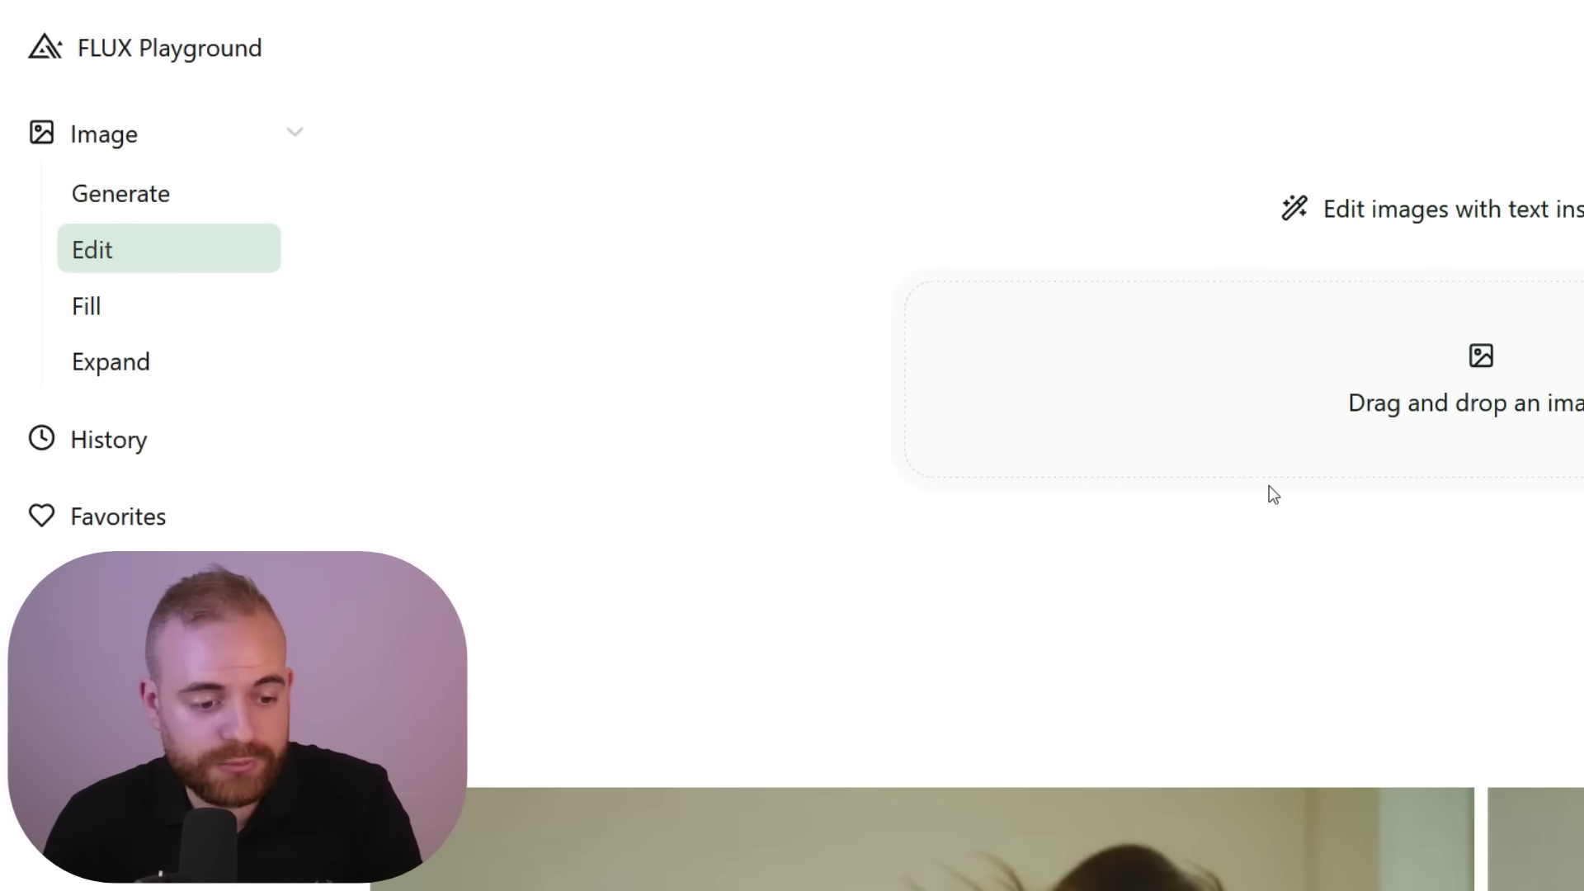
pyautogui.click(157, 310)
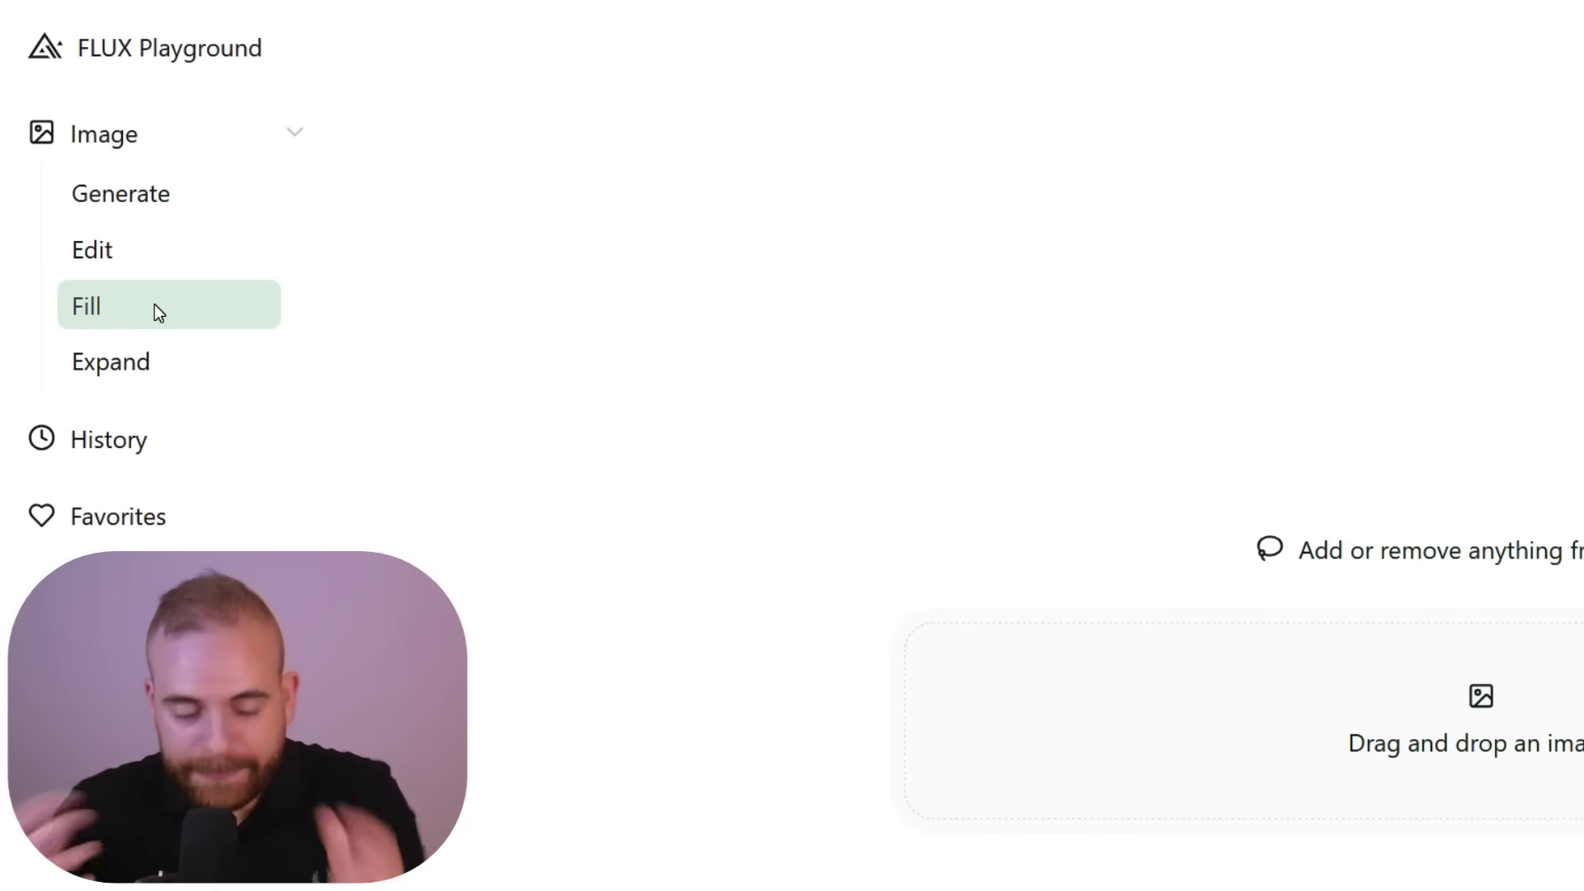
pyautogui.click(192, 359)
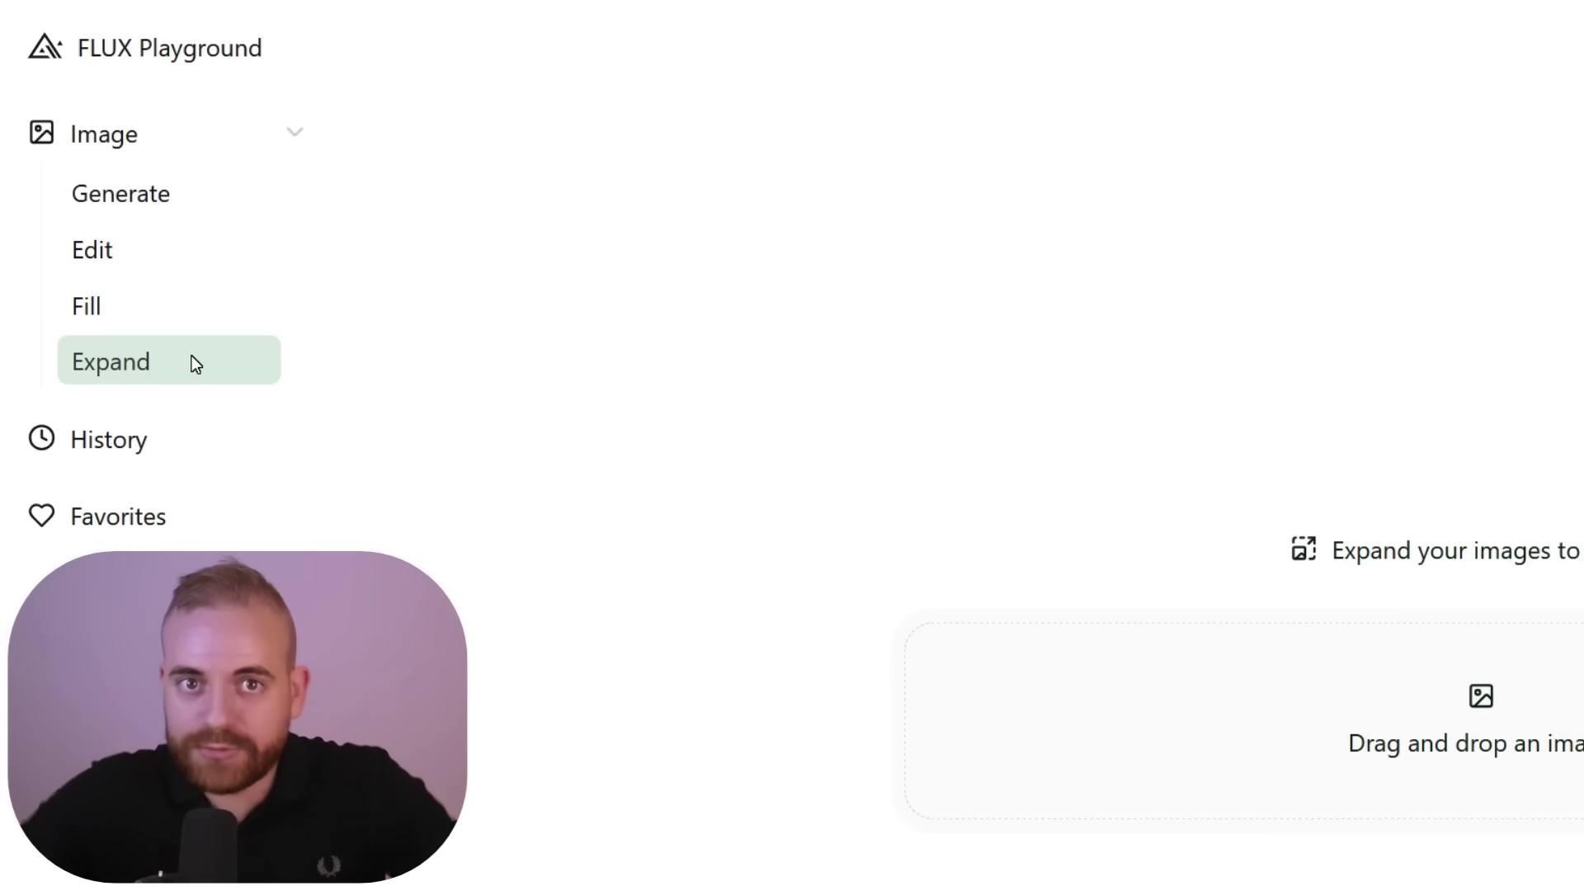
pyautogui.click(116, 194)
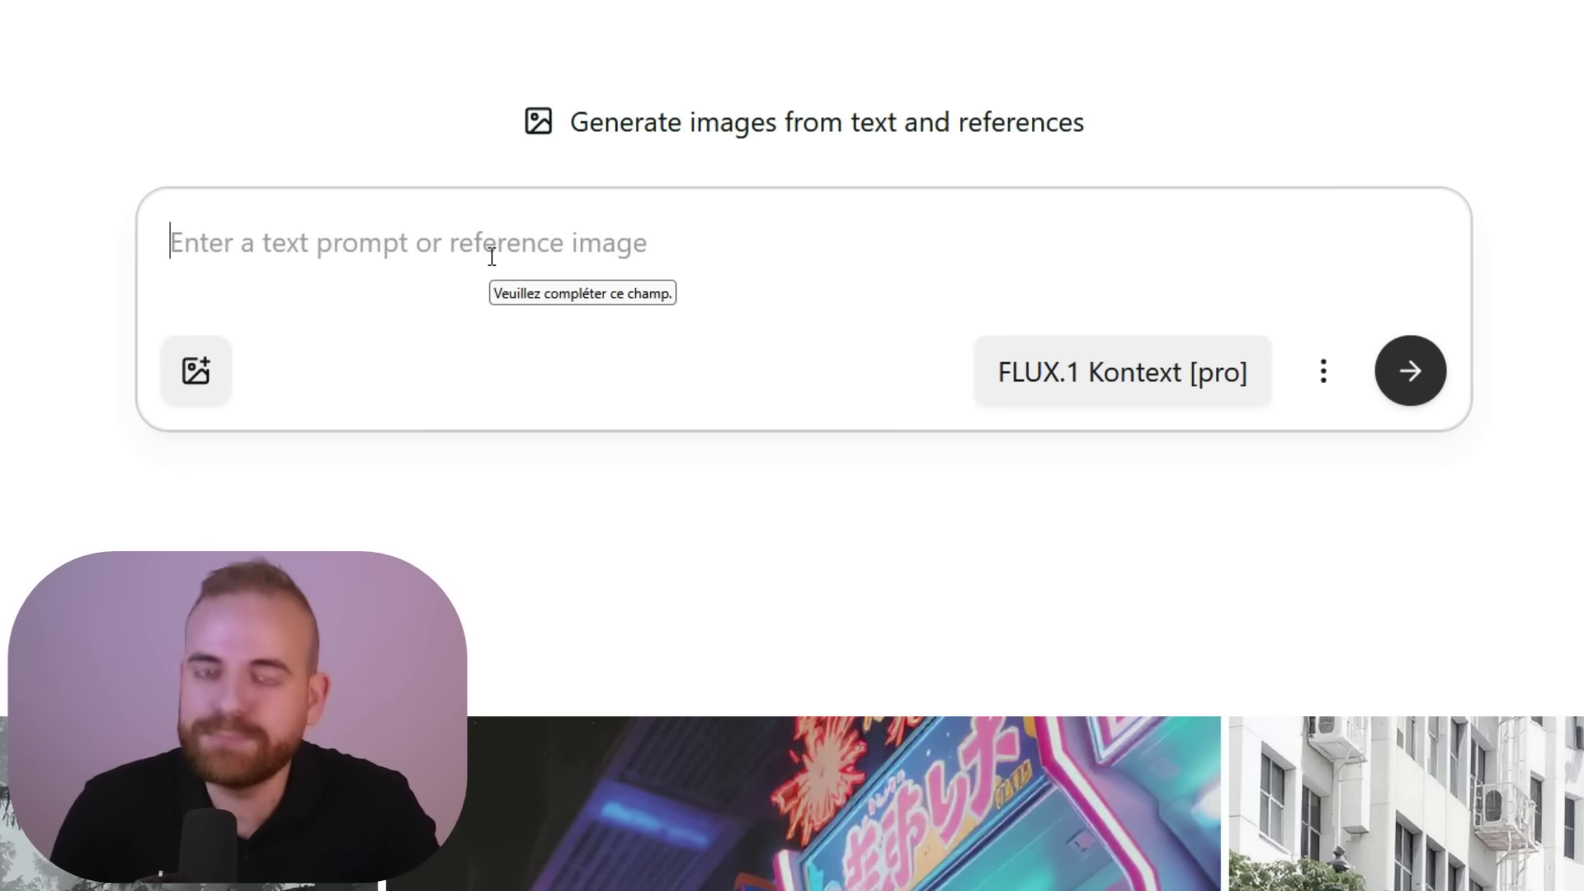
# Step: Examine the list of FLUX models available for image generation, keeping FLUX.1 Kontext [pro] selected
pyautogui.click(547, 259)
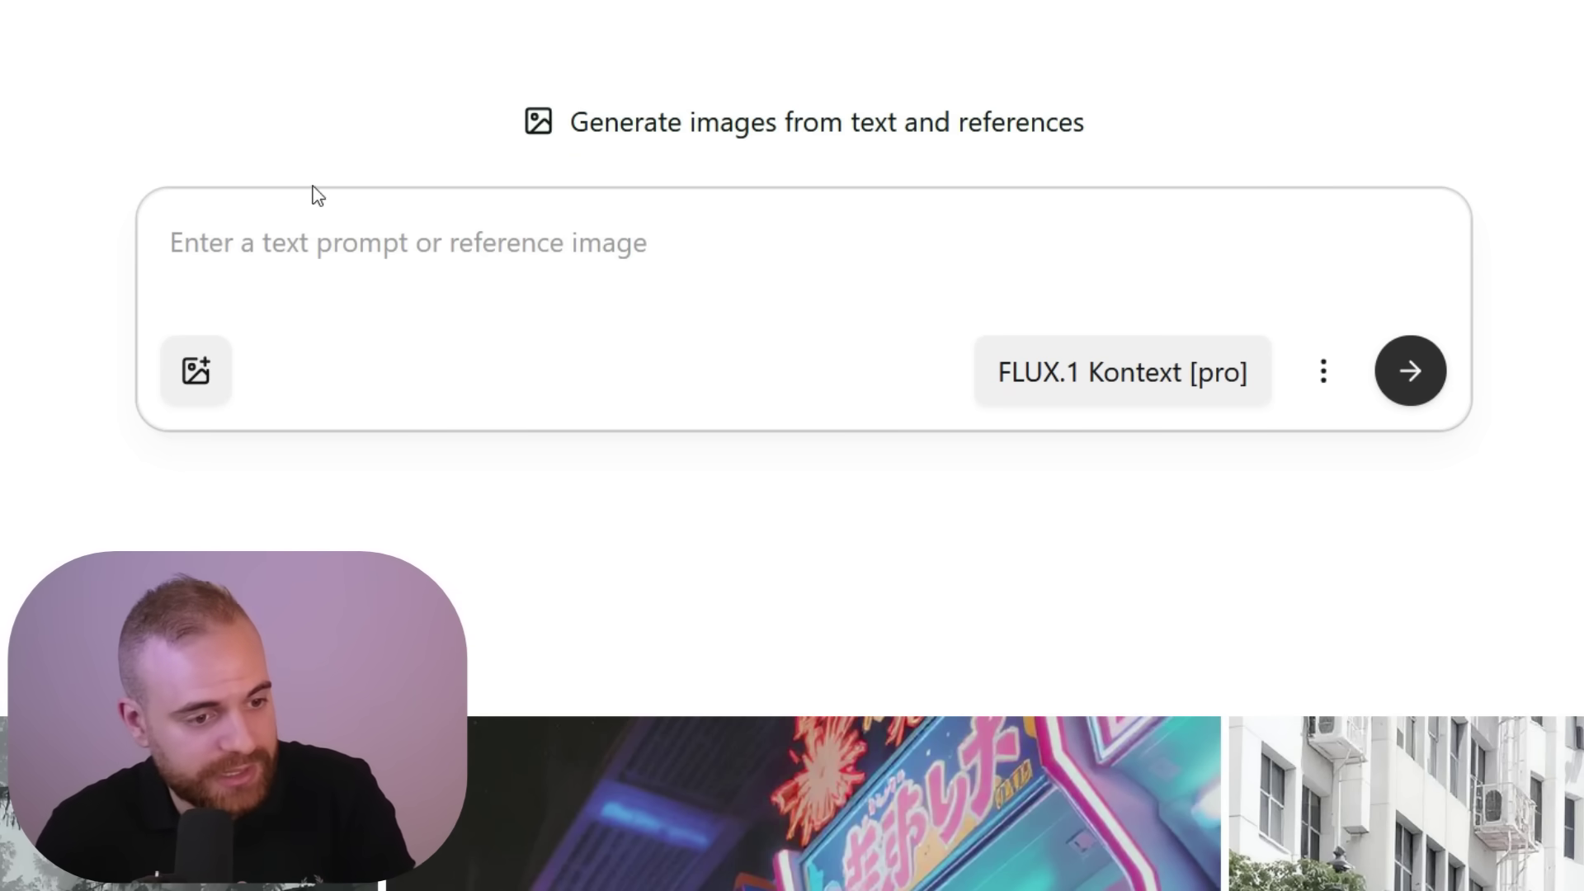
pyautogui.click(1150, 399)
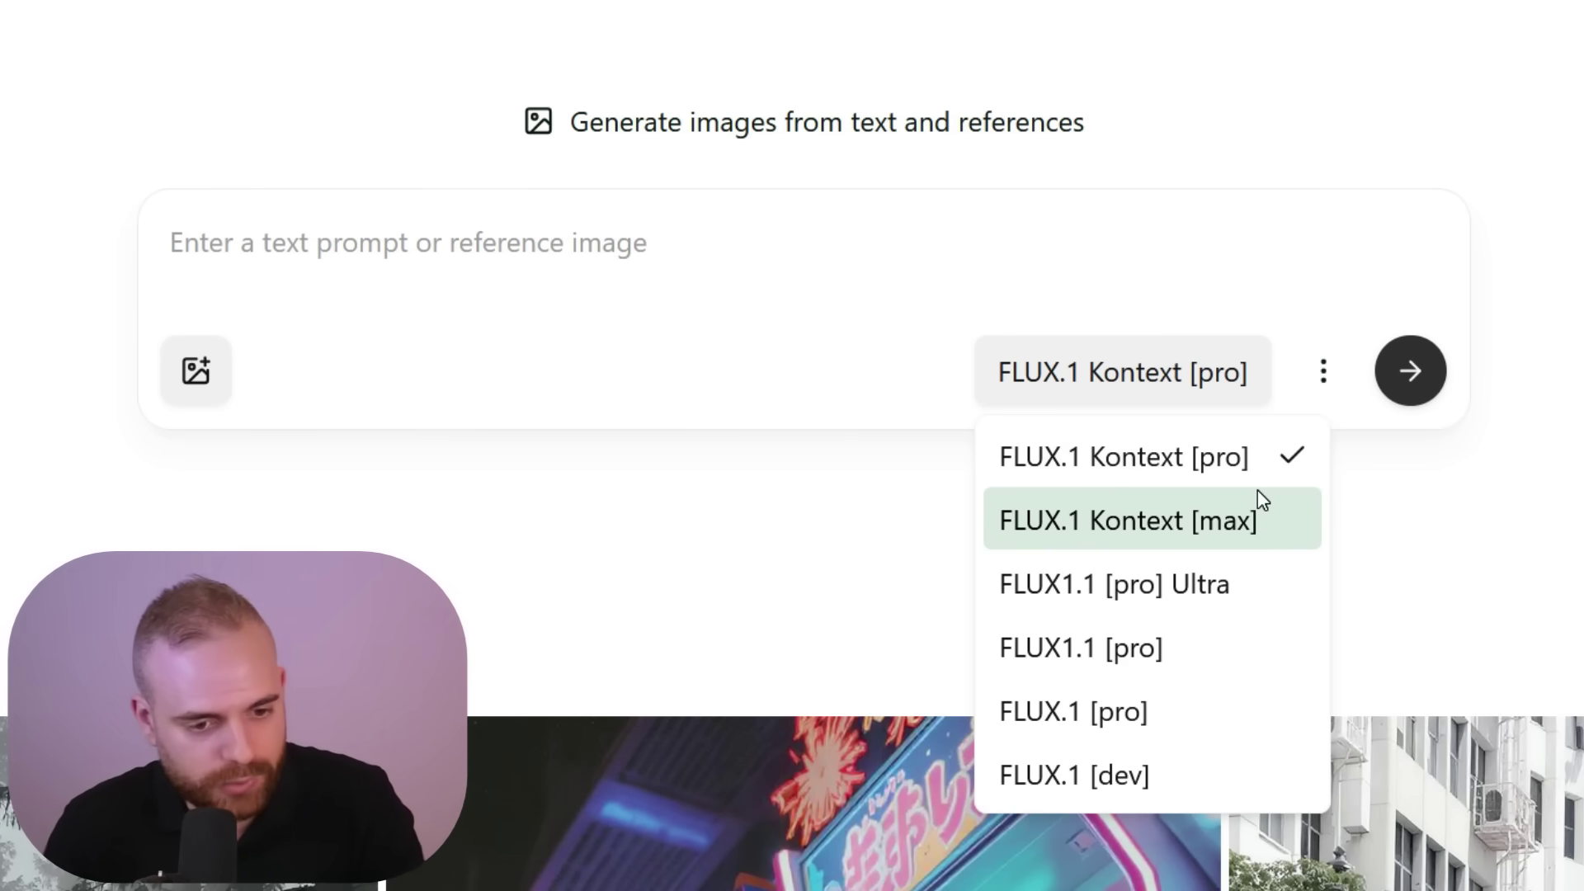
pyautogui.press('Escape')
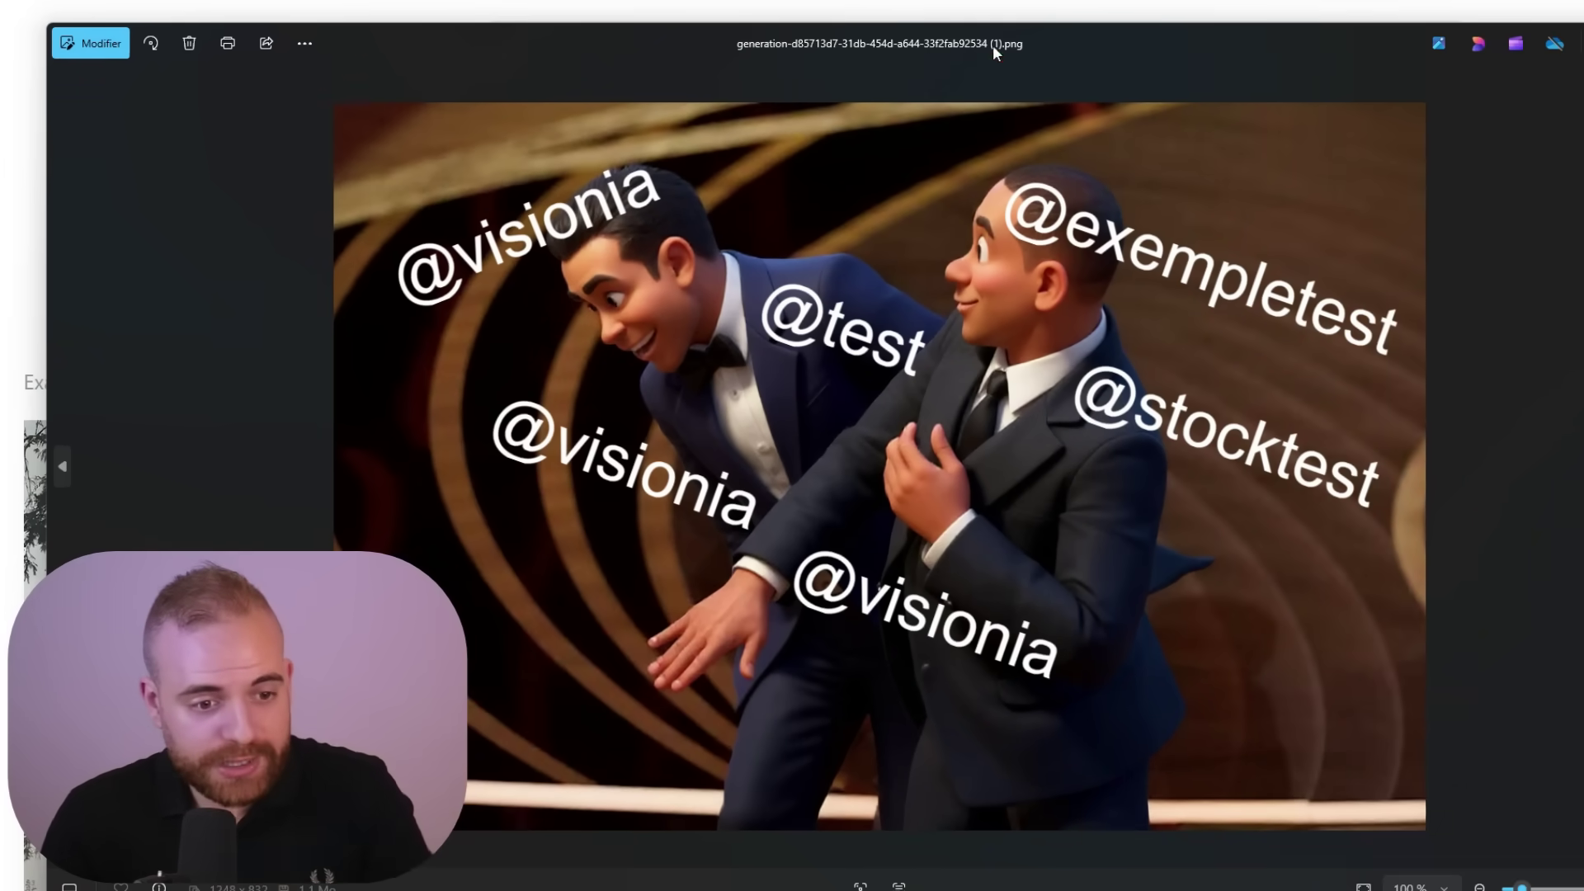
# Step: Add the watermarked picture of the two men in suits as reference image and enter the prompt "Remove the watermarks"
pyautogui.moveTo(992, 45); pyautogui.dragTo(1075, 0)
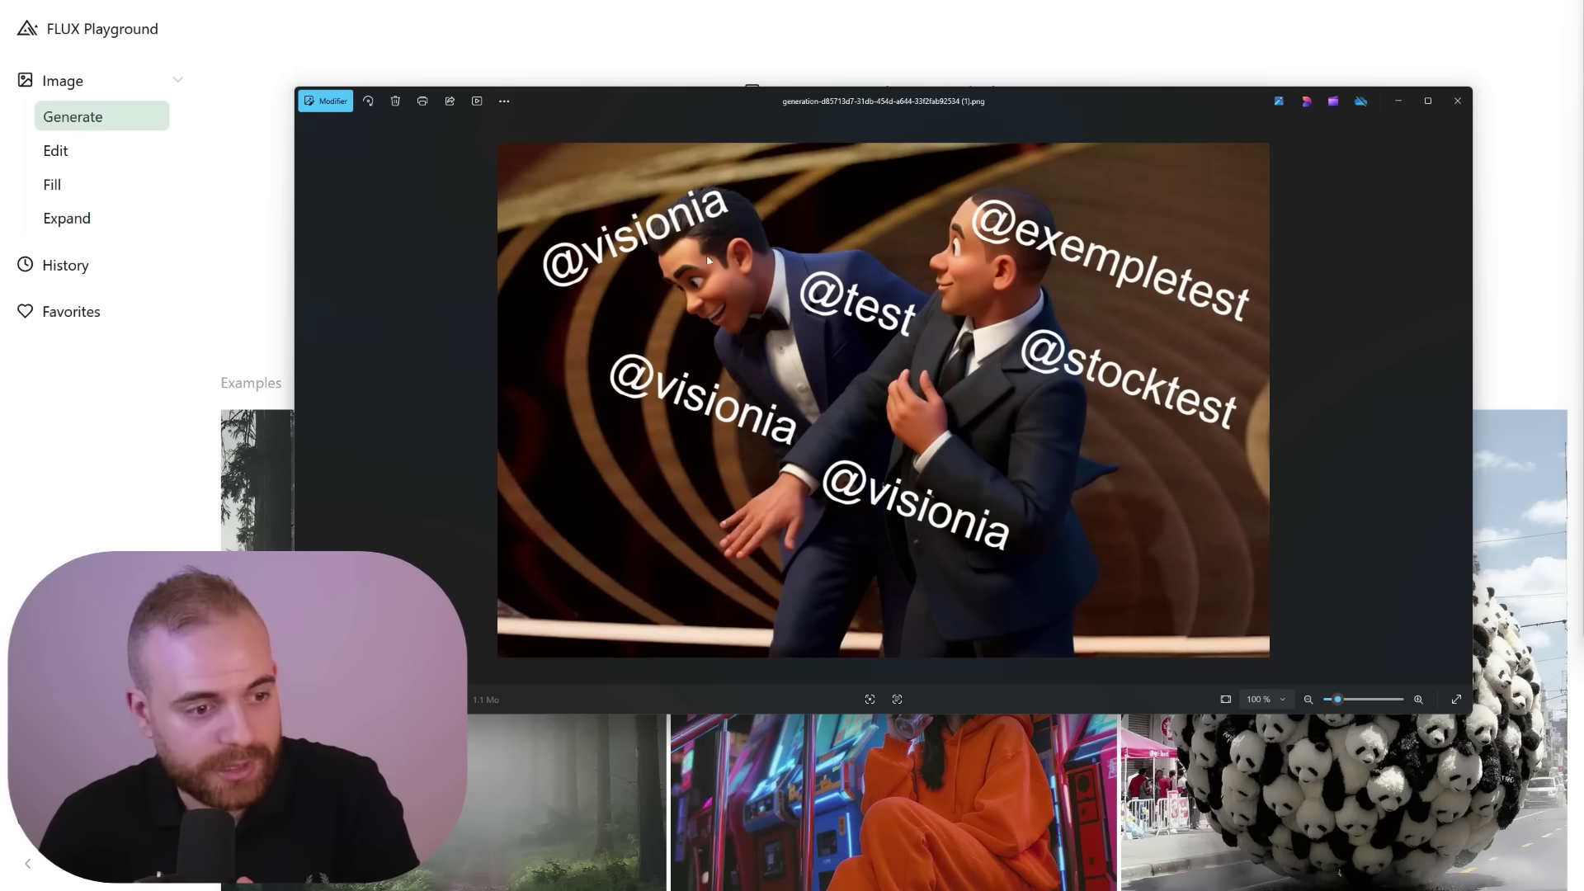
pyautogui.hotkey('alt', 'Tab')
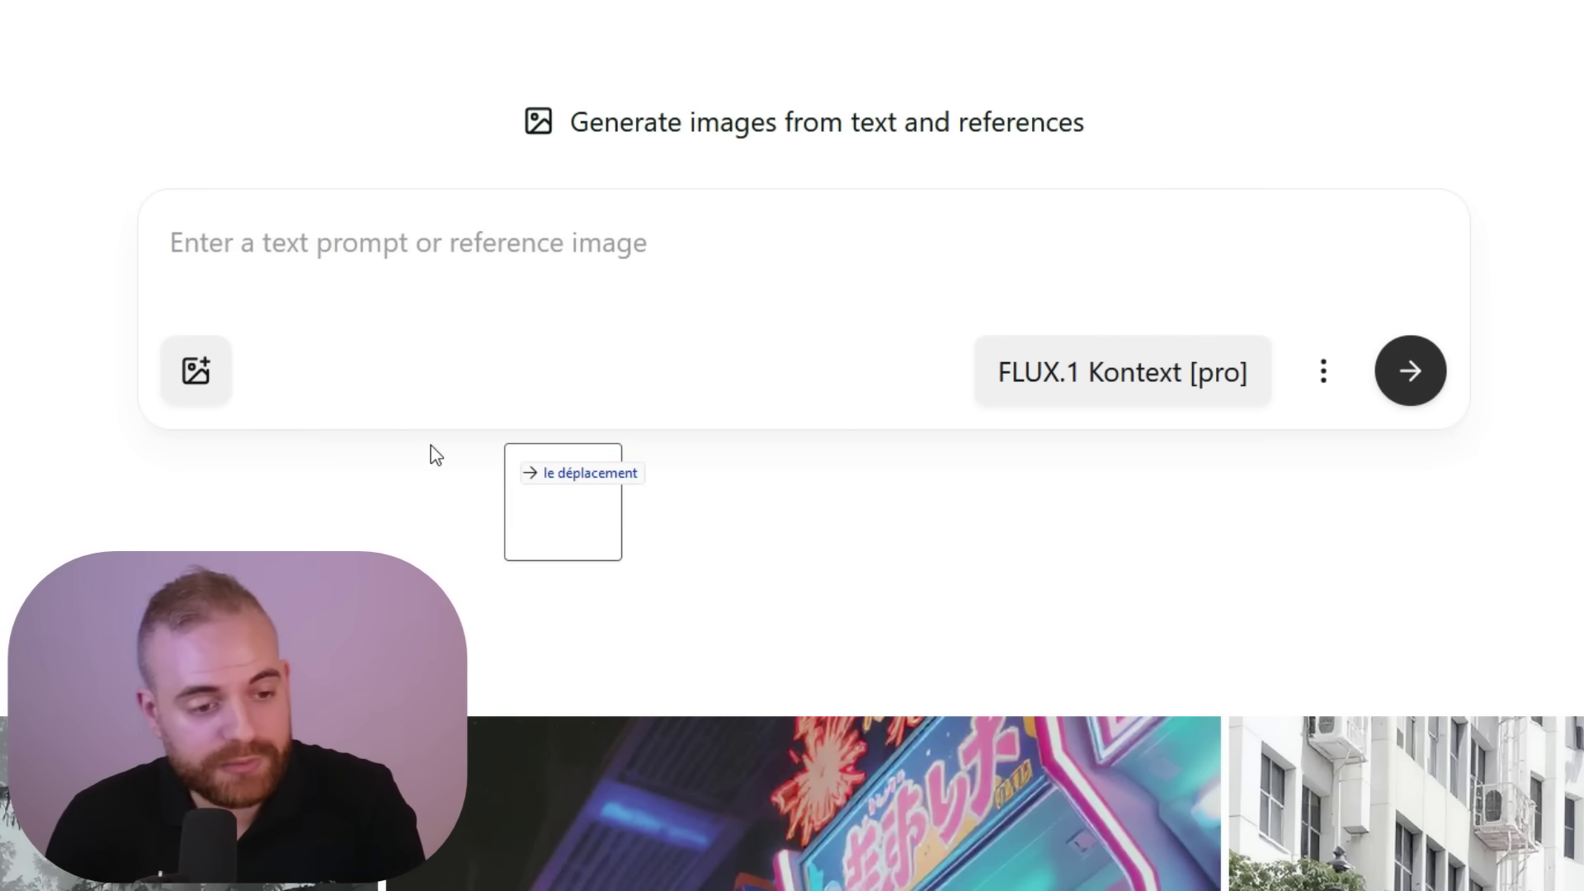
pyautogui.moveTo(432, 452); pyautogui.dragTo(639, 297)
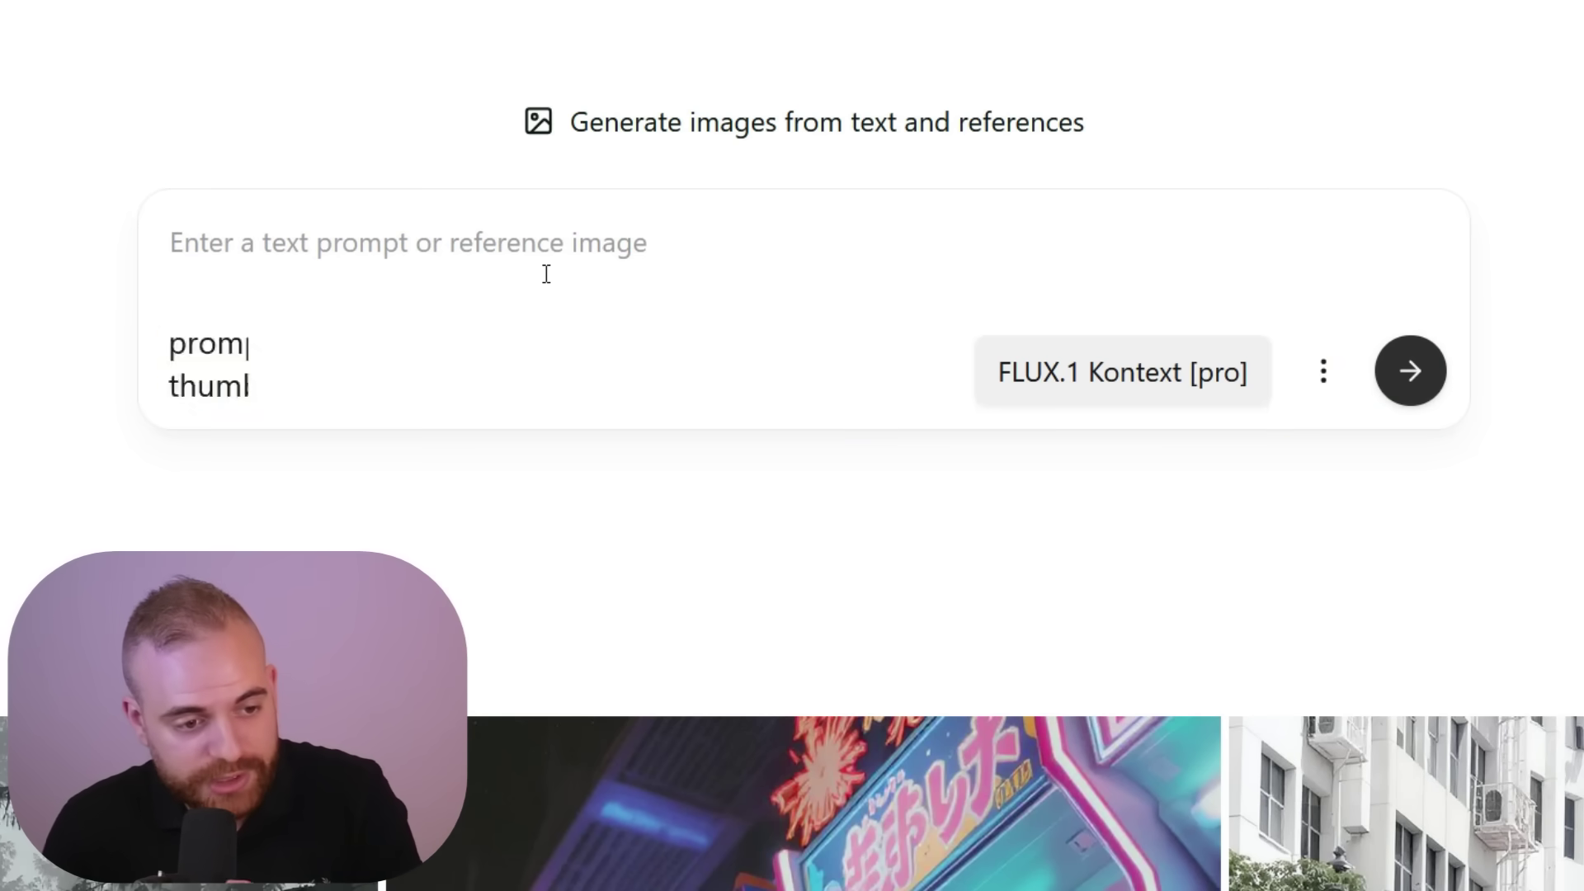
pyautogui.moveTo(239, 384)
pyautogui.click(388, 243)
pyautogui.write('Remove the watermarks')
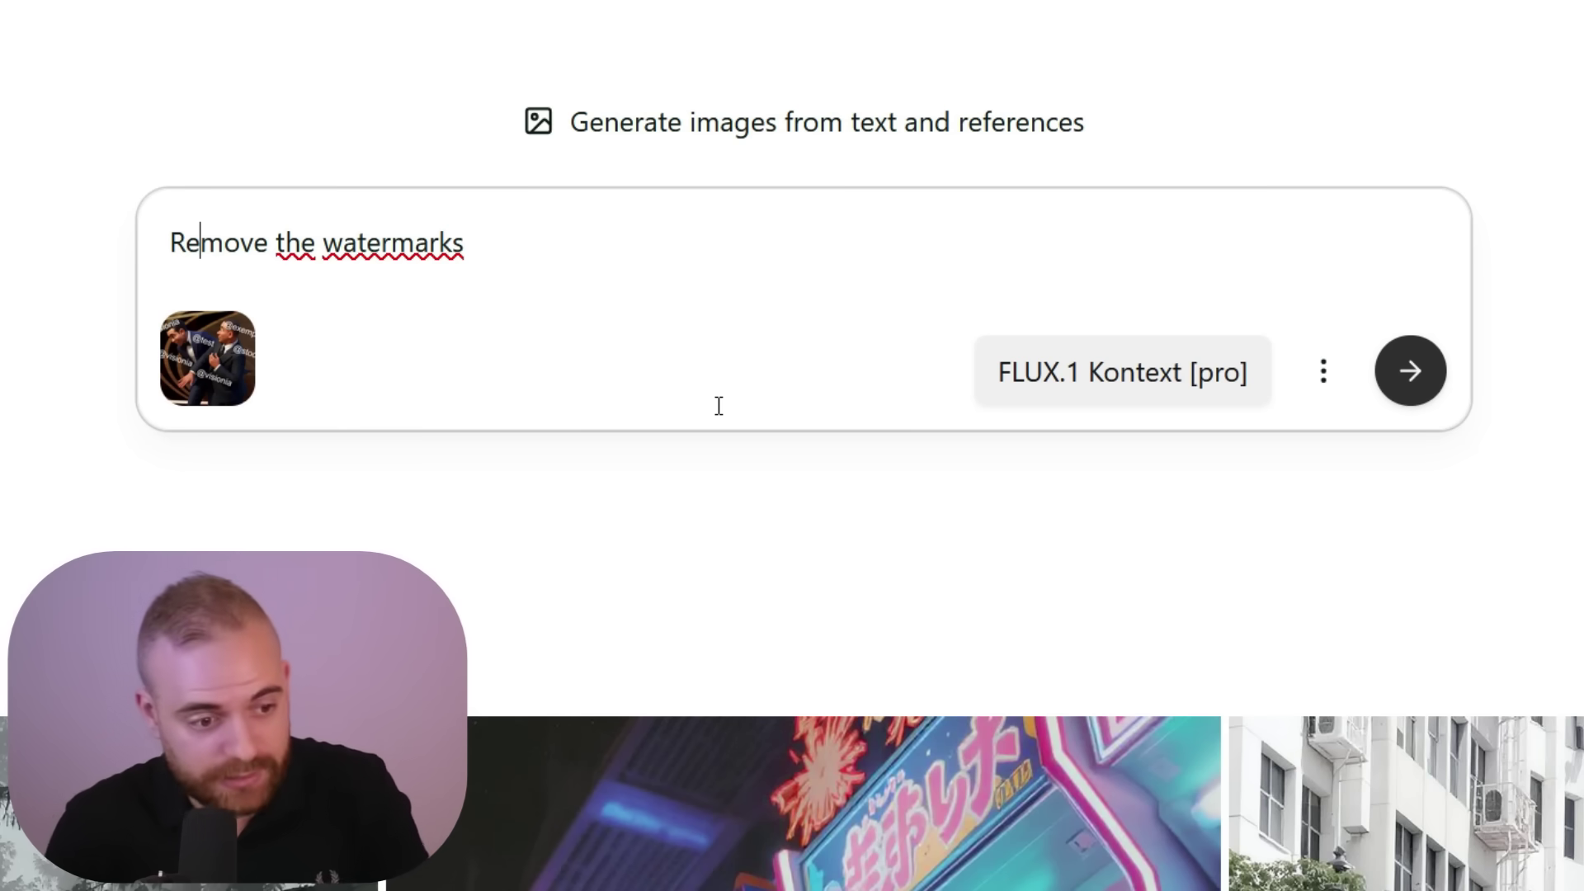
# Step: Look at the aspect ratio choices in the generation settings, keeping 16:9
pyautogui.click(1335, 364)
pyautogui.click(1304, 394)
pyautogui.click(1351, 377)
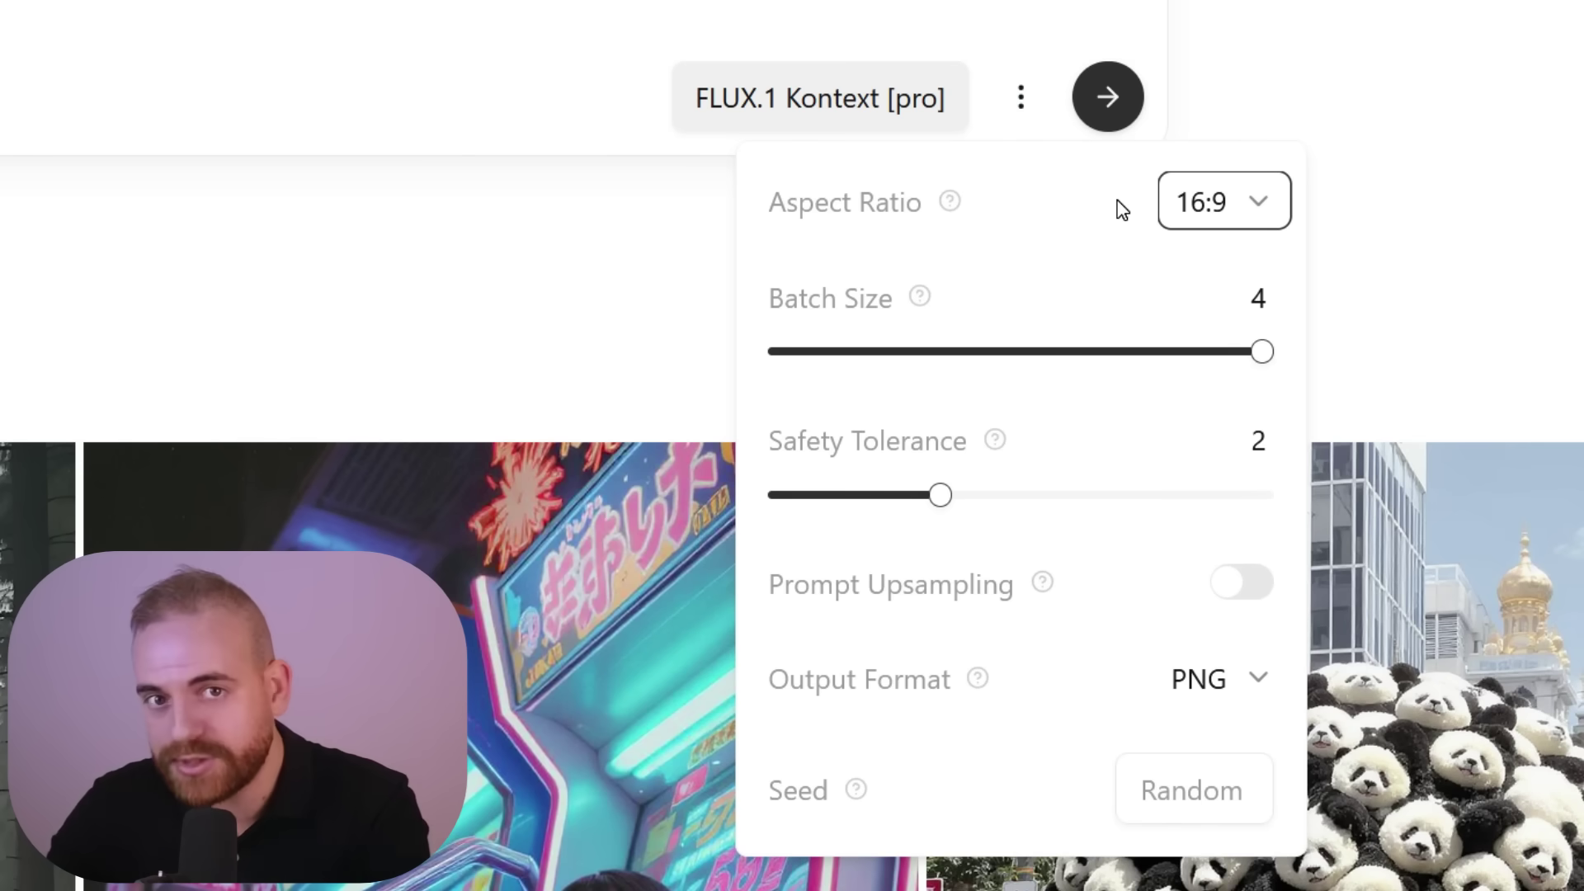
pyautogui.click(1257, 211)
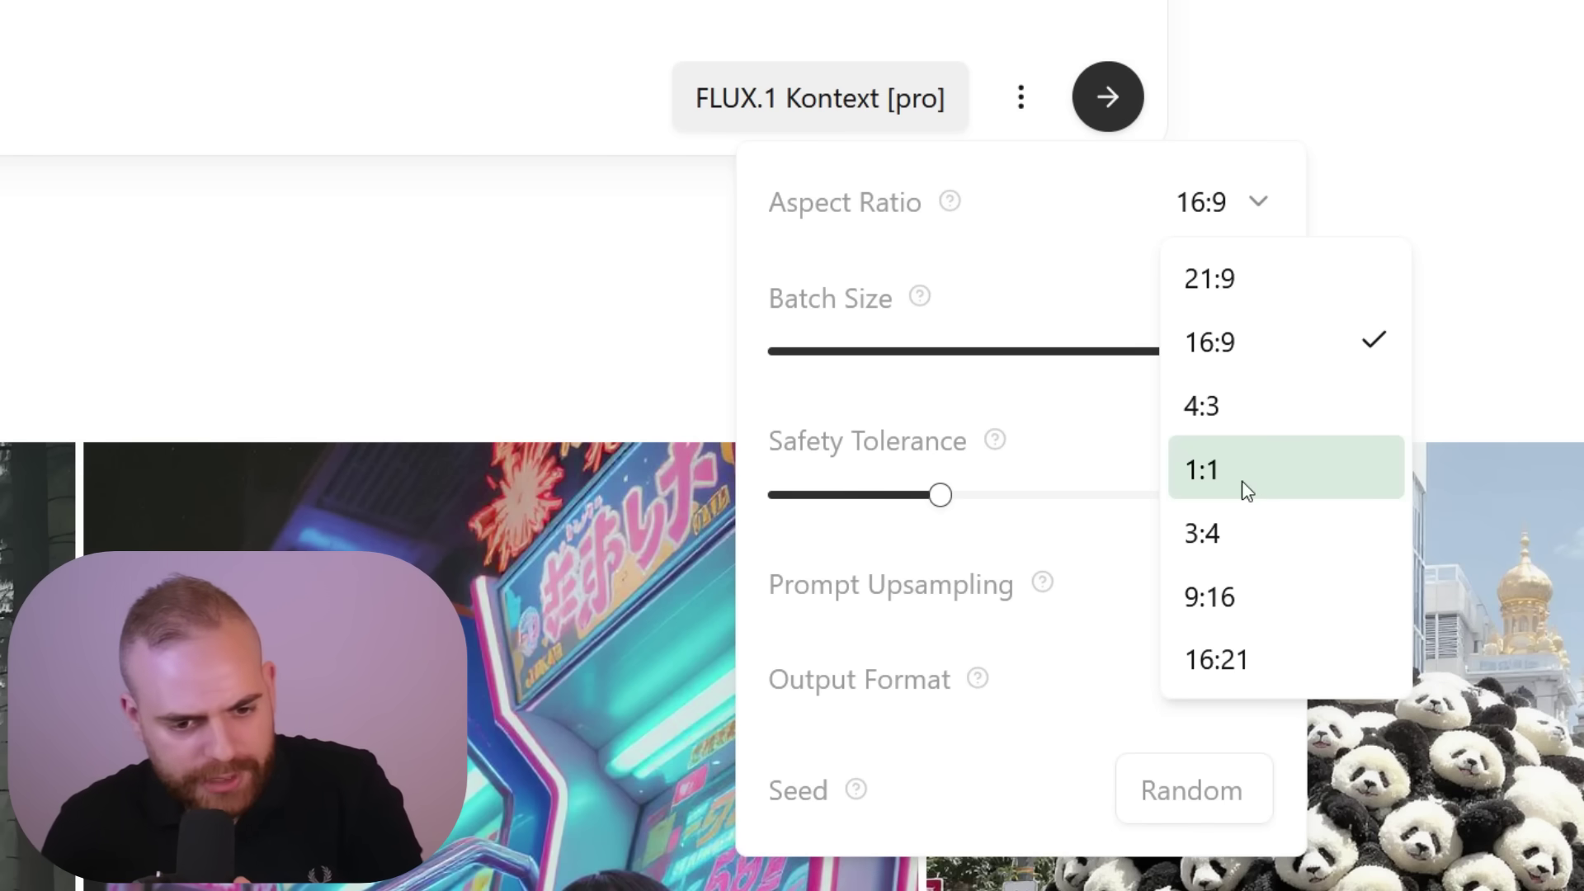
pyautogui.click(1085, 309)
# Step: Try a batch size of 1 and return it to 4
pyautogui.moveTo(1207, 338); pyautogui.dragTo(718, 330)
pyautogui.moveTo(1050, 308); pyautogui.dragTo(659, 360)
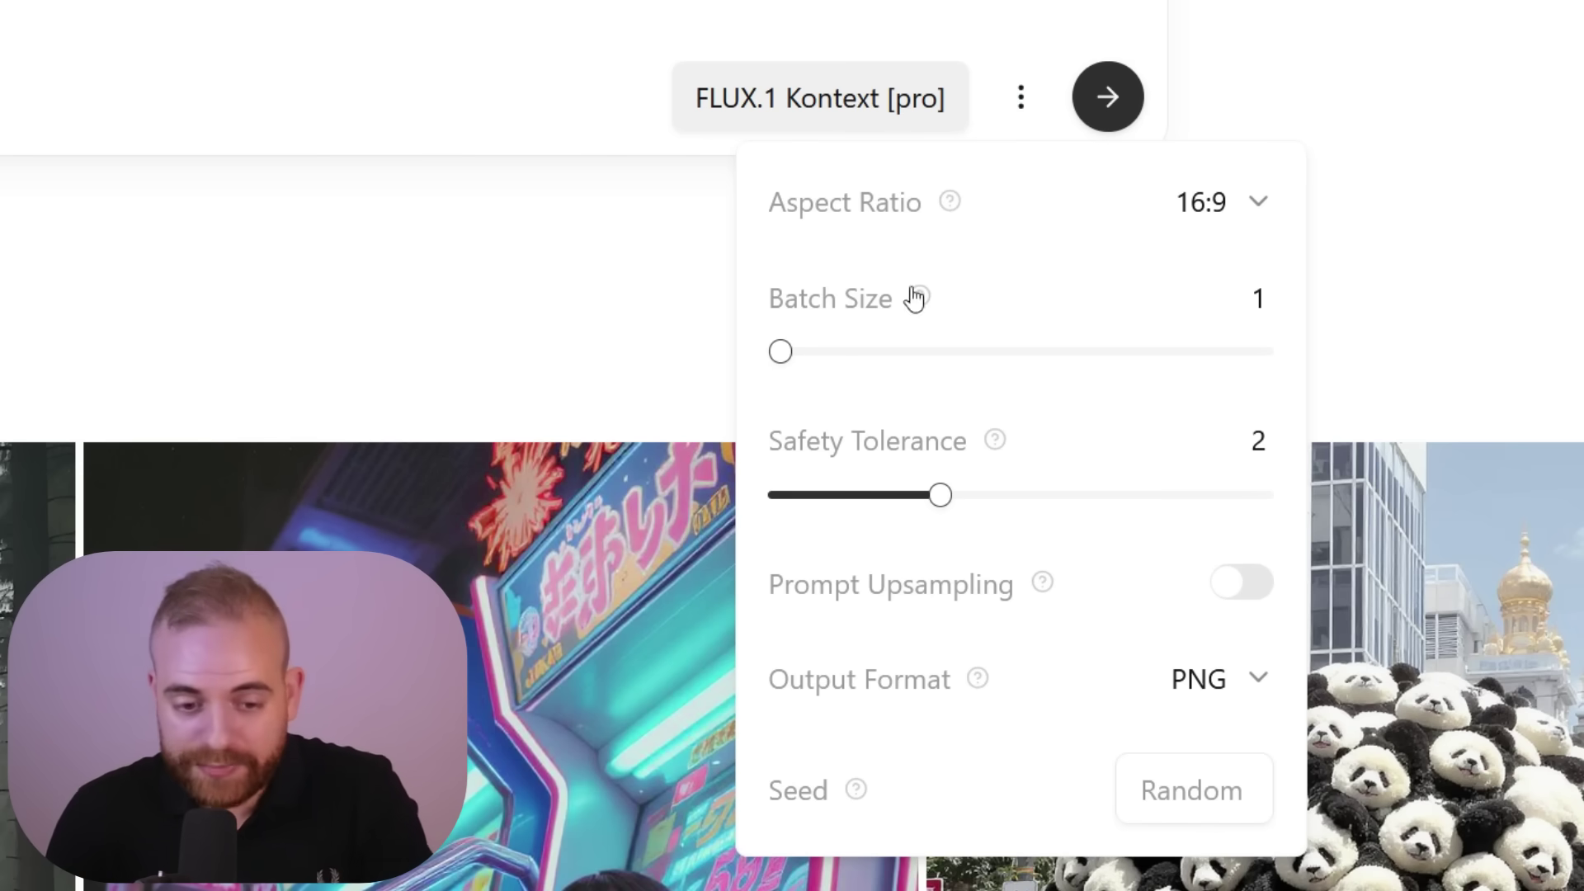
pyautogui.moveTo(797, 358); pyautogui.dragTo(1219, 367)
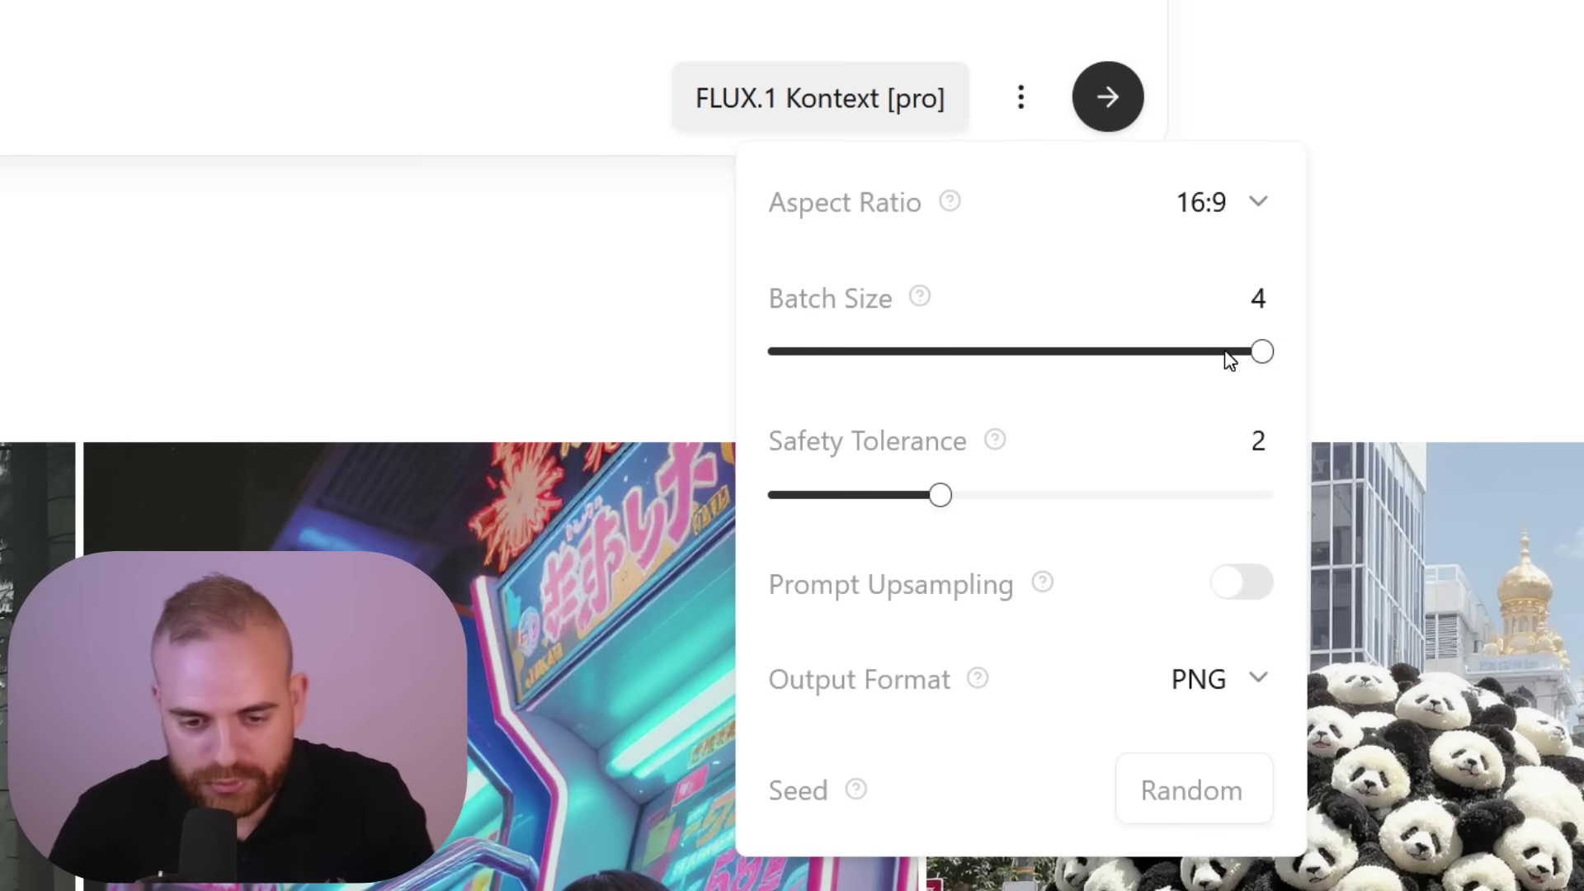
pyautogui.moveTo(1106, 354); pyautogui.dragTo(1407, 324)
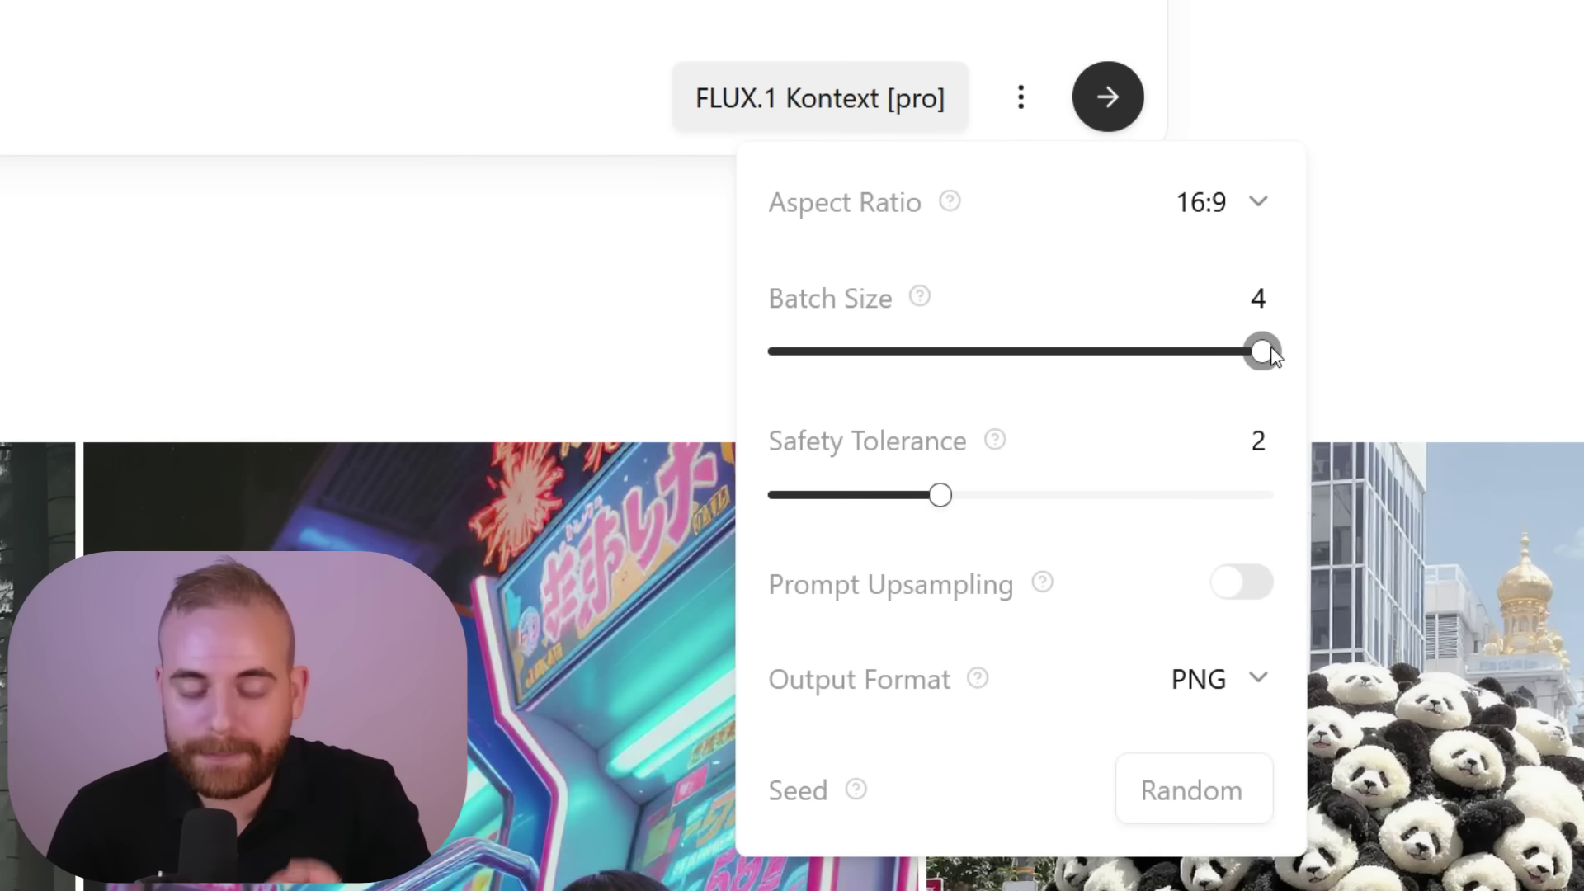
pyautogui.moveTo(1273, 357)
pyautogui.mouseDown()
pyautogui.moveTo(927, 379)
pyautogui.moveTo(724, 339)
pyautogui.moveTo(947, 330)
pyautogui.moveTo(634, 378)
pyautogui.moveTo(1100, 351)
pyautogui.moveTo(795, 354)
pyautogui.moveTo(1096, 373)
pyautogui.moveTo(1262, 355)
pyautogui.mouseUp()
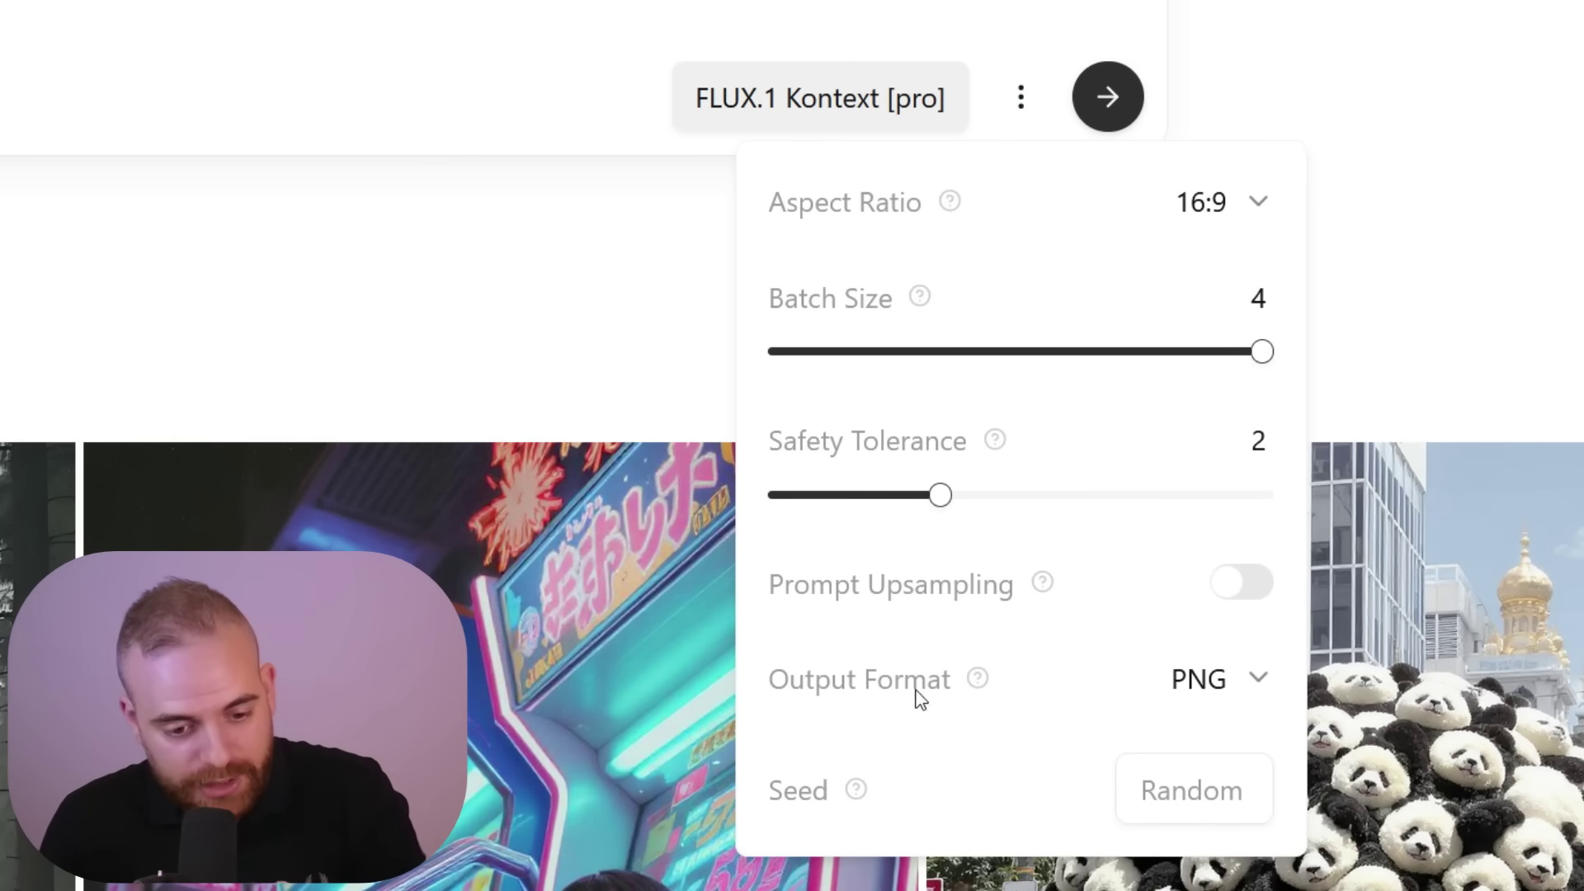
# Step: Keep PNG as the output format, close the settings and generate the images from the "Remove the watermarks" prompt
pyautogui.click(1215, 697)
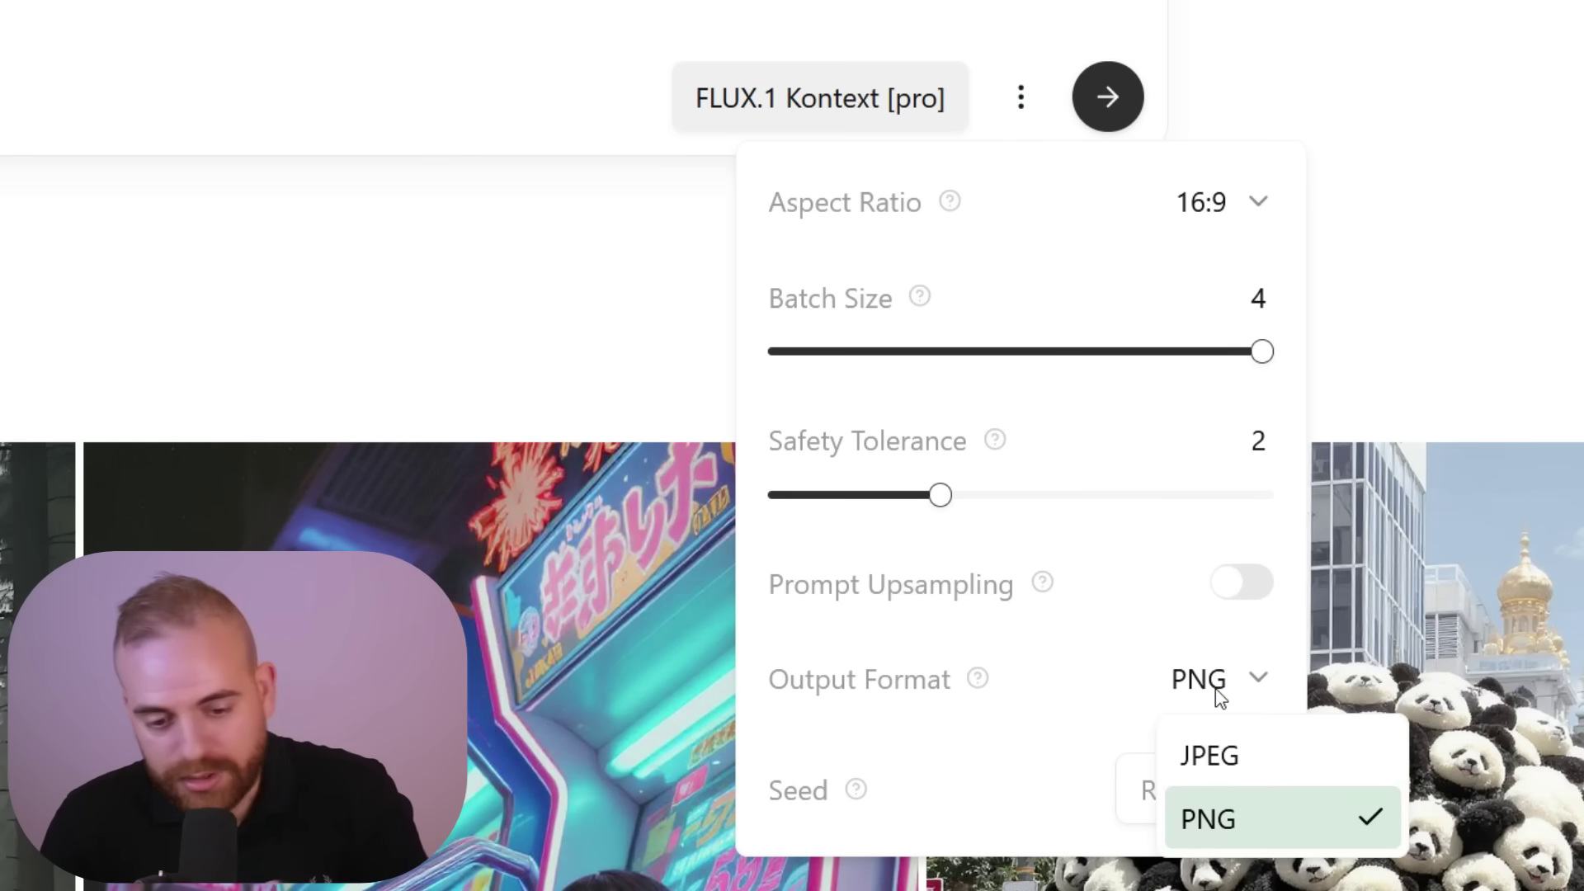
pyautogui.click(1275, 825)
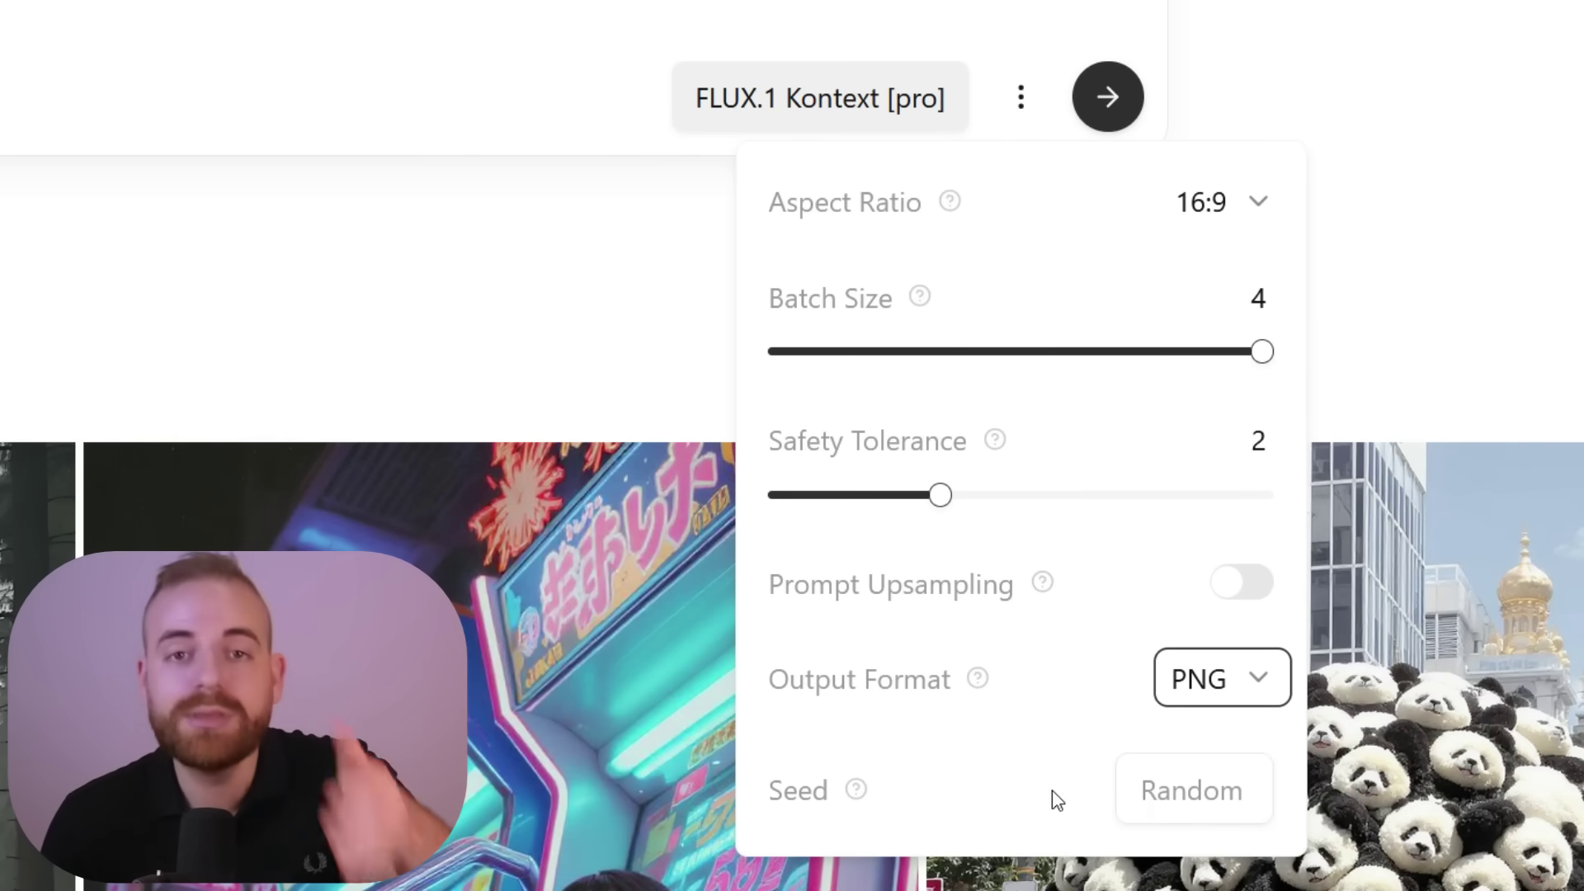
pyautogui.click(1333, 433)
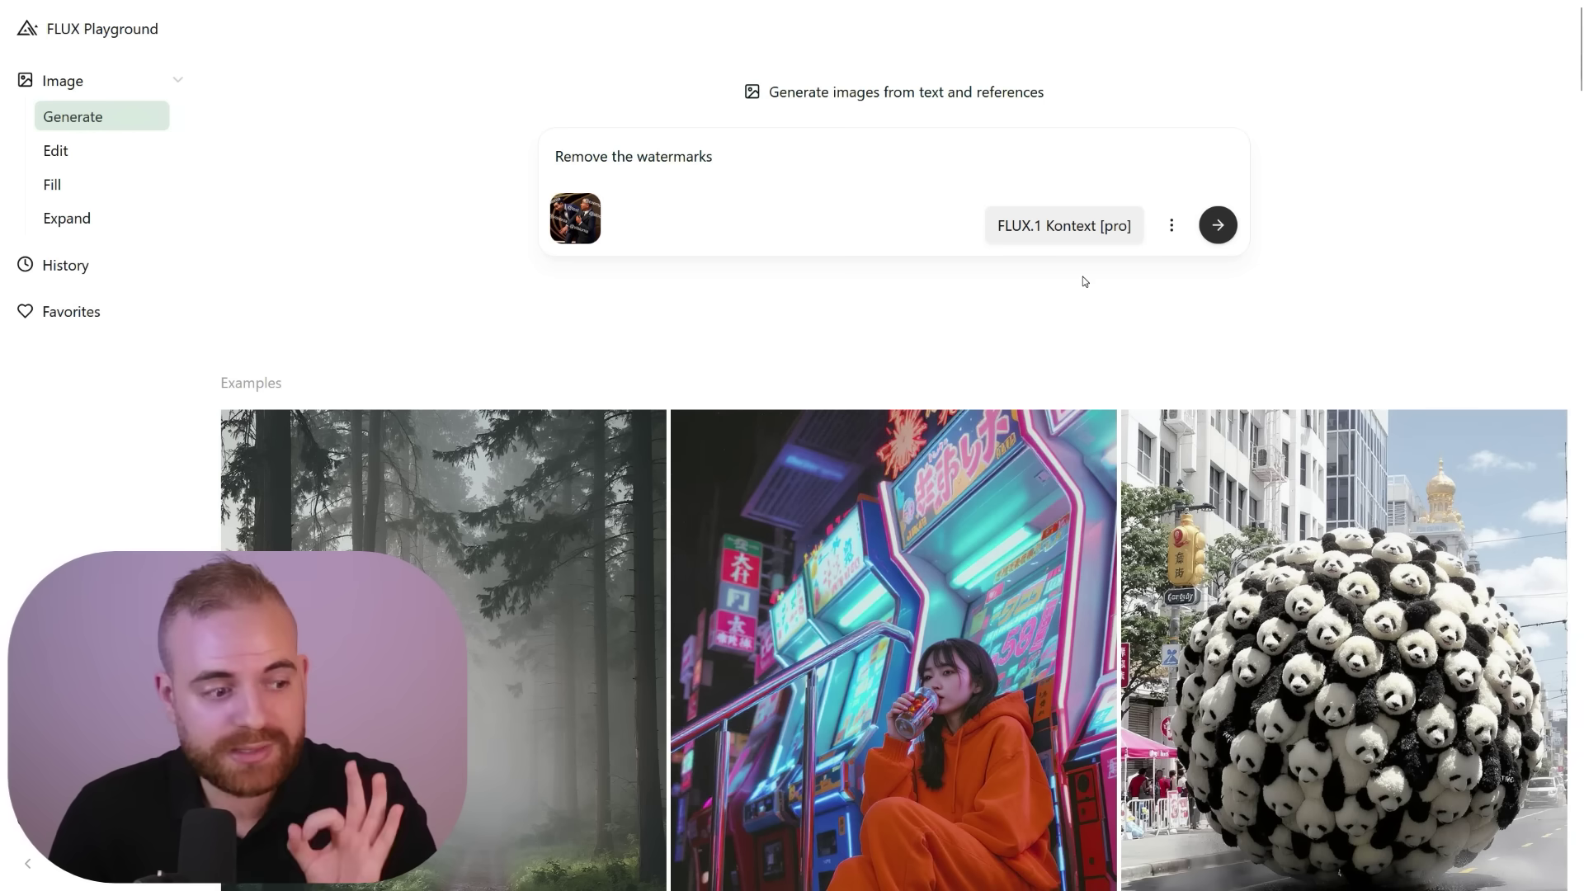
pyautogui.click(1225, 239)
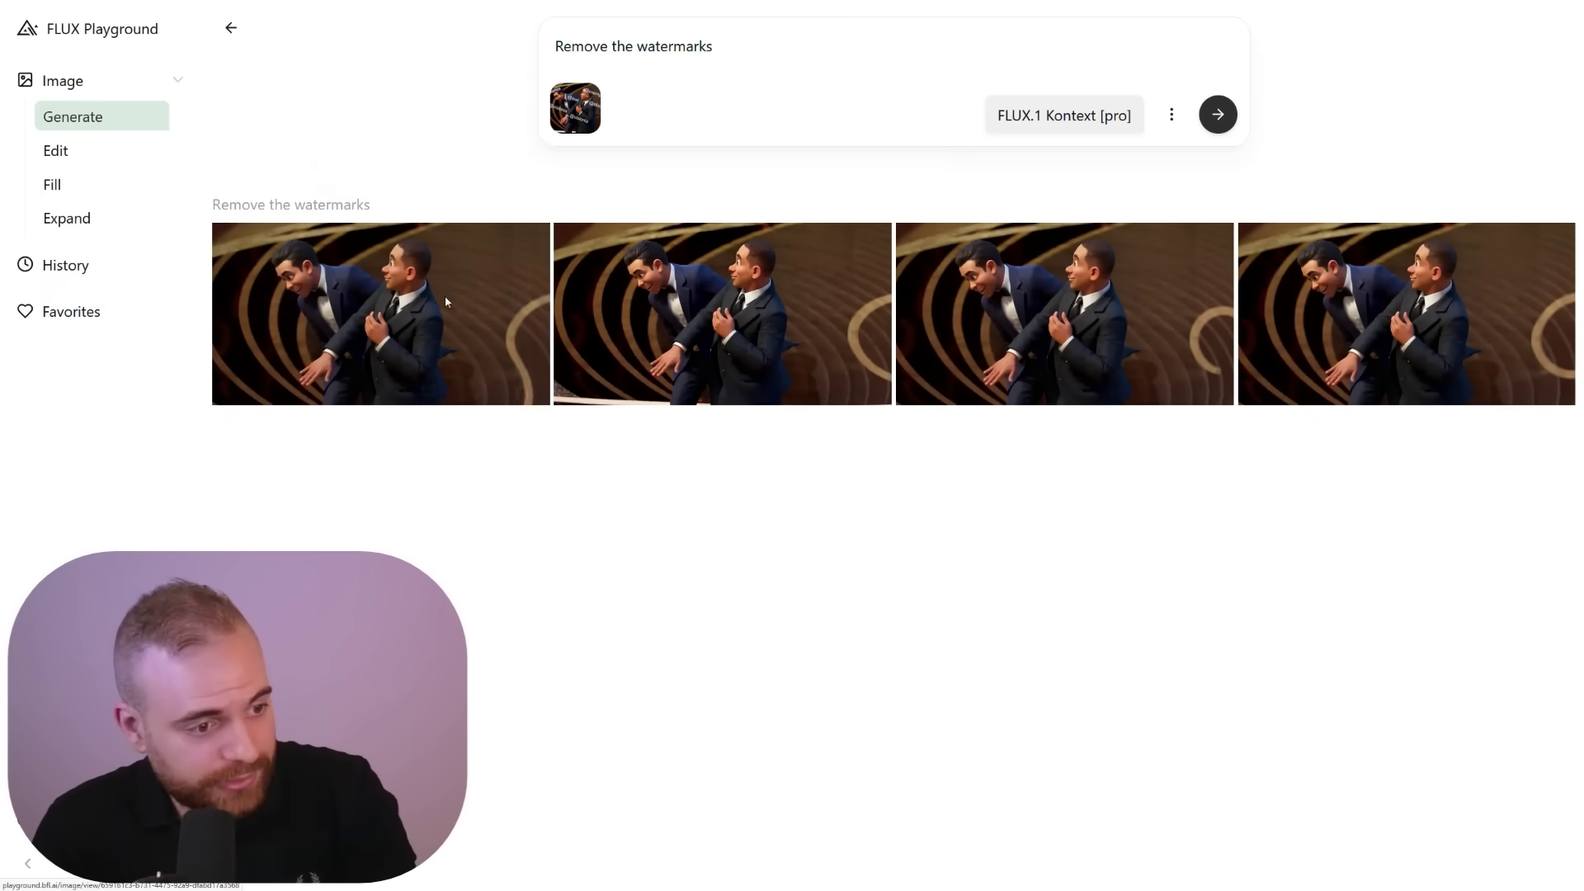
# Step: Examine the first generated images without watermarks at full size and return to the results
pyautogui.click(433, 312)
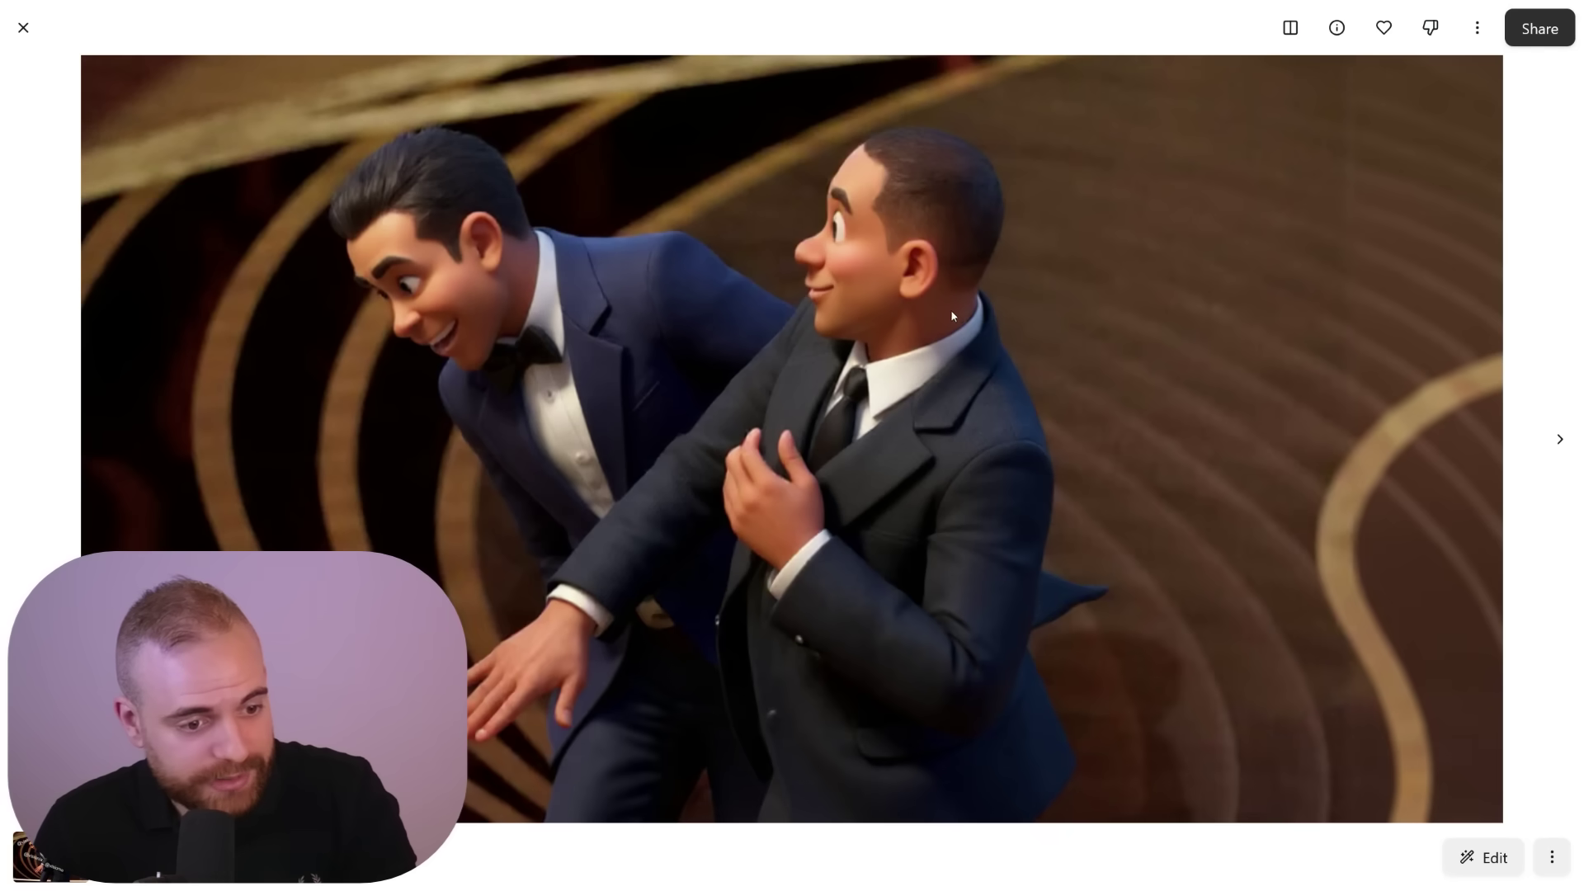
pyautogui.click(1560, 444)
pyautogui.click(1561, 444)
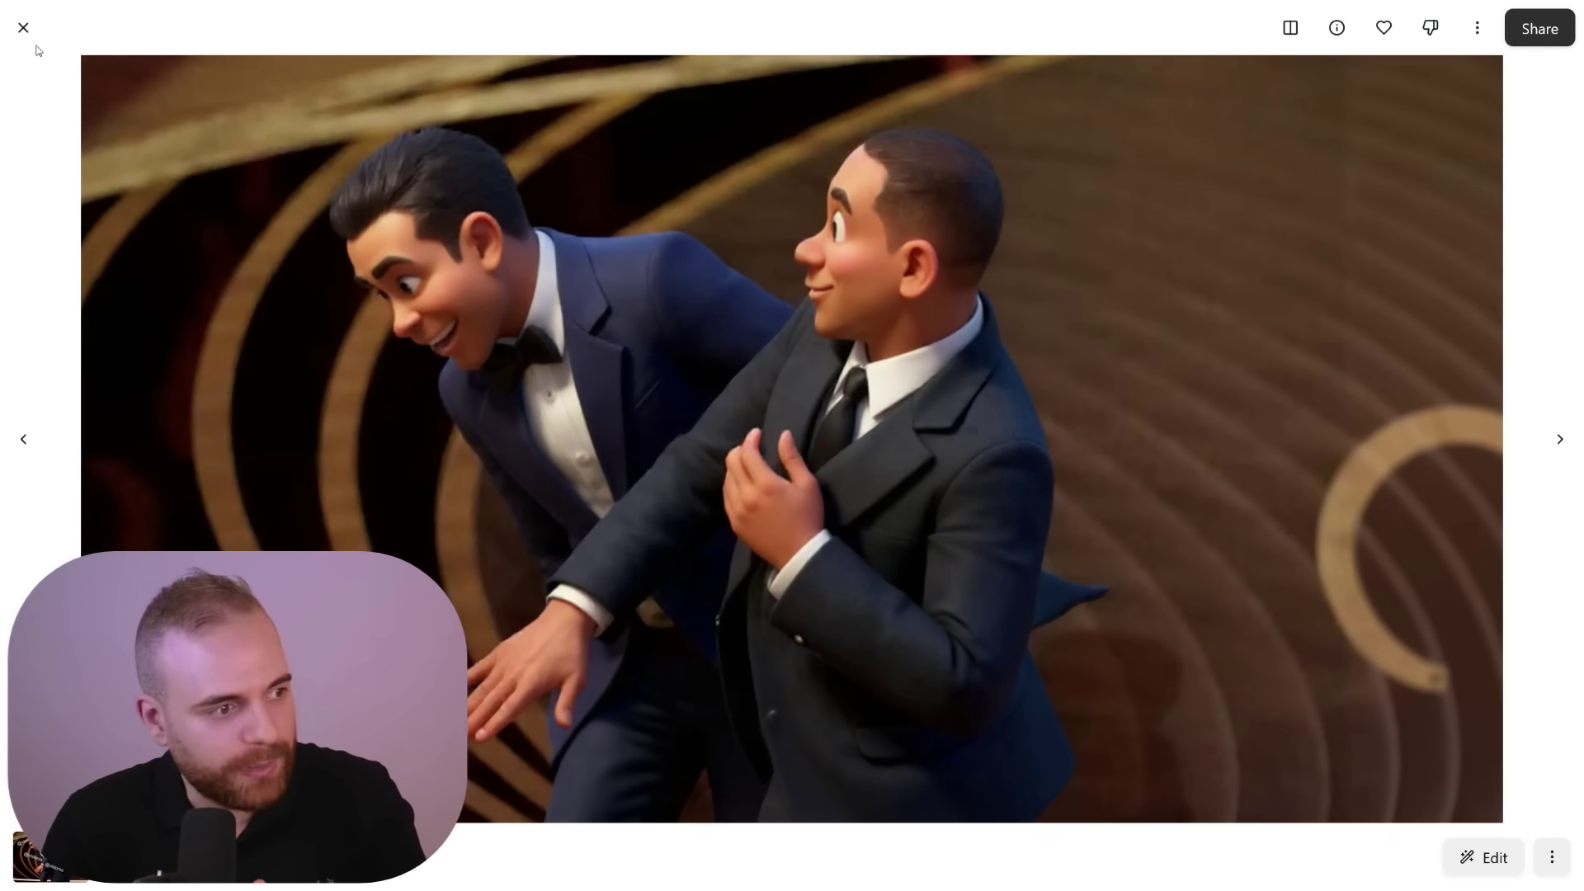
pyautogui.click(23, 27)
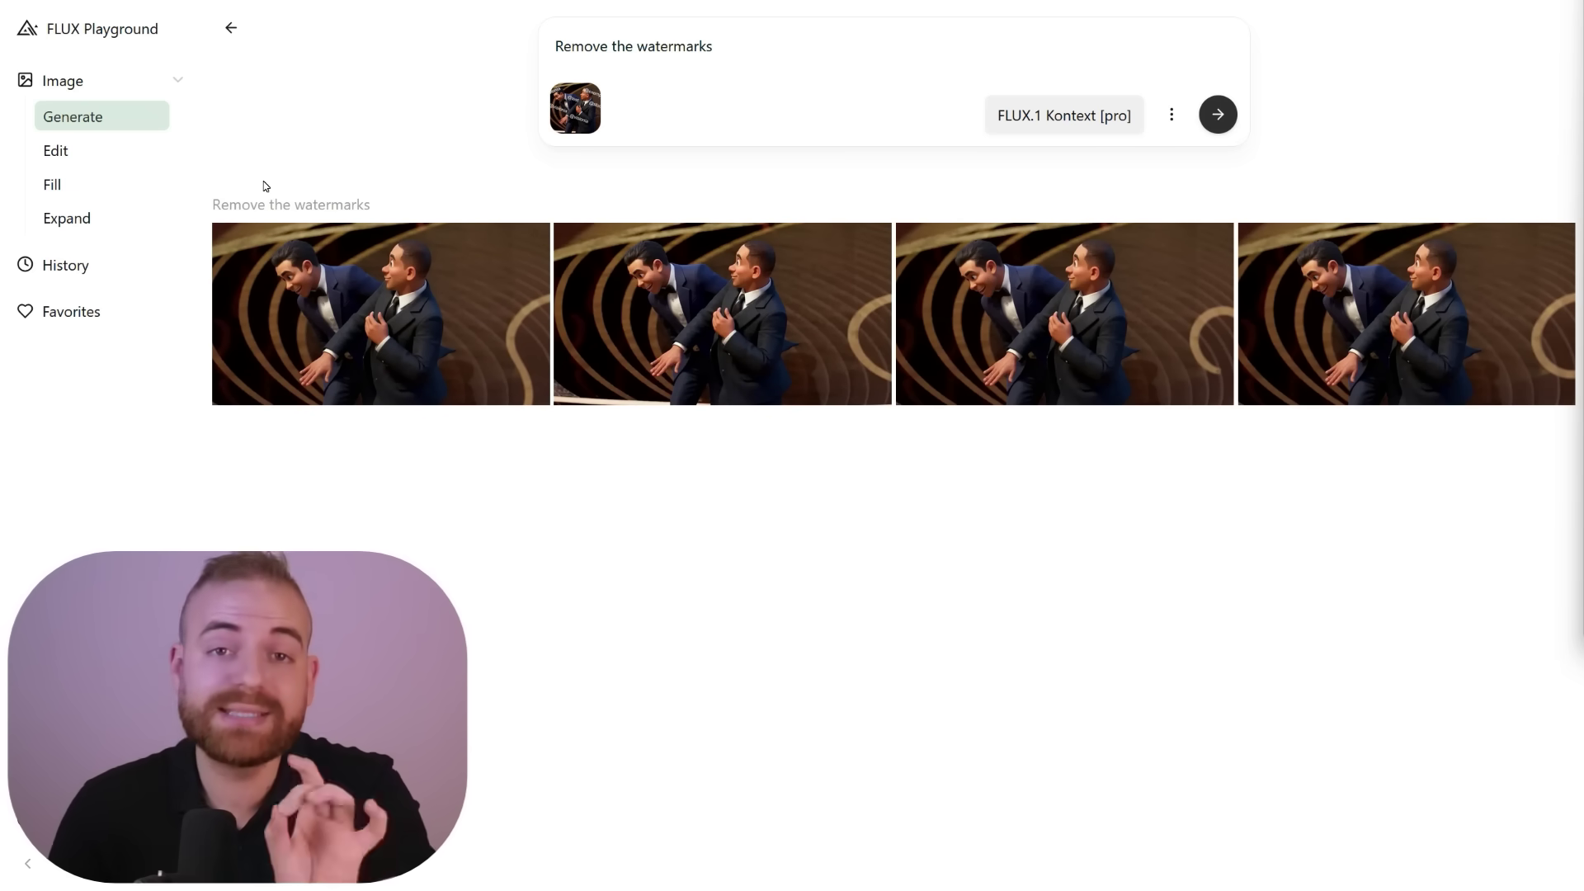
# Step: In Edit mode, add the picture of birds flying over mountains and generate the edit "Il neige abondamment"
pyautogui.click(106, 153)
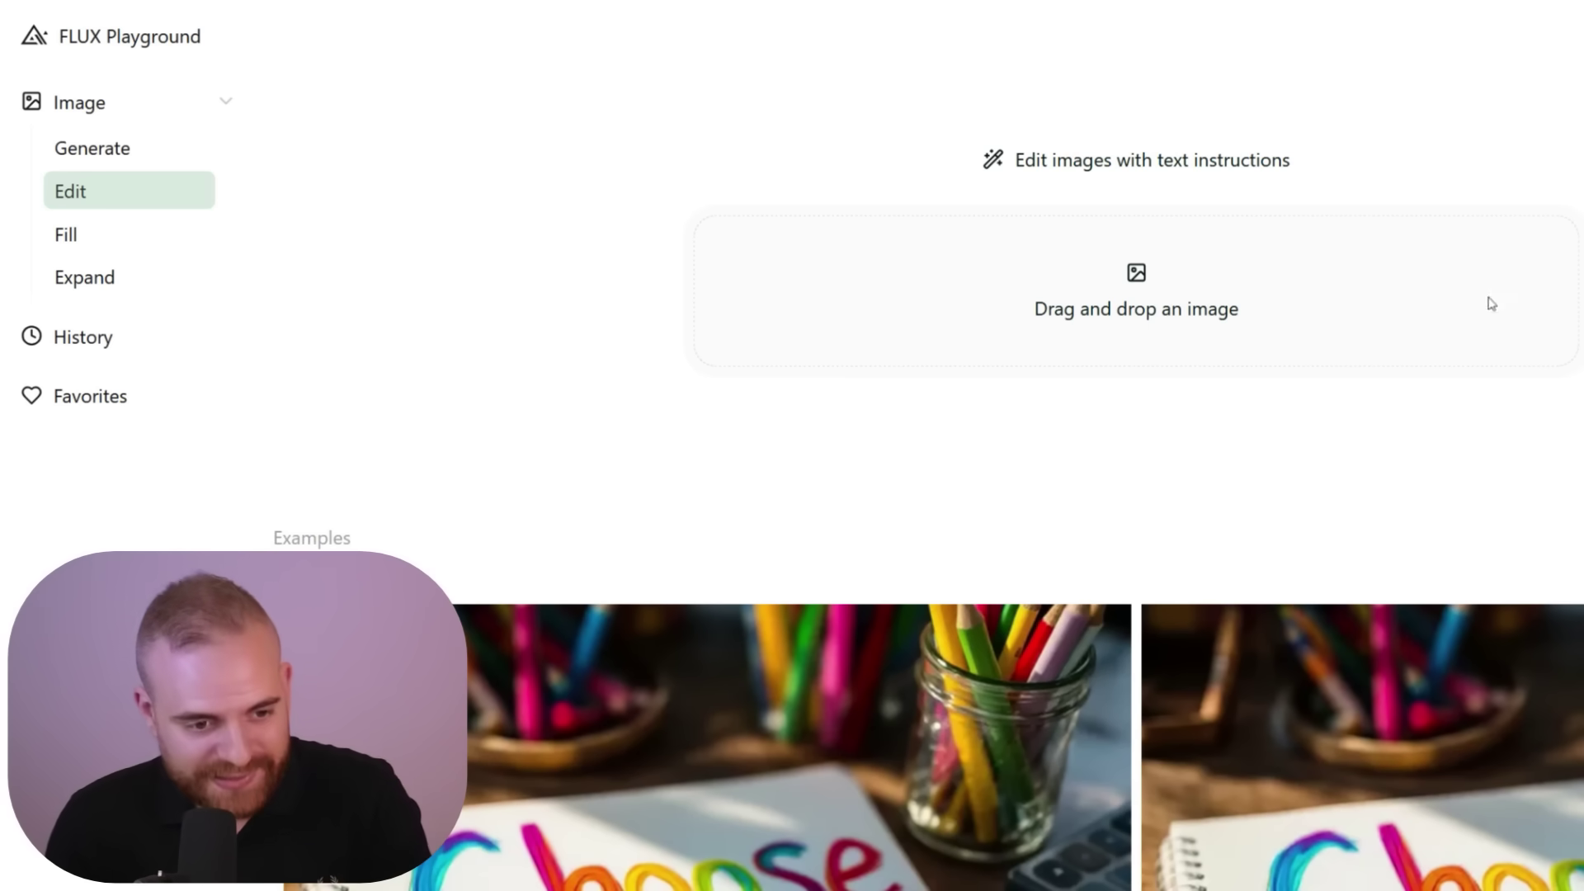
pyautogui.moveTo(1492, 302); pyautogui.dragTo(1159, 310)
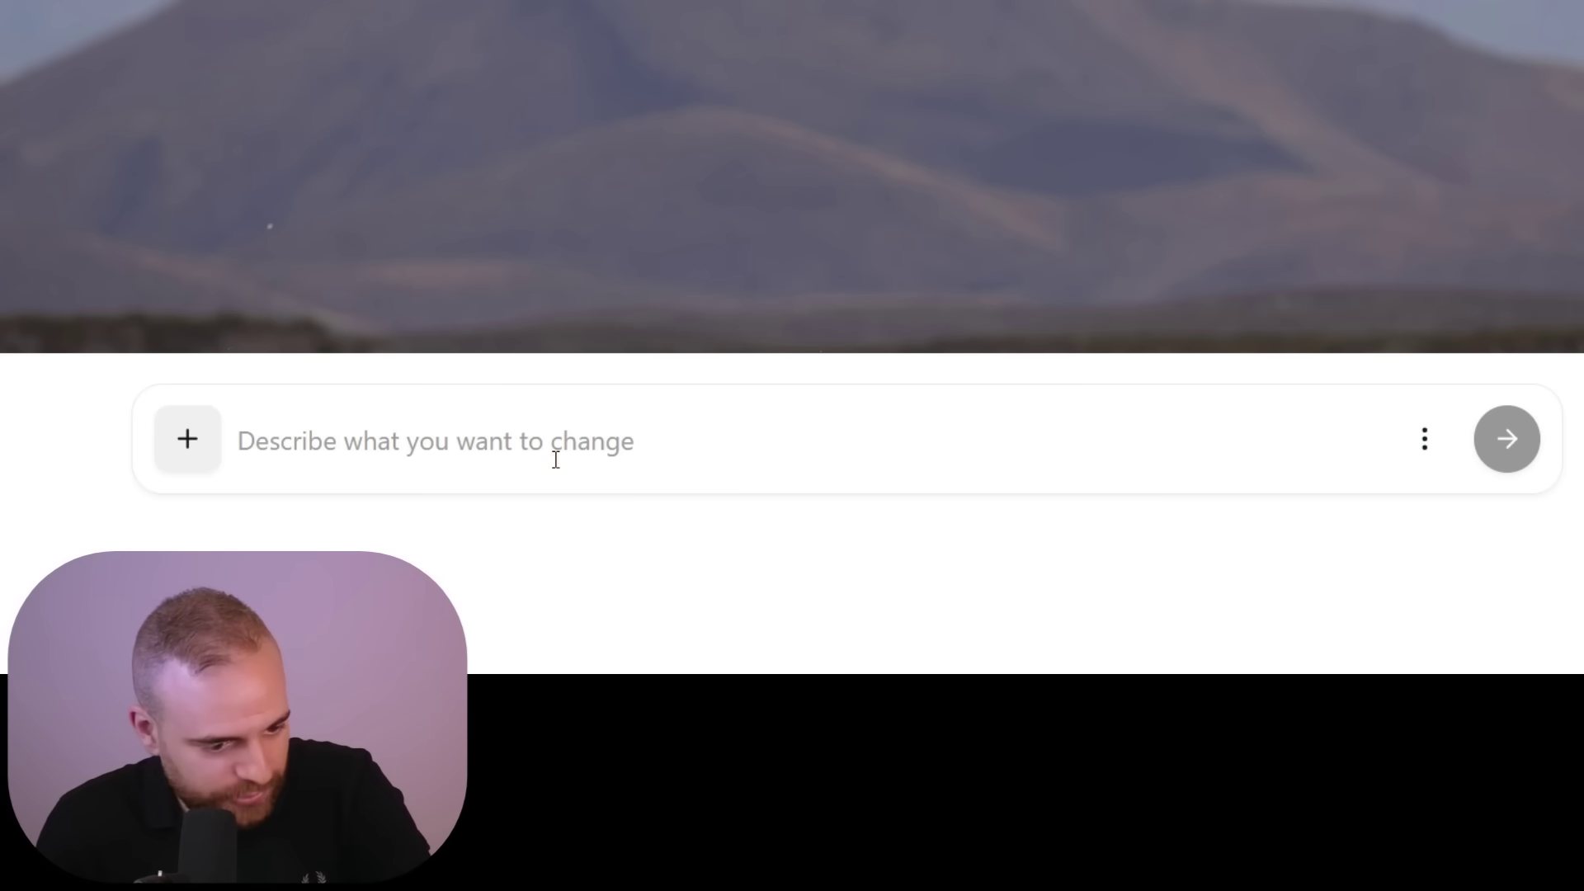
pyautogui.click(555, 459)
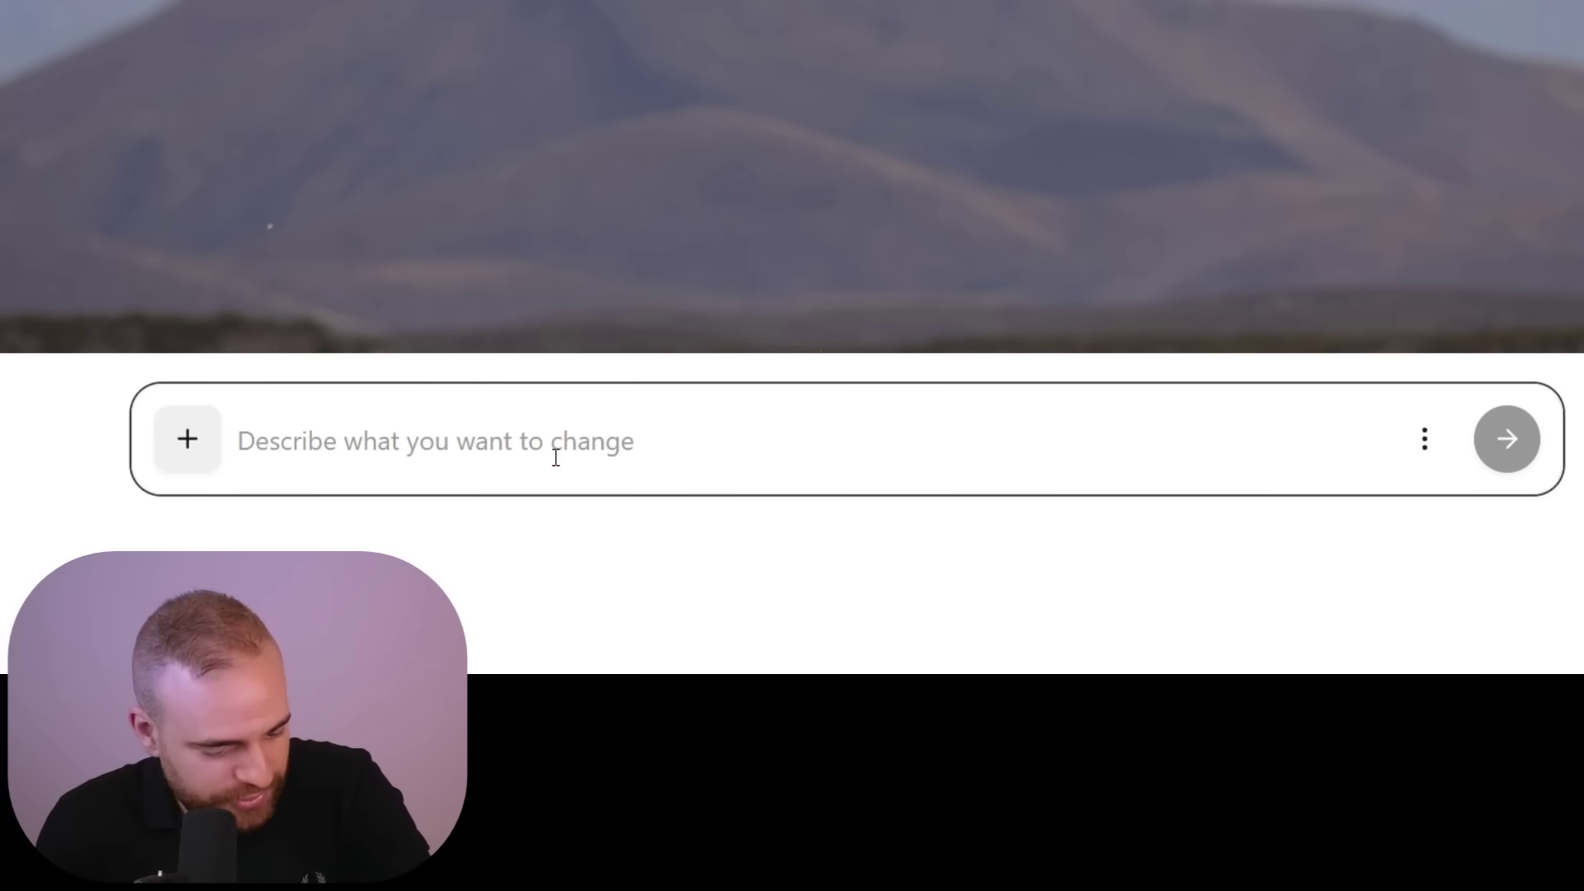
pyautogui.write('Il neige abondamment')
pyautogui.click(248, 441)
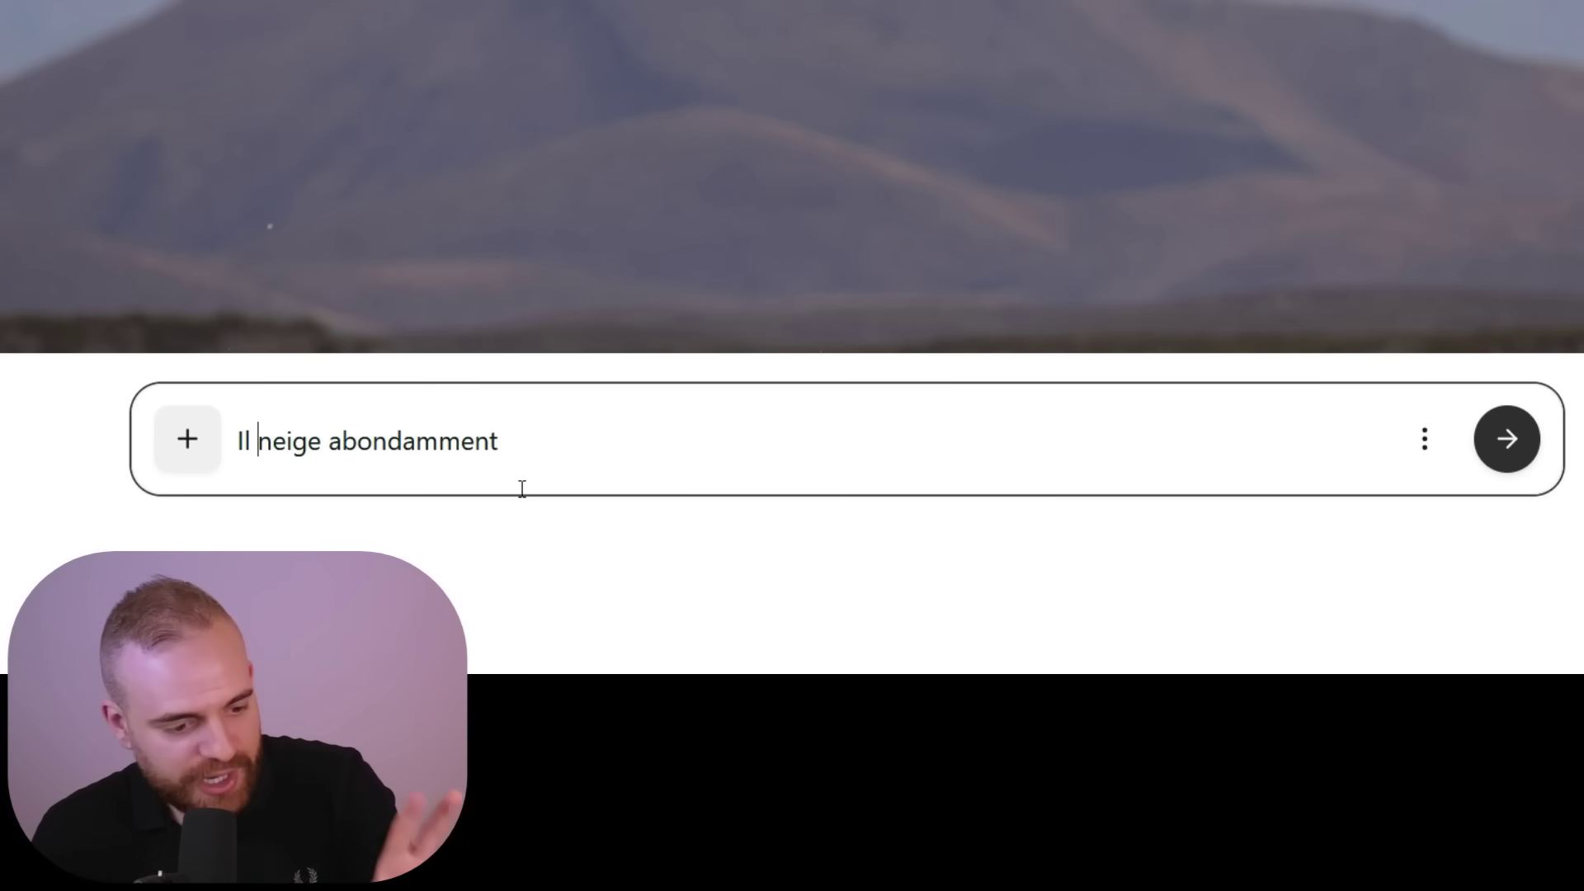
pyautogui.click(567, 589)
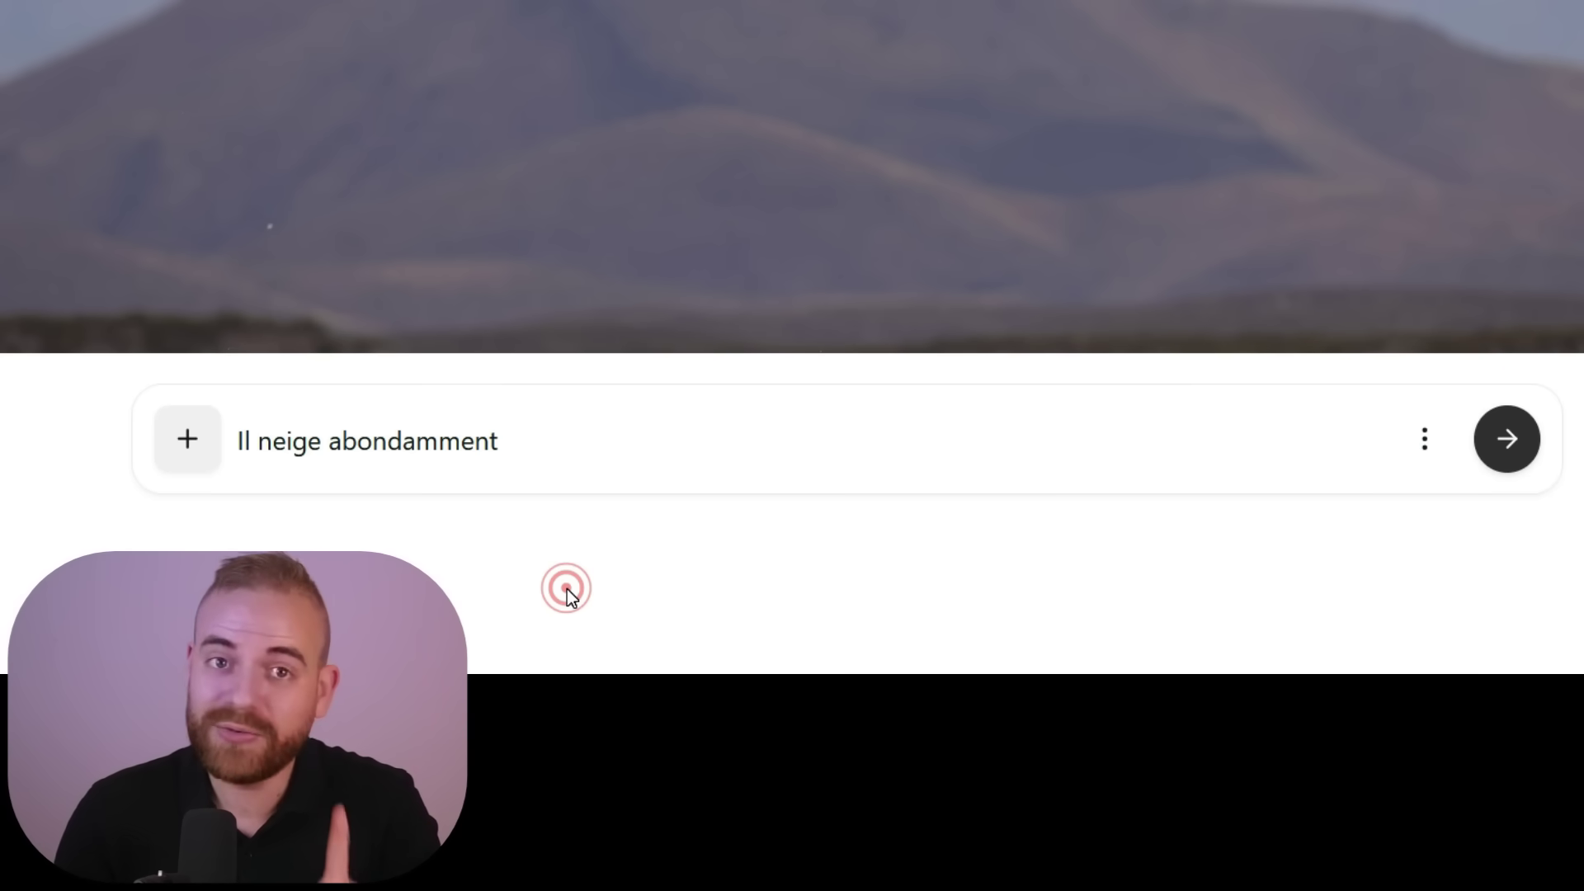
pyautogui.click(1507, 447)
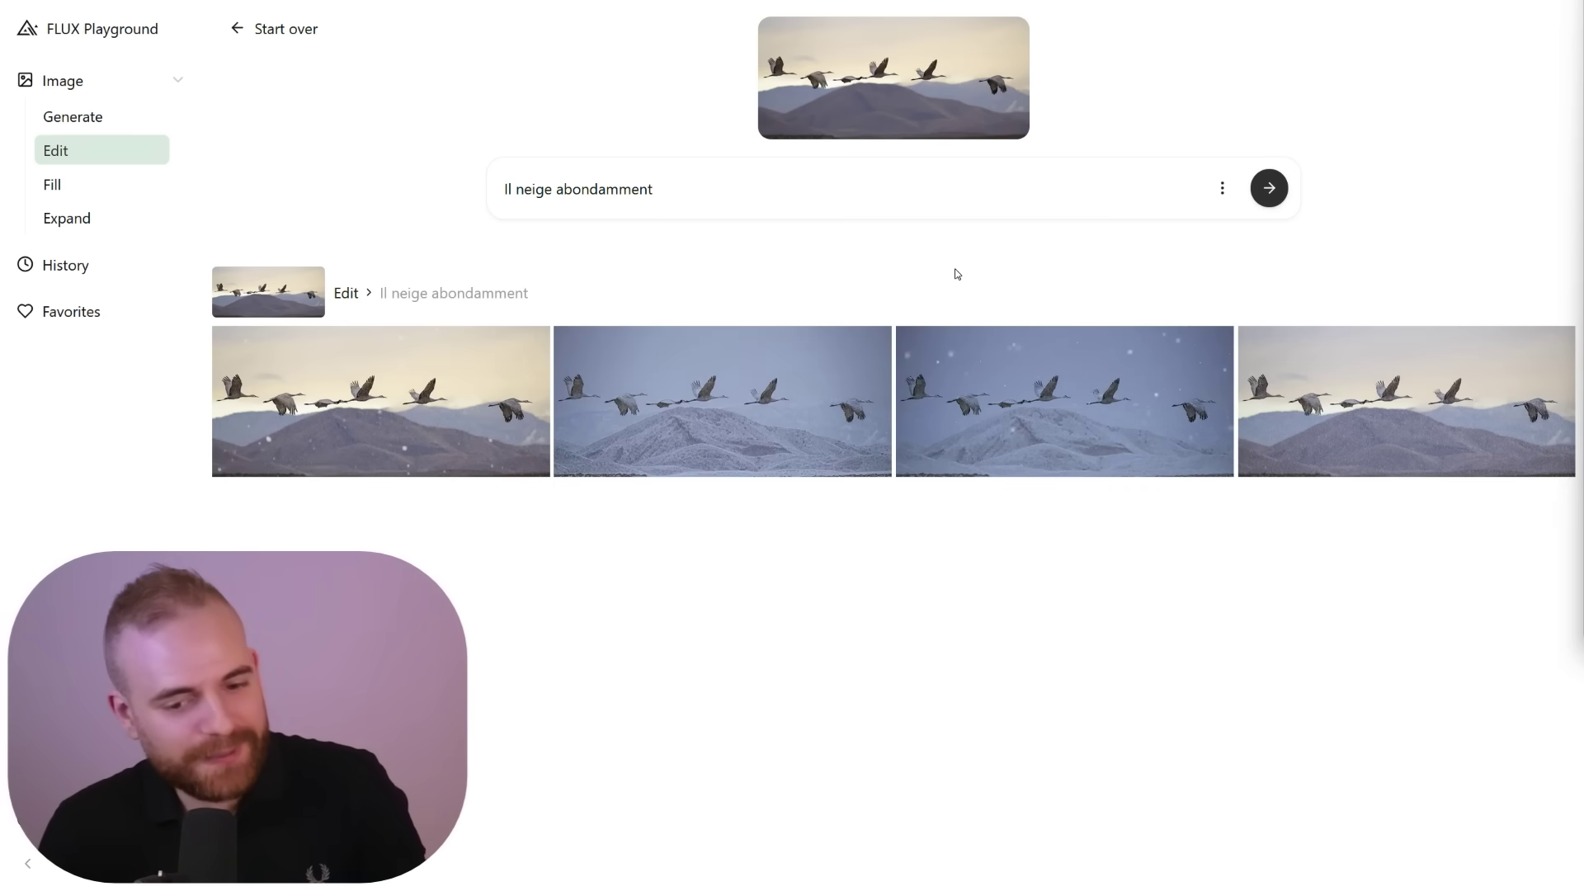
# Step: View the second snowy version of the flying birds at full size and close it
pyautogui.click(849, 368)
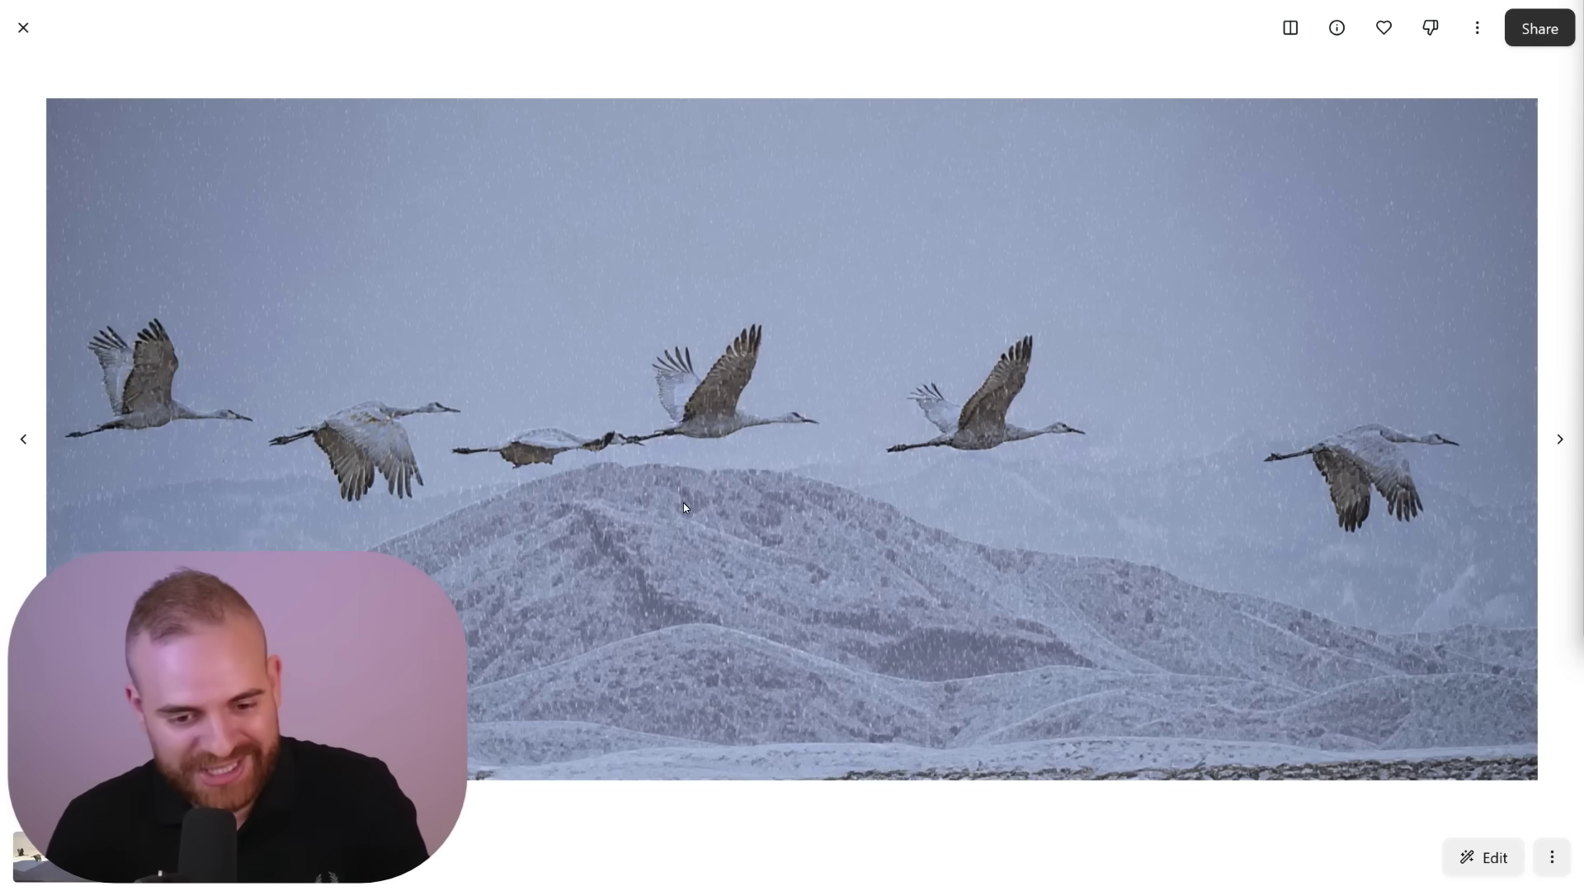
pyautogui.press('Escape')
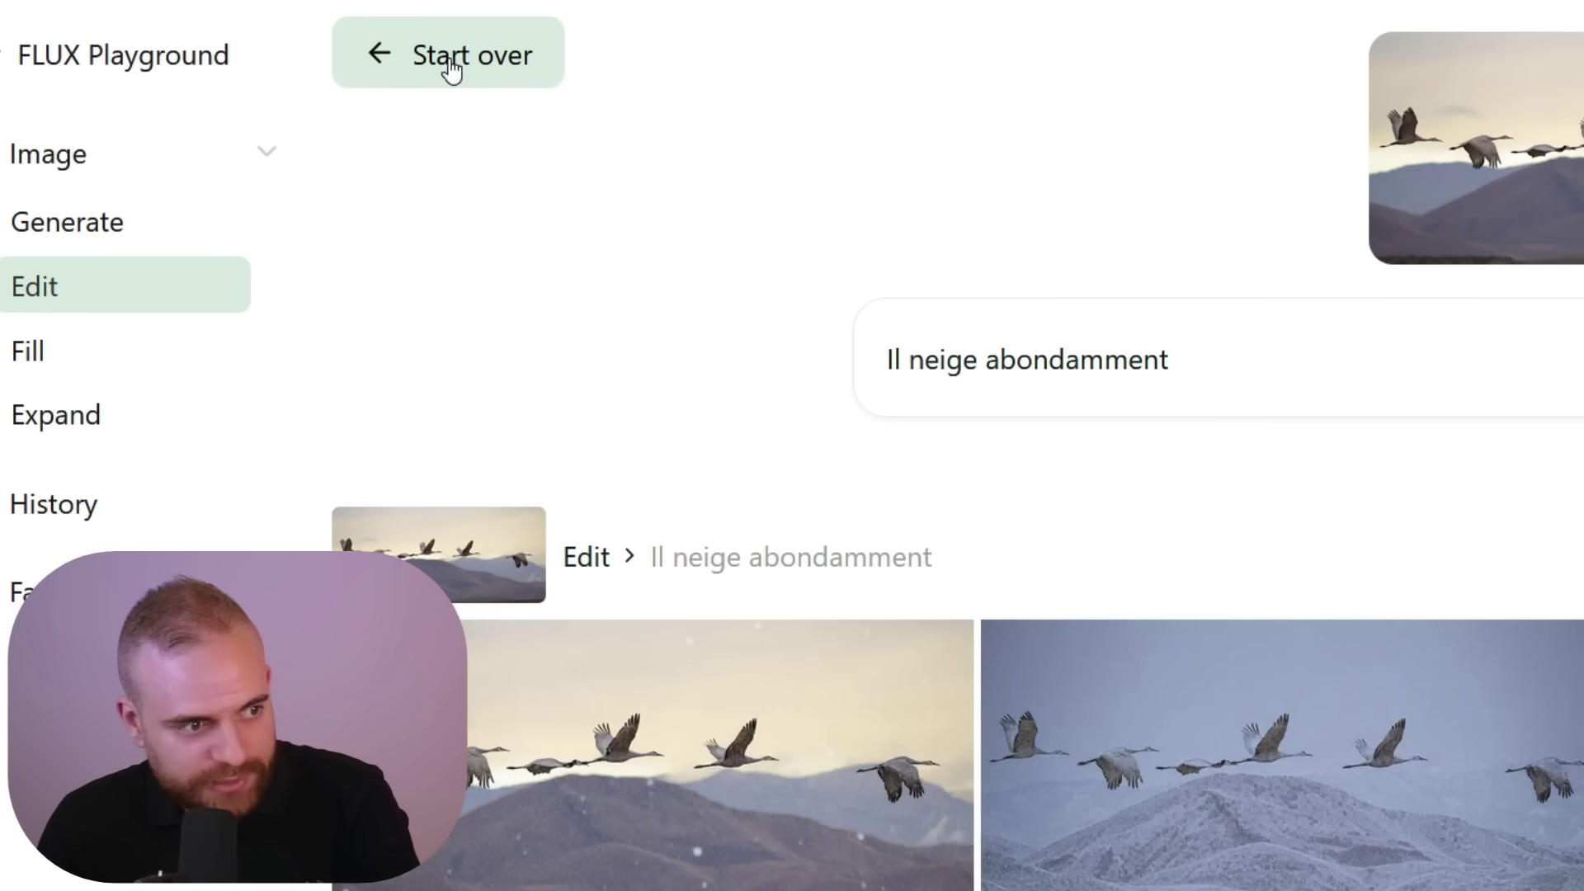
# Step: Start over with the picture of the FÉNERY road sign and generate the edit "Remplace le texte par "VILLE IA""
pyautogui.click(274, 34)
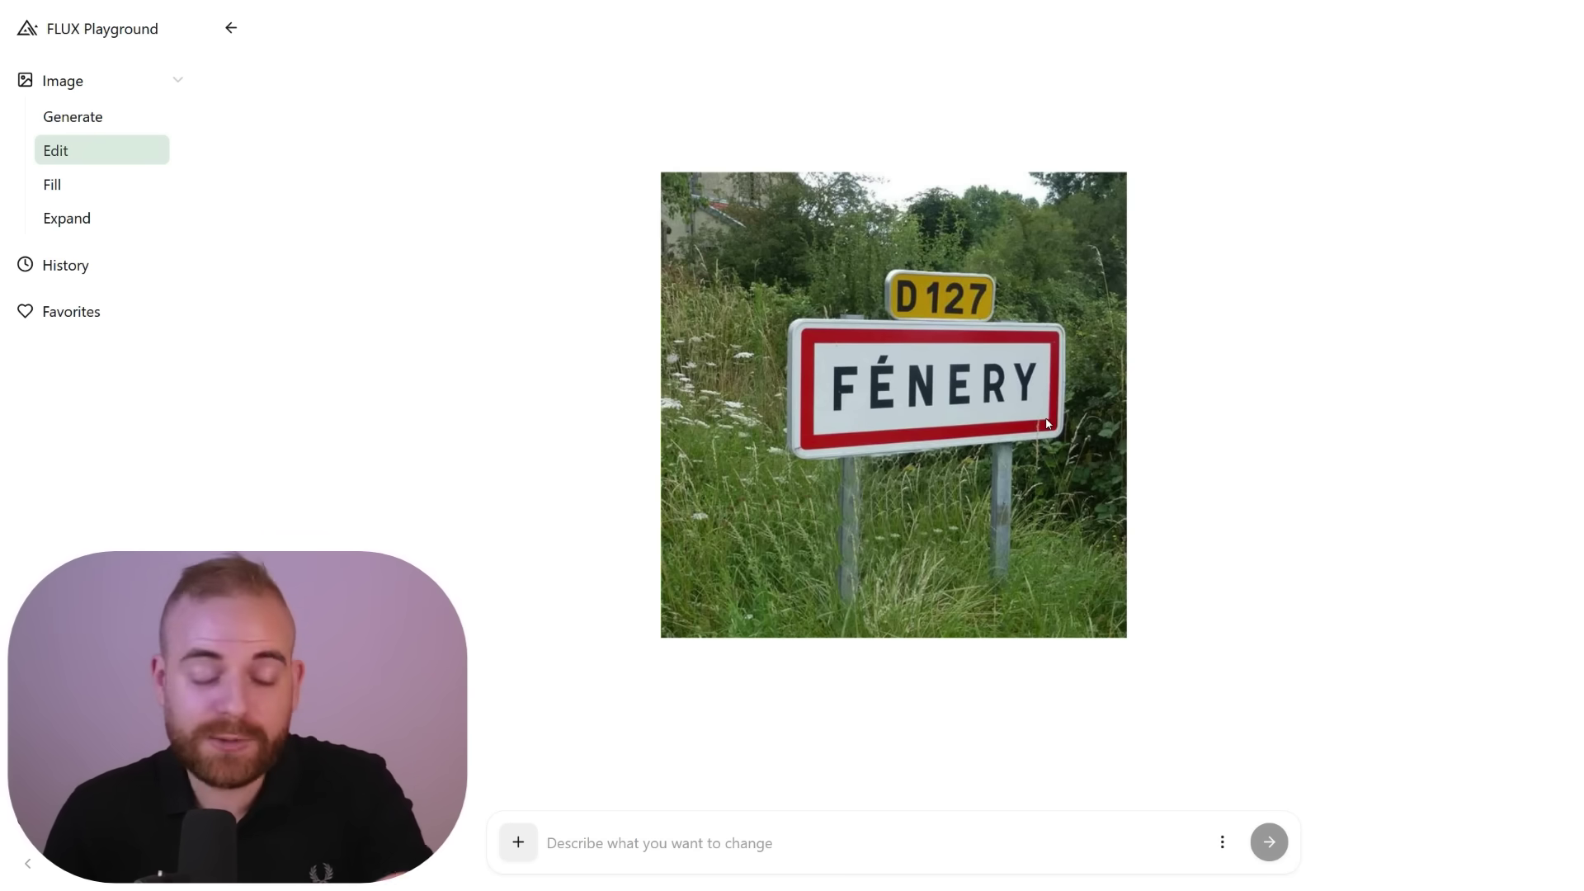
pyautogui.write('Remplace le texte par "VILLE IA"')
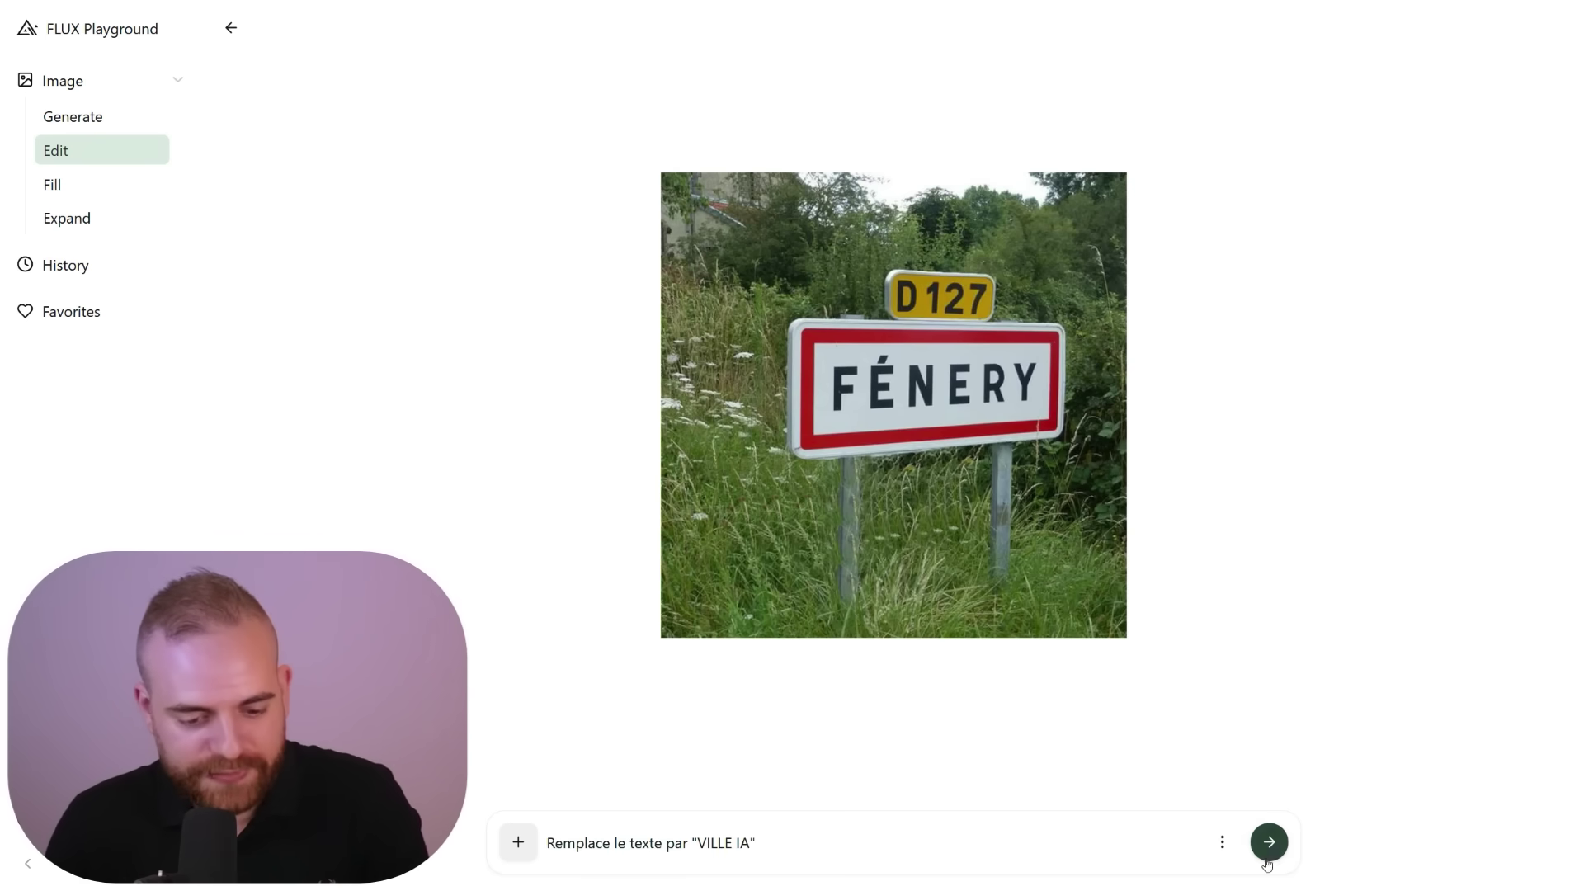
pyautogui.click(1269, 842)
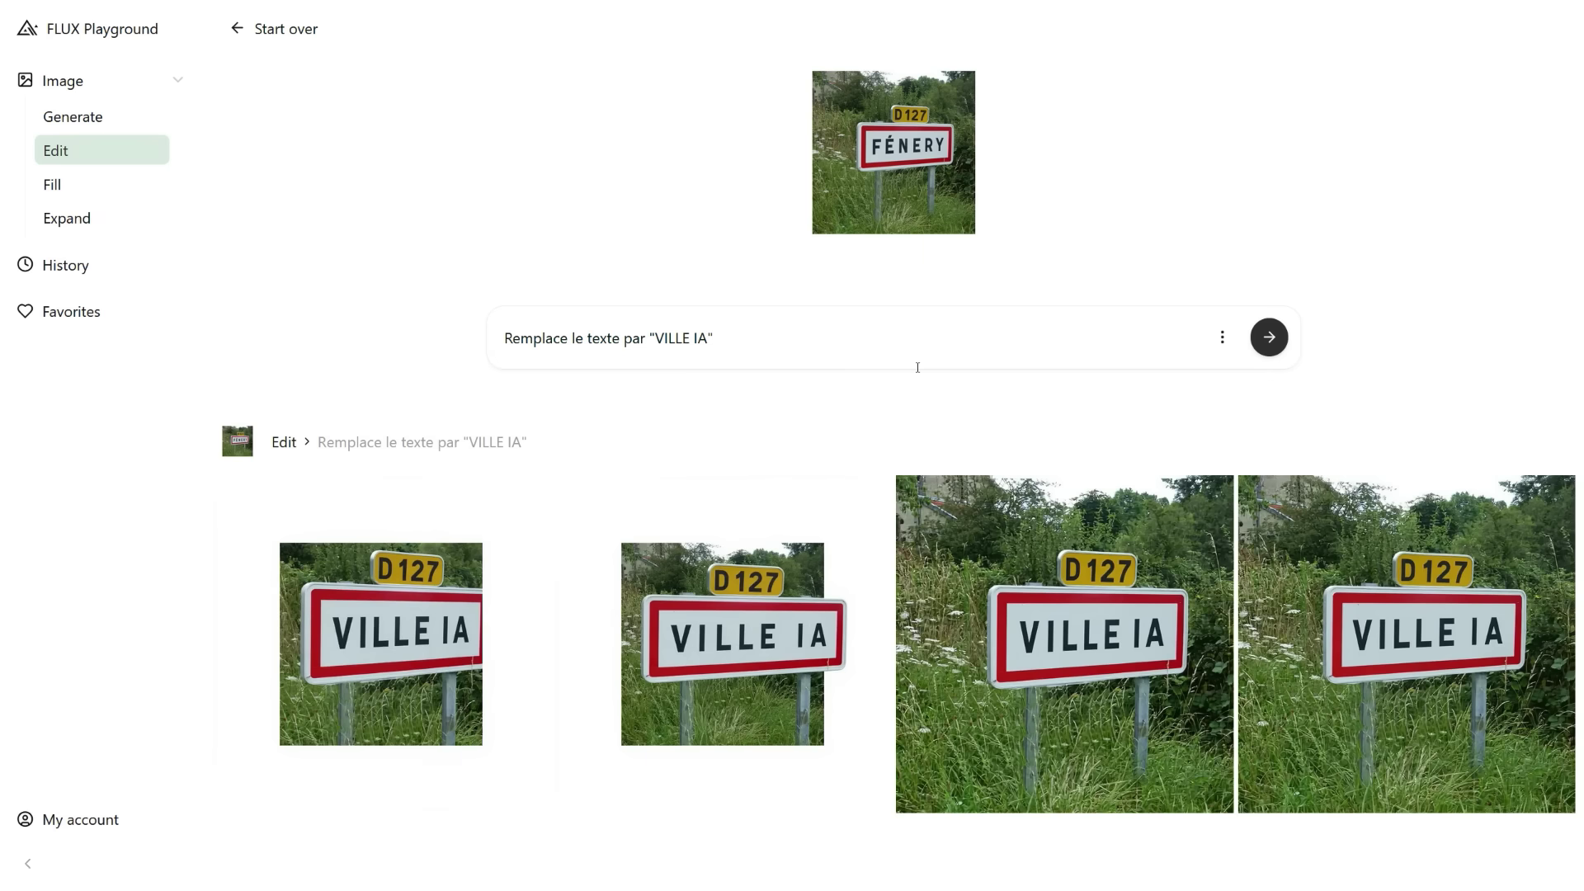
# Step: View the third "VILLE IA" sign result at full size and return to the results
pyautogui.moveTo(862, 660)
pyautogui.click(1173, 536)
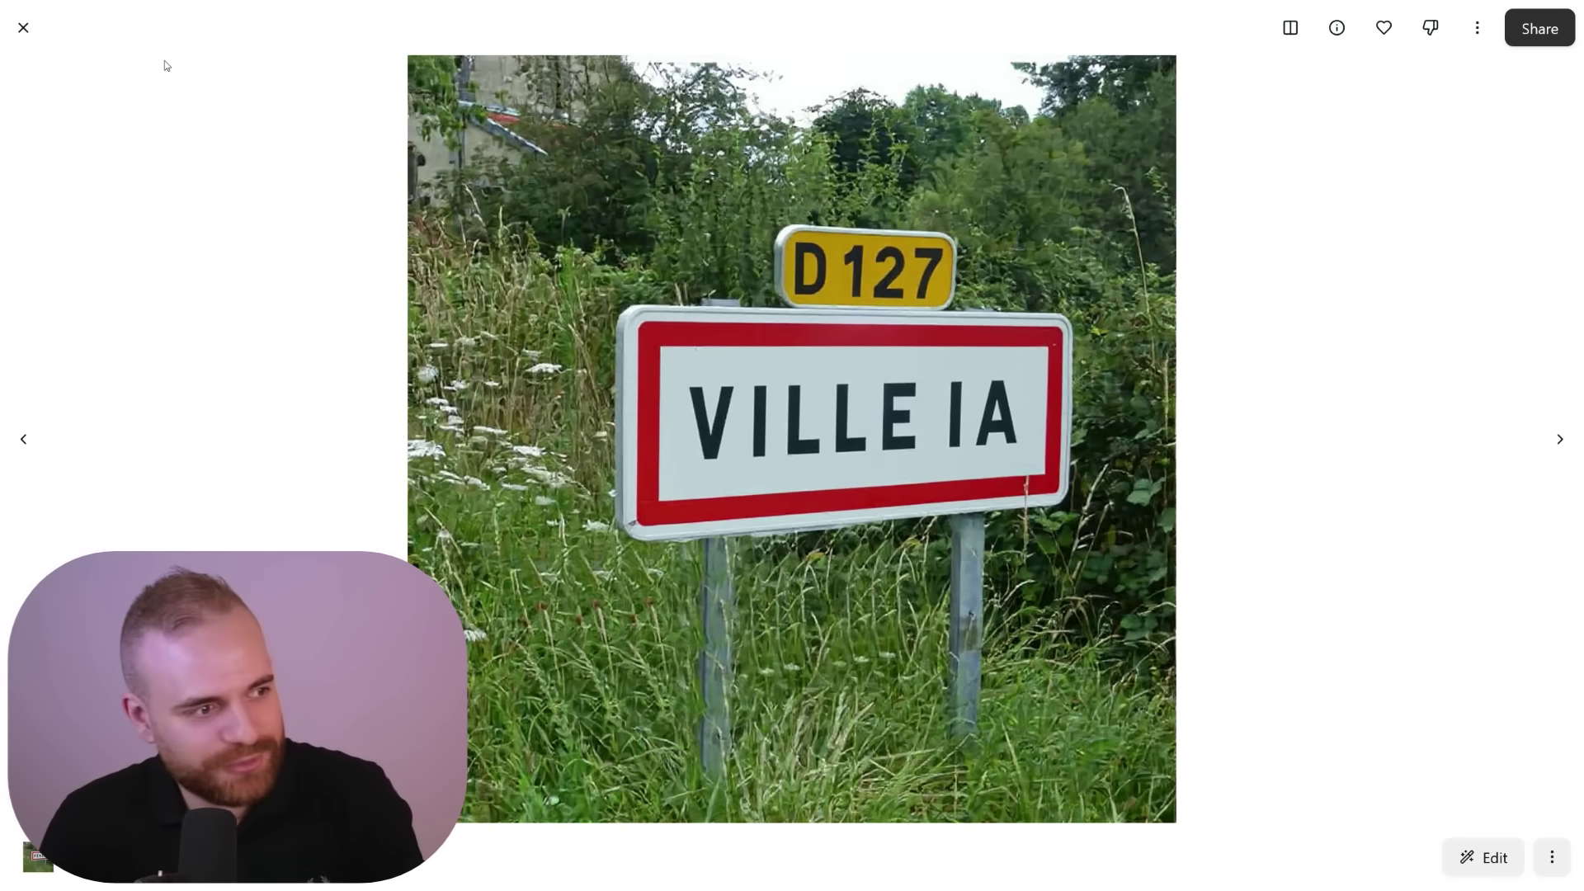
pyautogui.click(23, 27)
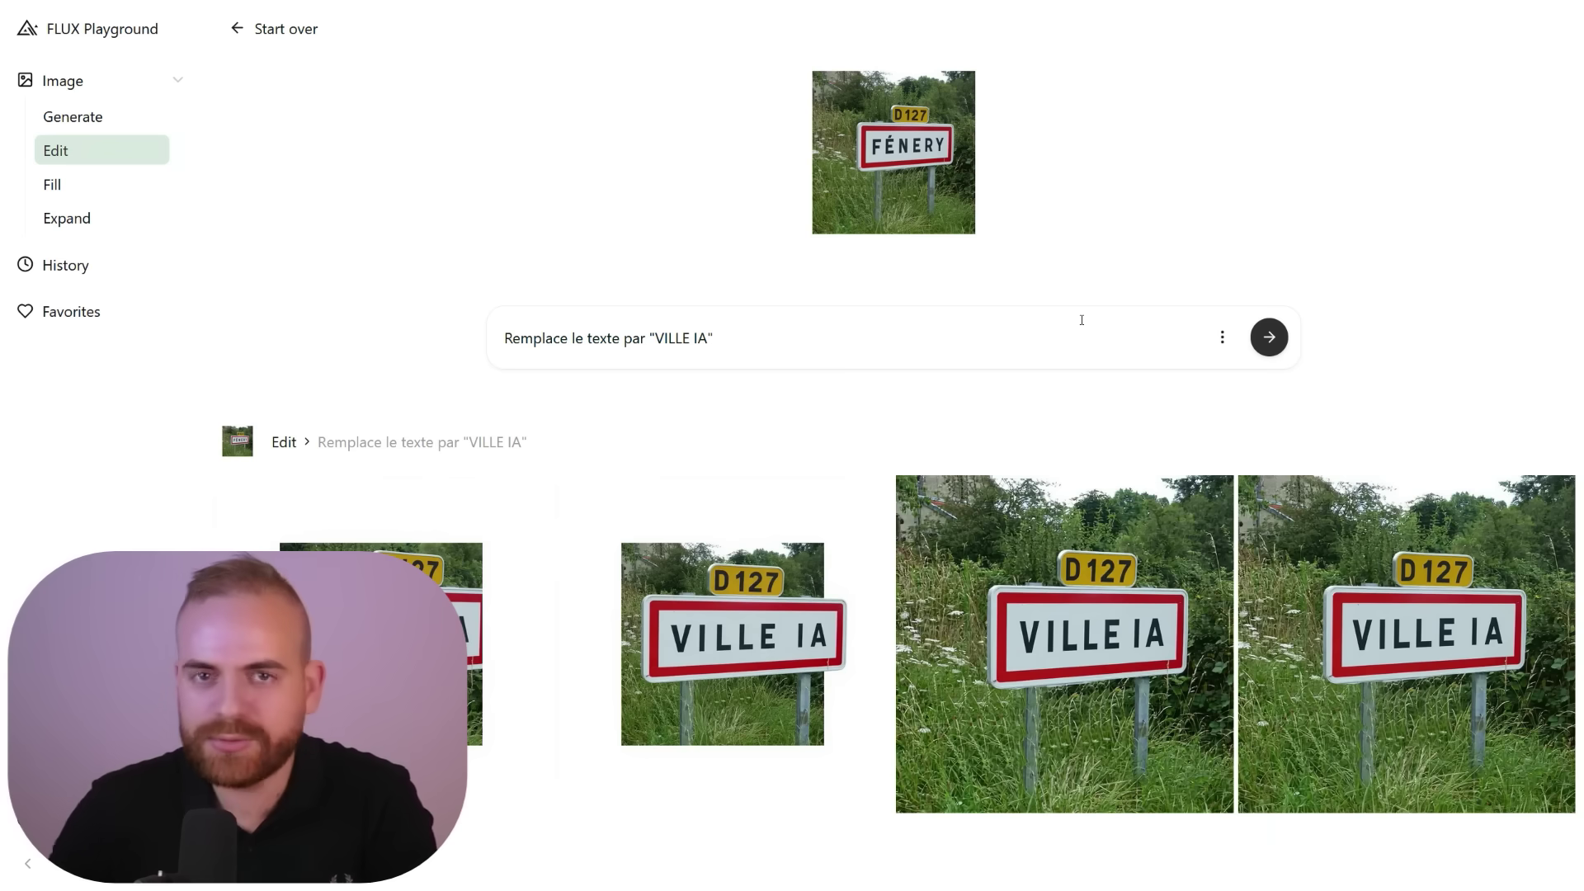
# Step: Open the third "VILLE IA" sign result for further editing
pyautogui.moveTo(1159, 532)
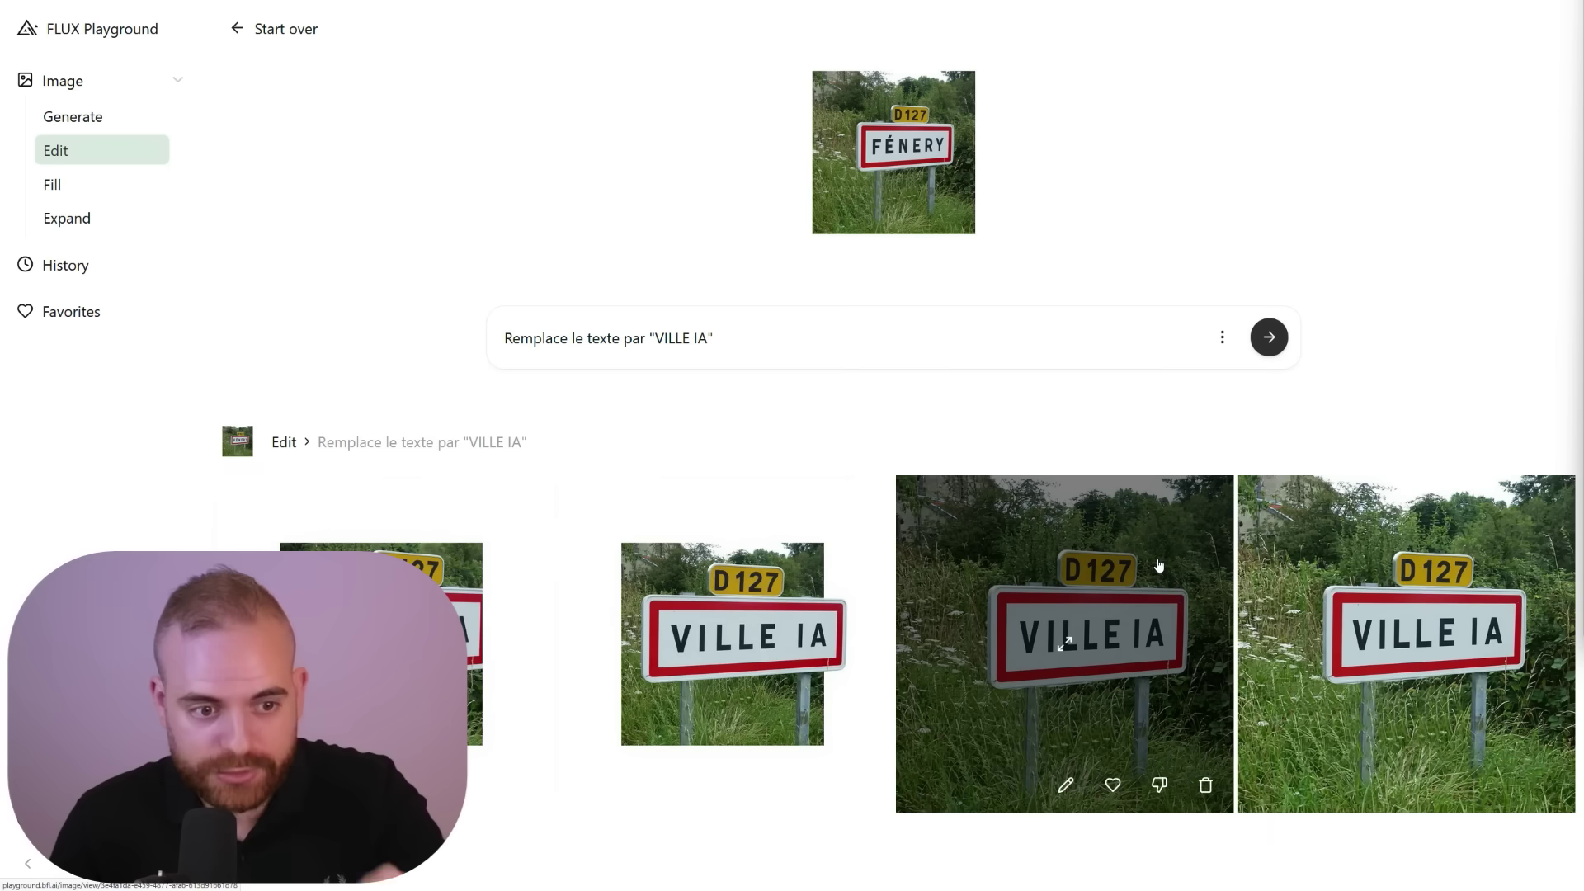
pyautogui.moveTo(1158, 563); pyautogui.dragTo(1159, 557)
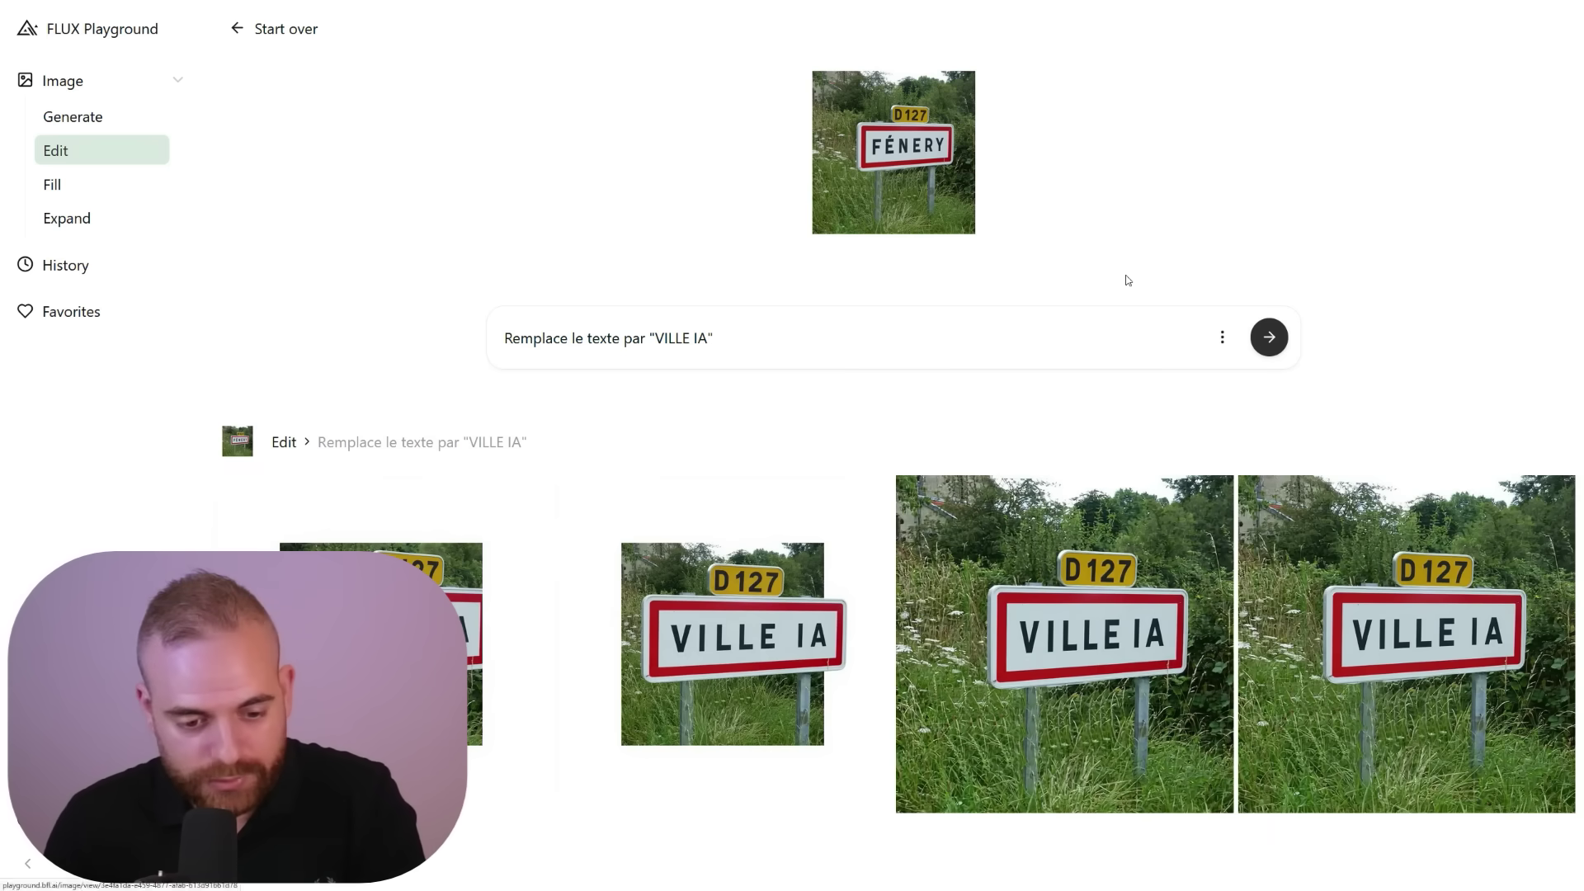
pyautogui.moveTo(1193, 609)
pyautogui.click(1140, 547)
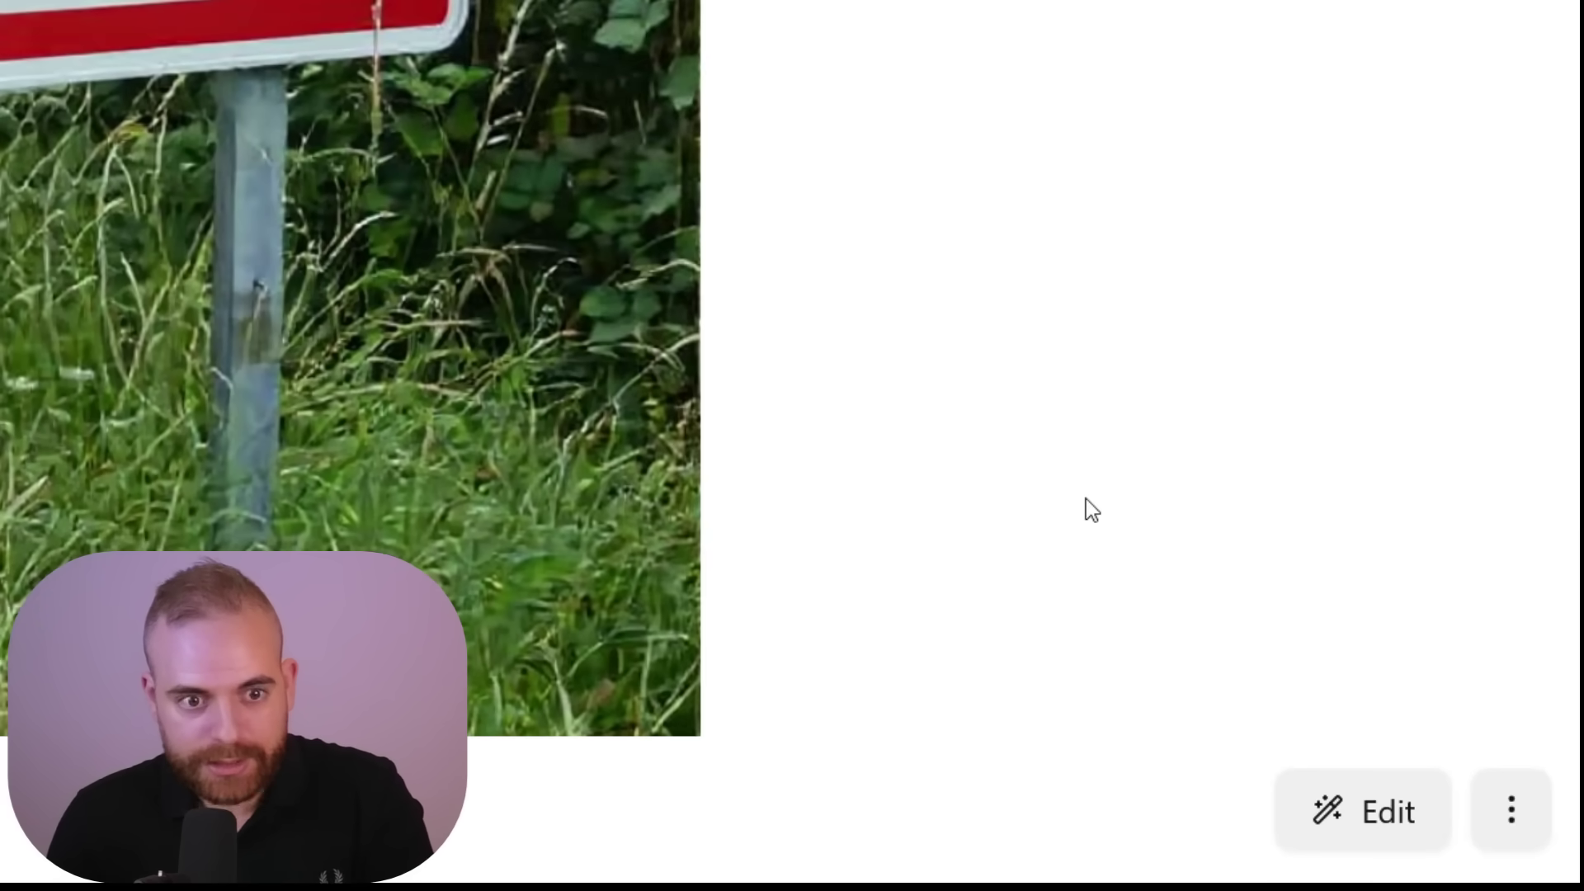
pyautogui.click(1376, 830)
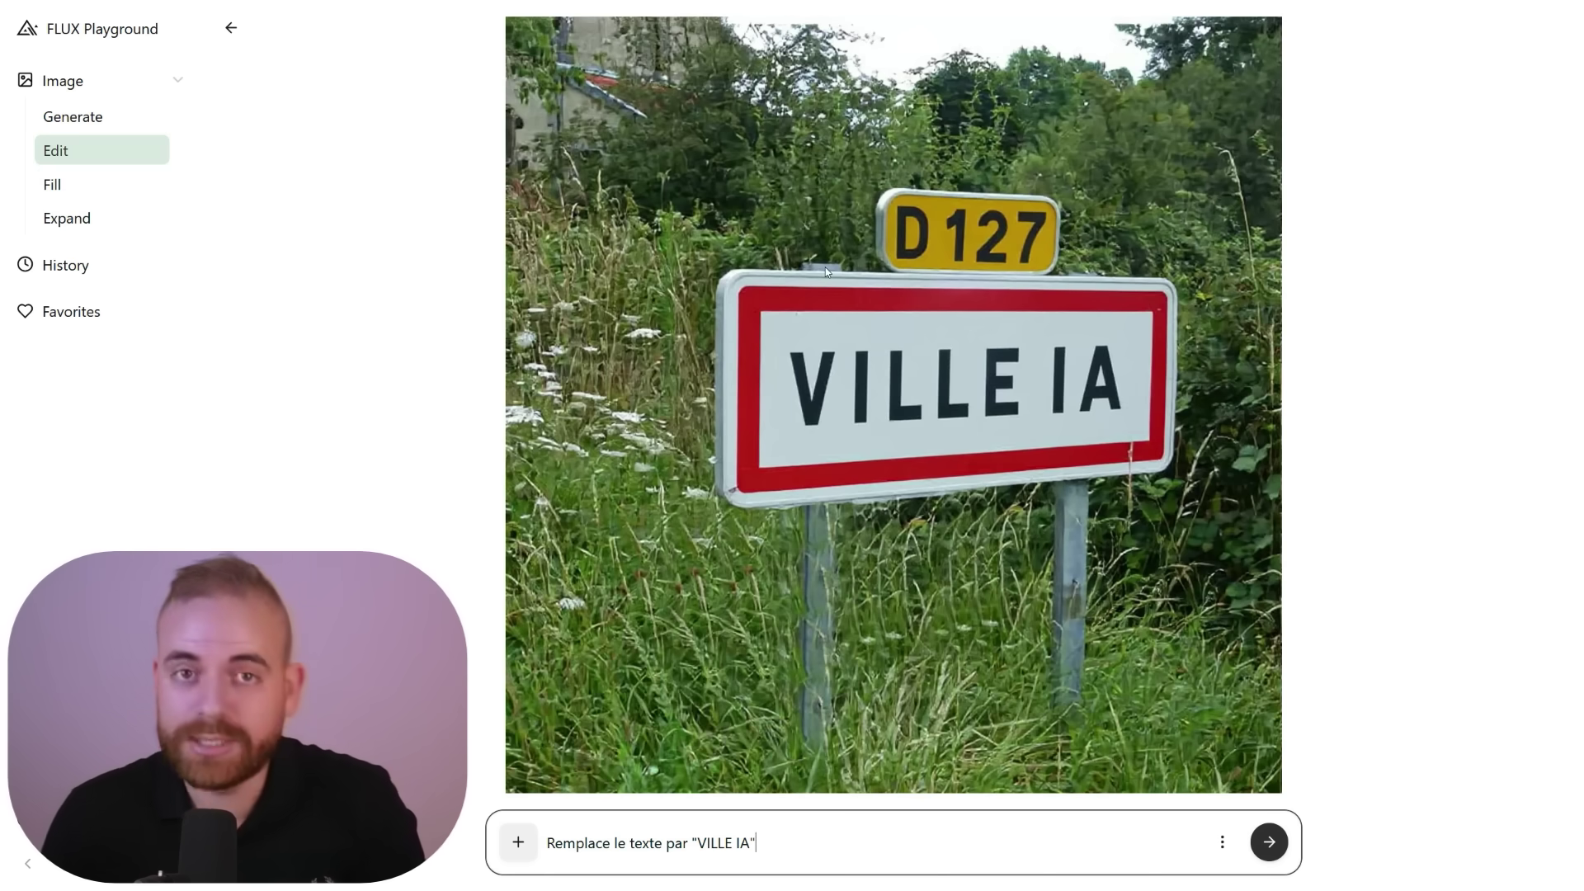
pyautogui.click(694, 424)
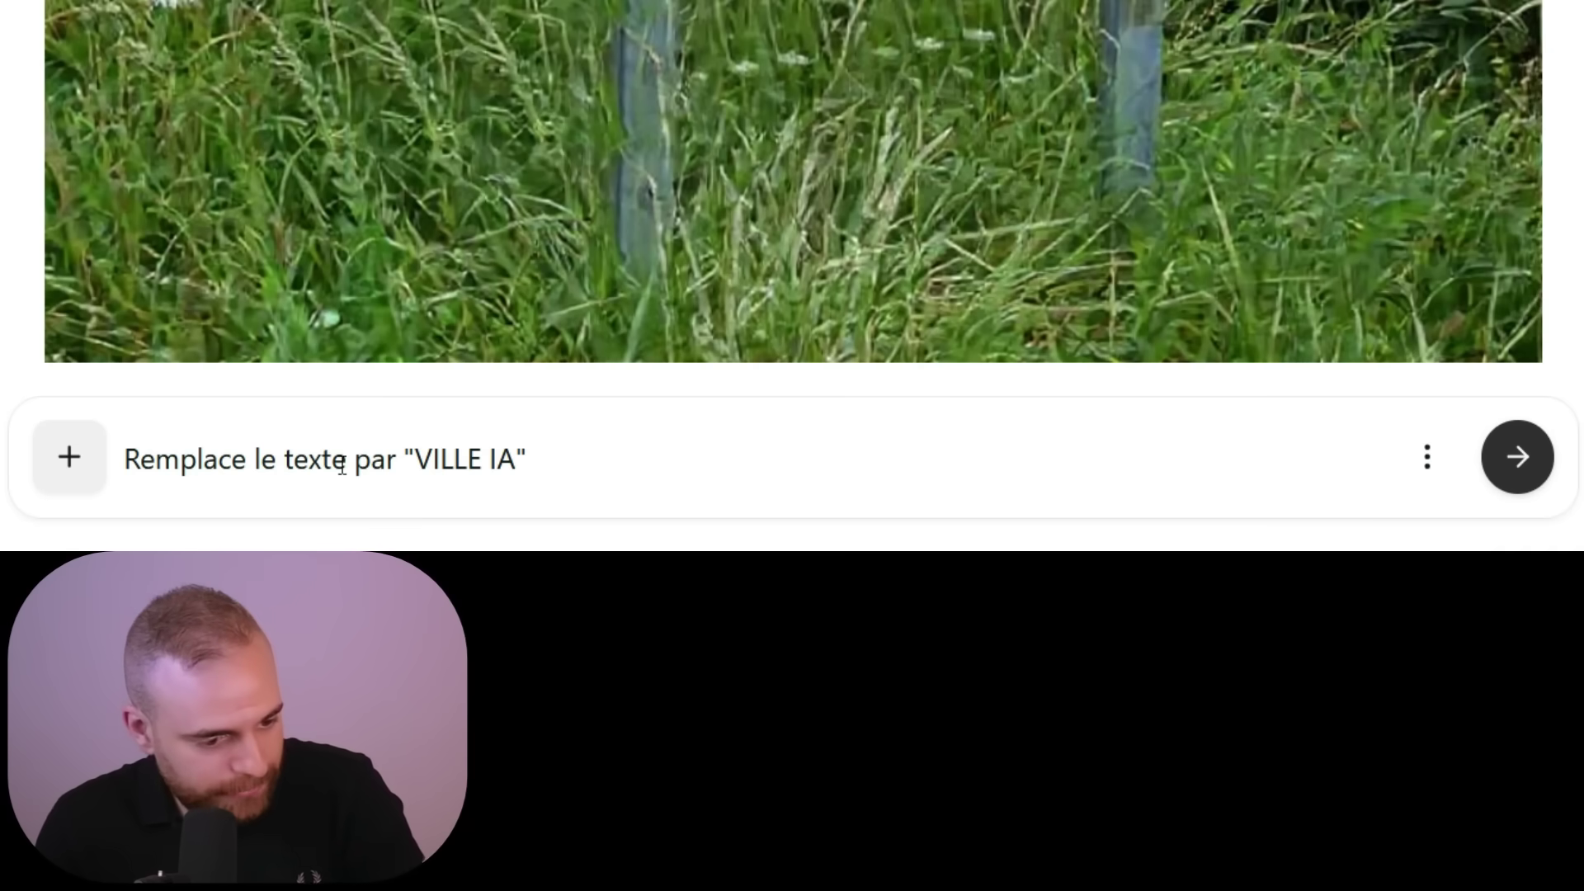
# Step: Replace the prompt with "Mets en scène ce panneau à Paris, devant la tour eiffel" and generate the edit
pyautogui.click(665, 842)
pyautogui.moveTo(858, 842); pyautogui.dragTo(491, 842)
pyautogui.write('Mets en scène ce panneau à Paris, devant la tour eiffel')
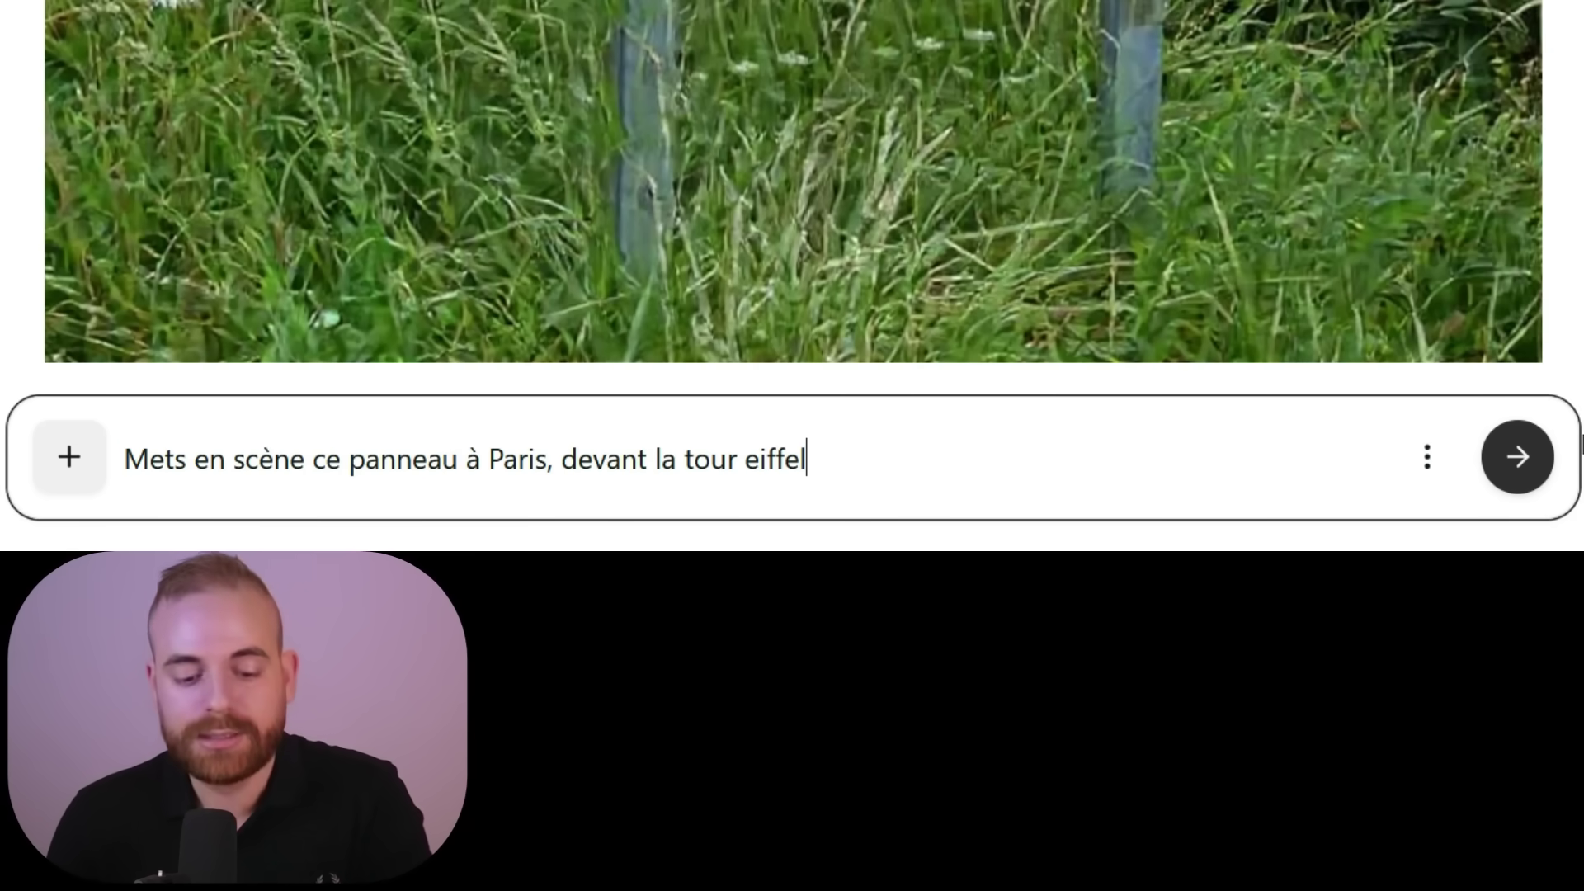
pyautogui.click(1534, 461)
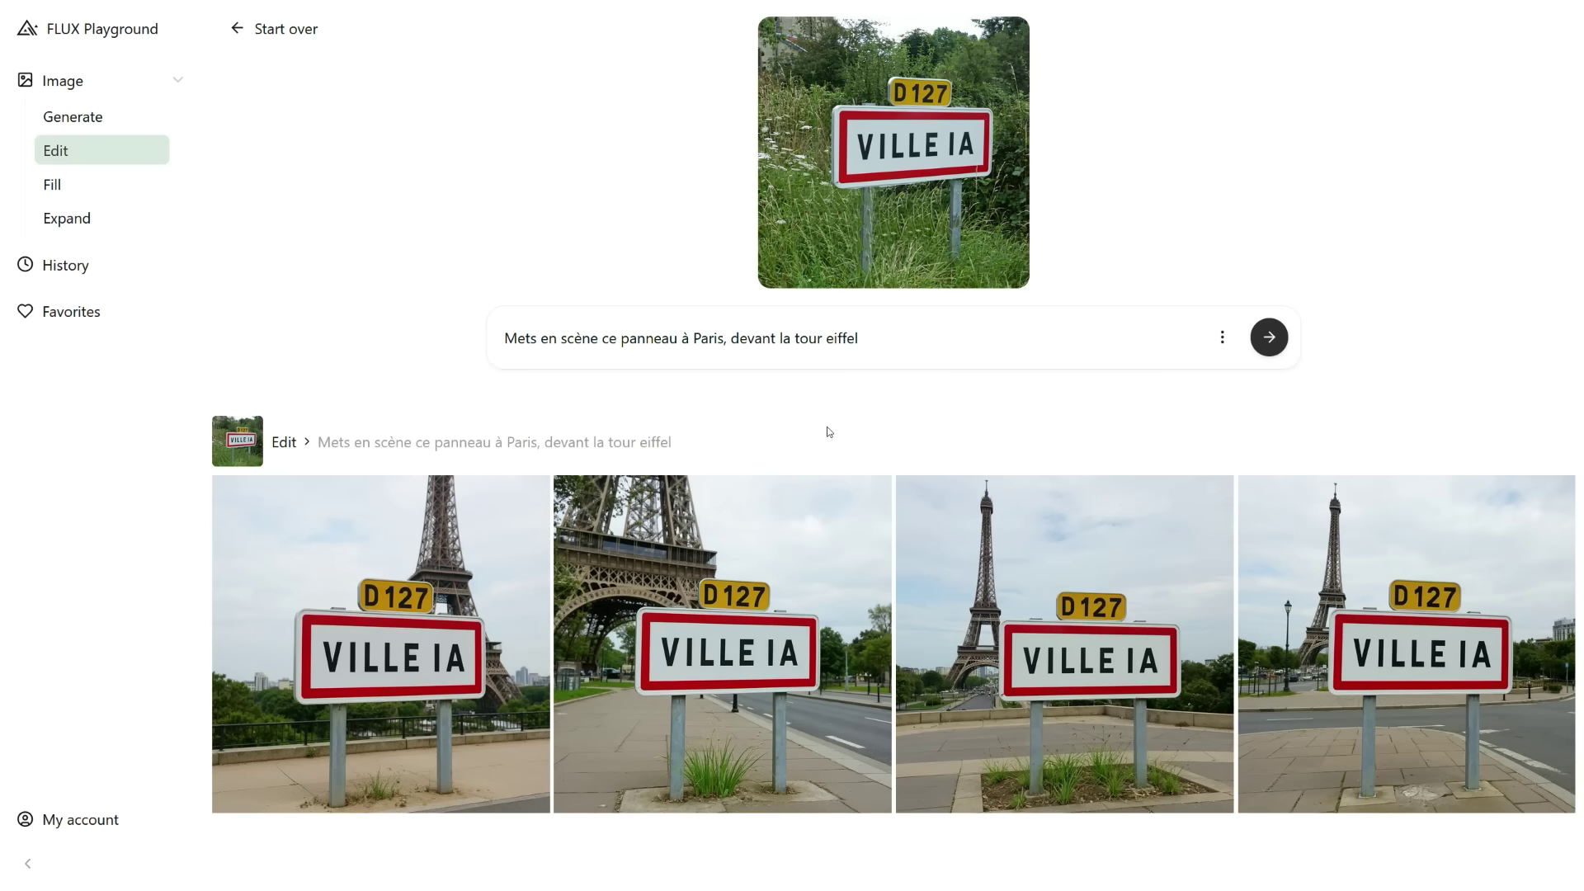
# Step: View the second result of the sign in front of the Eiffel Tower at full size
pyautogui.moveTo(526, 486)
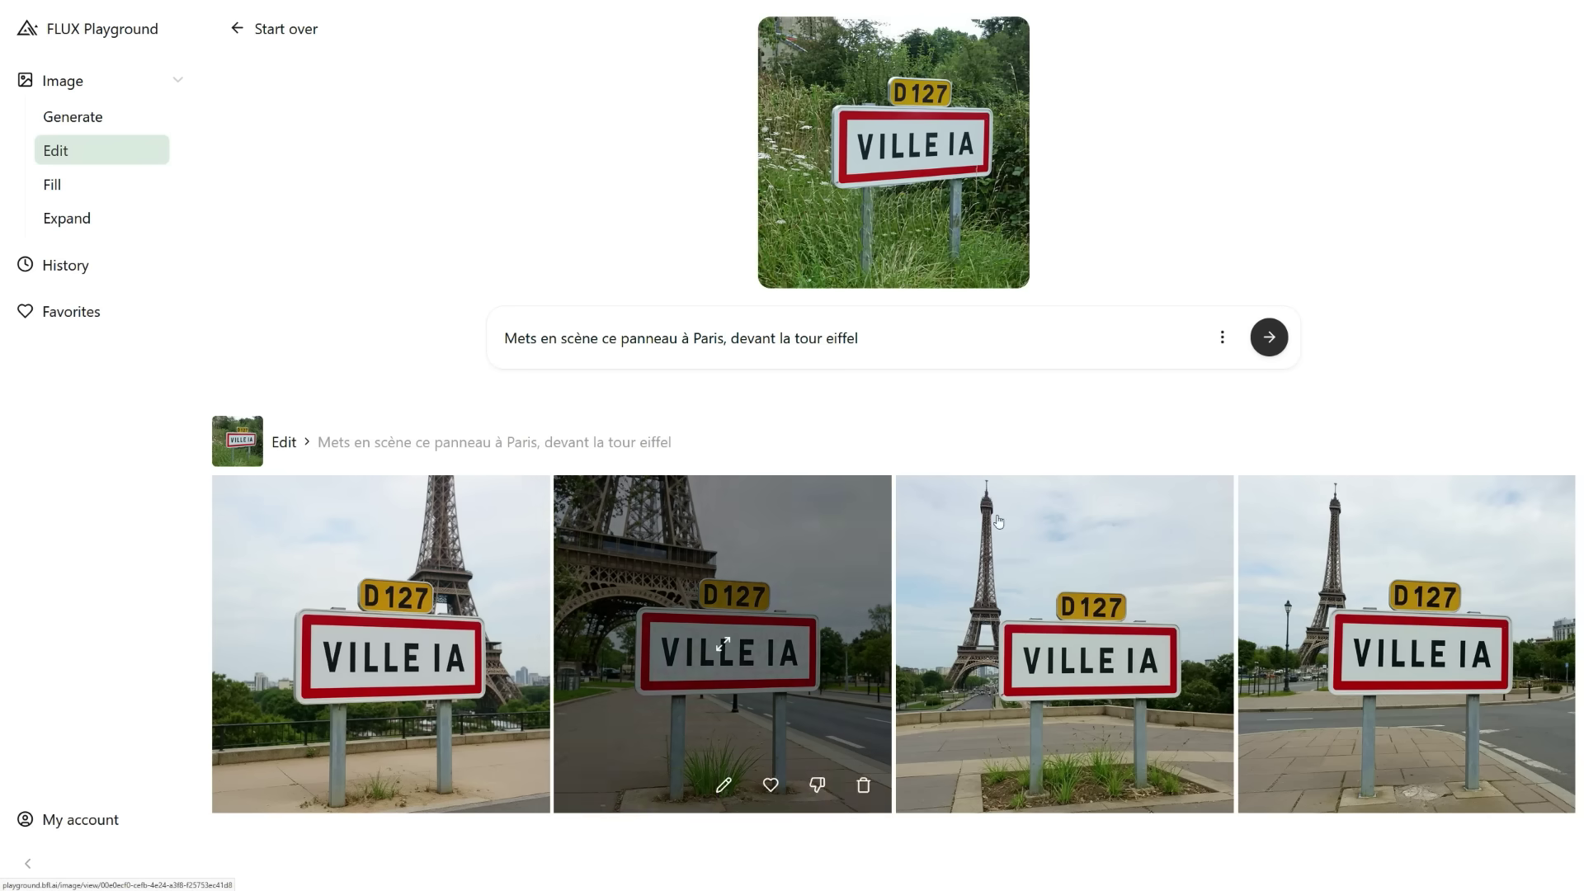
pyautogui.click(836, 526)
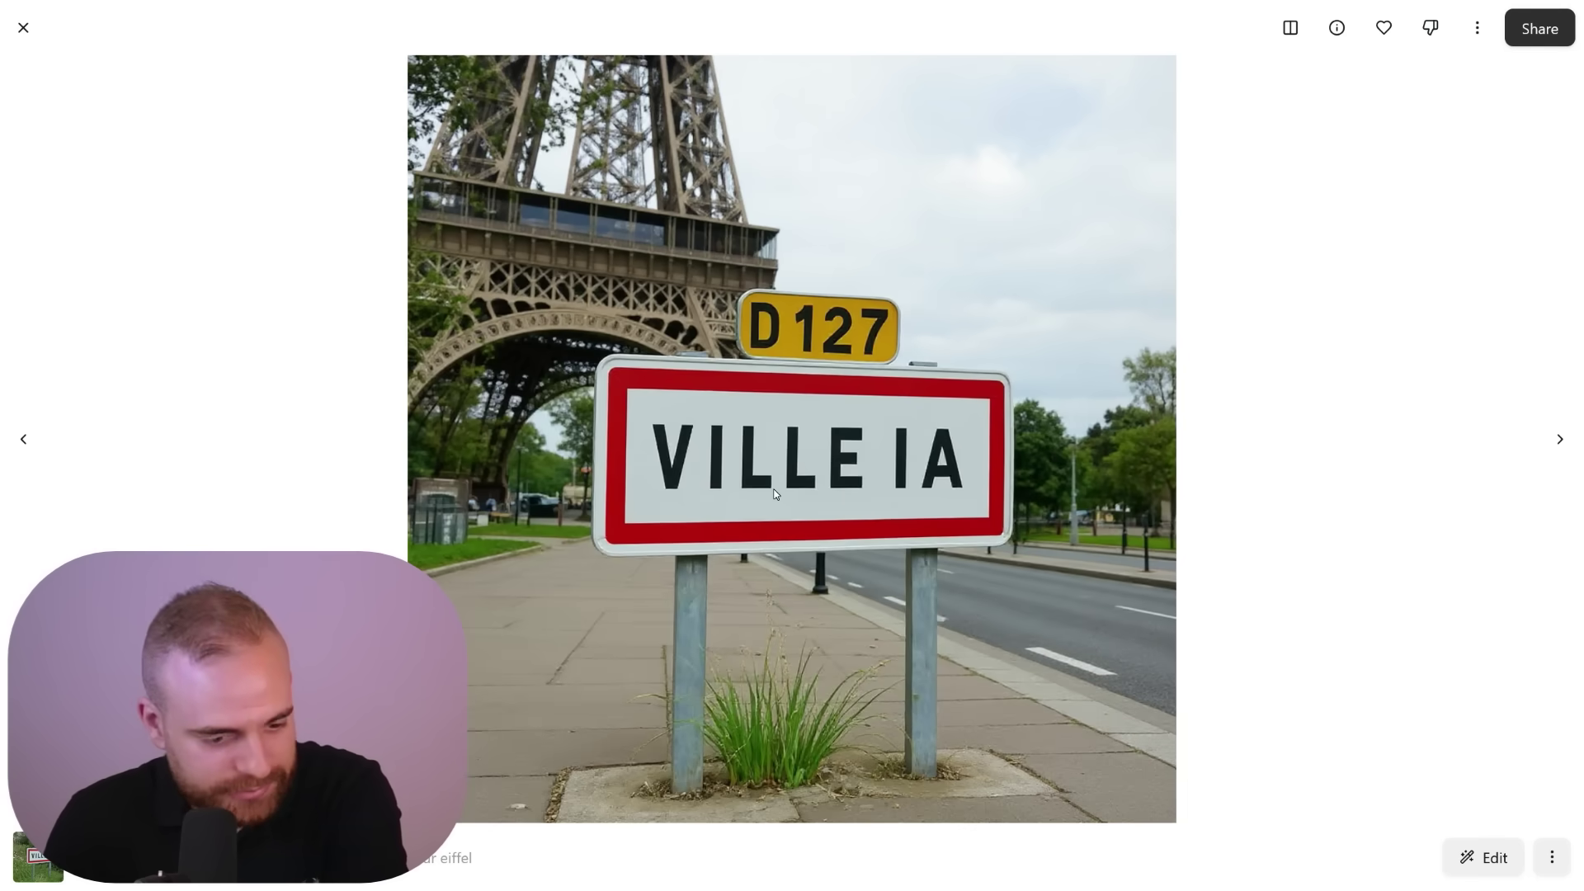
# Step: Browse the remaining full-size results of the "VILLE IA" sign in front of the Eiffel Tower and return to the second one
pyautogui.press('Escape')
pyautogui.click(1101, 557)
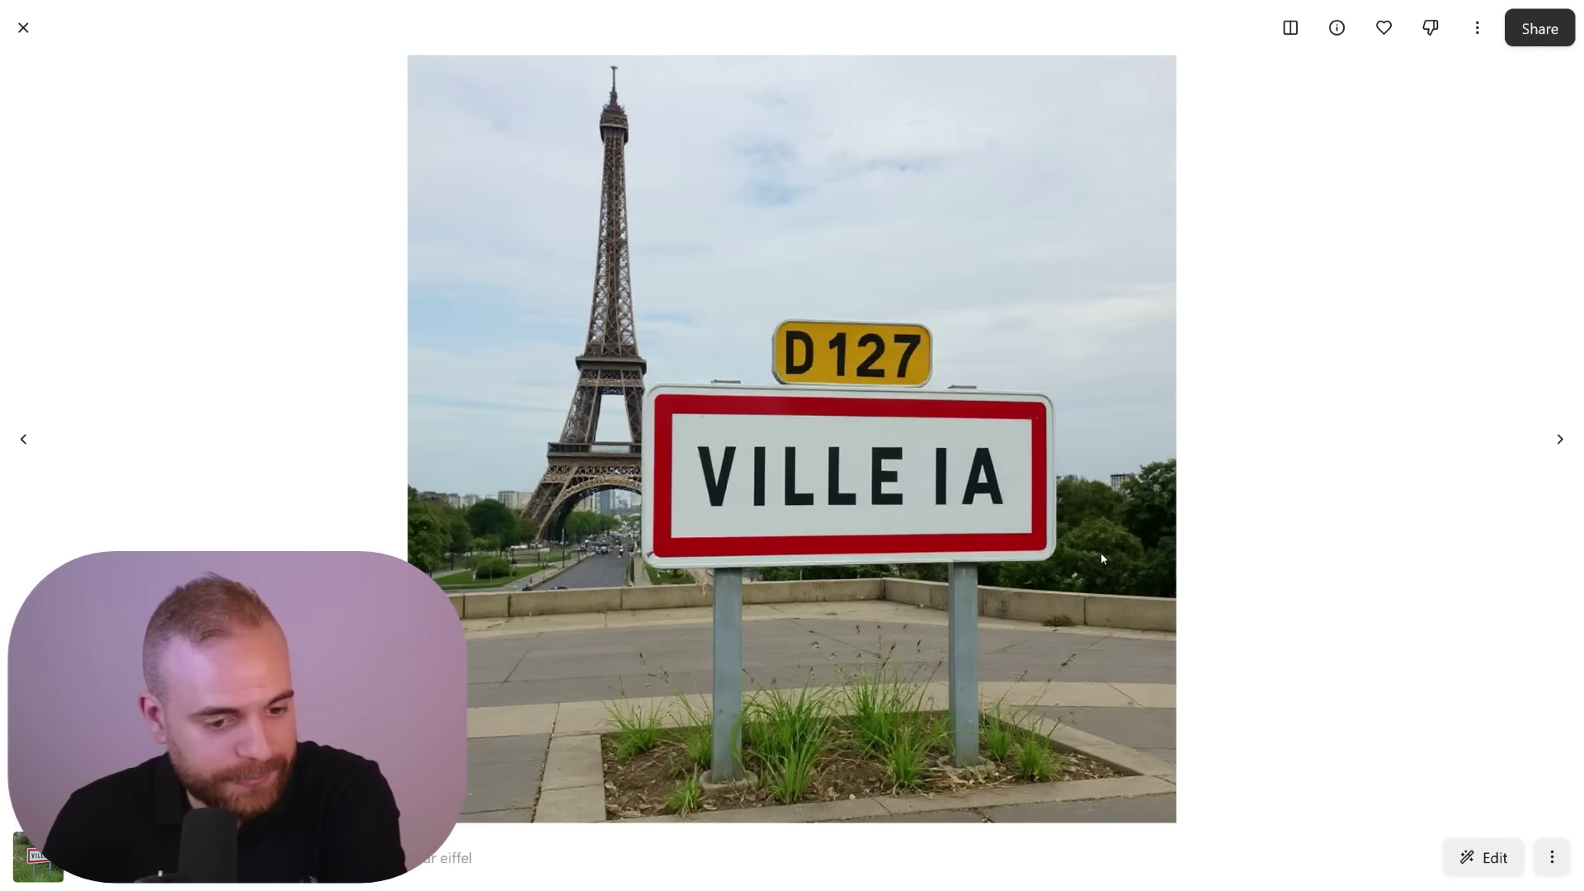
pyautogui.click(1559, 439)
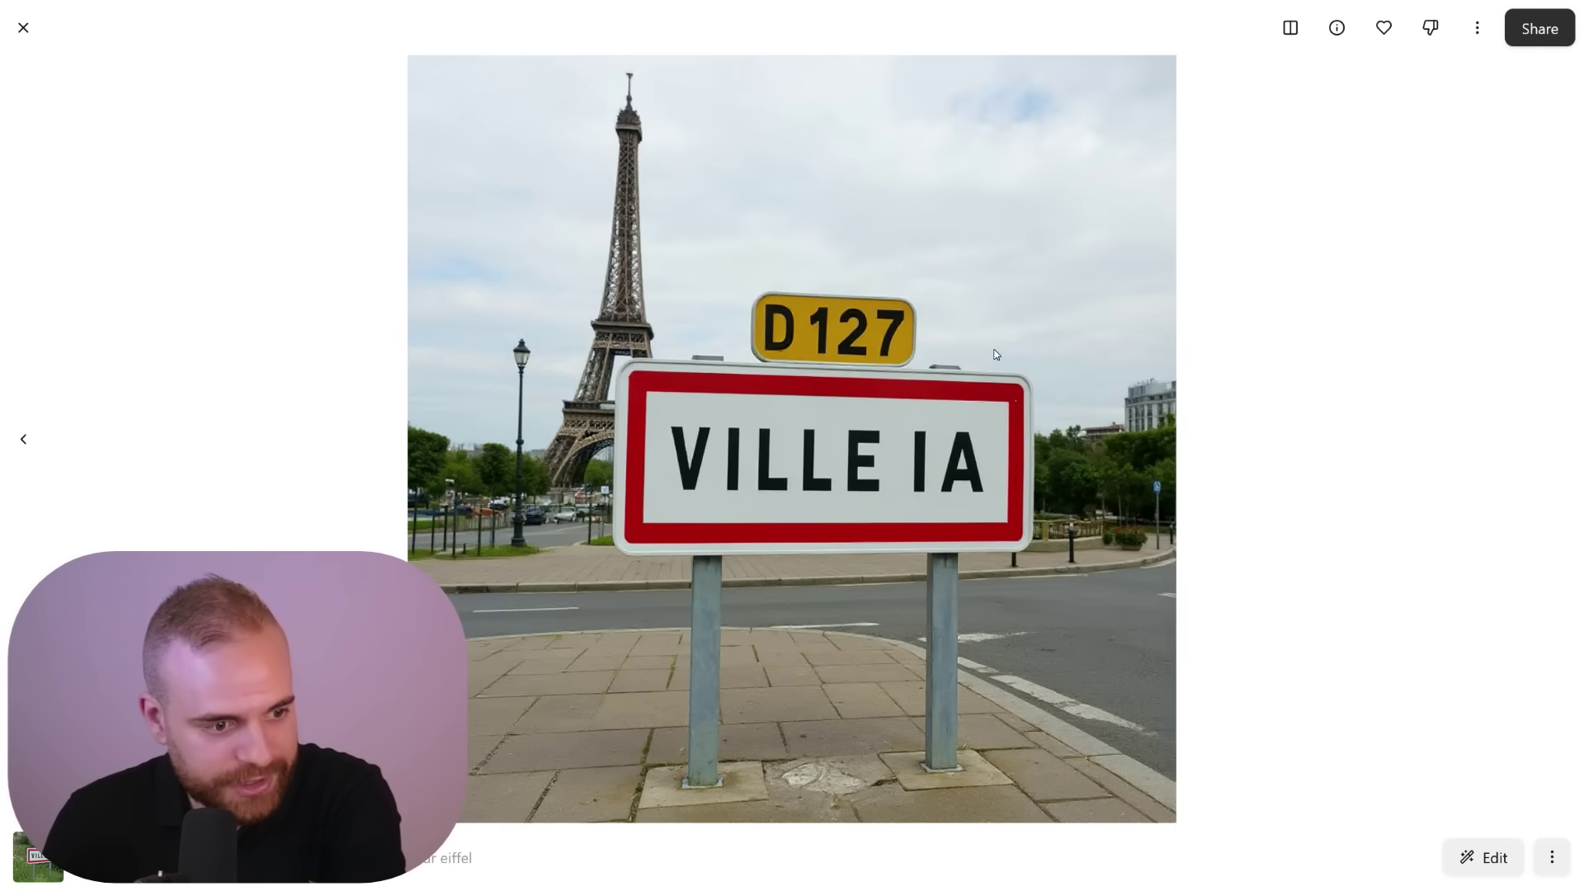
pyautogui.click(24, 437)
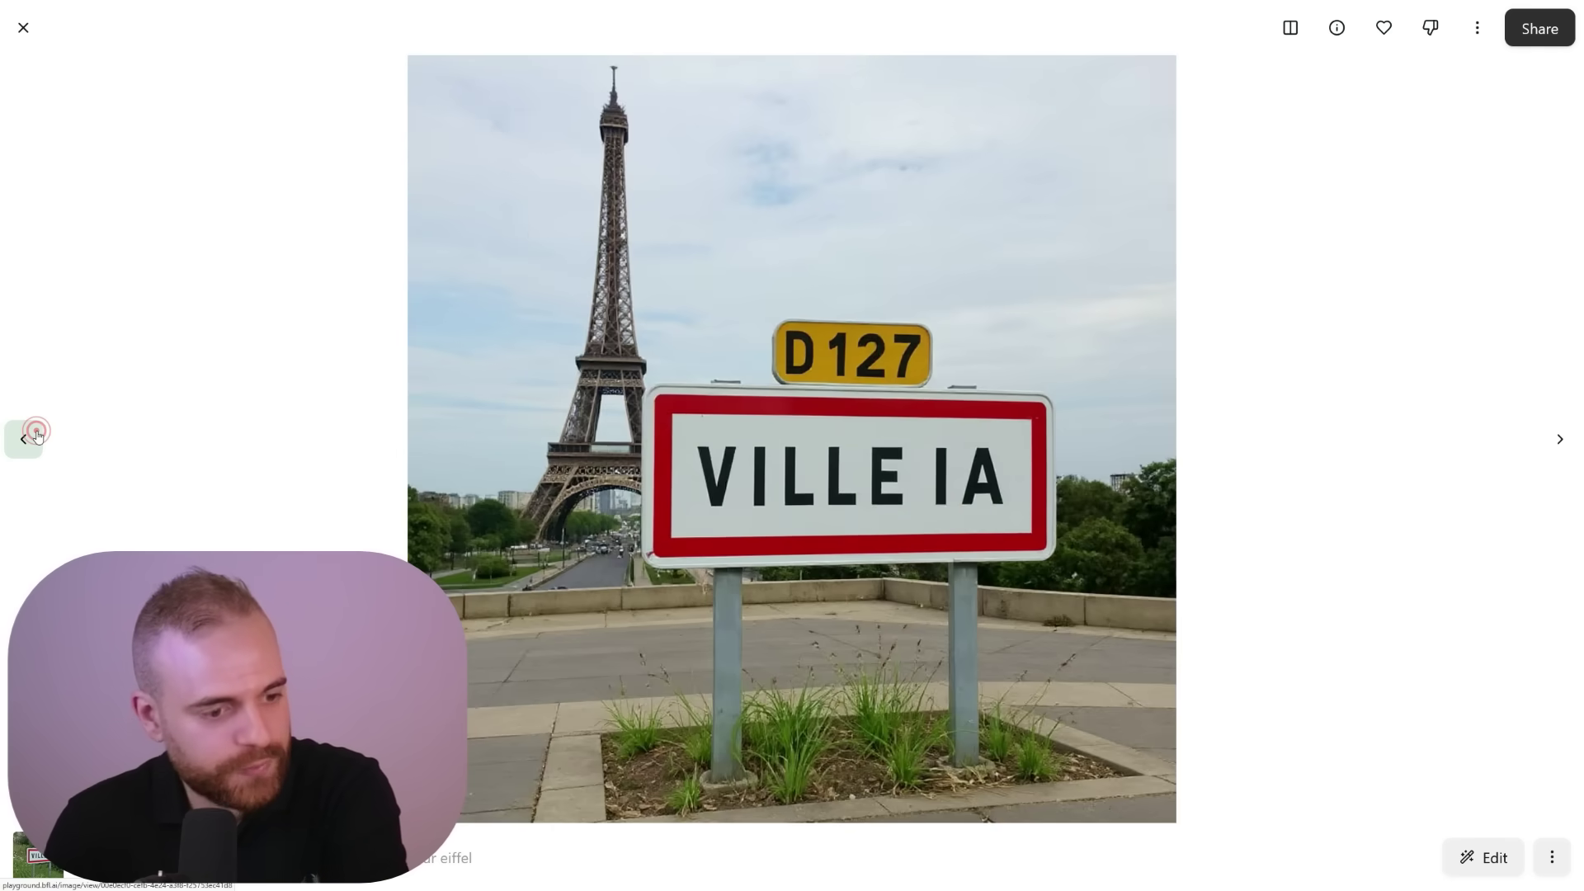
pyautogui.click(28, 438)
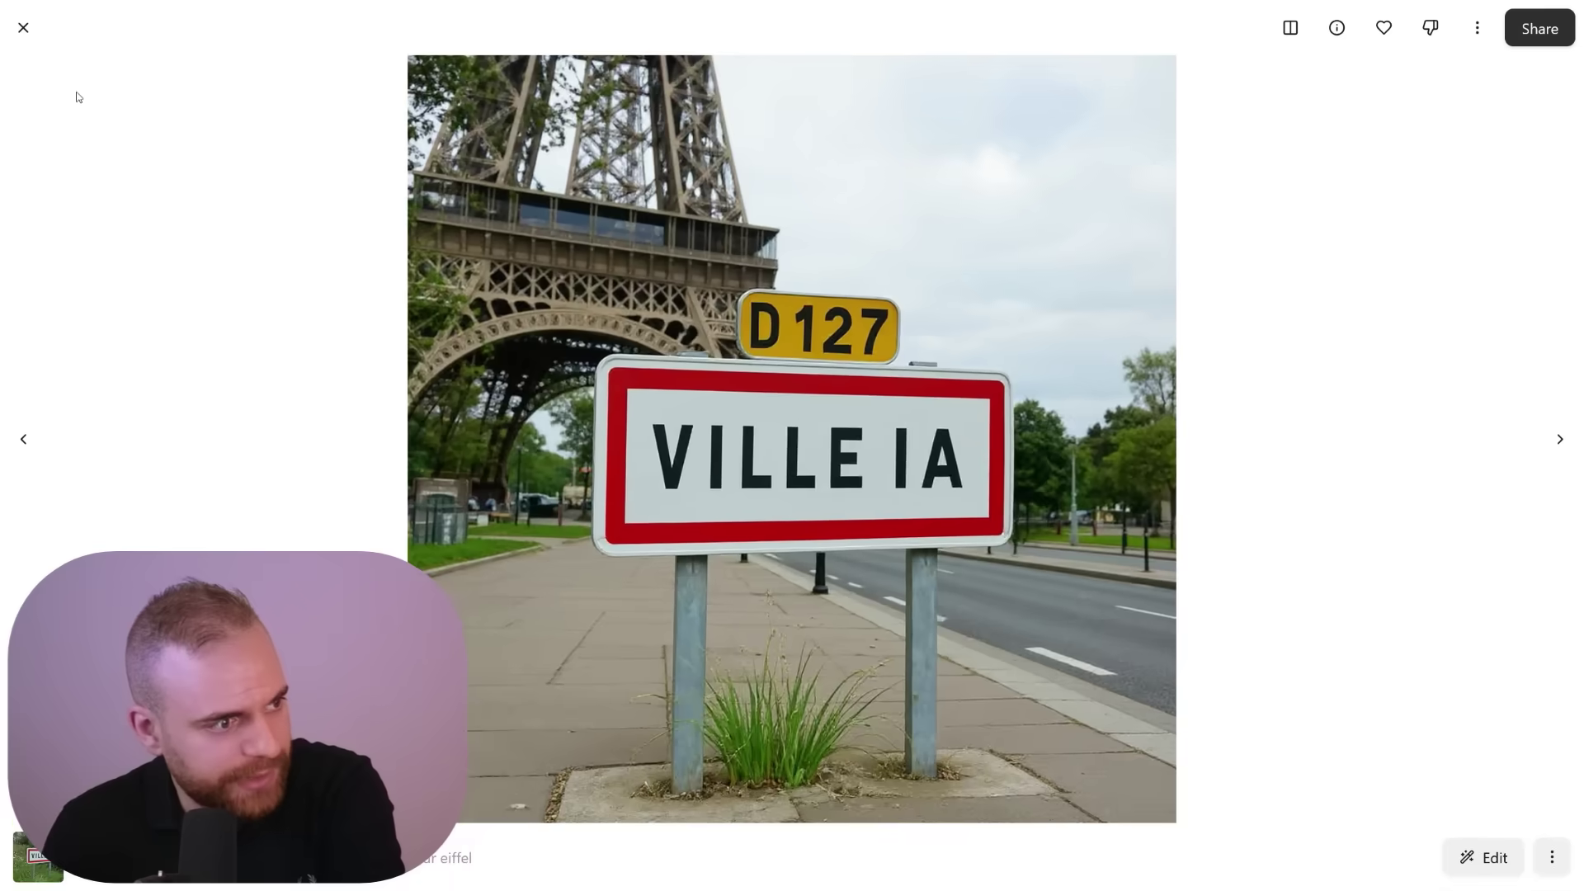
# Step: Start over in the image editor and review the edit settings for the electronic town sign photo
pyautogui.click(28, 31)
pyautogui.click(77, 149)
pyautogui.click(249, 30)
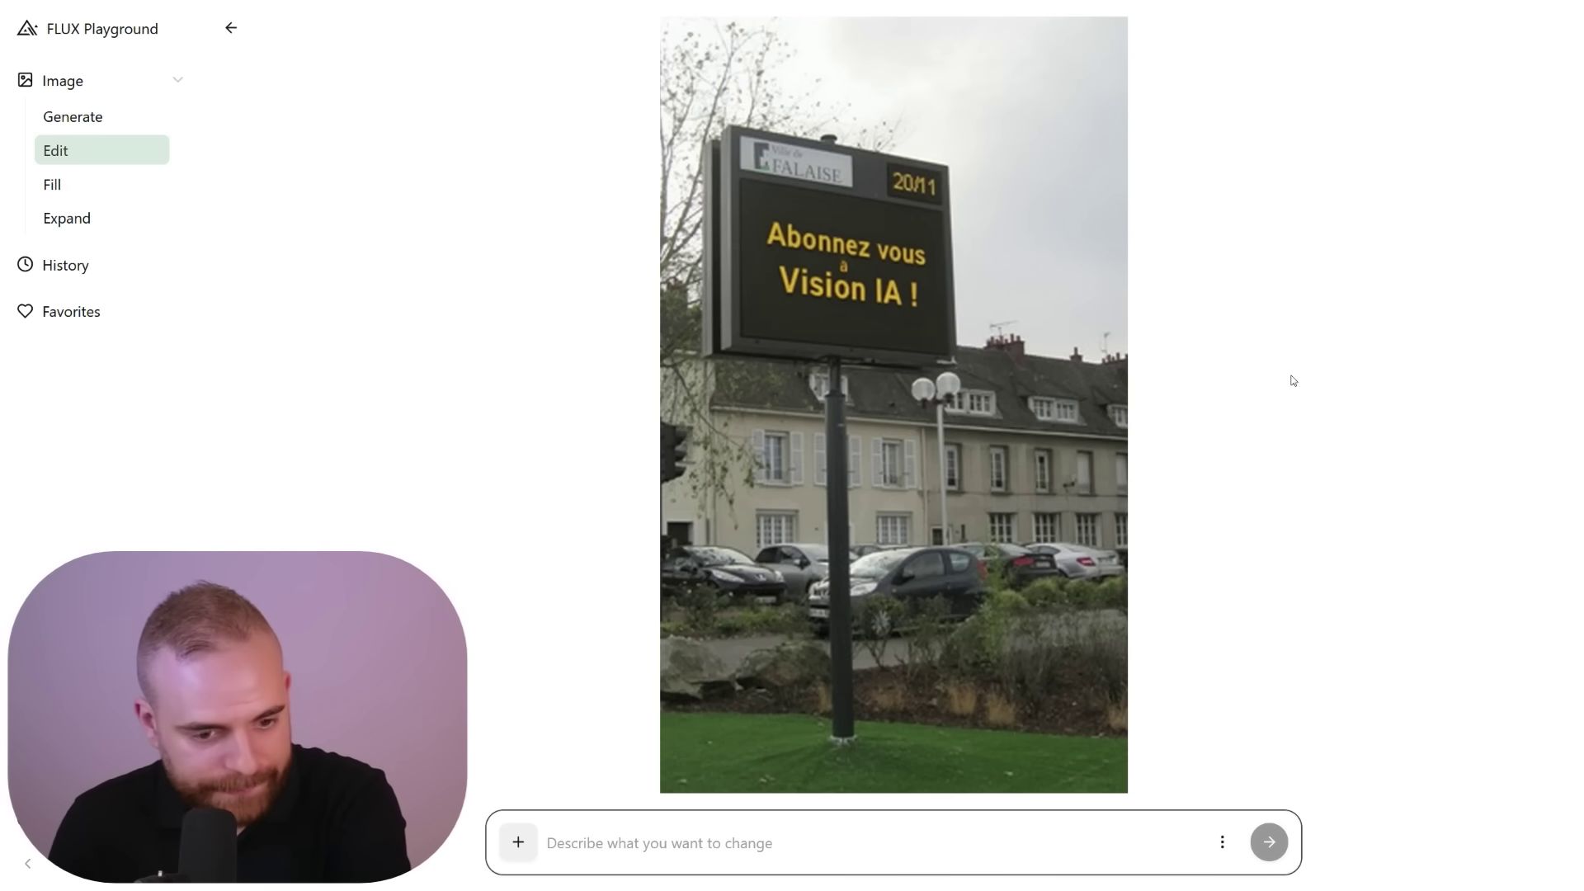
pyautogui.click(1221, 842)
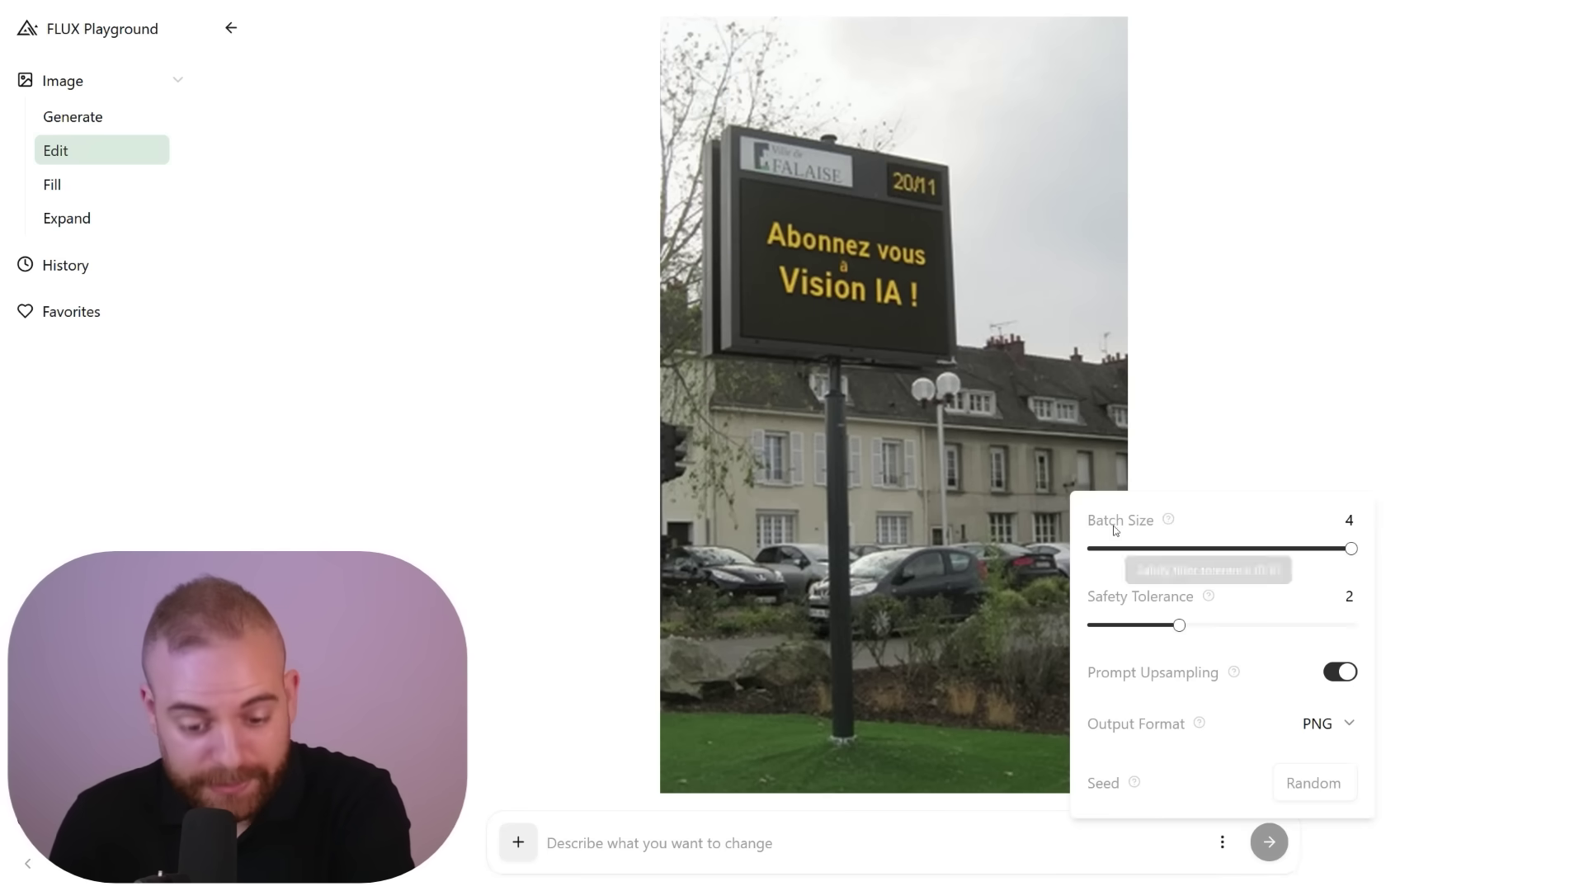
pyautogui.click(530, 261)
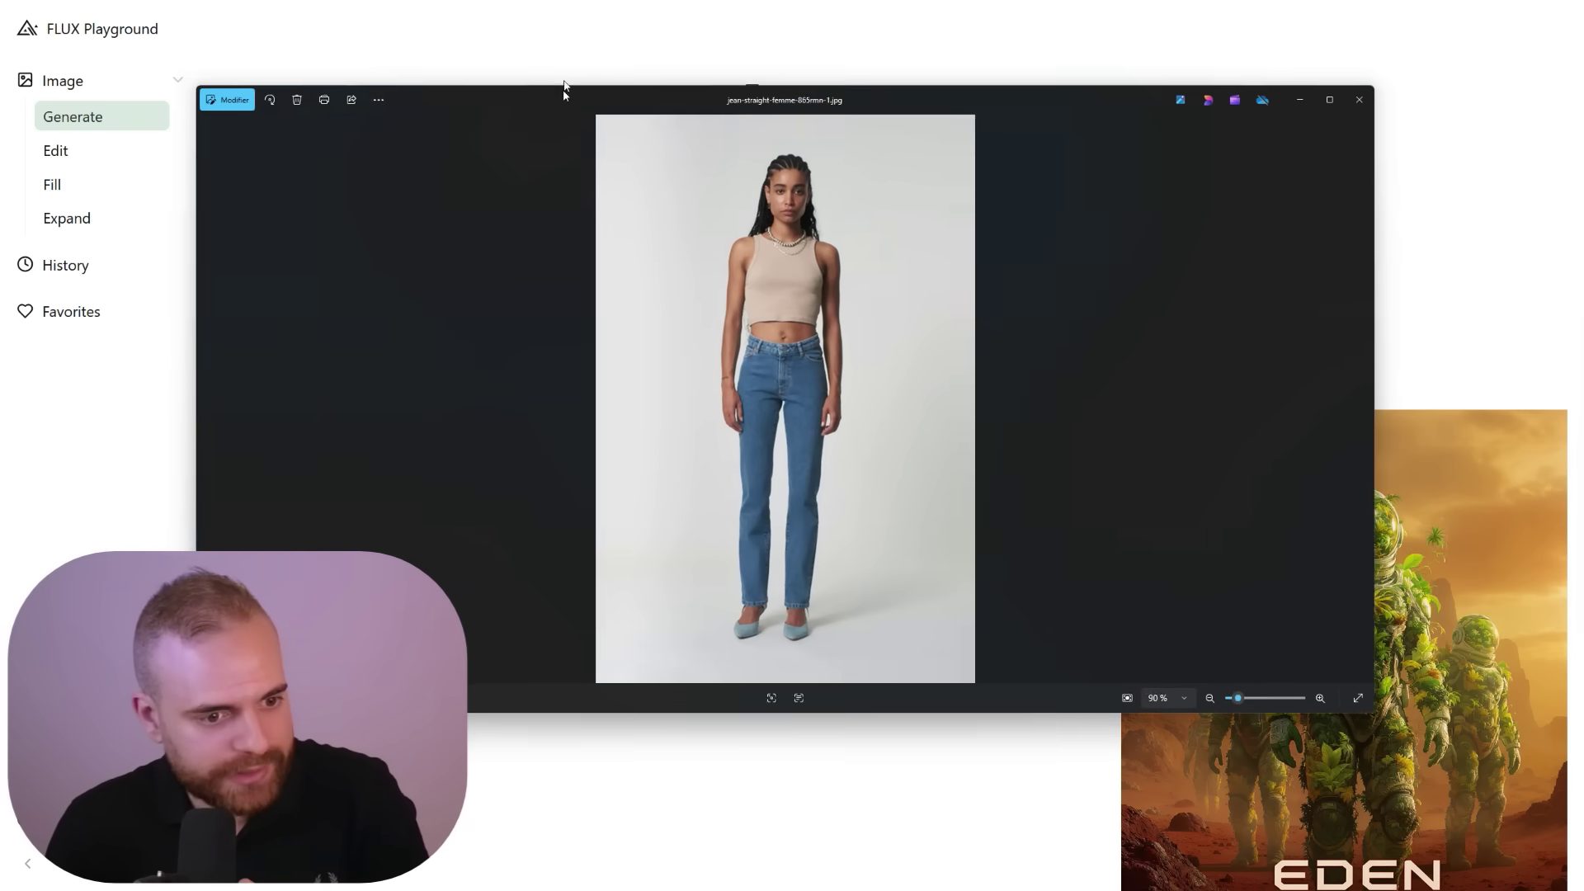
# Step: Add the photo jean-straight-femme-865rmn-1.jpg as the reference image for a new generation
pyautogui.moveTo(562, 89); pyautogui.dragTo(672, 103)
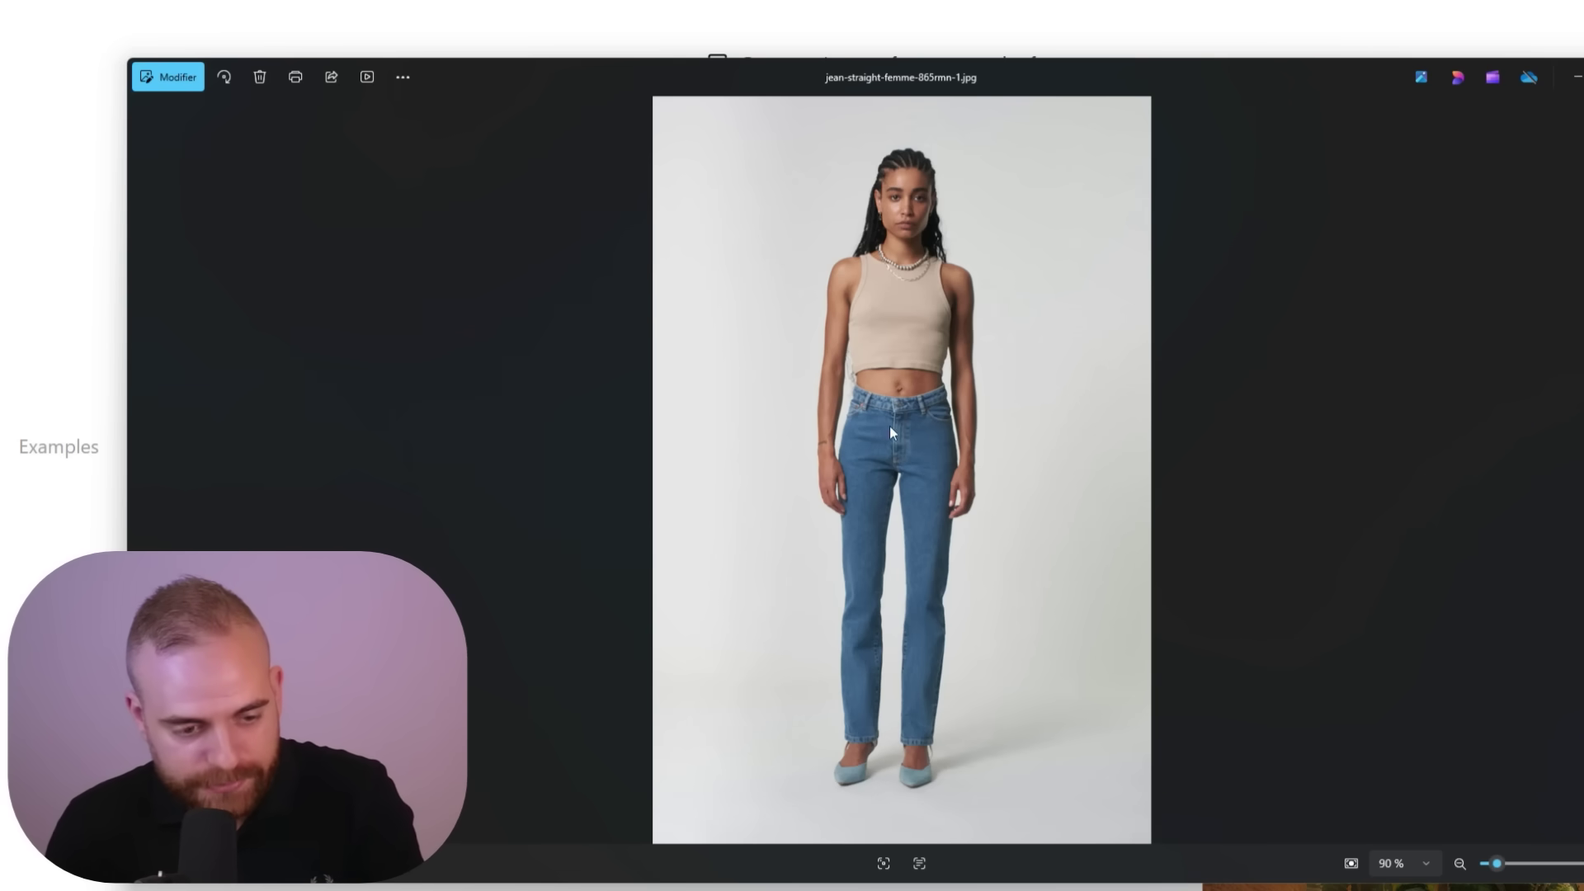
pyautogui.moveTo(1333, 72); pyautogui.dragTo(1583, 103)
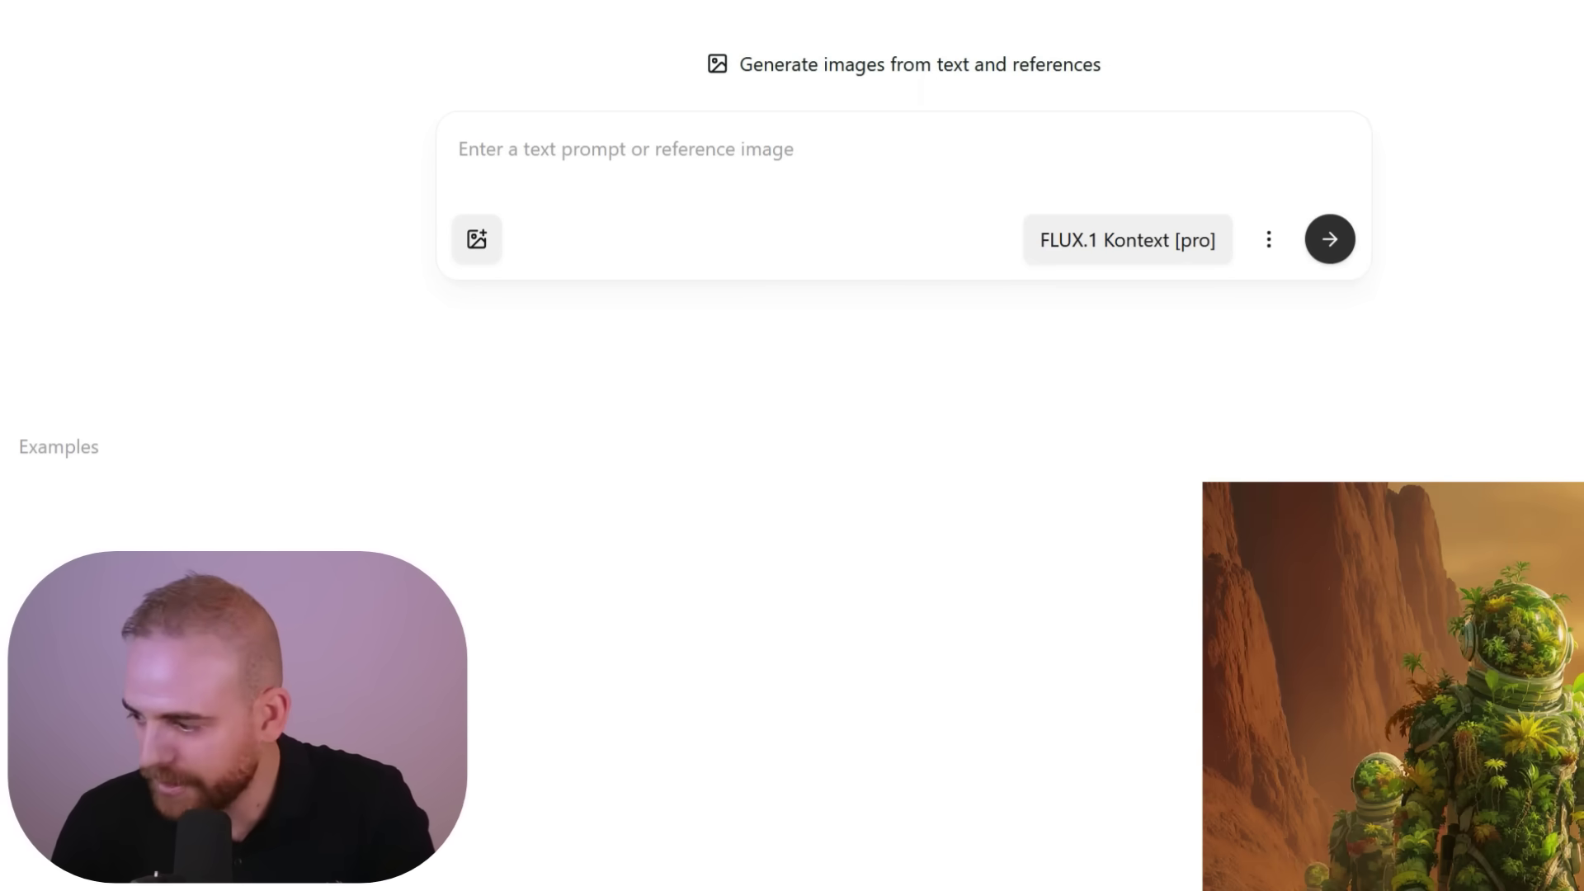
pyautogui.moveTo(1583, 272); pyautogui.dragTo(647, 177)
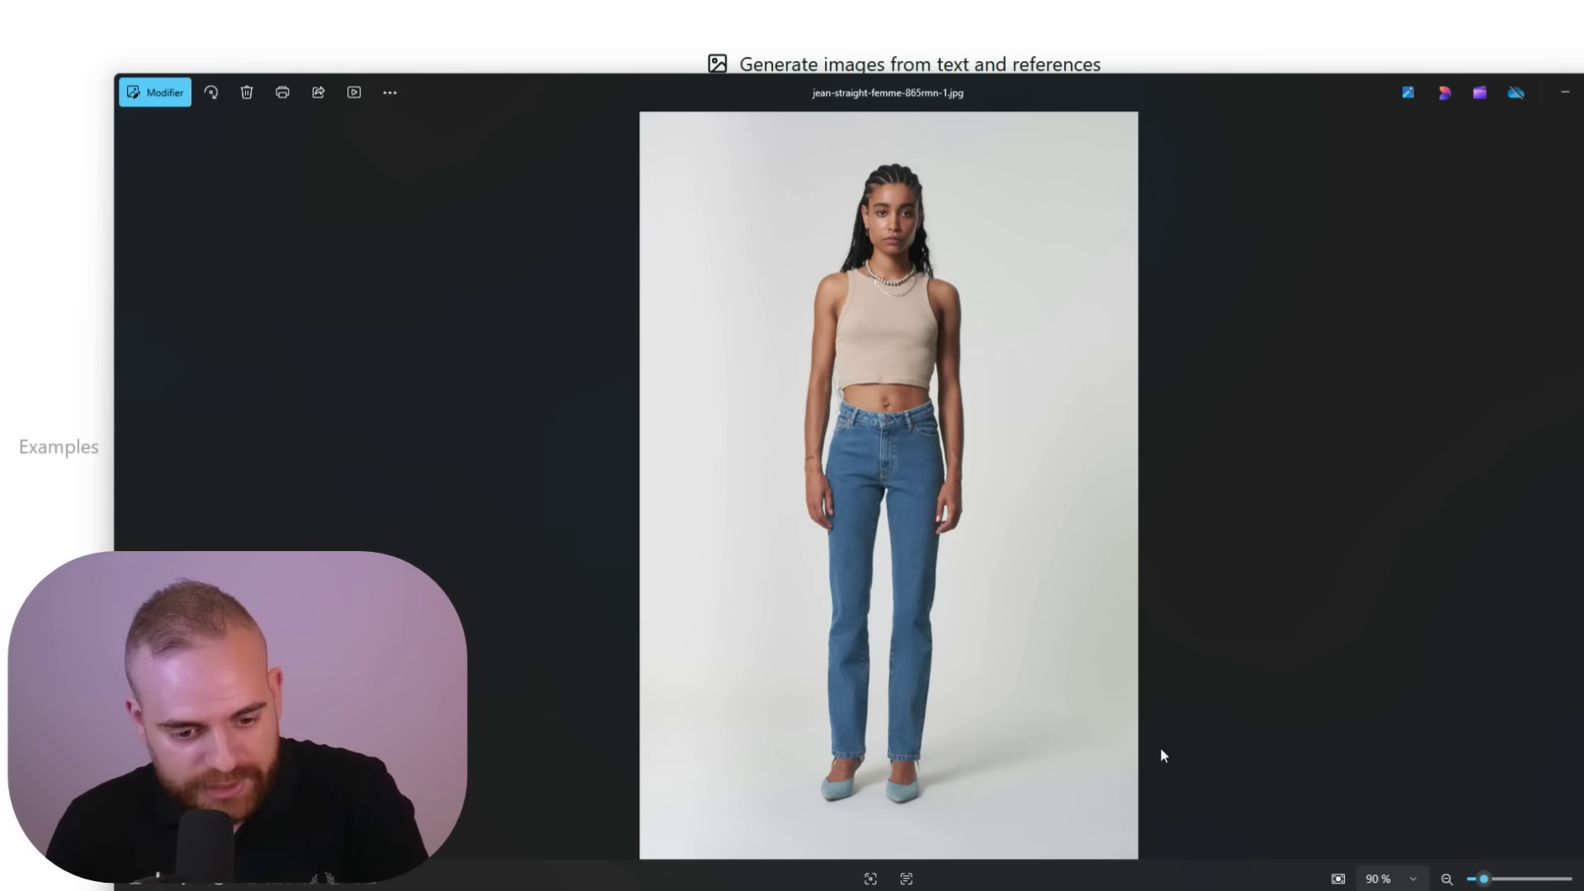
pyautogui.click(1068, 46)
# Step: Set the generation's aspect ratio to 1:1
pyautogui.click(1269, 240)
pyautogui.click(1269, 241)
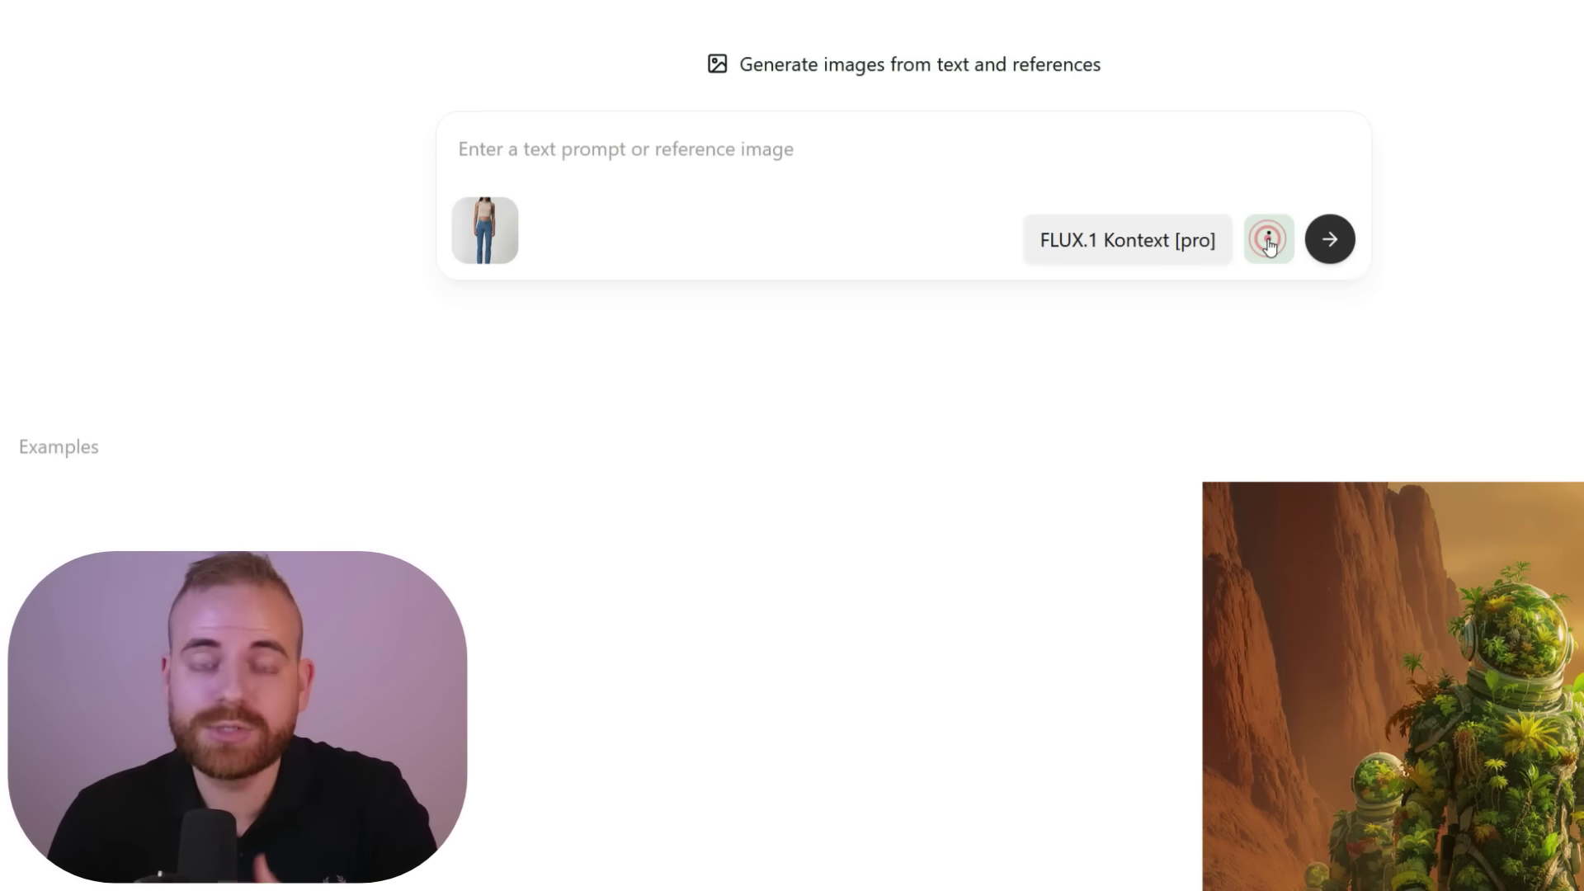
pyautogui.click(1269, 241)
pyautogui.click(1403, 315)
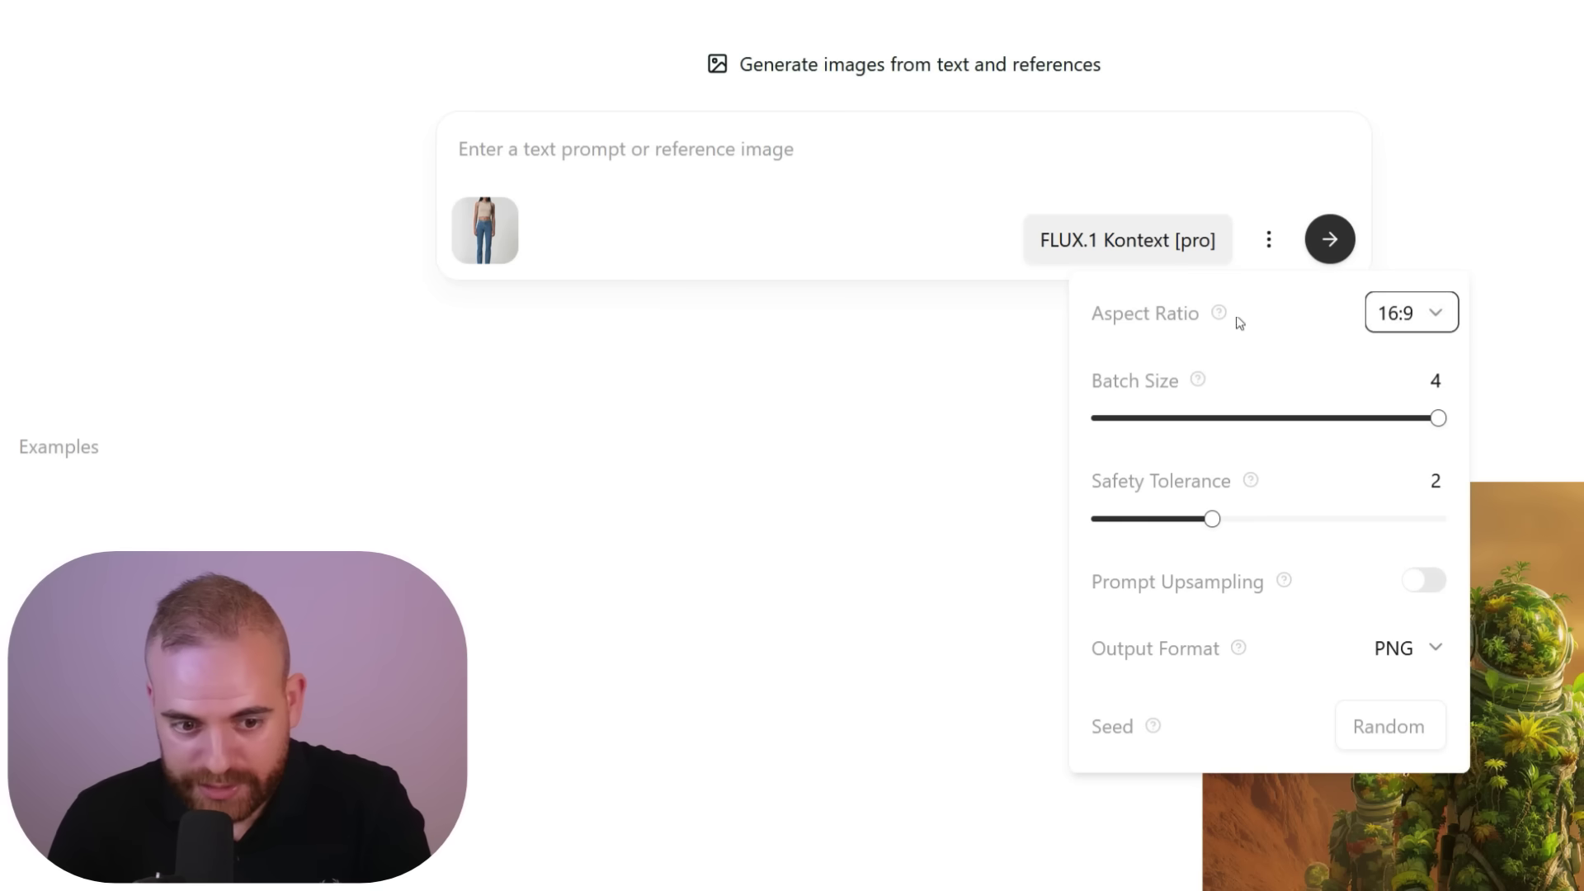
pyautogui.click(1414, 322)
pyautogui.click(1409, 499)
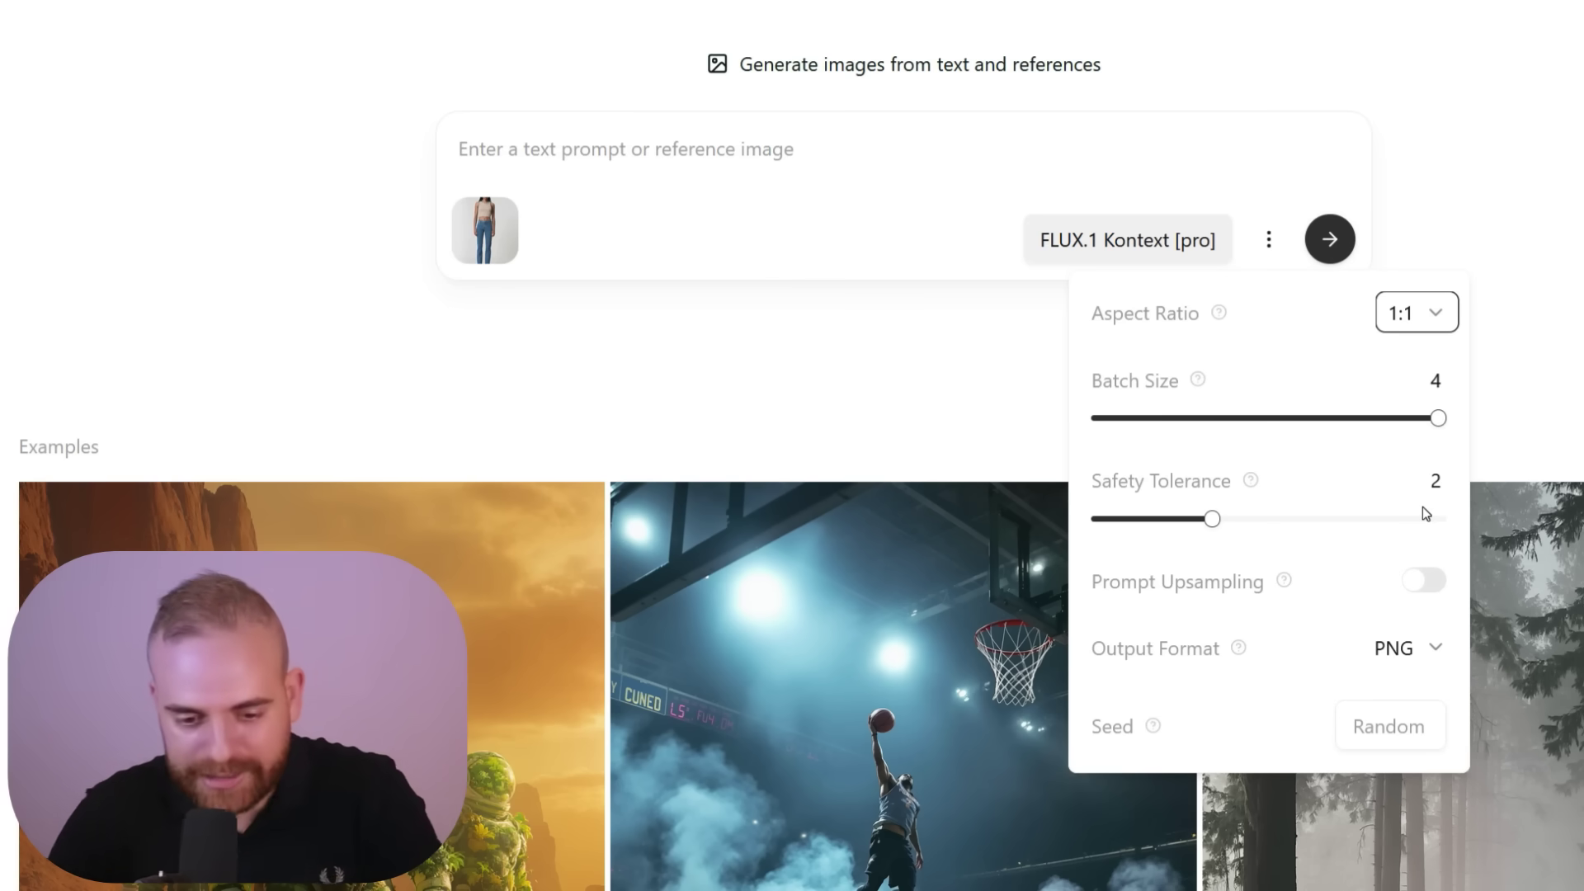
# Step: Enter the prompt "Extract the jeans onto a white background, product photography style" and generate the images
pyautogui.click(674, 162)
pyautogui.write('Extract the jeans onto a white background, product photography style')
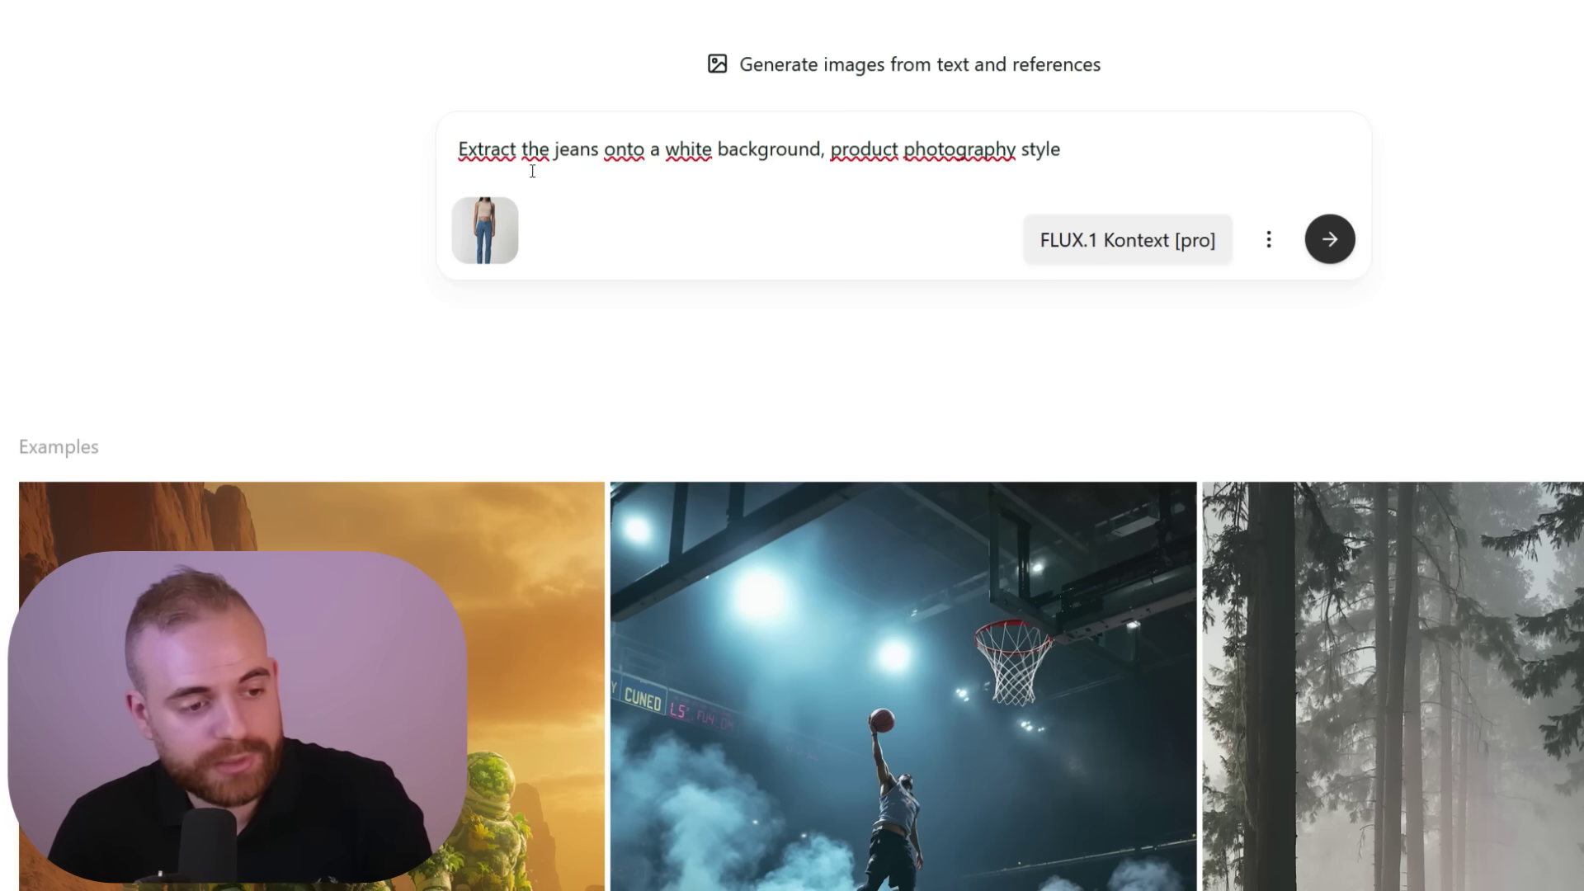
pyautogui.moveTo(459, 147); pyautogui.dragTo(912, 148)
pyautogui.click(806, 159)
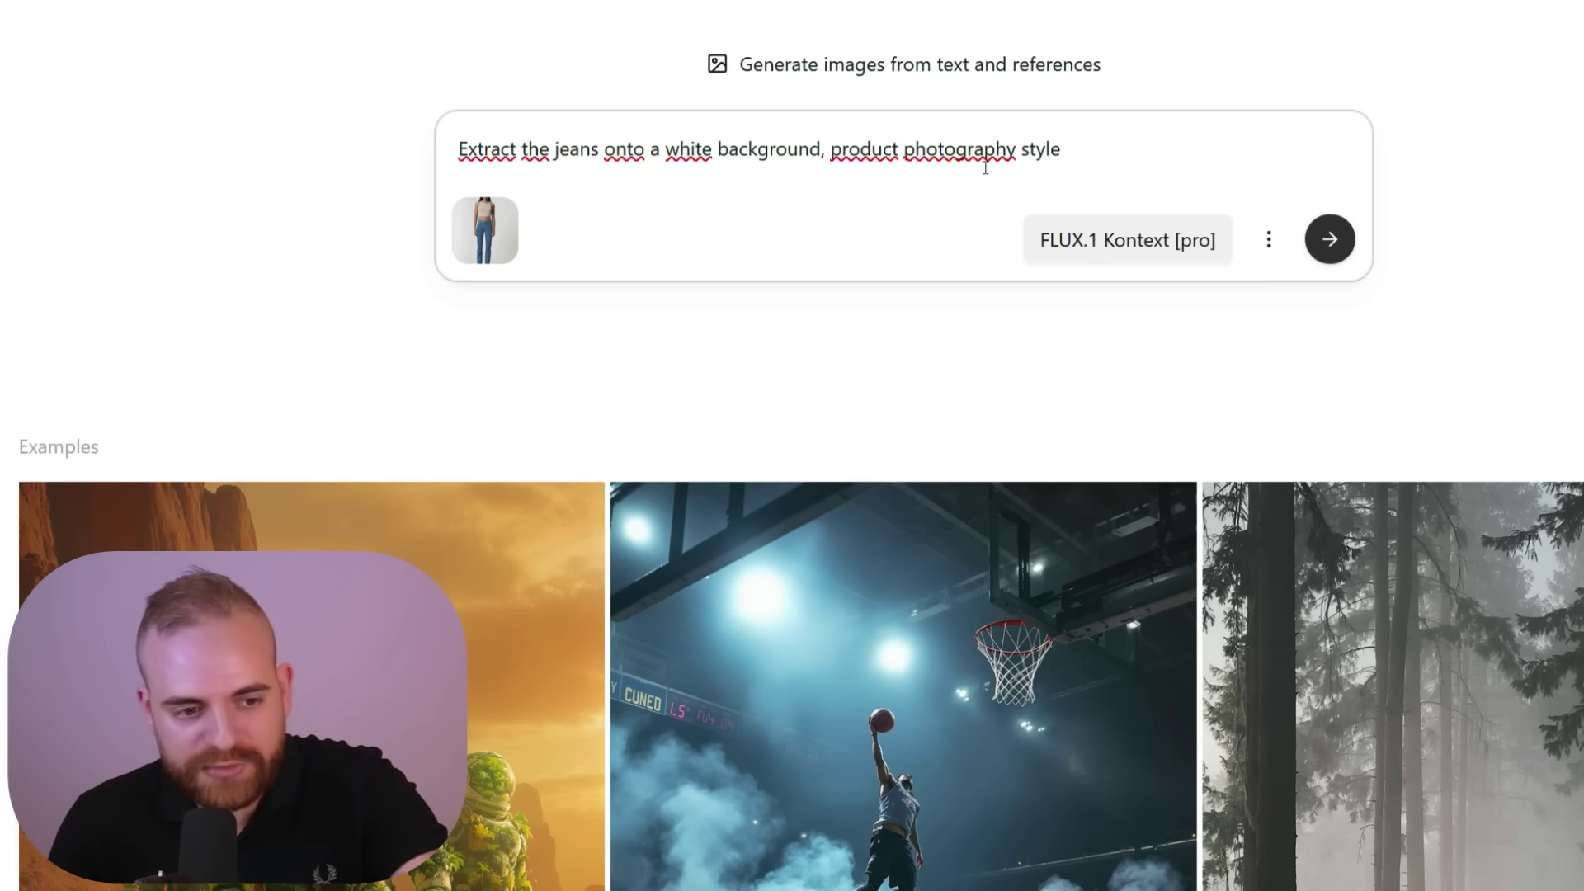
pyautogui.click(874, 312)
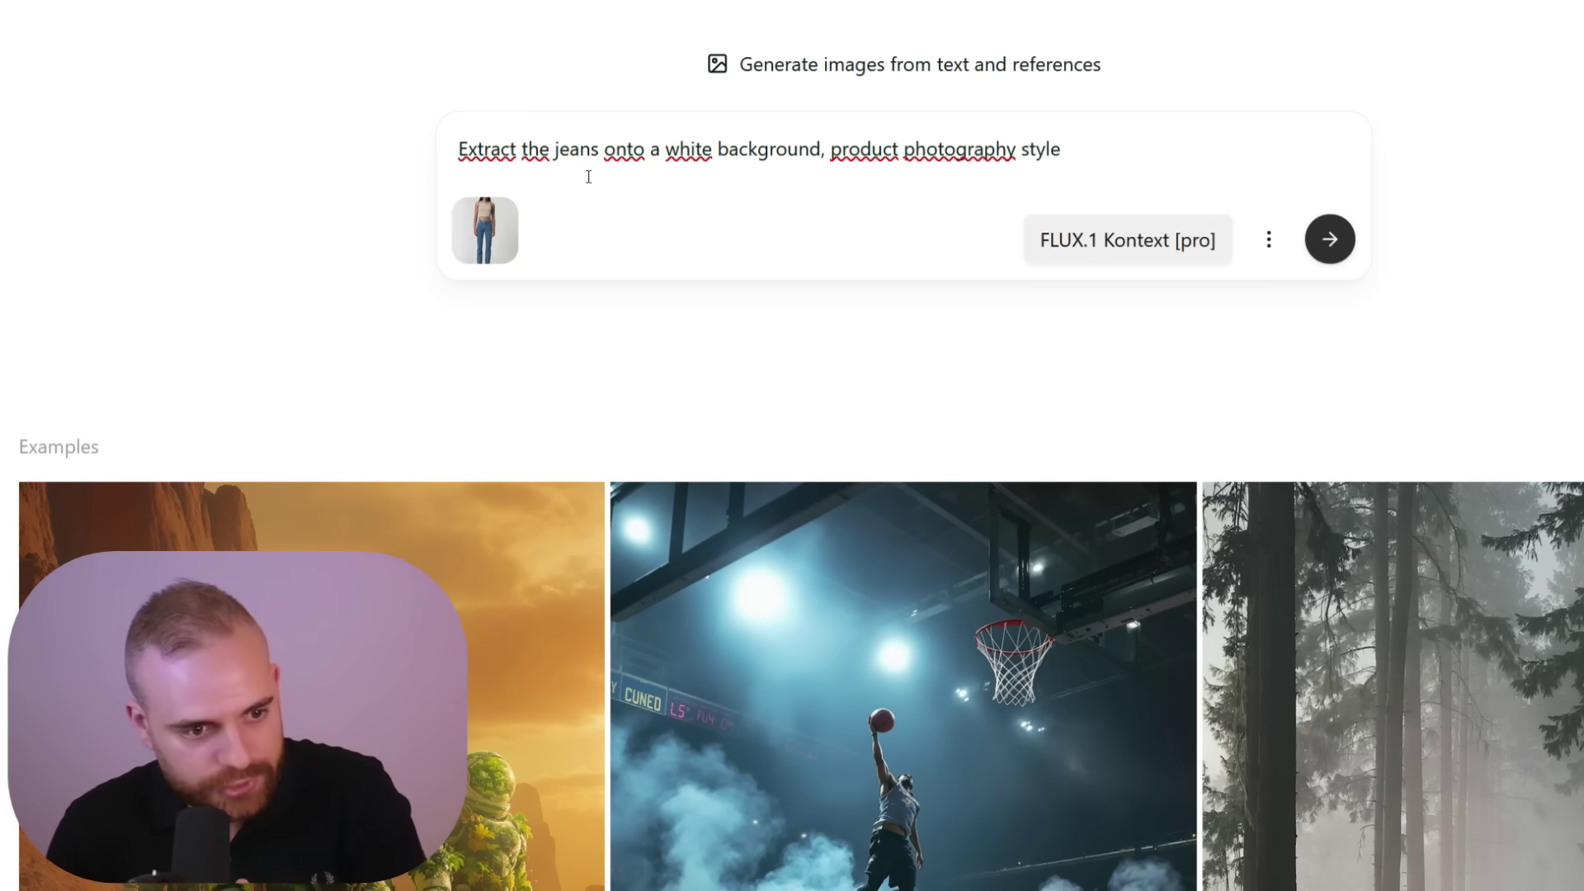
pyautogui.click(1268, 239)
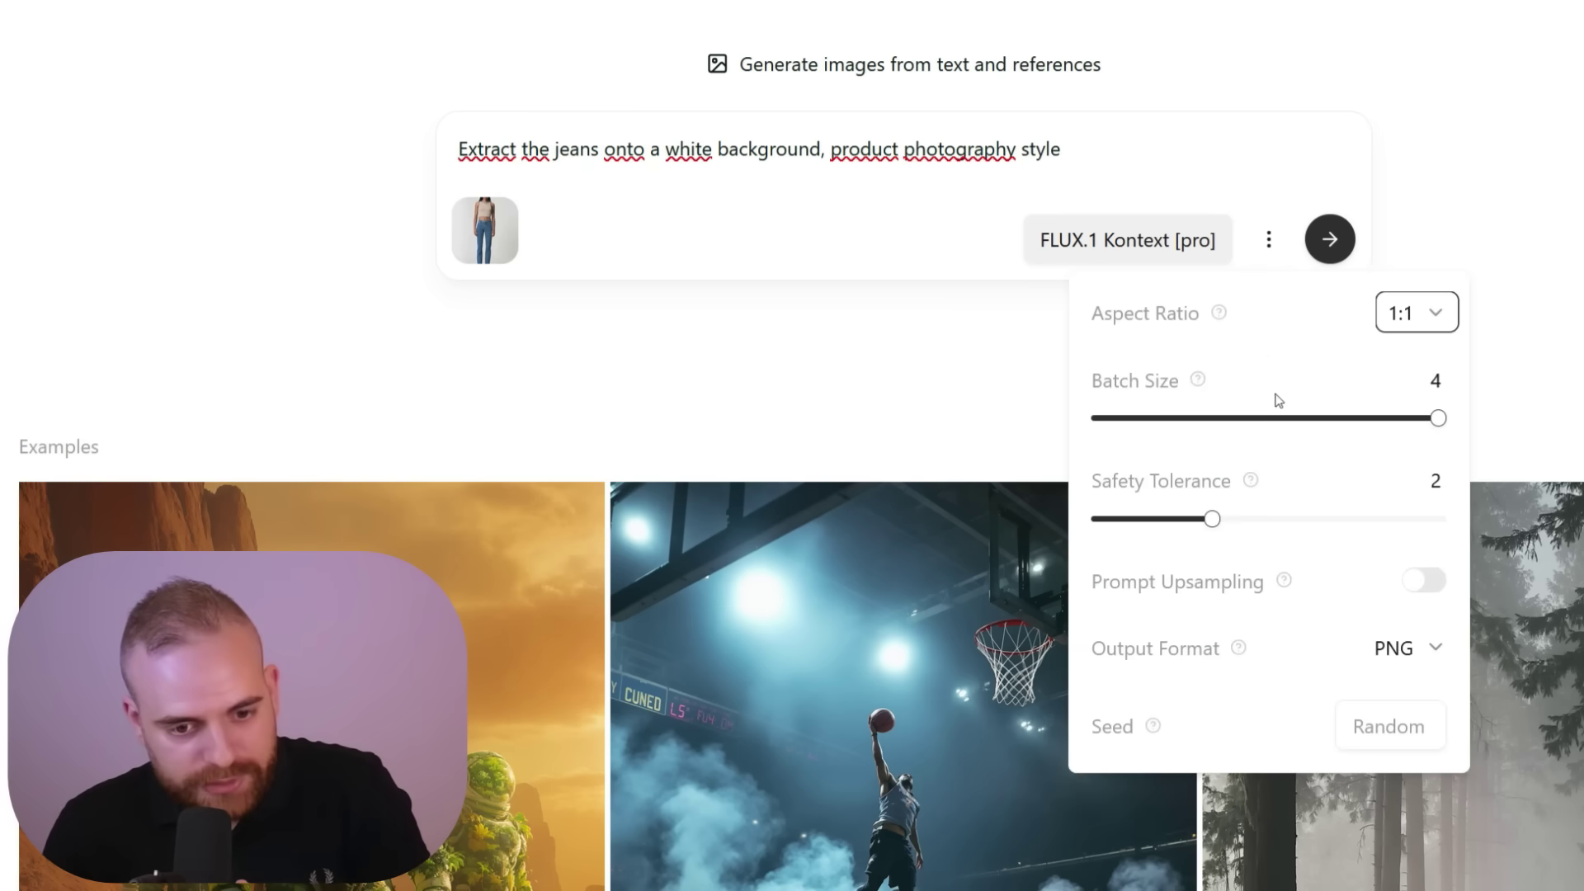
pyautogui.click(1343, 237)
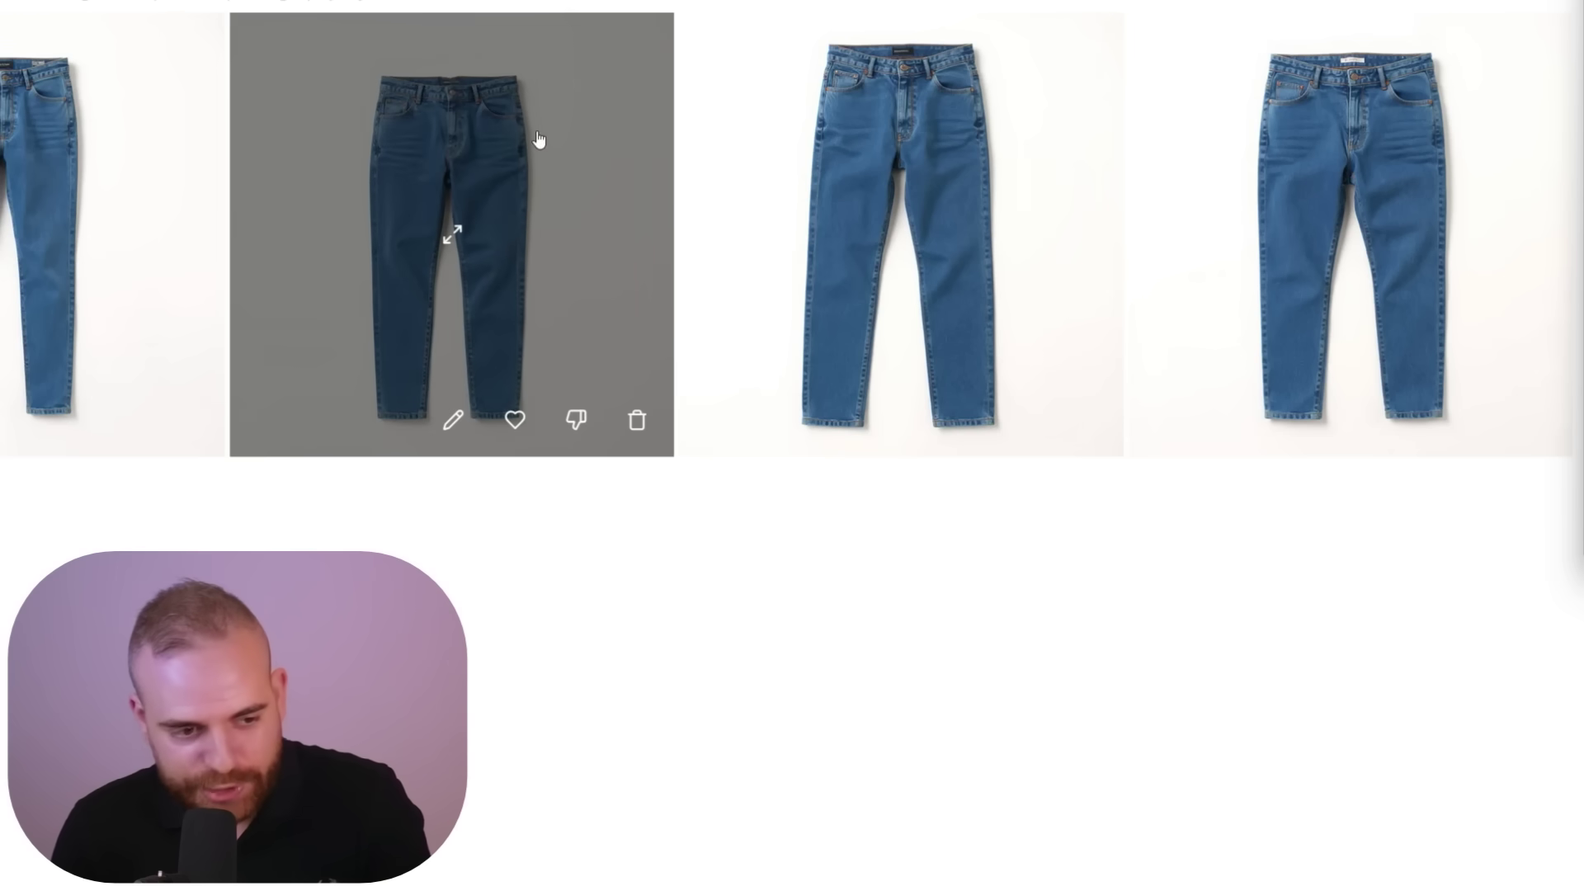
# Step: Open one of the extracted jeans results for editing and generate it with the prompt "Un homme portant ce jean"
pyautogui.click(711, 327)
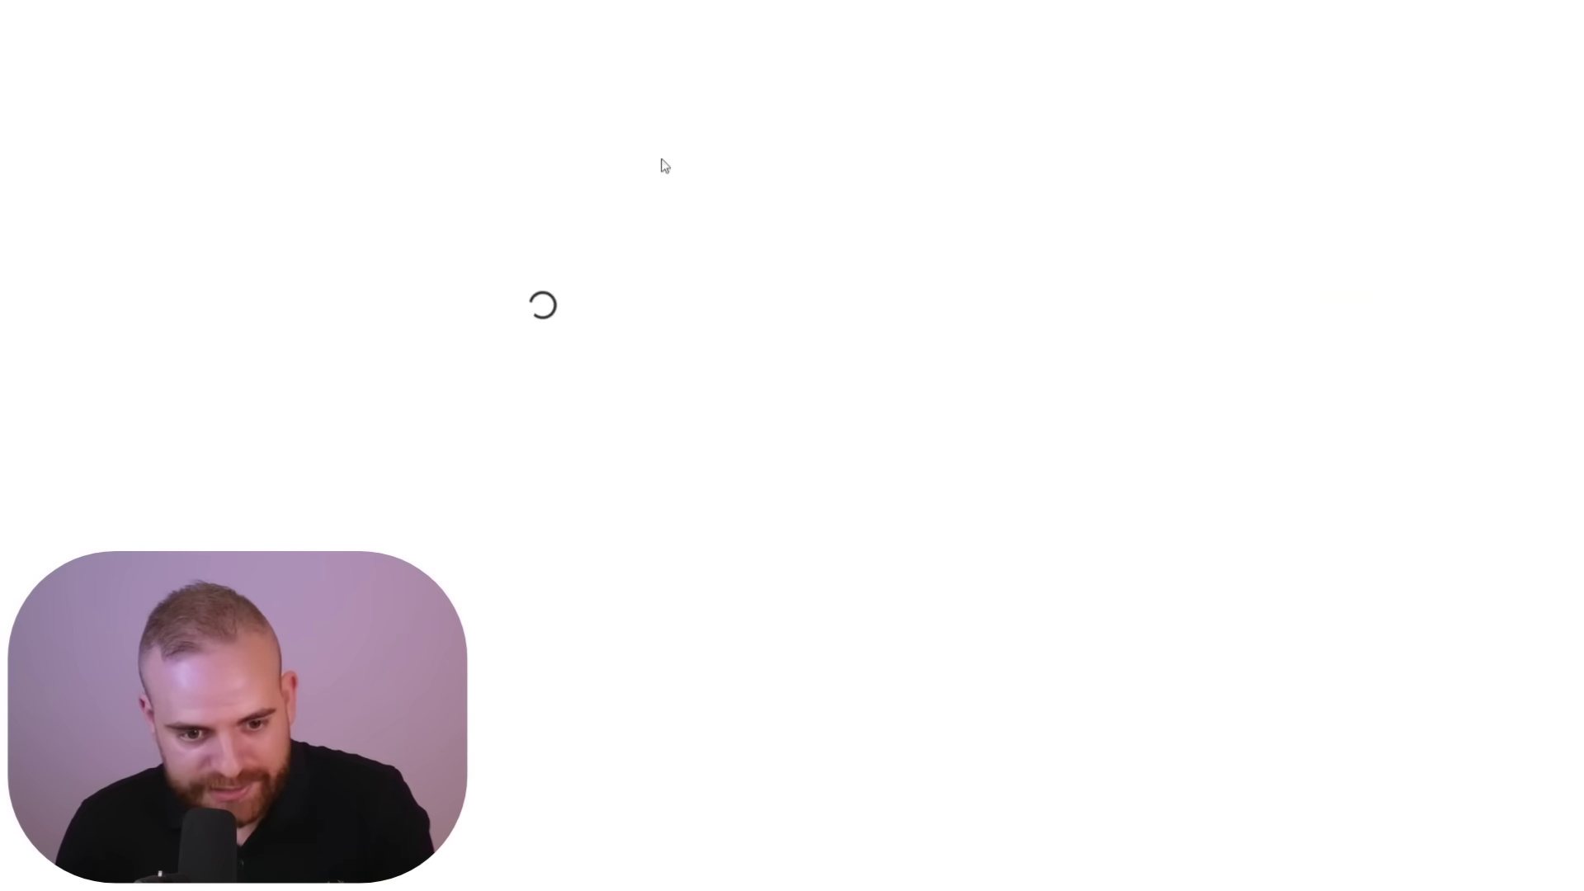
pyautogui.click(1467, 854)
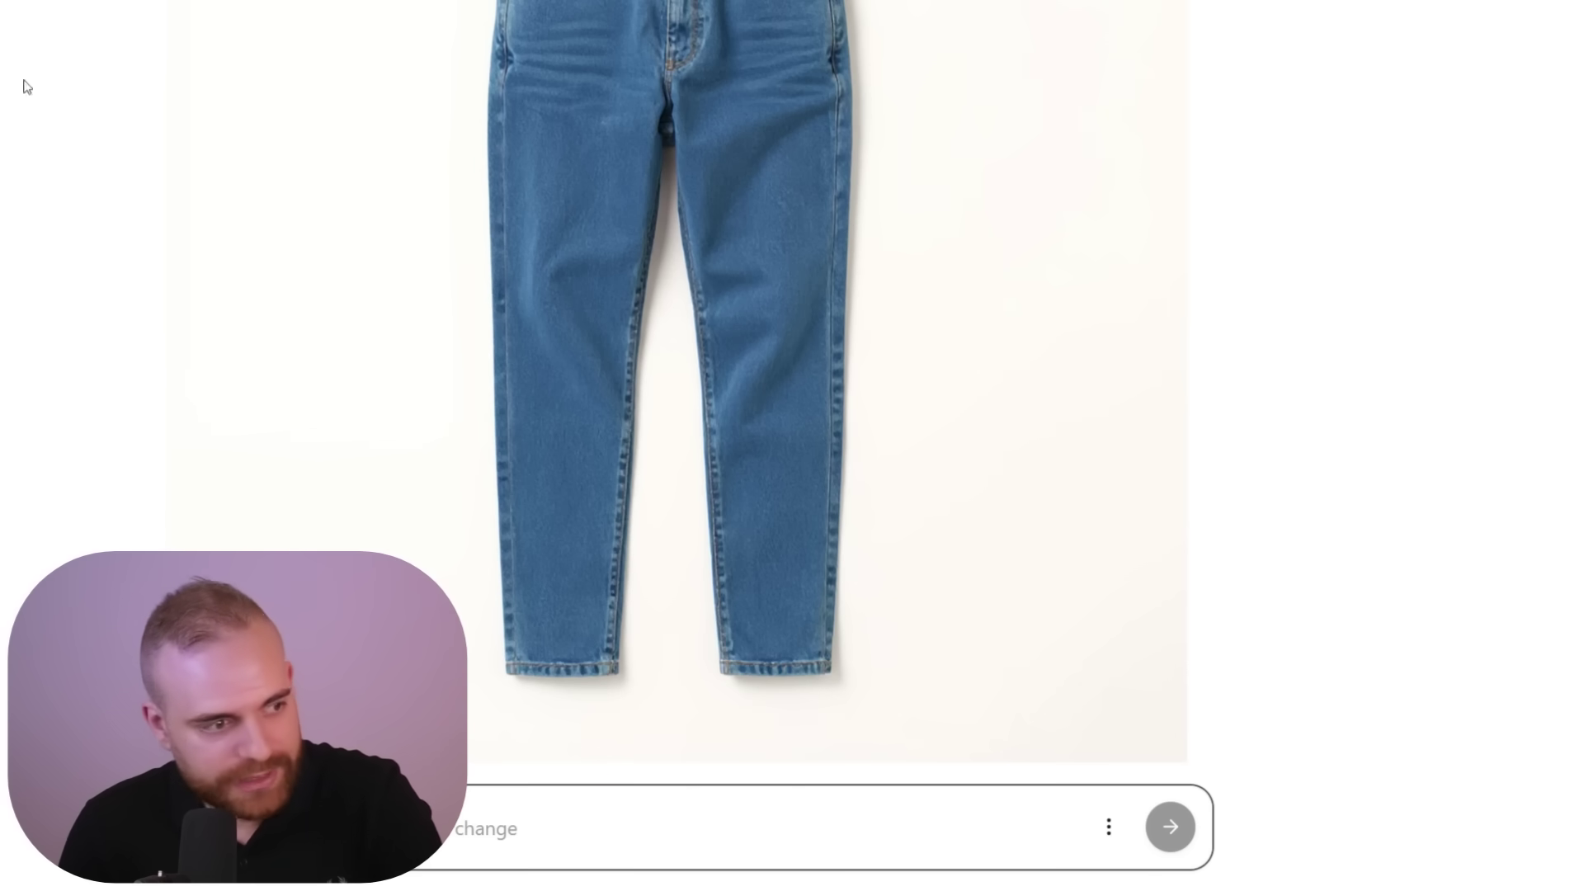
pyautogui.click(560, 813)
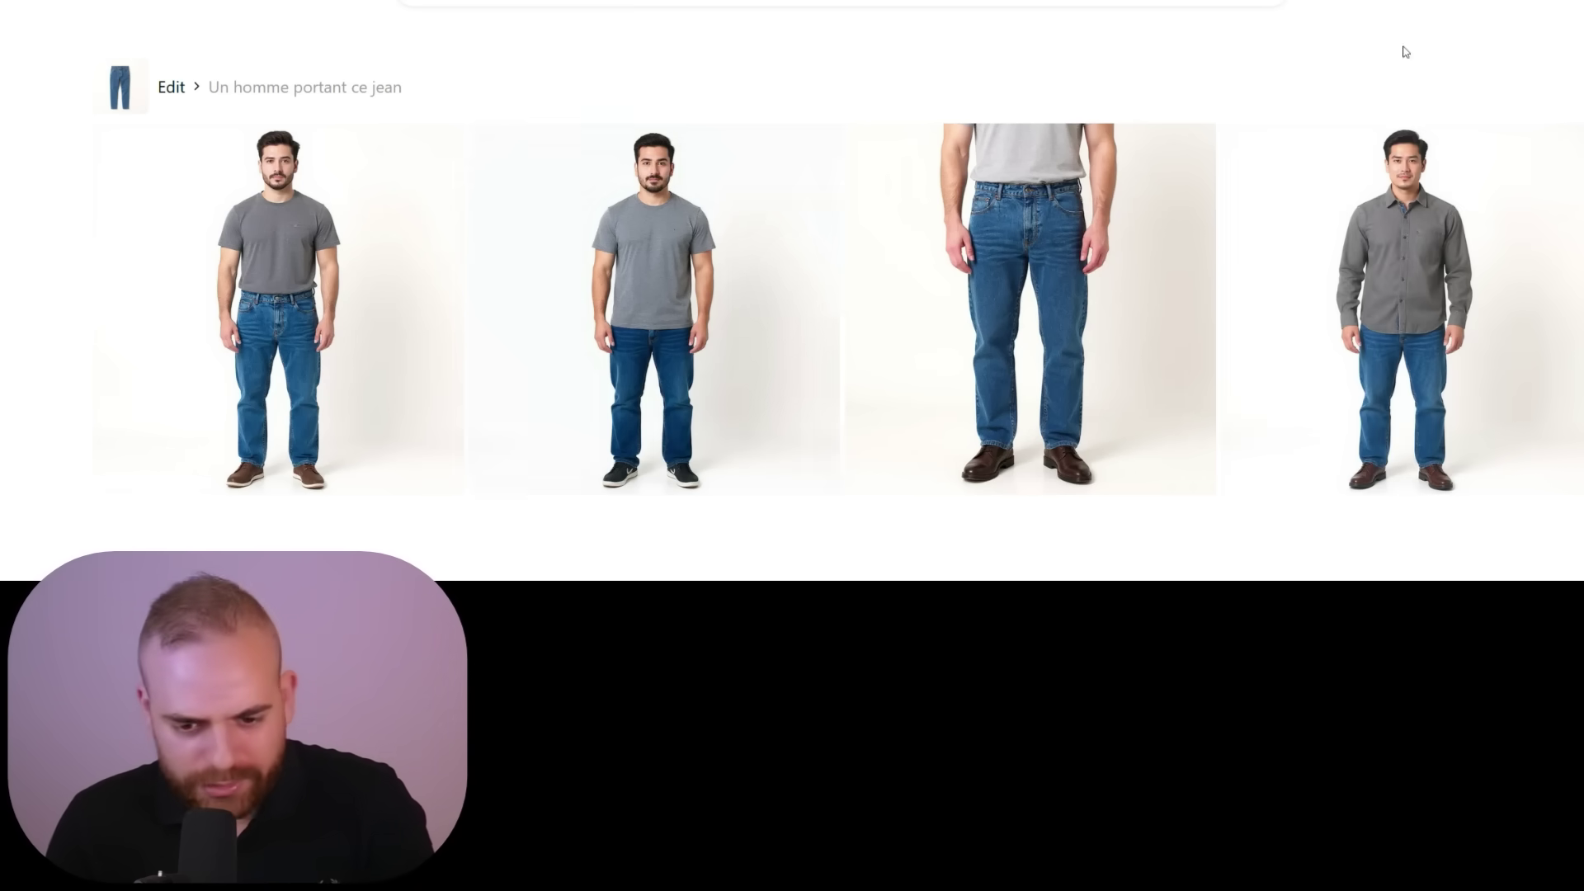
# Step: Compare the third result of the man wearing the jeans with the Google "jean" search listings, and return to the results
pyautogui.moveTo(1315, 162)
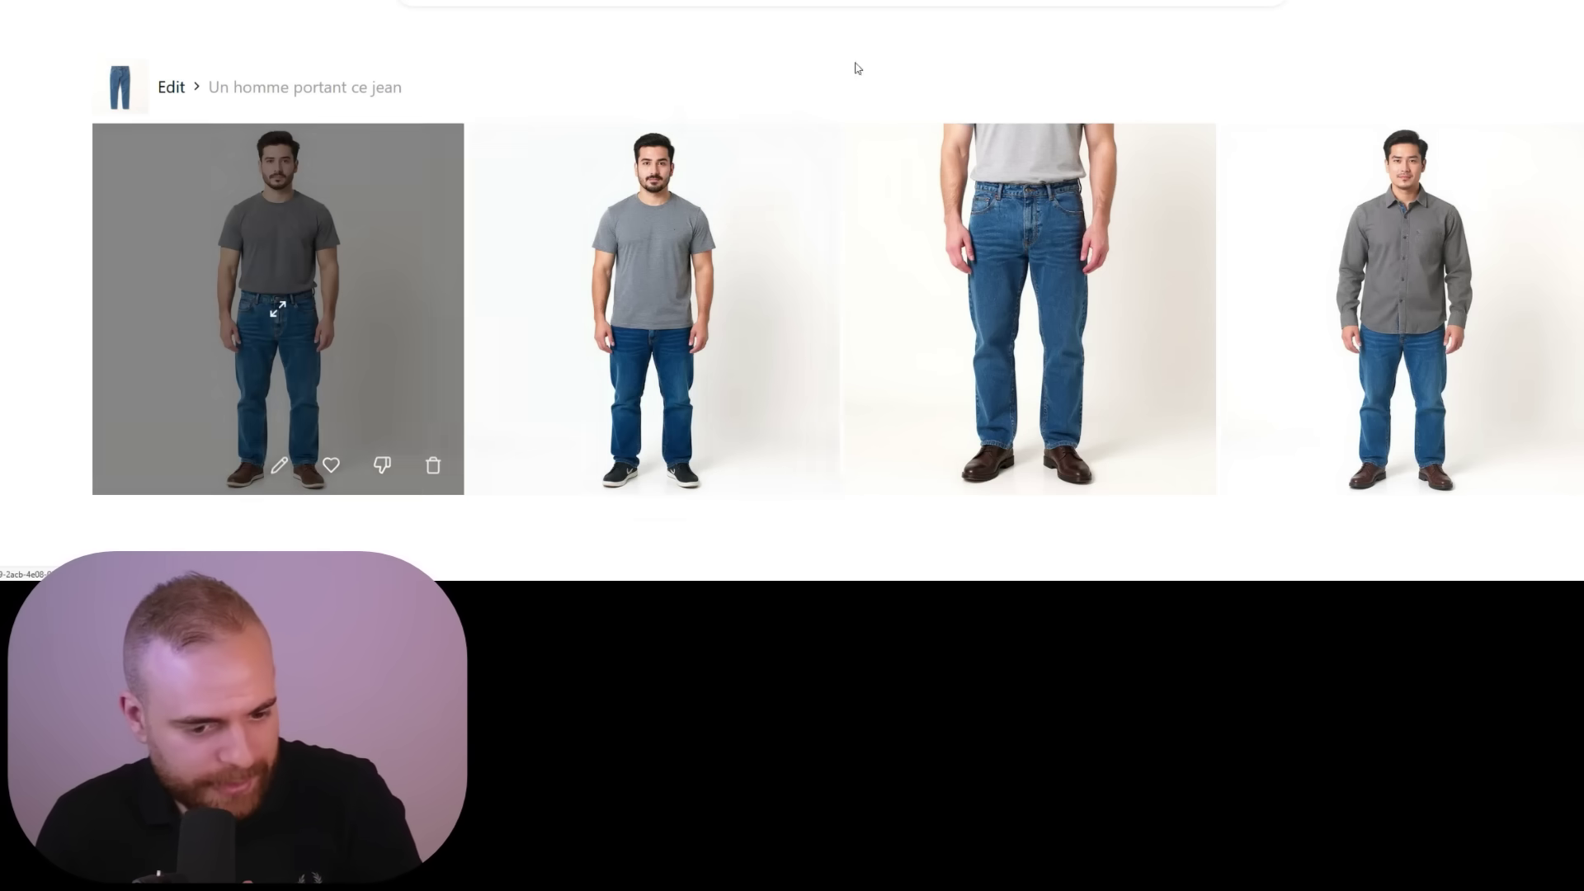
pyautogui.click(1141, 256)
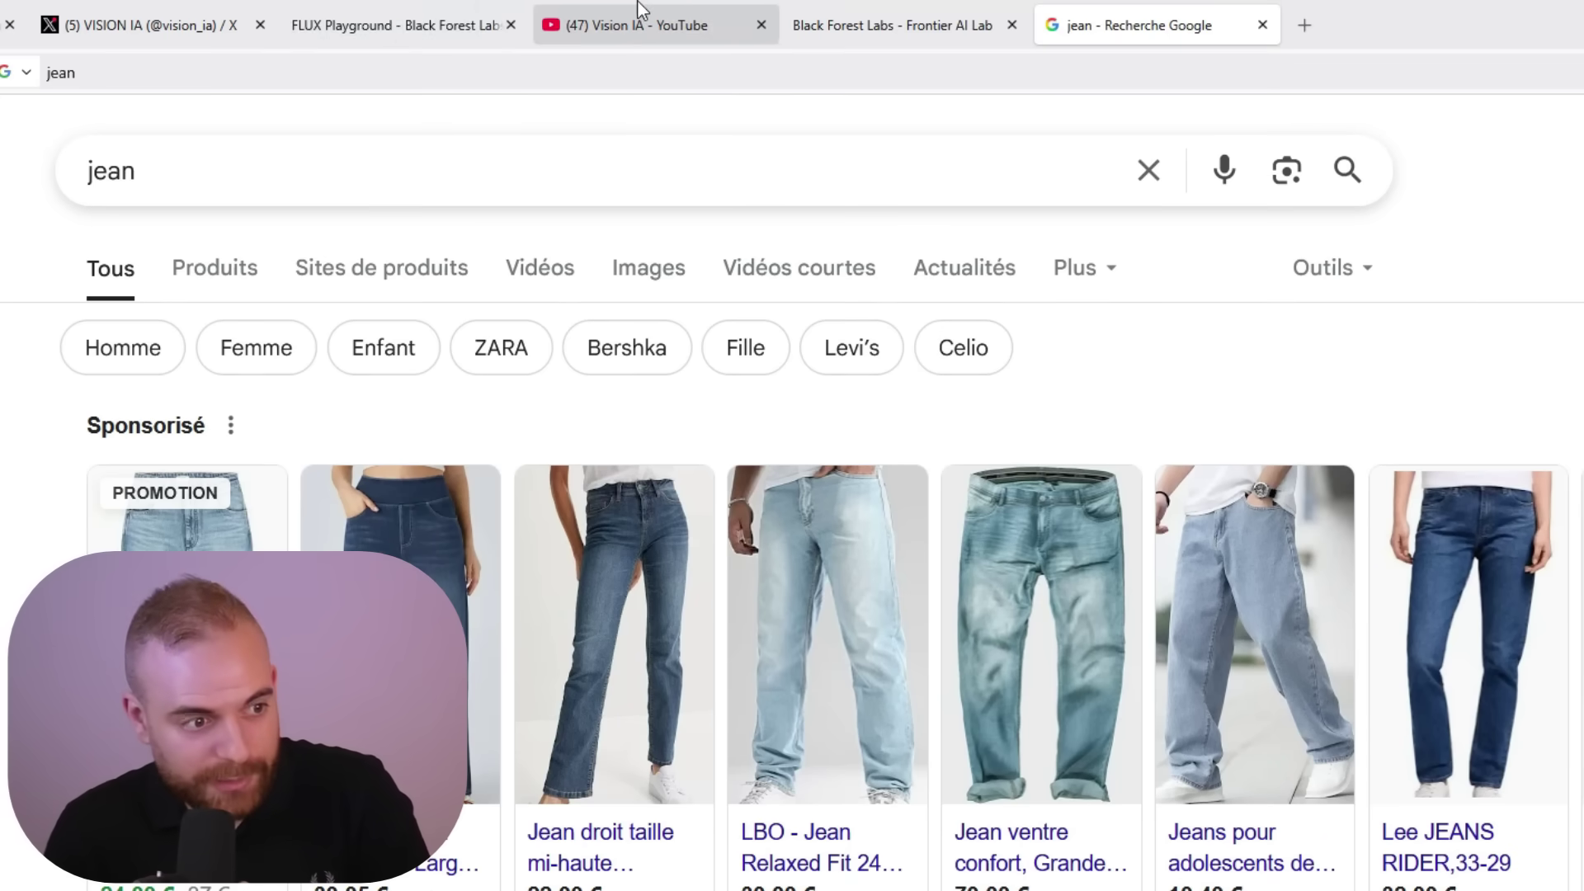
pyautogui.click(475, 15)
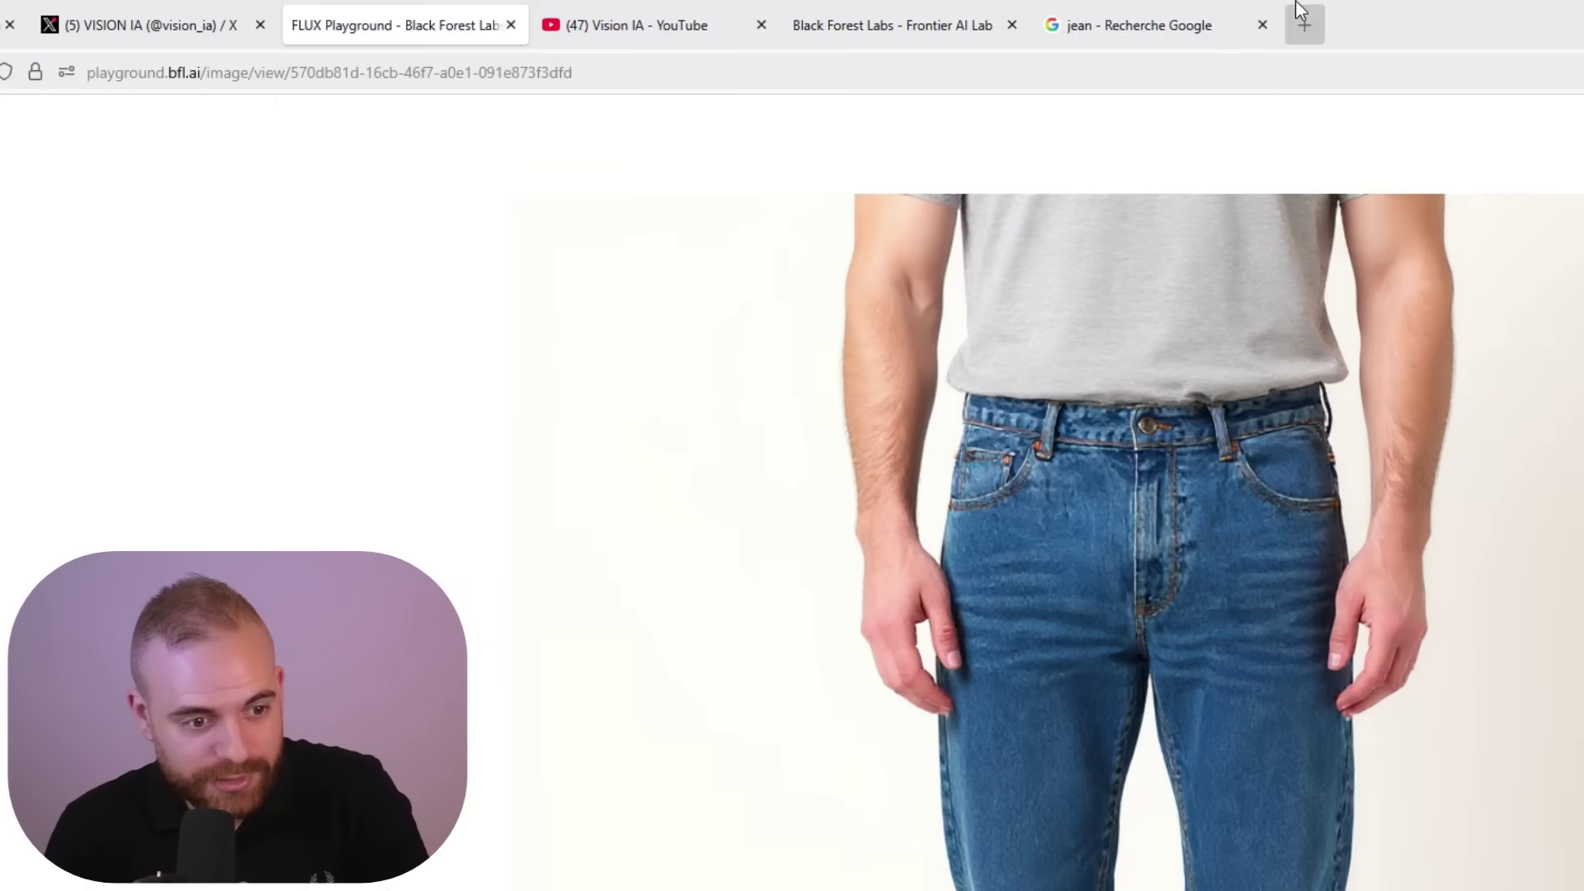
pyautogui.click(1192, 18)
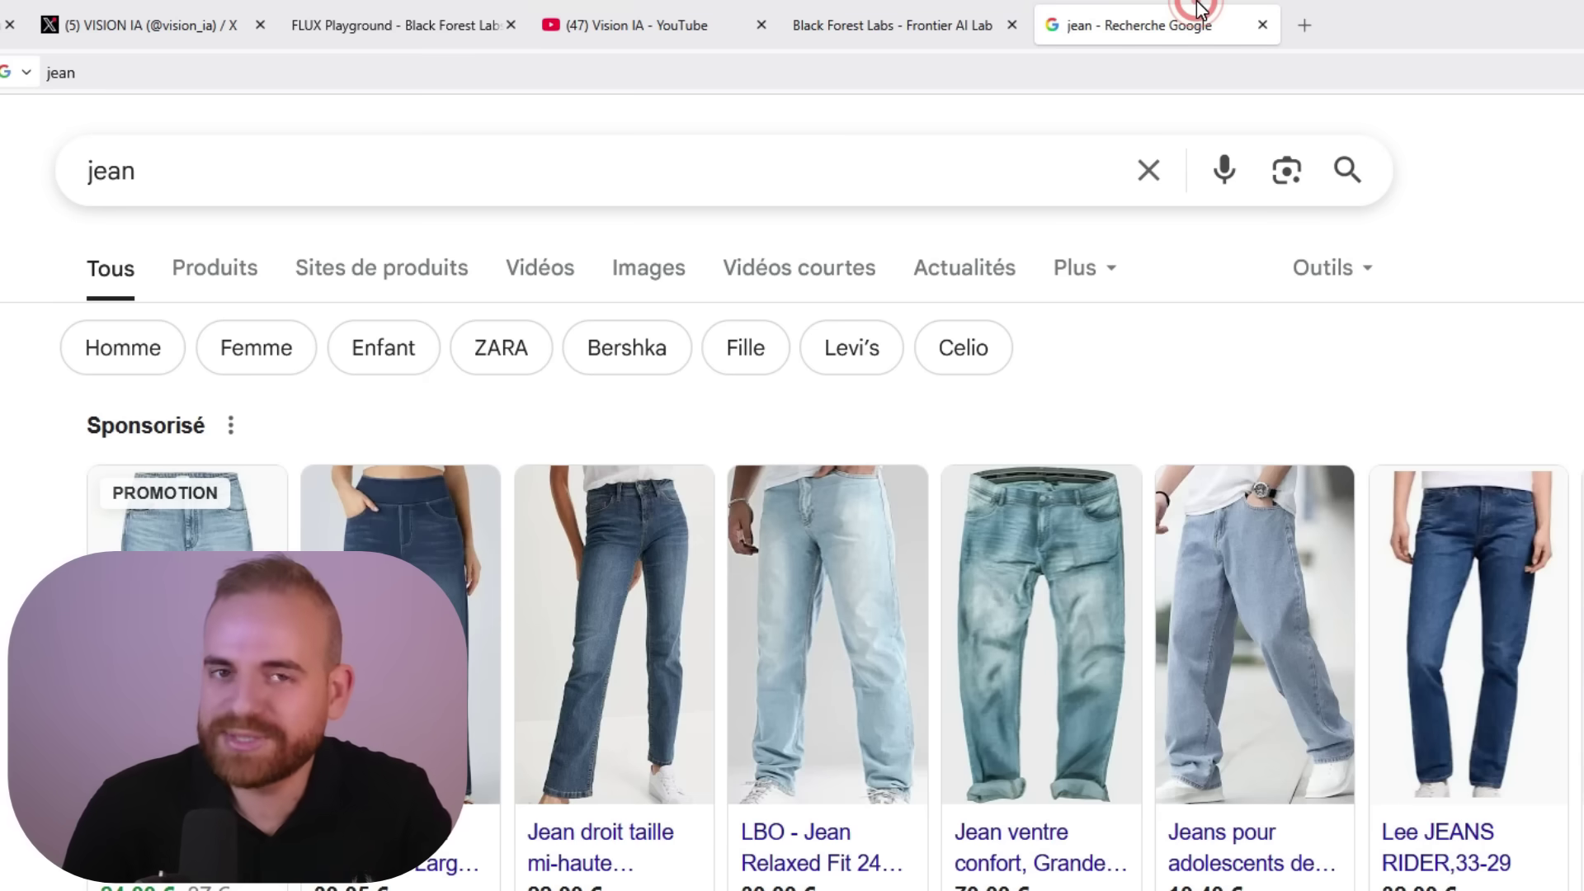
pyautogui.click(325, 14)
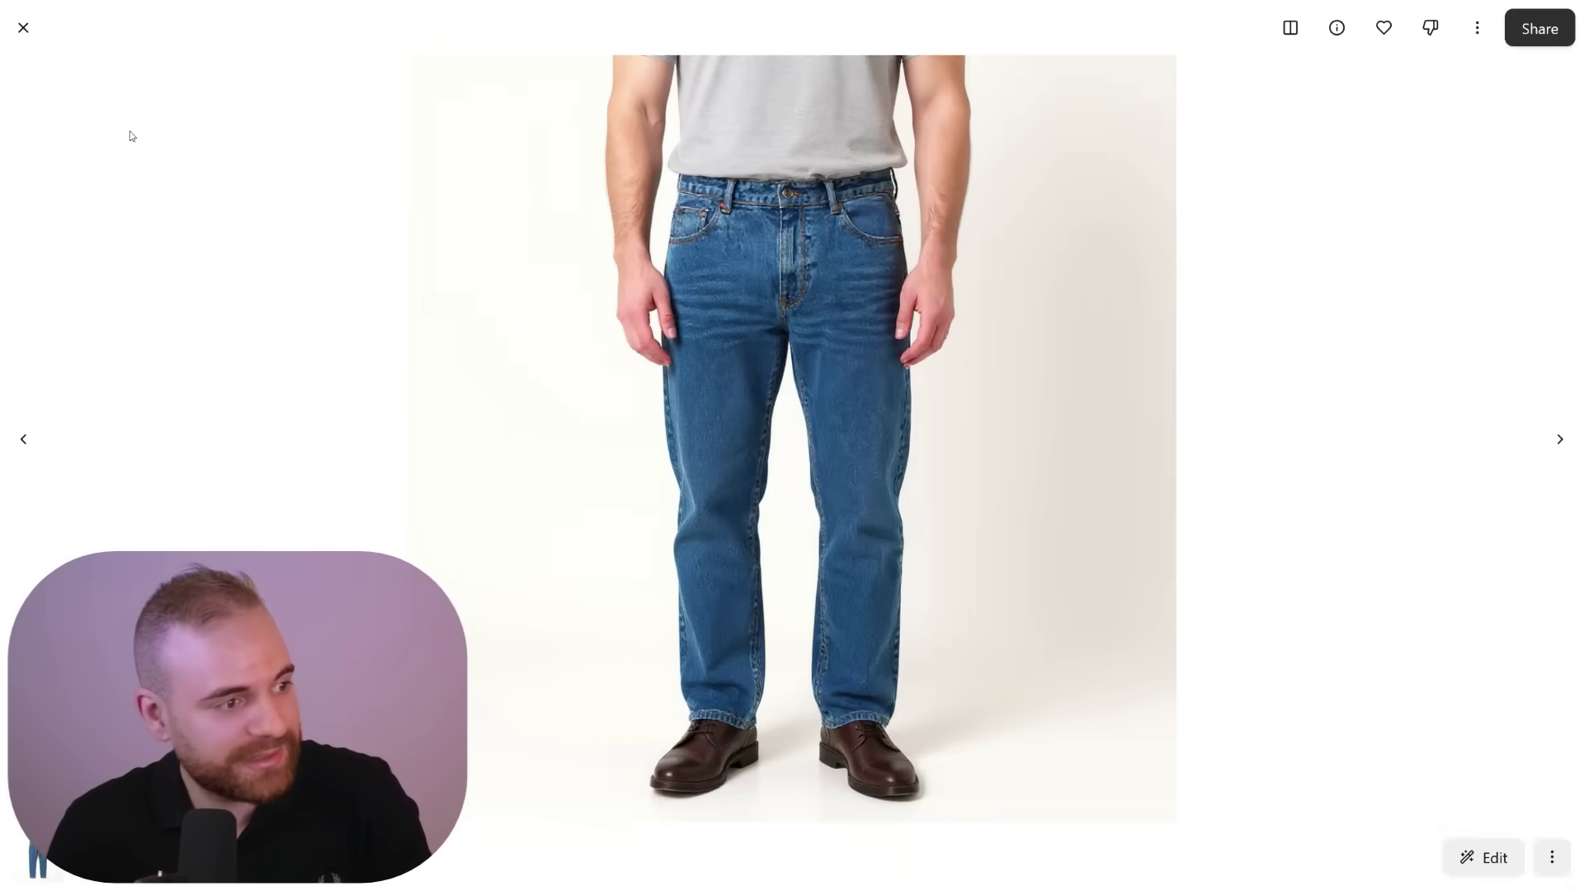
pyautogui.click(23, 27)
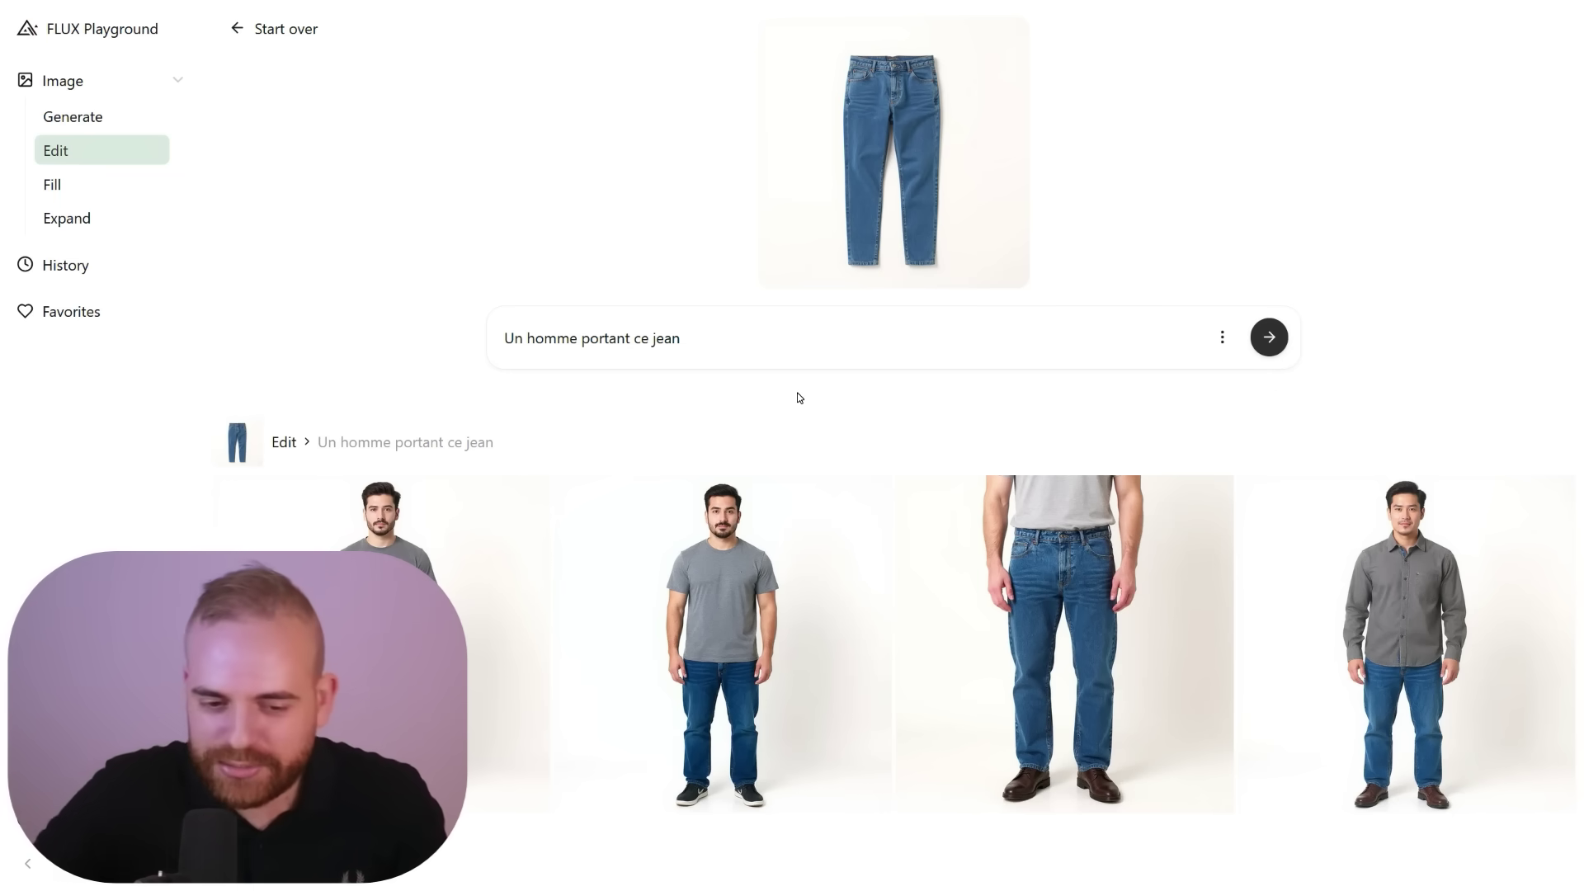
# Step: Examine the distant tower in the rocky landscape photo up close in the photo viewer
pyautogui.click(776, 337)
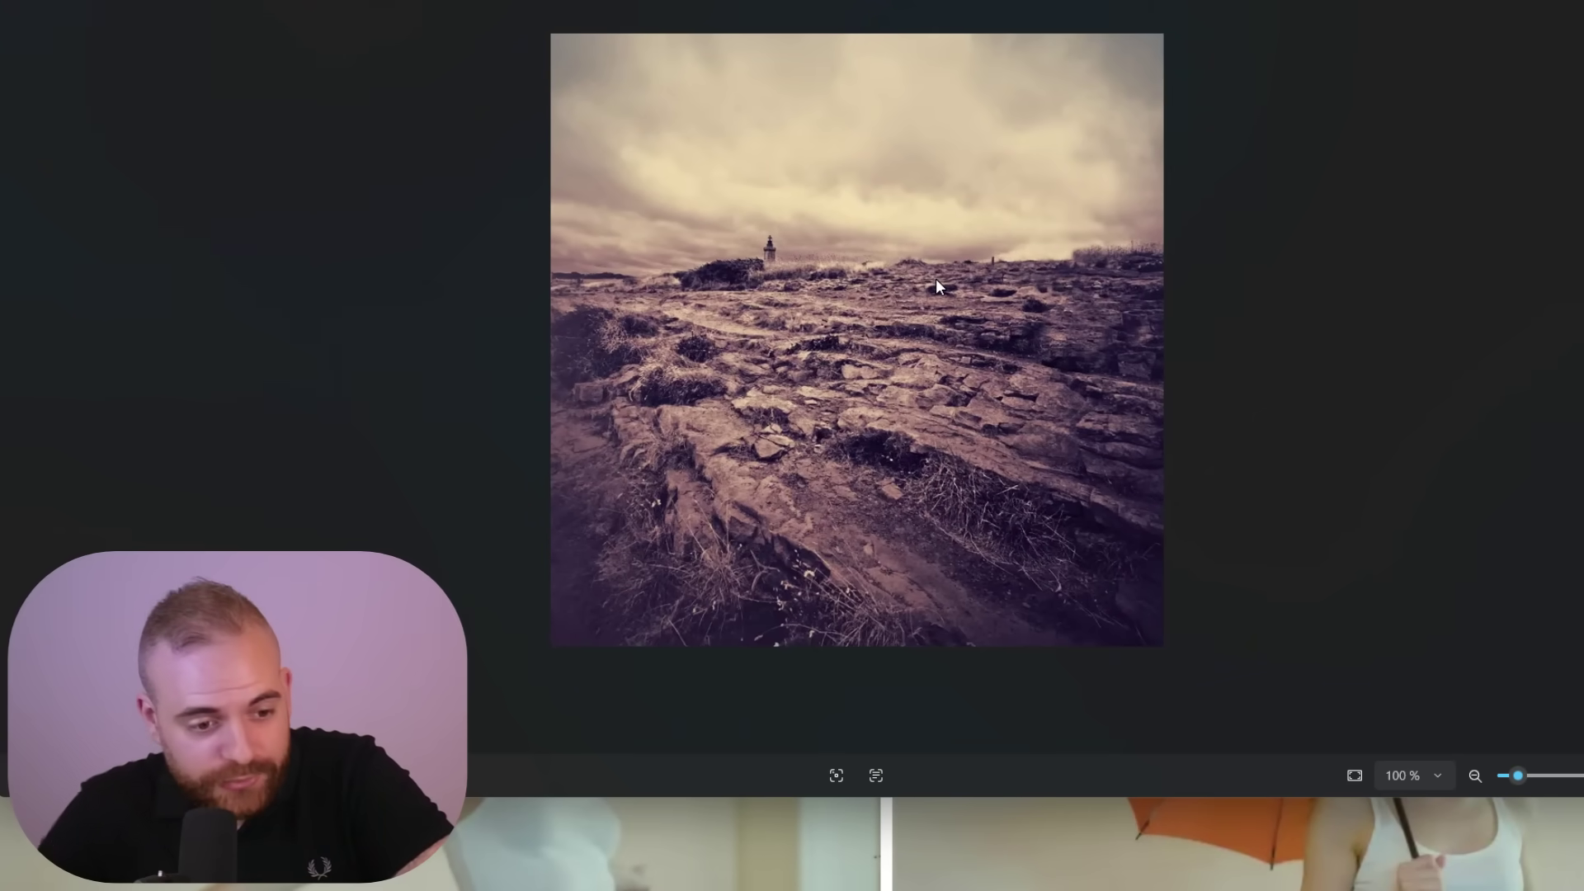
pyautogui.scroll(1, 779, 277)
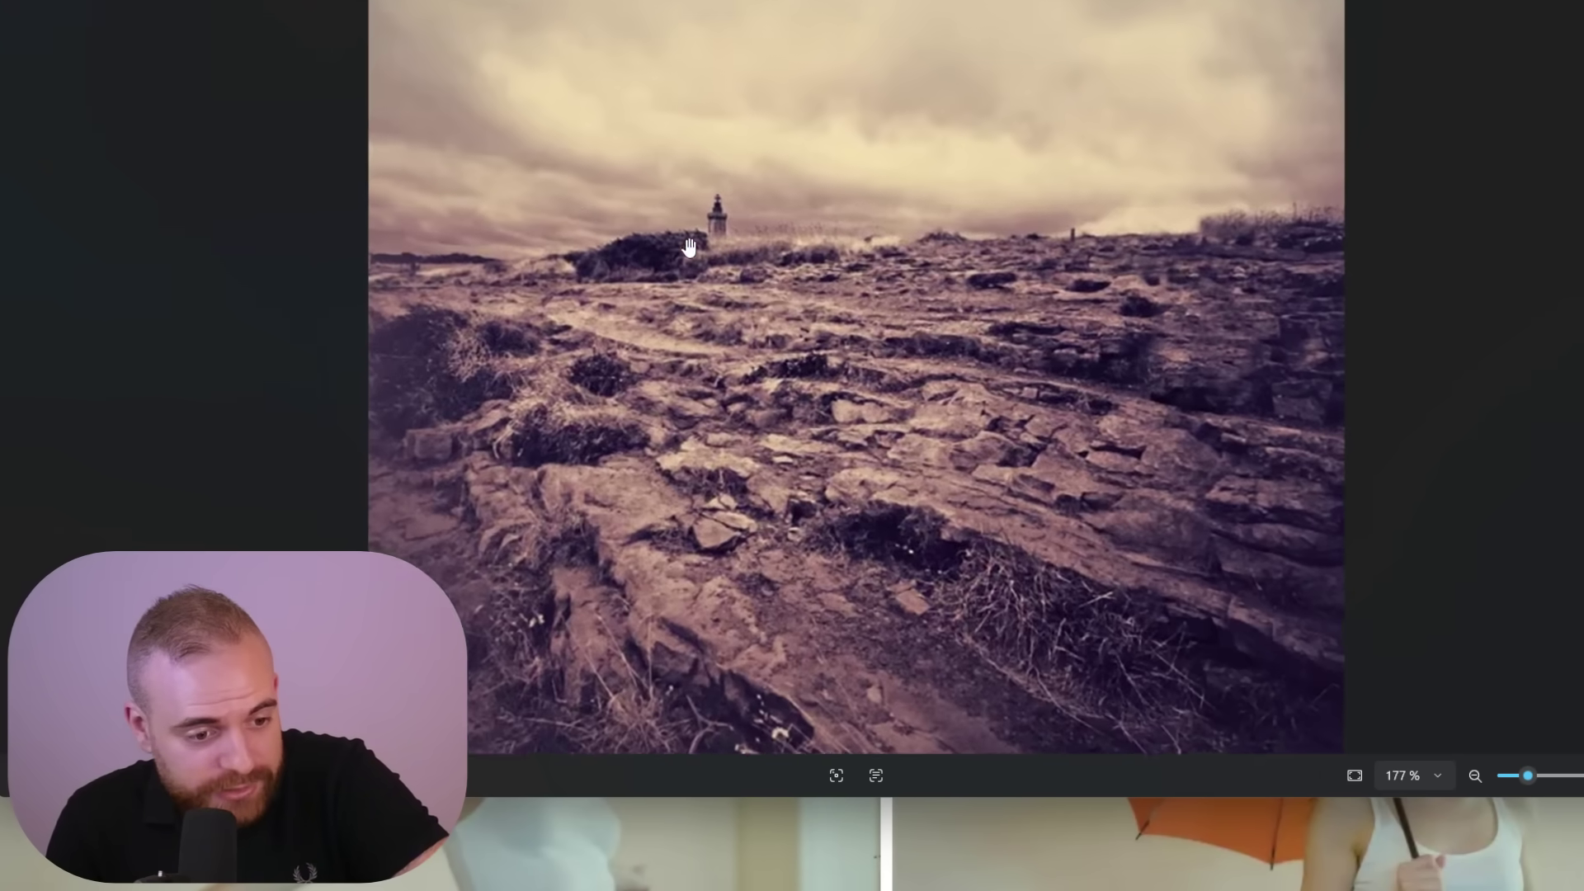
pyautogui.scroll(1, 661, 218)
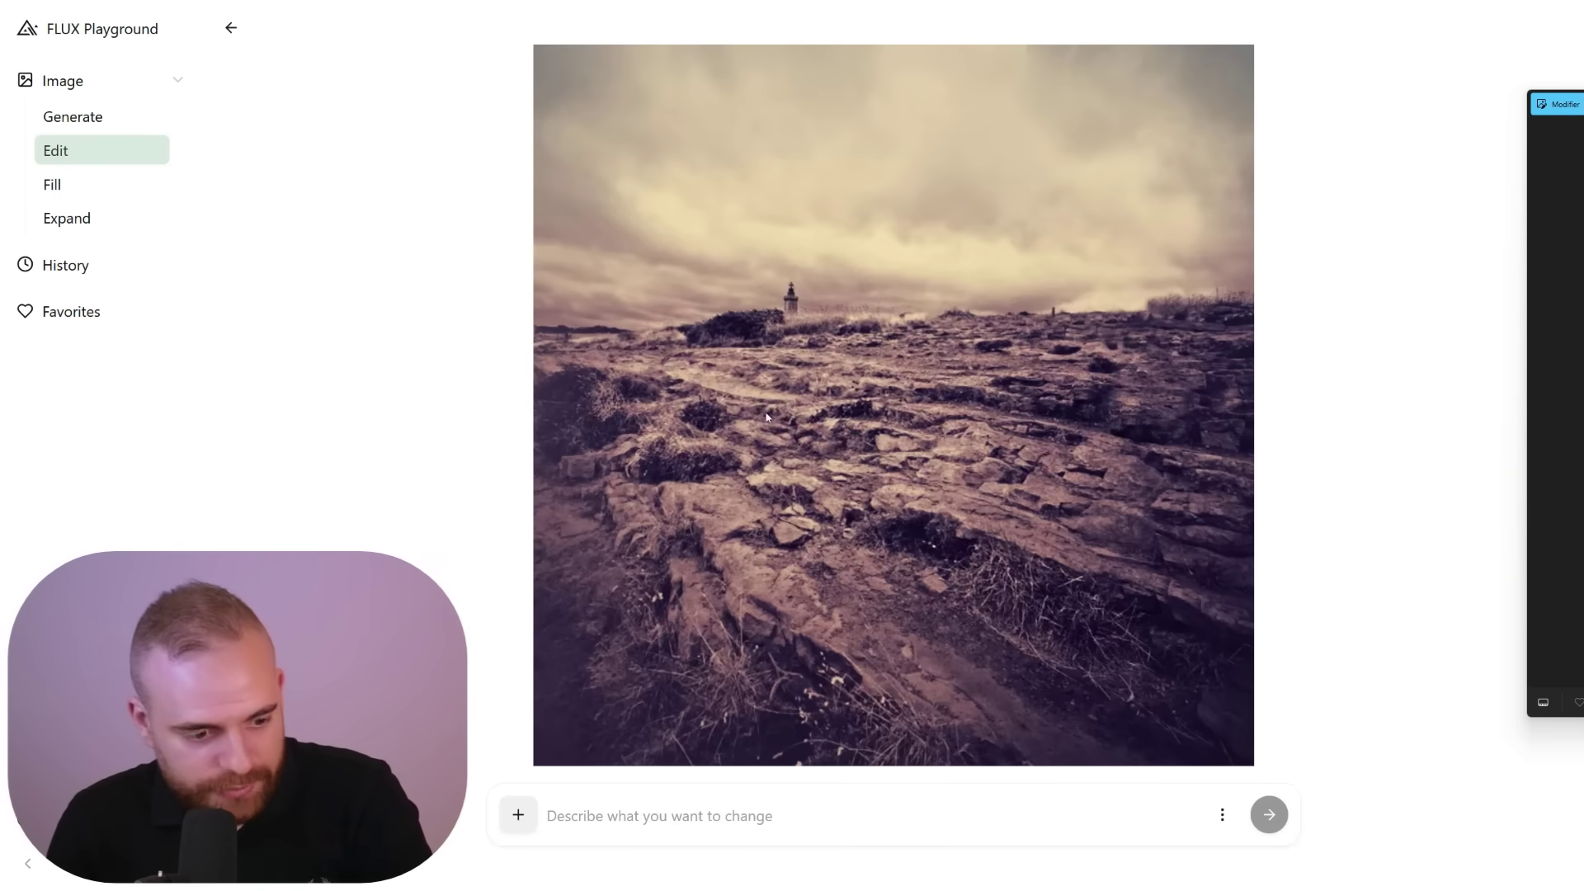
# Step: Generate an edit of the landscape with the prompt "zoomer sur le bâtiment en fond pour une photo ultra-détaillée en style professionnelle"
pyautogui.click(591, 815)
pyautogui.write('zoomer sur le bâtiment en fond pour une photo ultra-détaillée en style professionnelle')
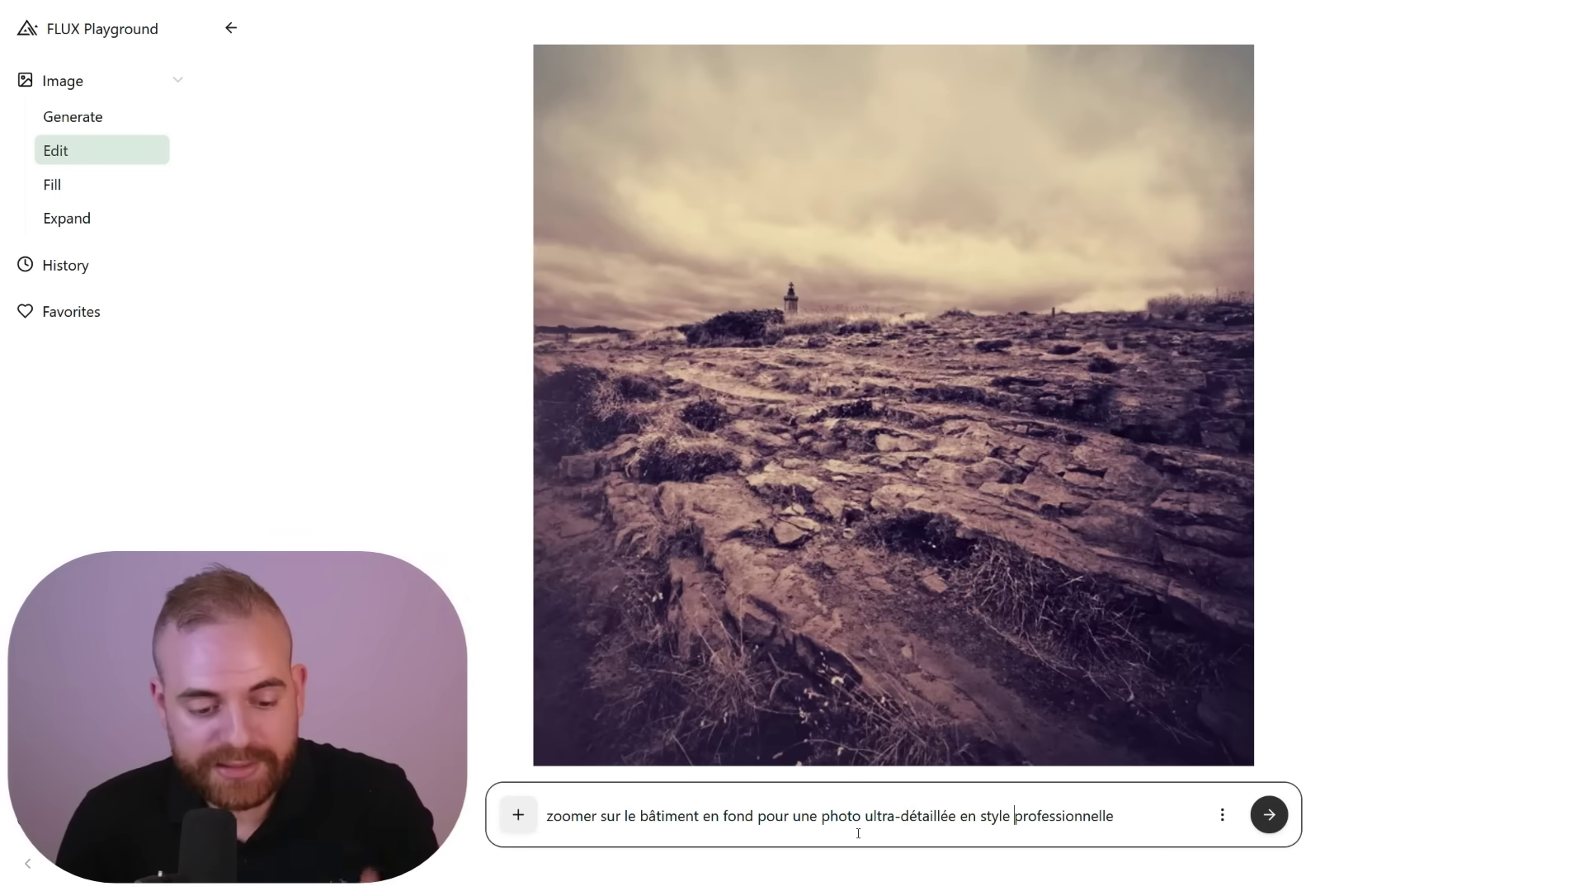
pyautogui.click(1267, 819)
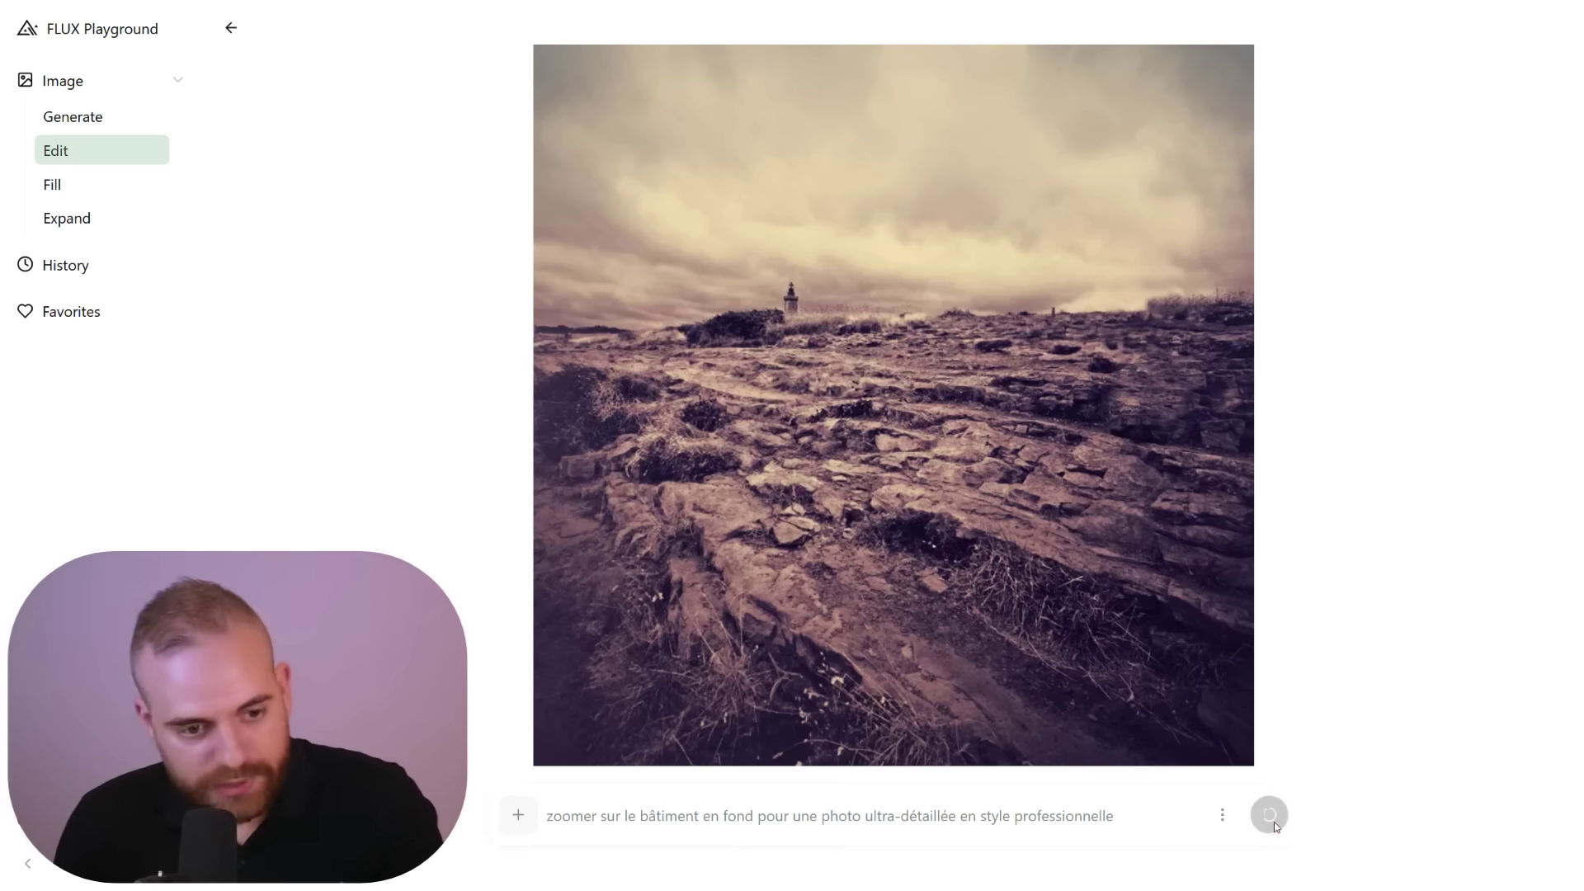
# Step: View the last zoomed tower result at full size and place the original landscape photo beside it for comparison
pyautogui.click(675, 588)
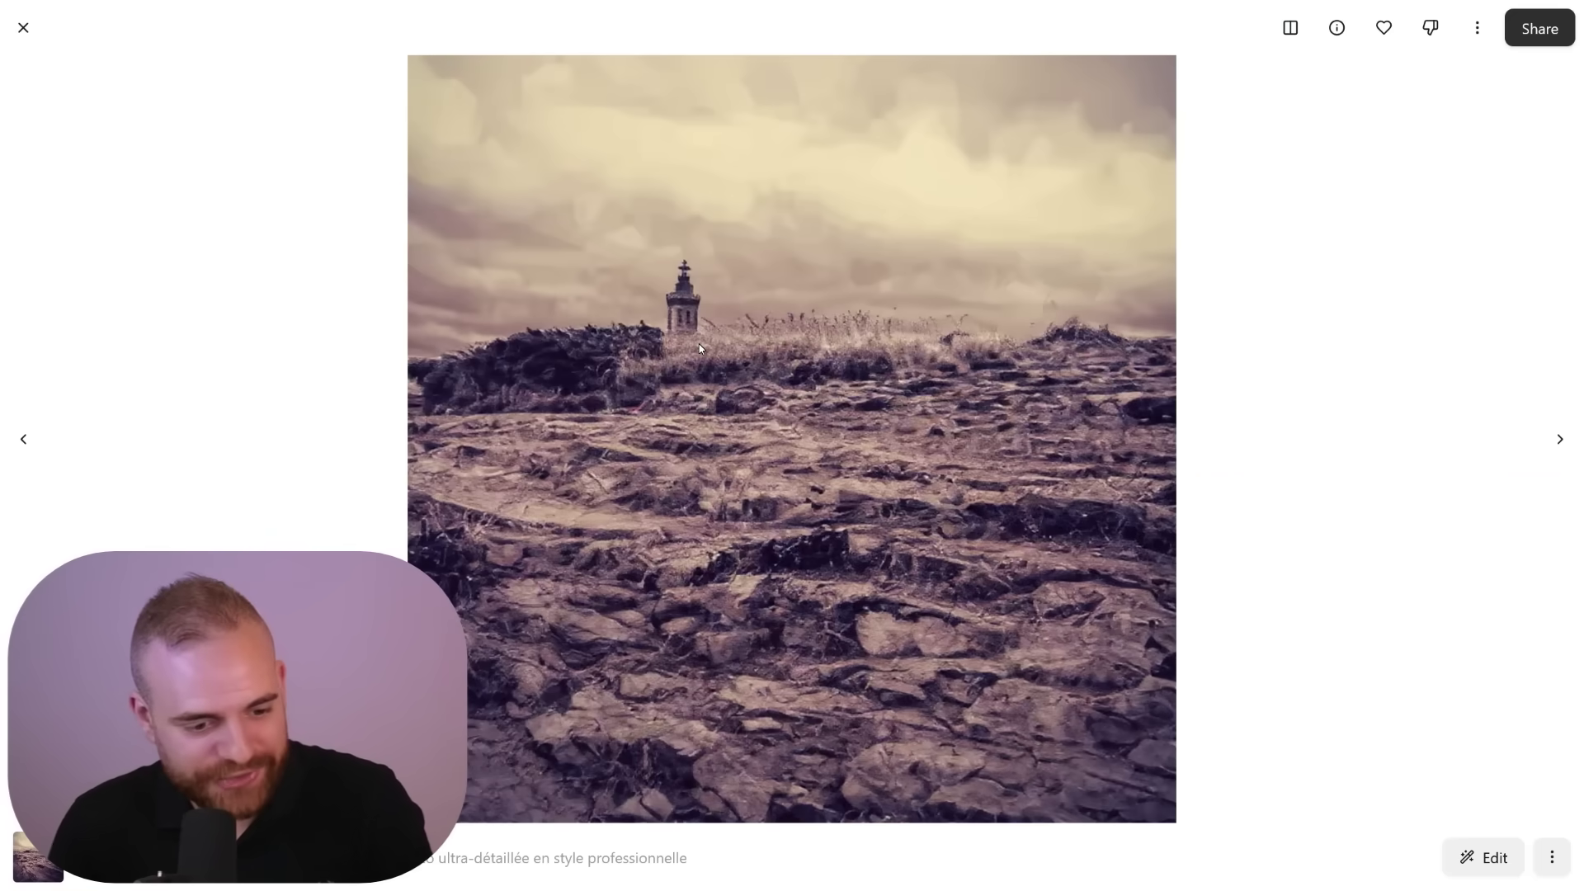
pyautogui.press('Right')
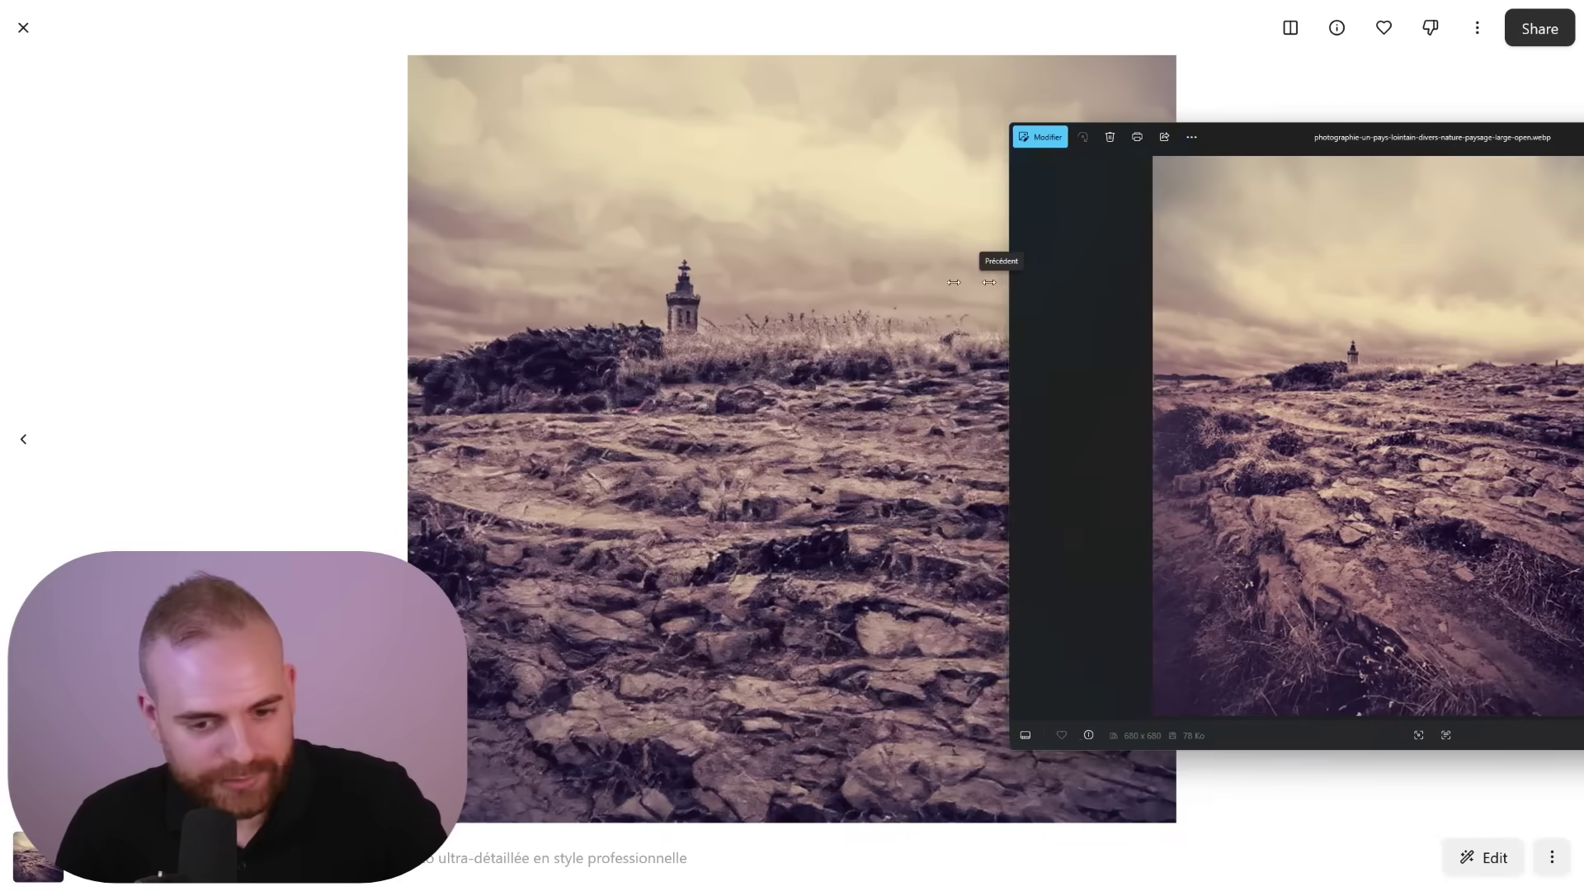
pyautogui.moveTo(1006, 285); pyautogui.dragTo(1186, 287)
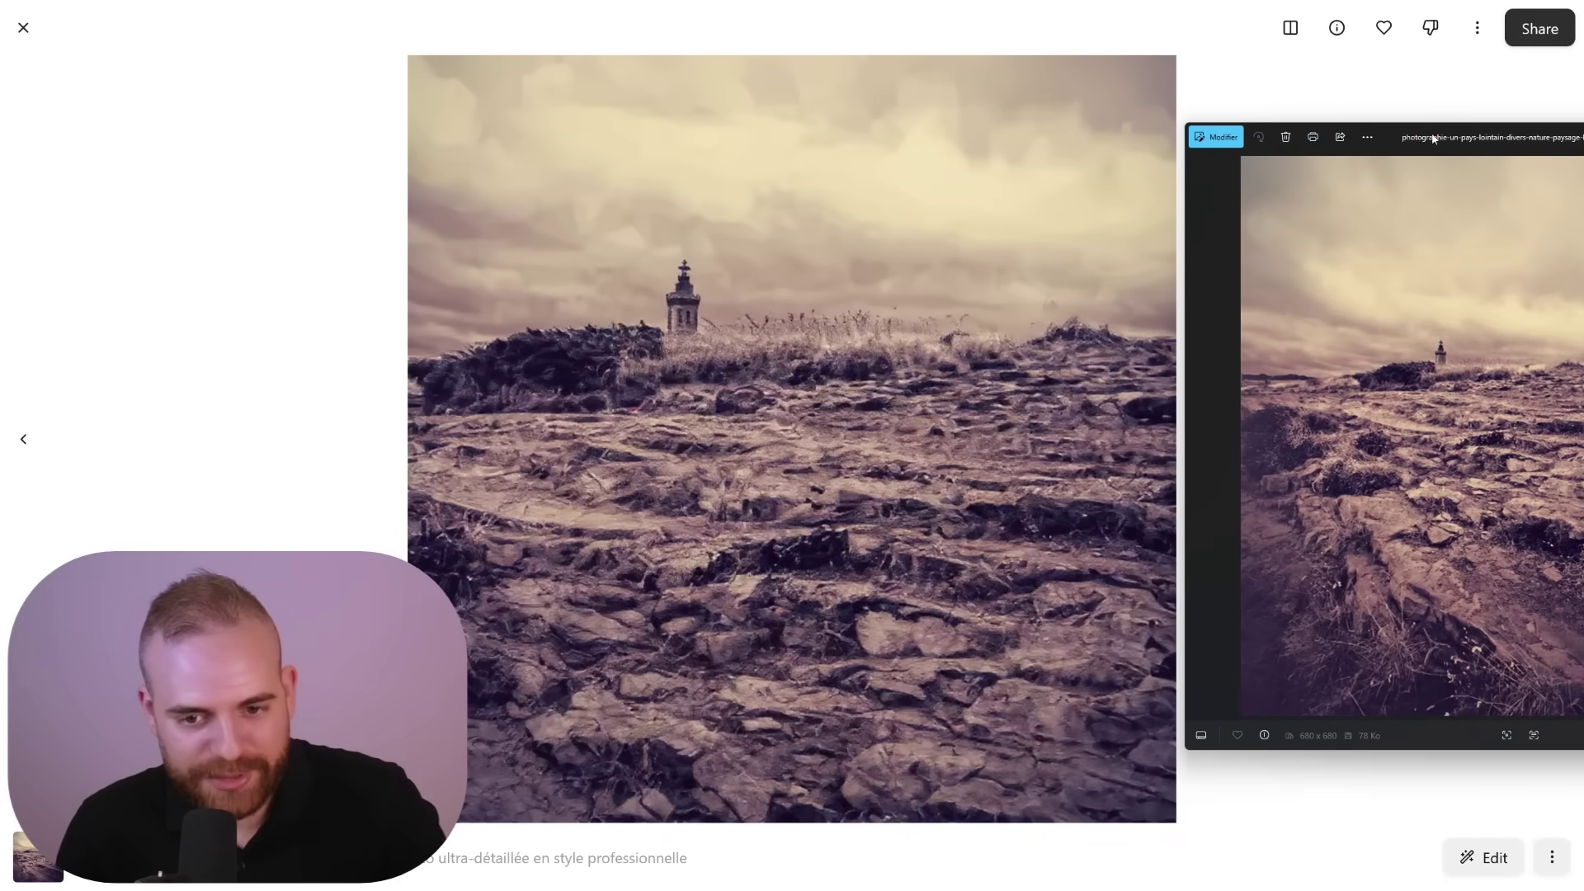
# Step: Place the original landscape photo beside the zoomed tower result, narrowing its viewer window so both towers can be compared
pyautogui.moveTo(1433, 139); pyautogui.dragTo(1106, 117)
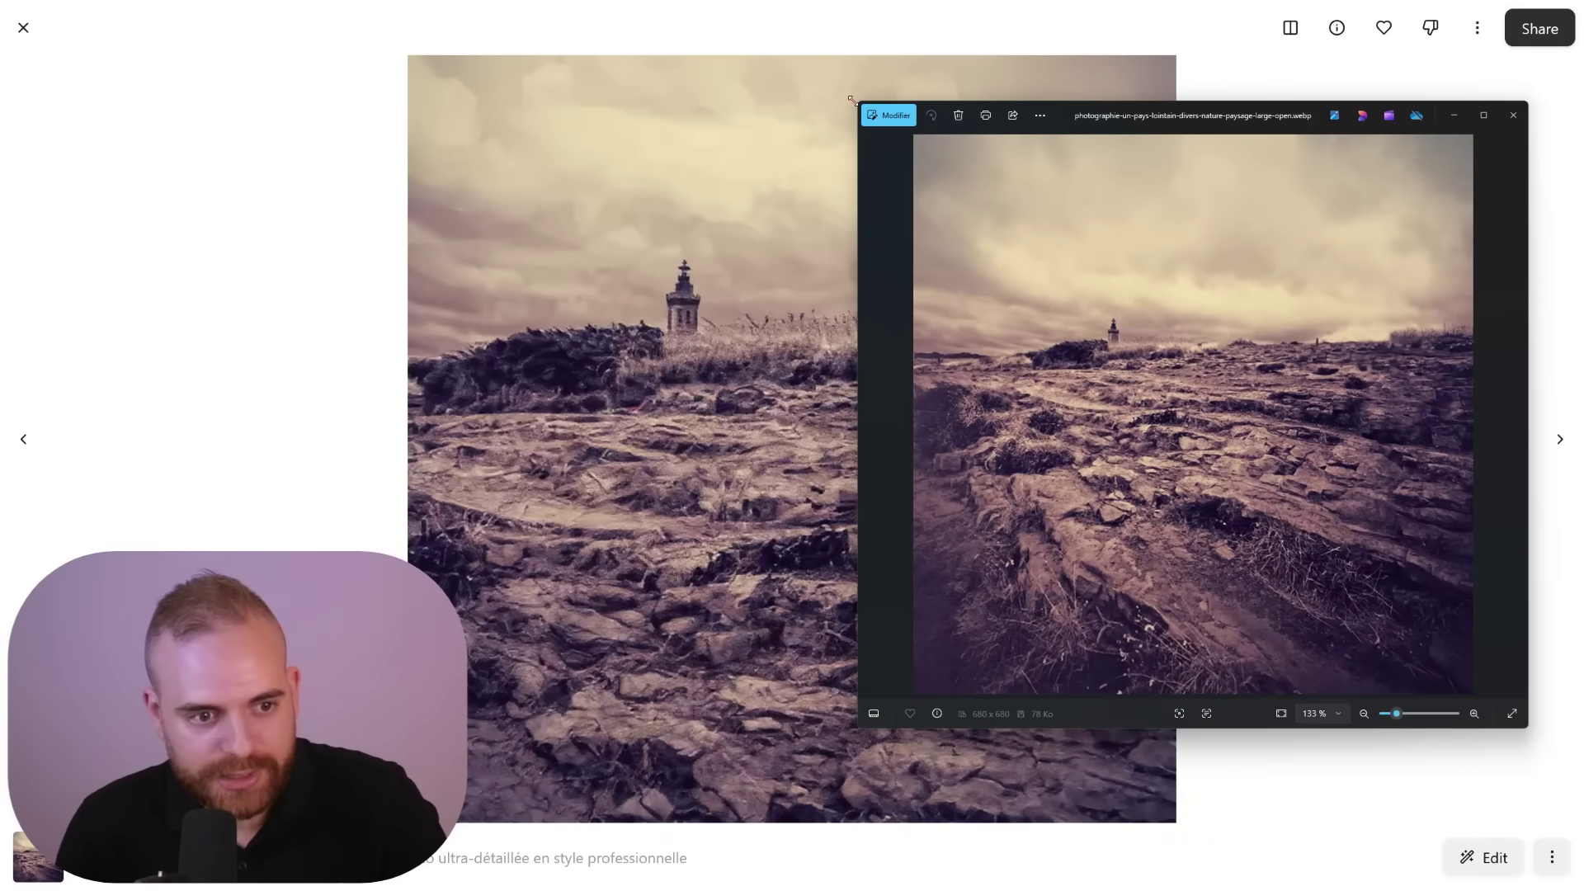
pyautogui.moveTo(852, 99); pyautogui.dragTo(1119, 103)
pyautogui.moveTo(1056, 83); pyautogui.dragTo(1018, 89)
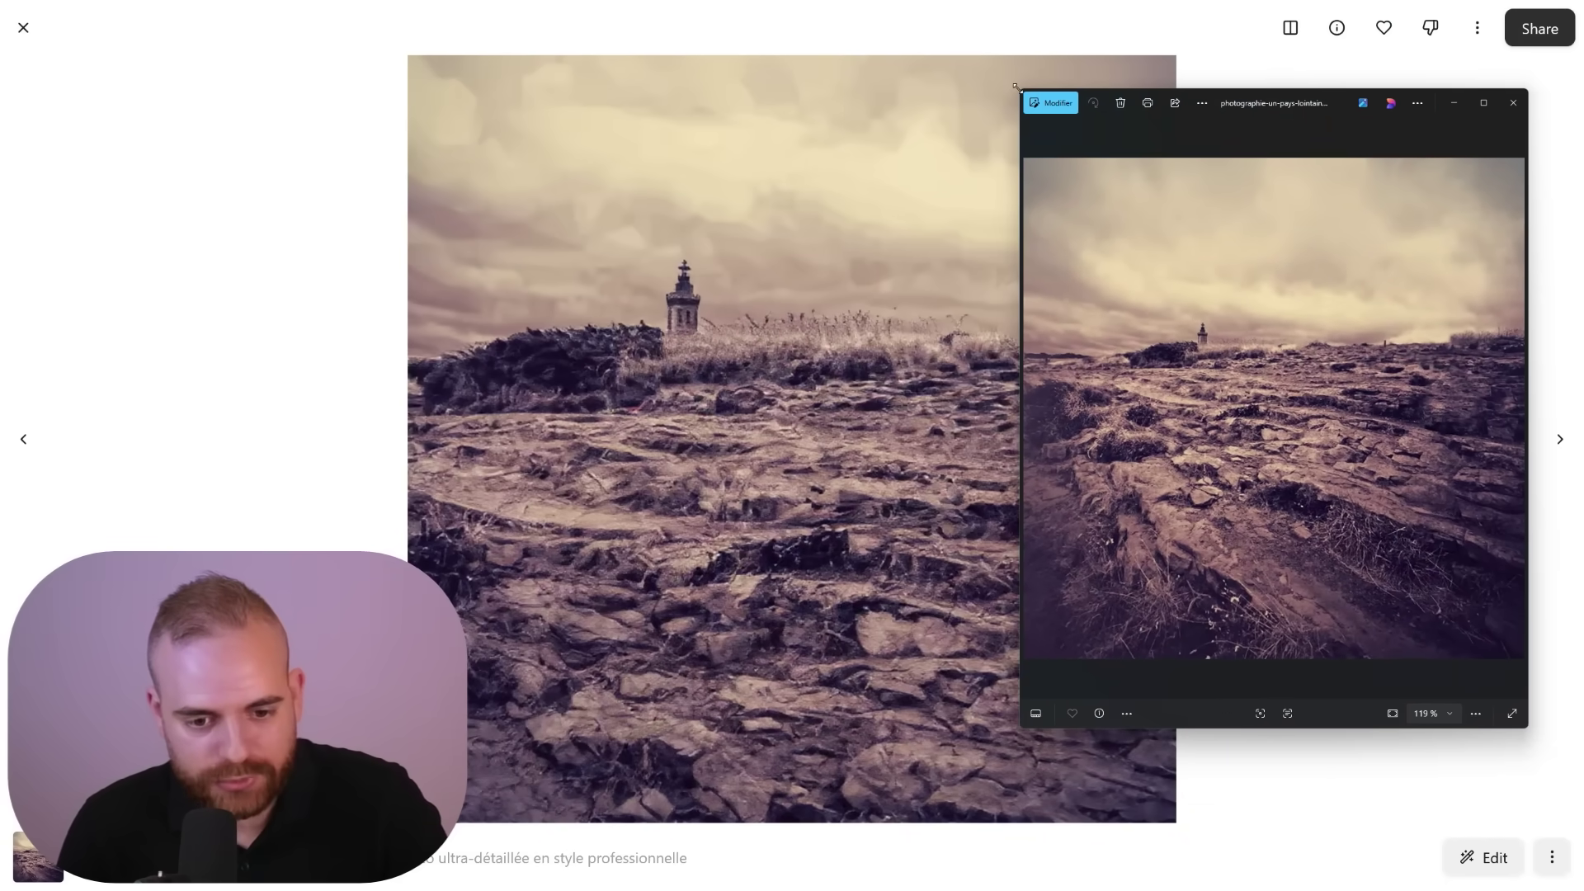
pyautogui.moveTo(1219, 101)
pyautogui.mouseDown()
pyautogui.moveTo(1279, 94)
pyautogui.moveTo(1235, 112)
pyautogui.mouseUp()
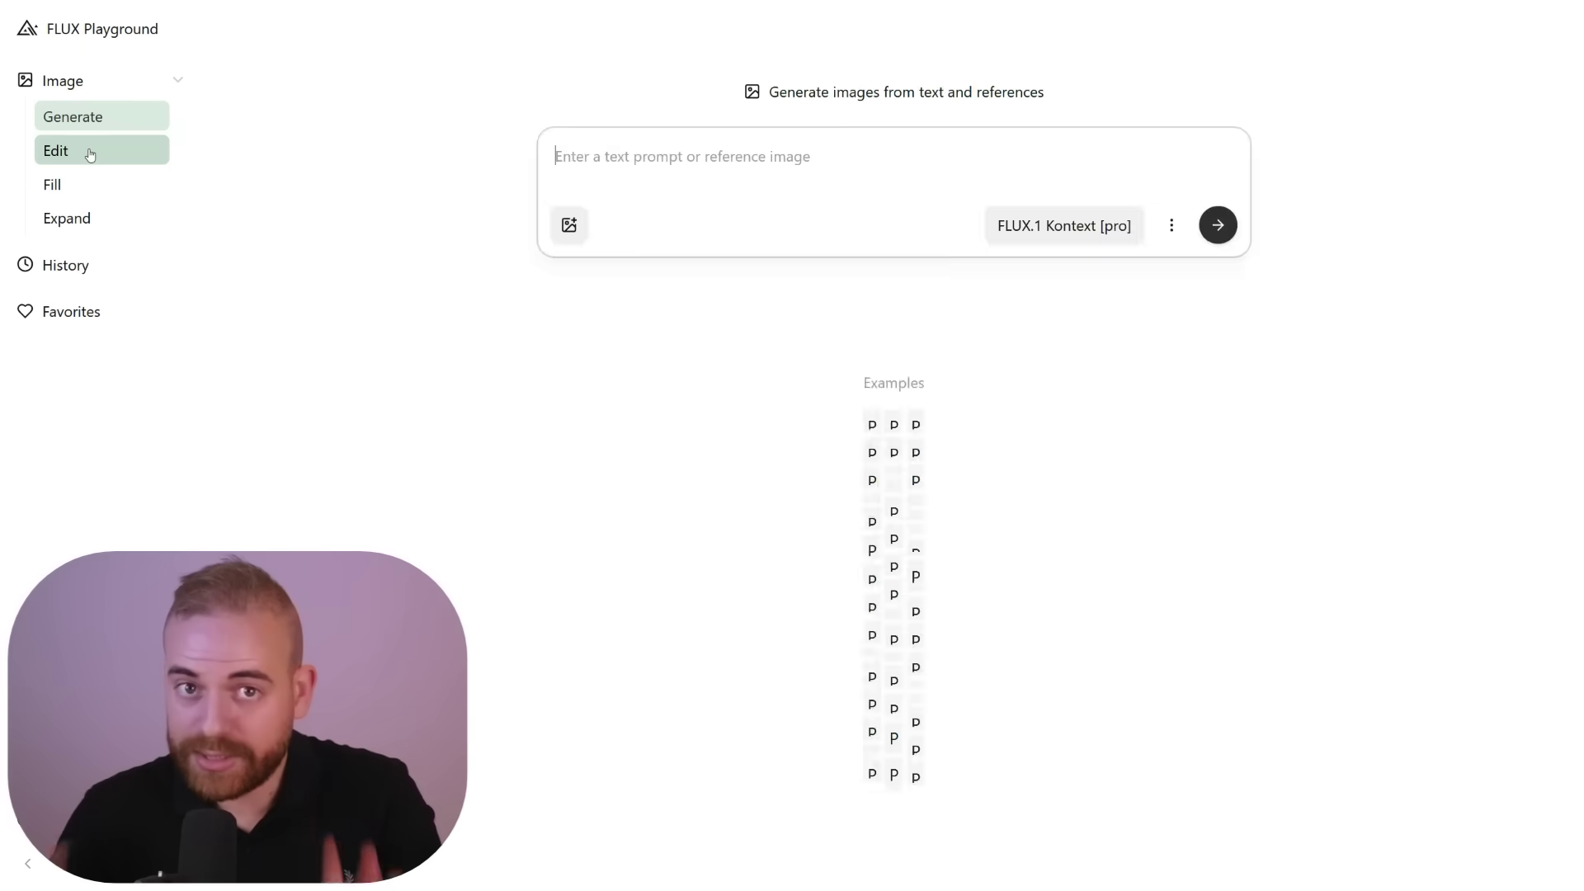
# Step: Start a new image edit with the damaged old photo of two women and a baby, using the prompt "Coloriser cette photo"
pyautogui.click(91, 153)
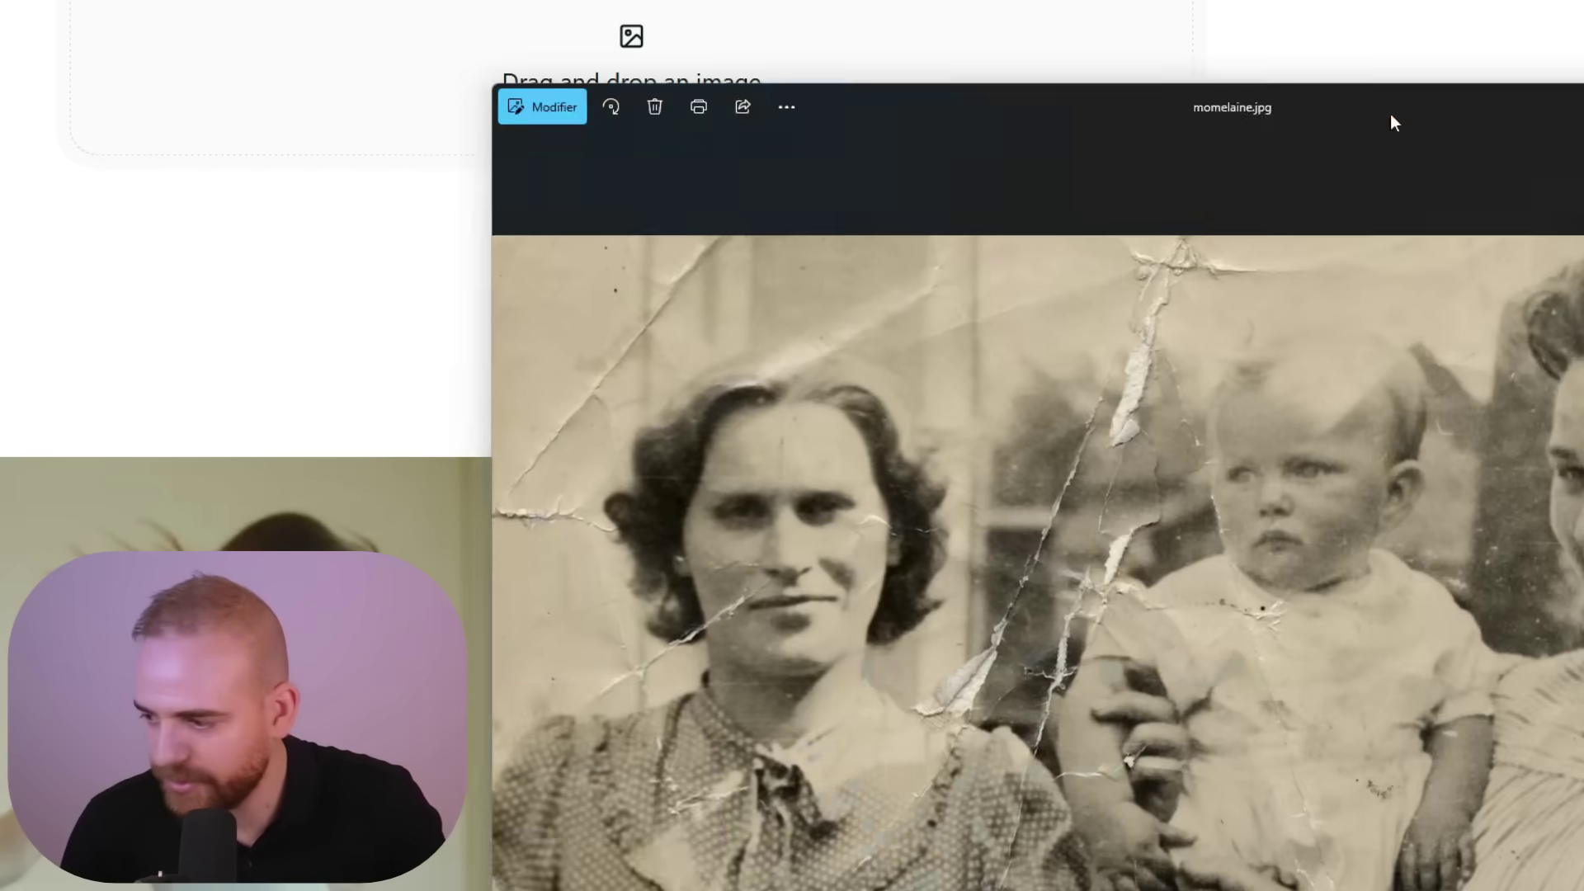
pyautogui.moveTo(1393, 122); pyautogui.dragTo(1583, 116)
pyautogui.moveTo(1506, 60); pyautogui.dragTo(425, 35)
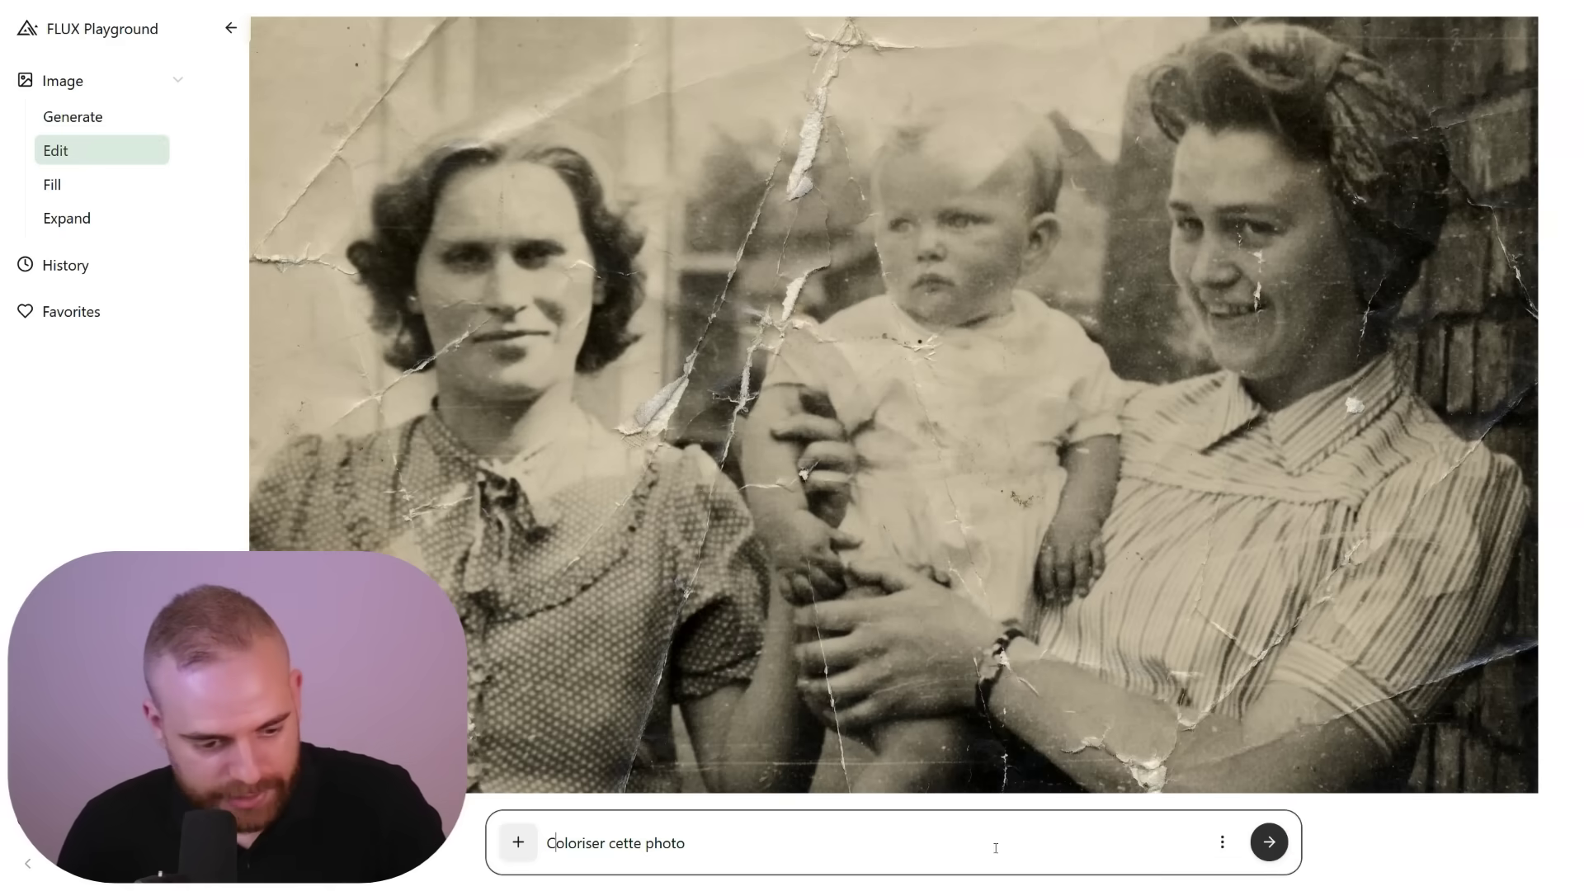
pyautogui.click(1269, 841)
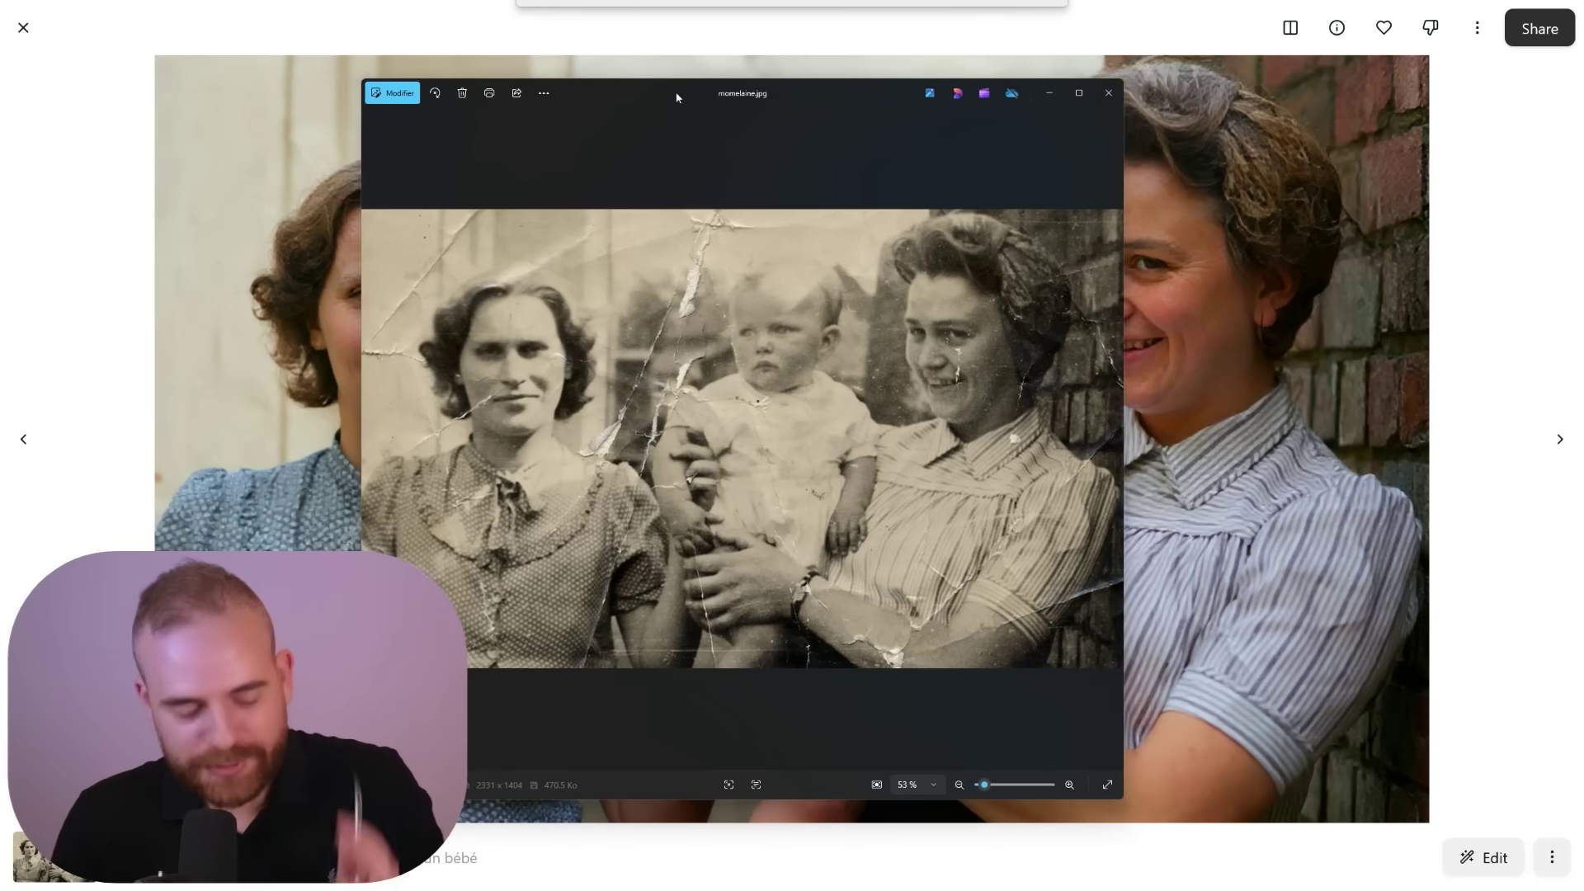
# Step: Compare the detailed-prompt colourised photo with the original, and view a second-row result of the prompt "Coloriser cette photo" at full size
pyautogui.moveTo(679, 99); pyautogui.dragTo(1583, 66)
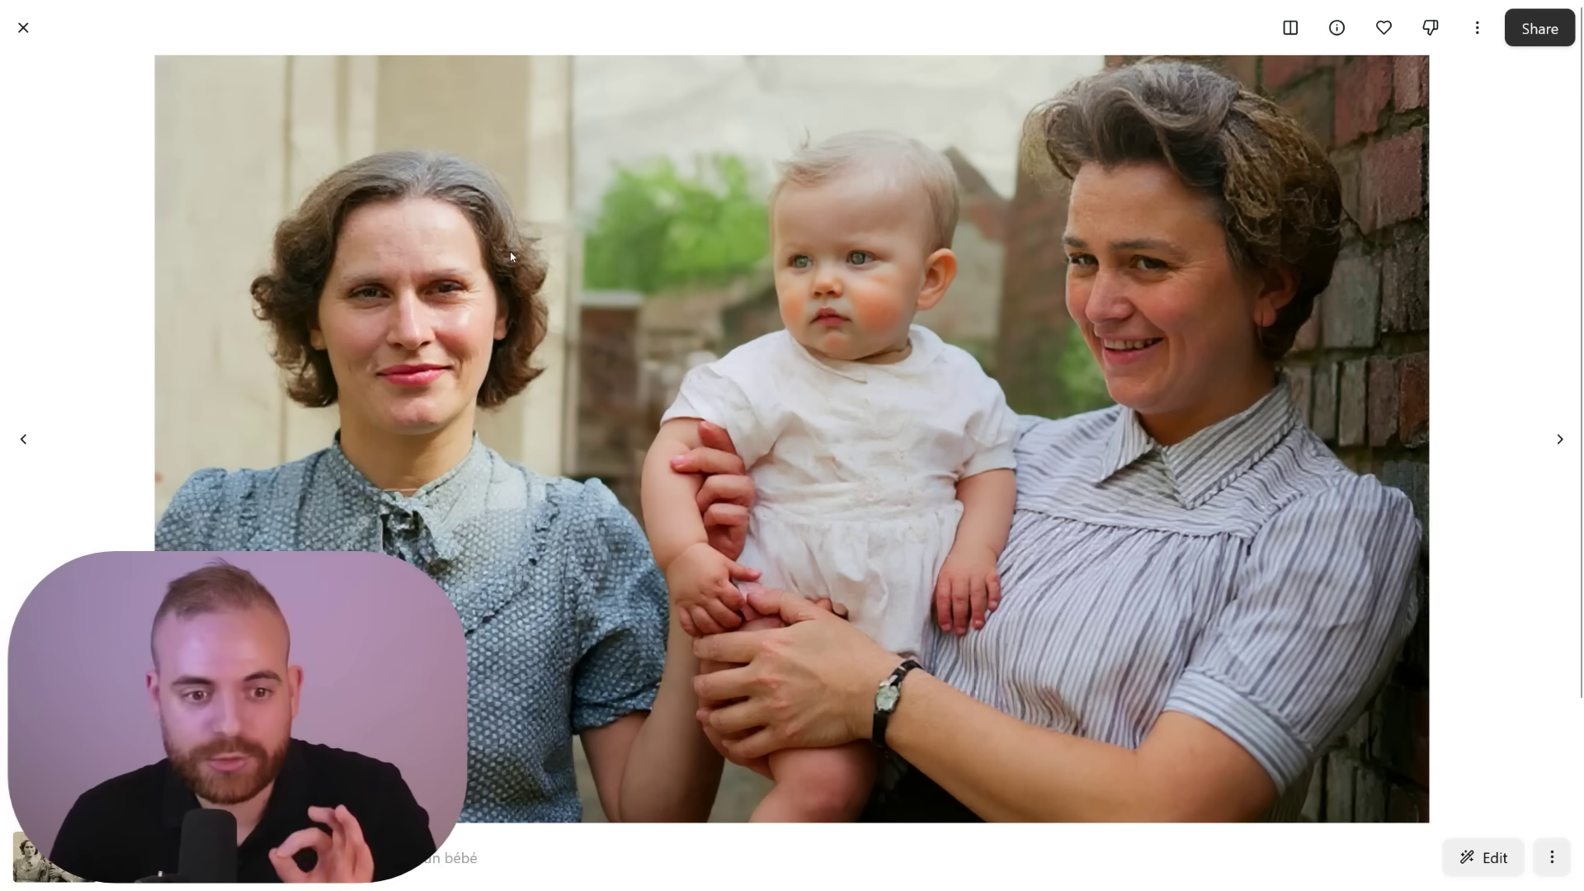
pyautogui.click(24, 27)
pyautogui.scroll(-3, 775, 400)
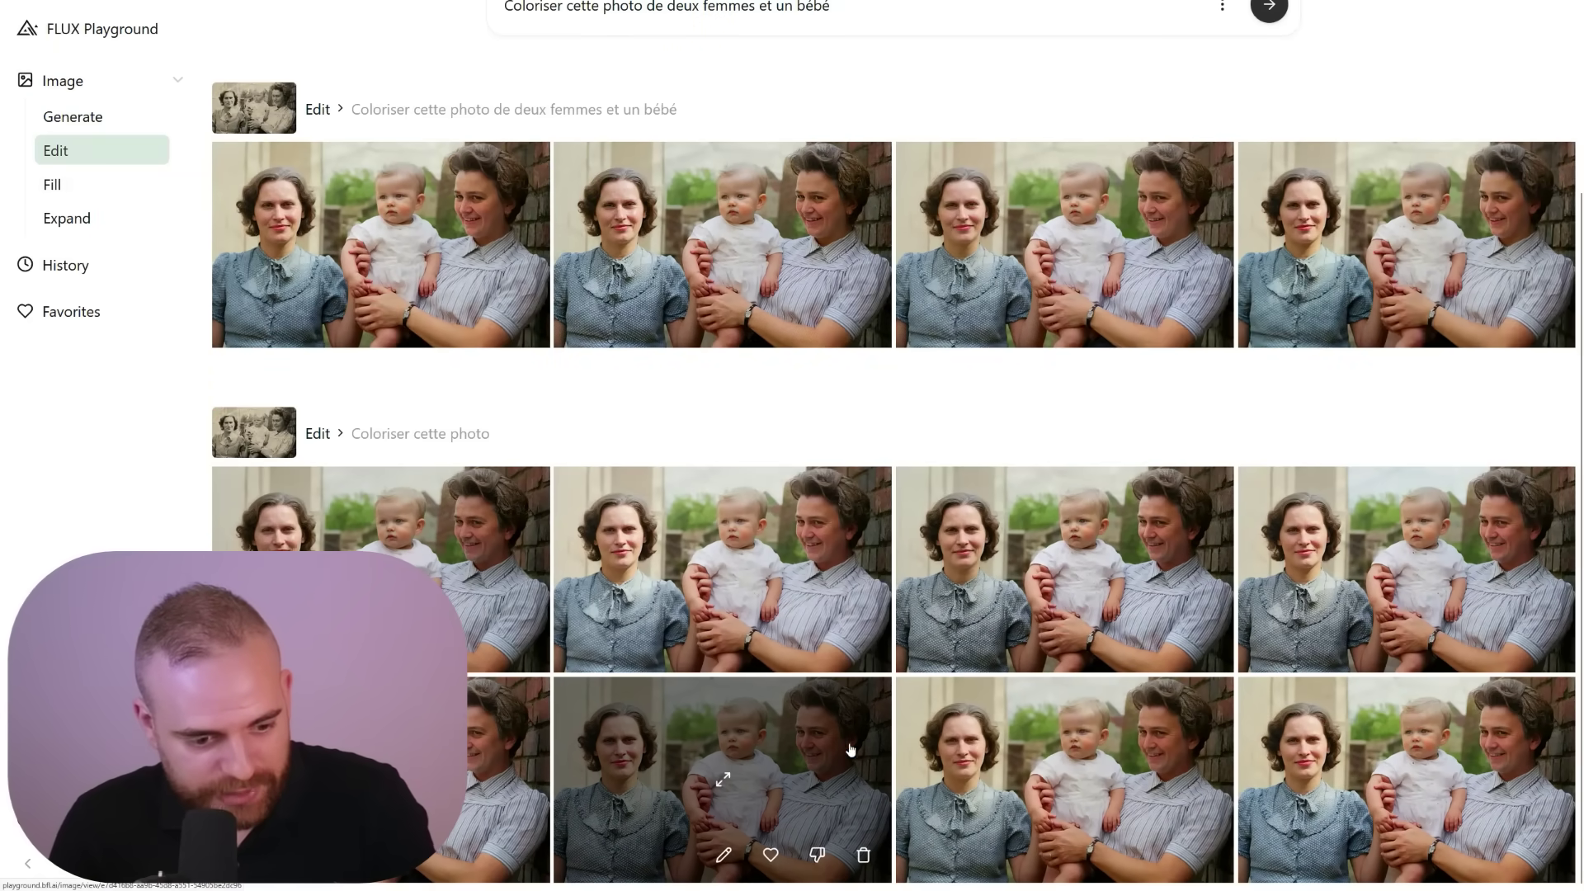
pyautogui.click(850, 743)
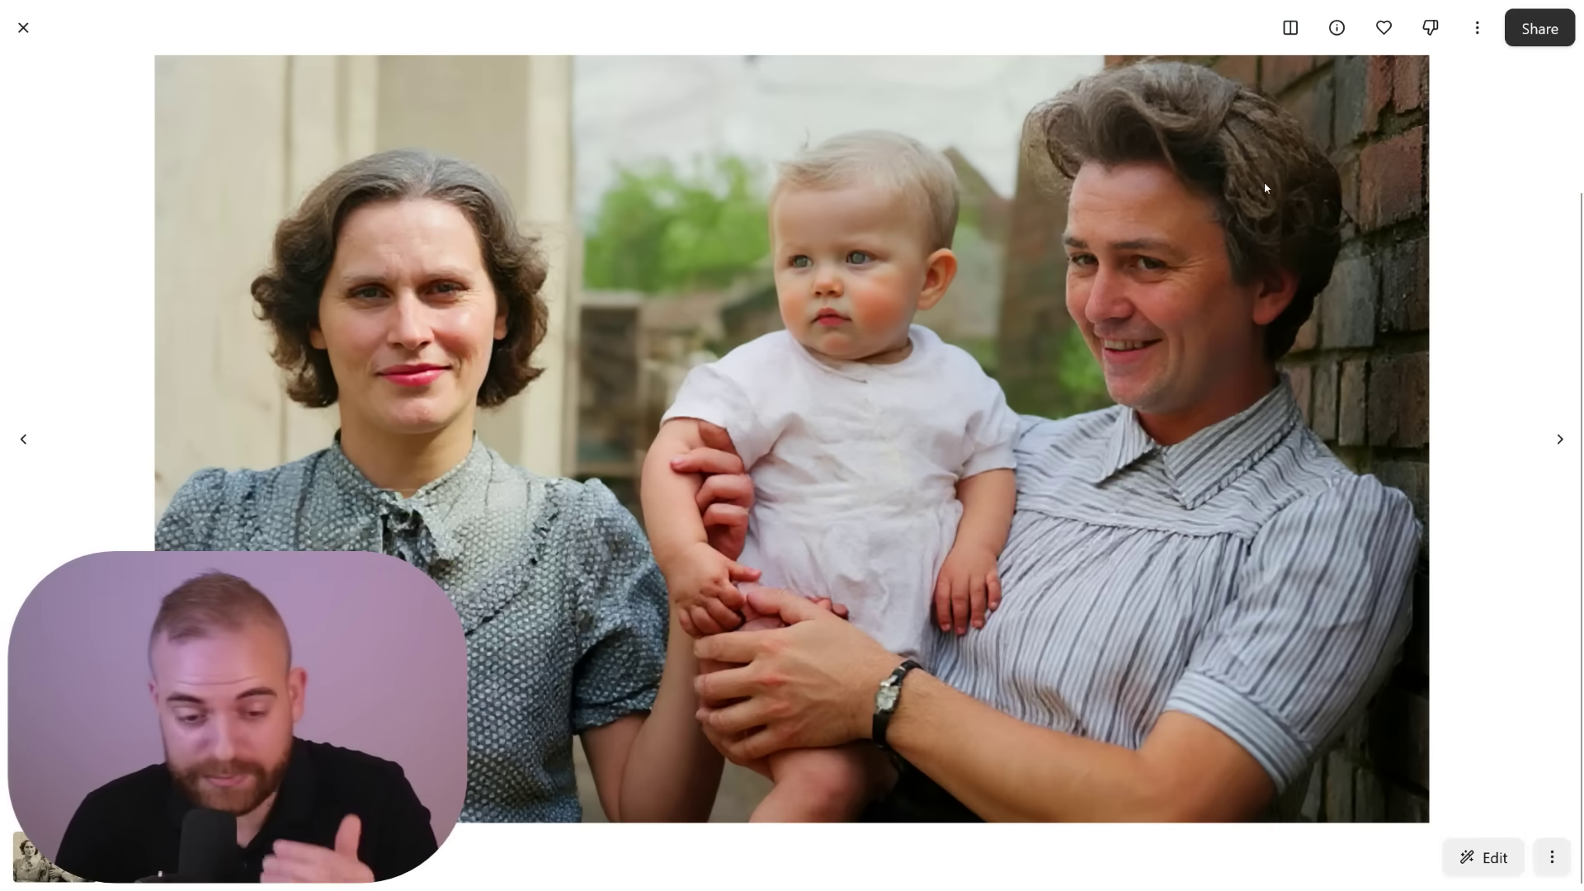
pyautogui.press('Escape')
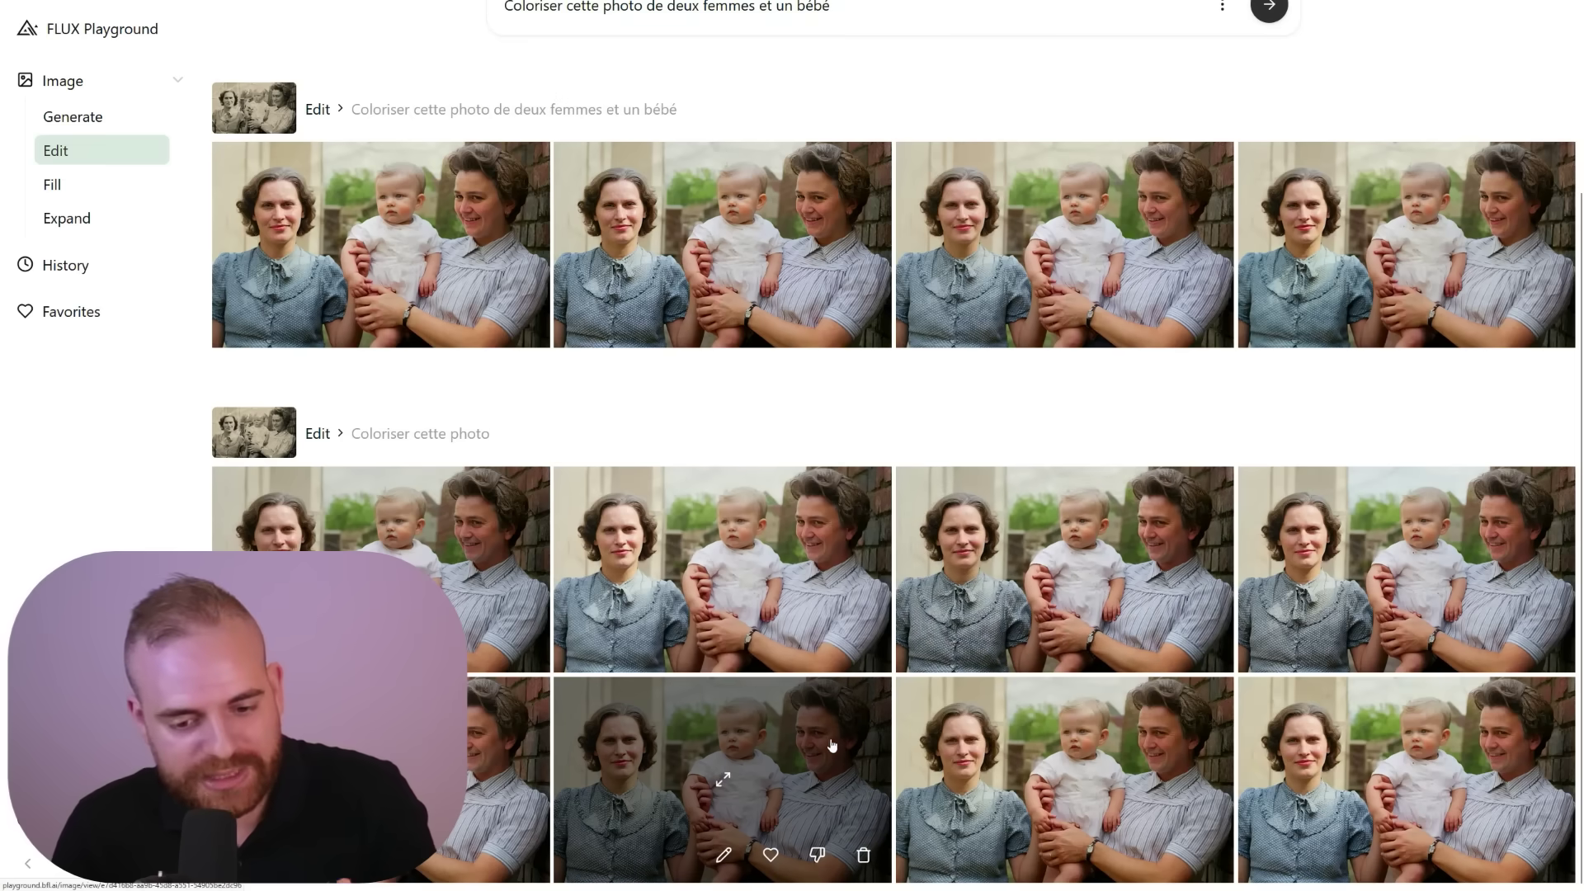
# Step: Compare the results of the prompt "Coloriser cette photo de deux femmes et un bébé" with the original damaged photo
pyautogui.scroll(3, 833, 685)
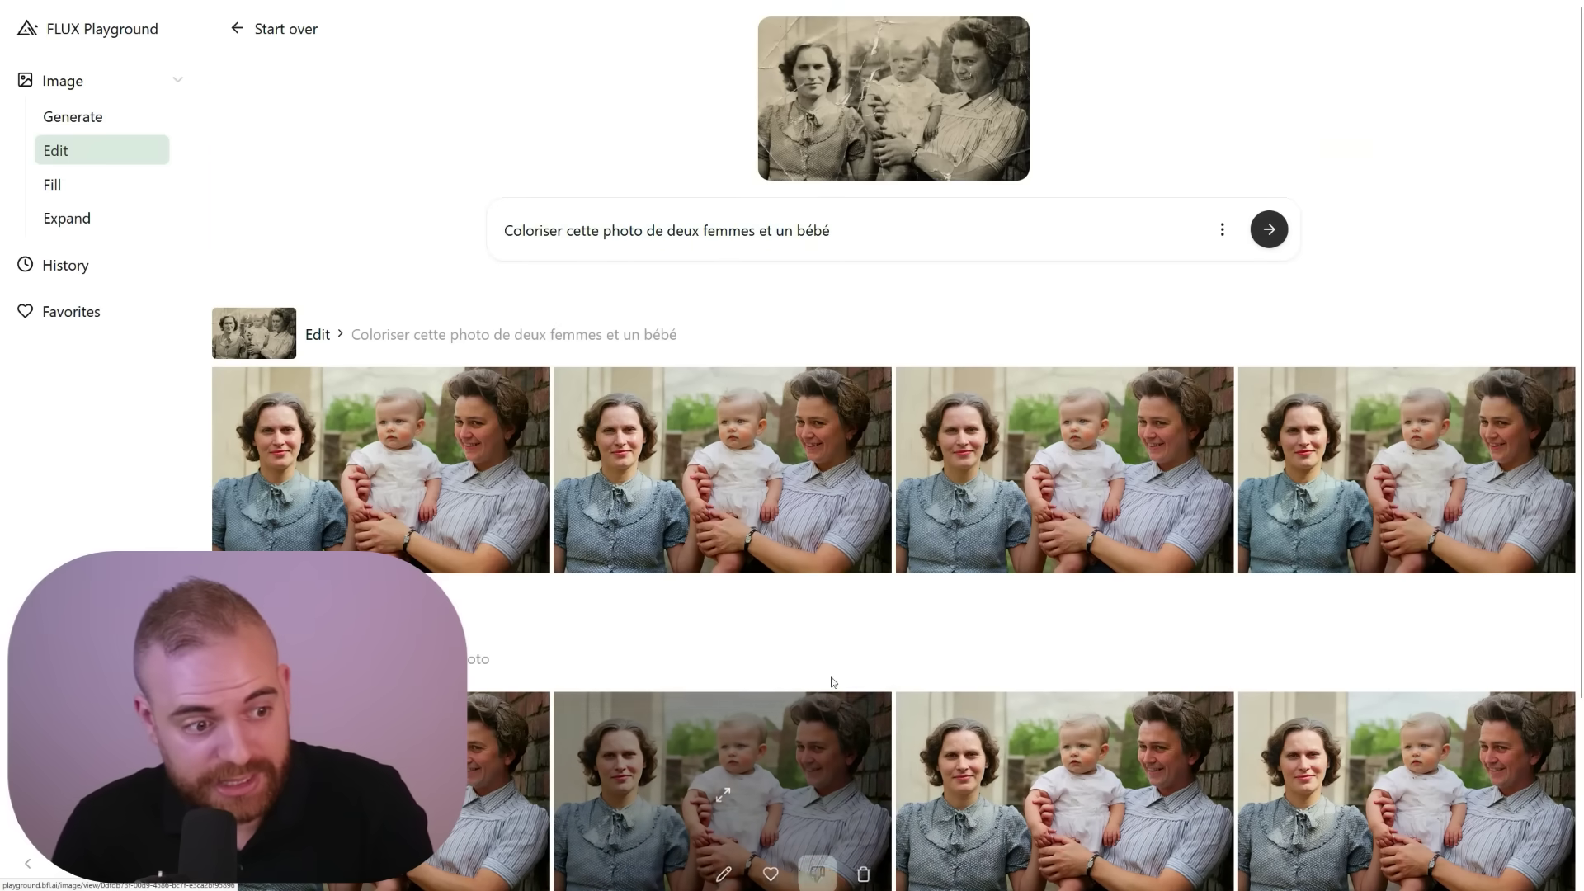
pyautogui.scroll(-3, 472, 317)
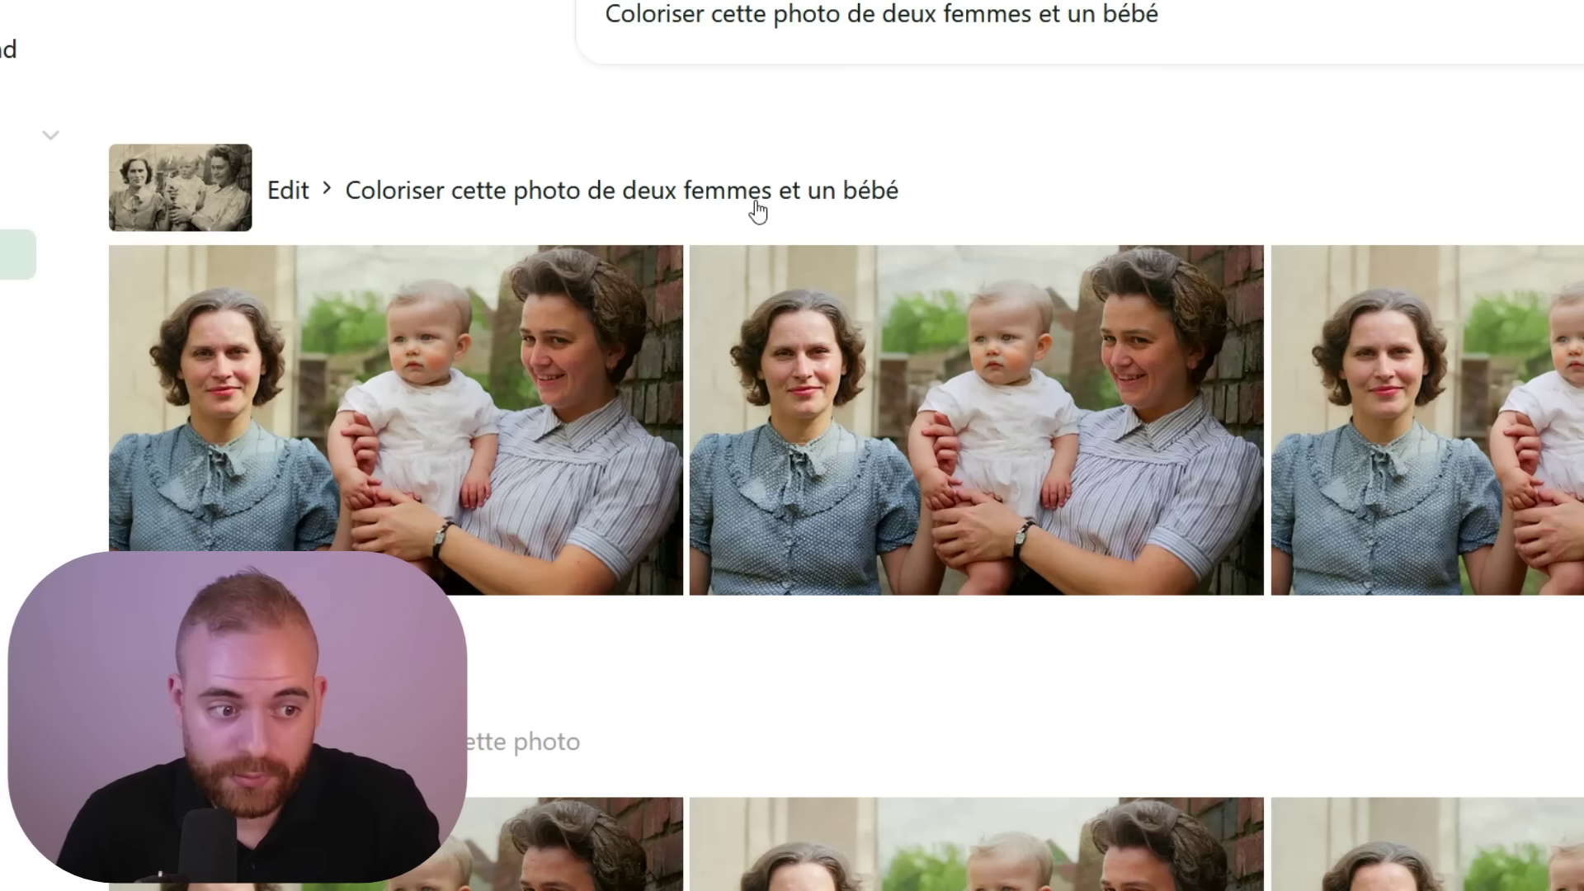
pyautogui.moveTo(833, 266)
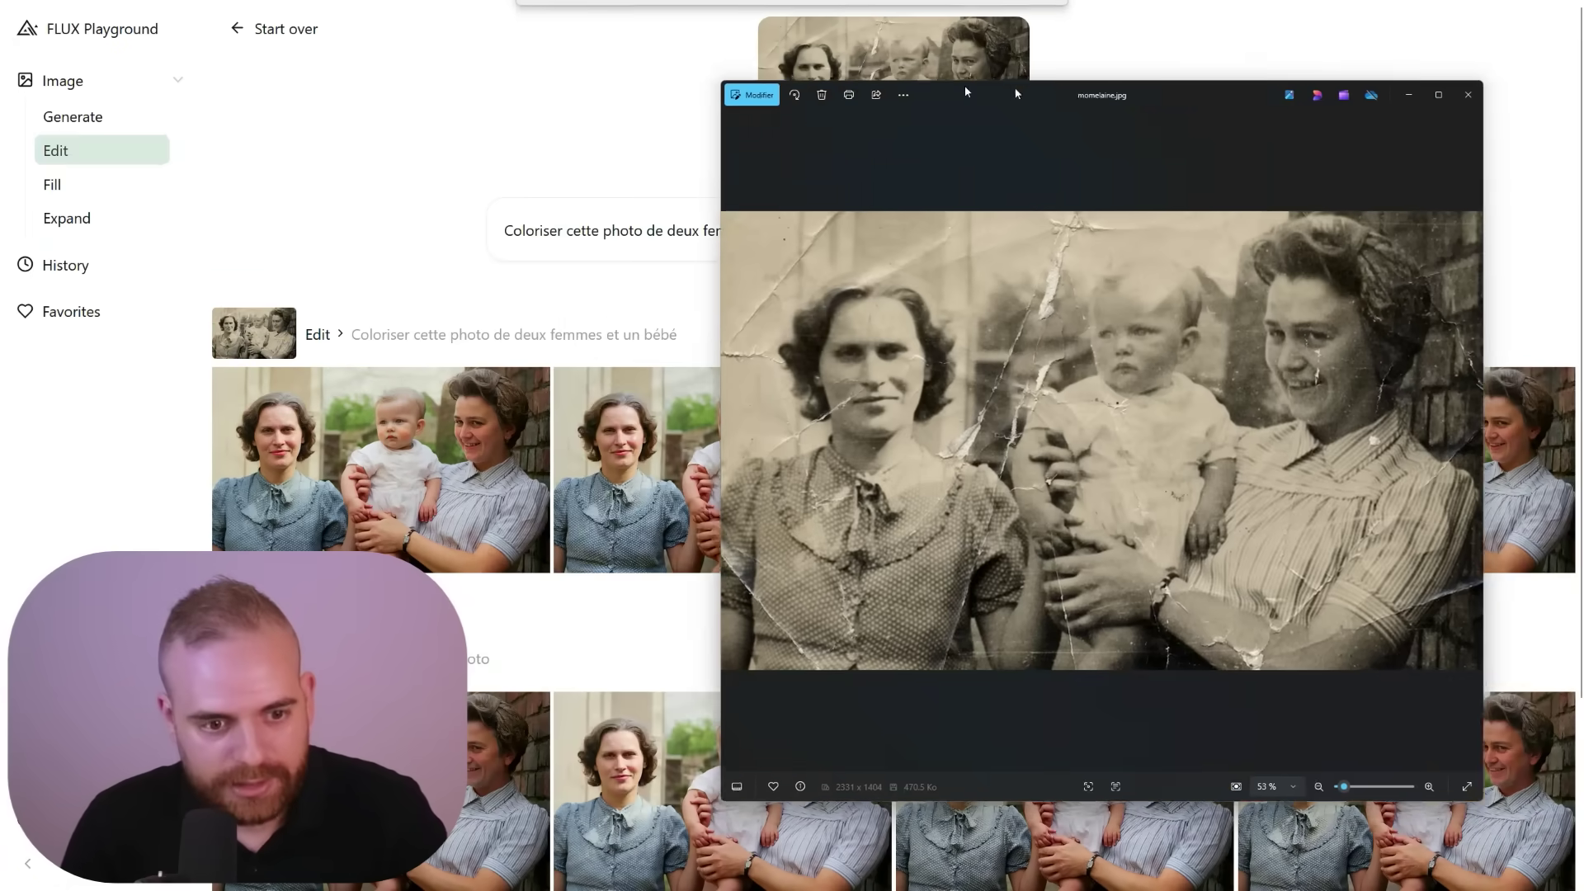
pyautogui.scroll(2, 1198, 352)
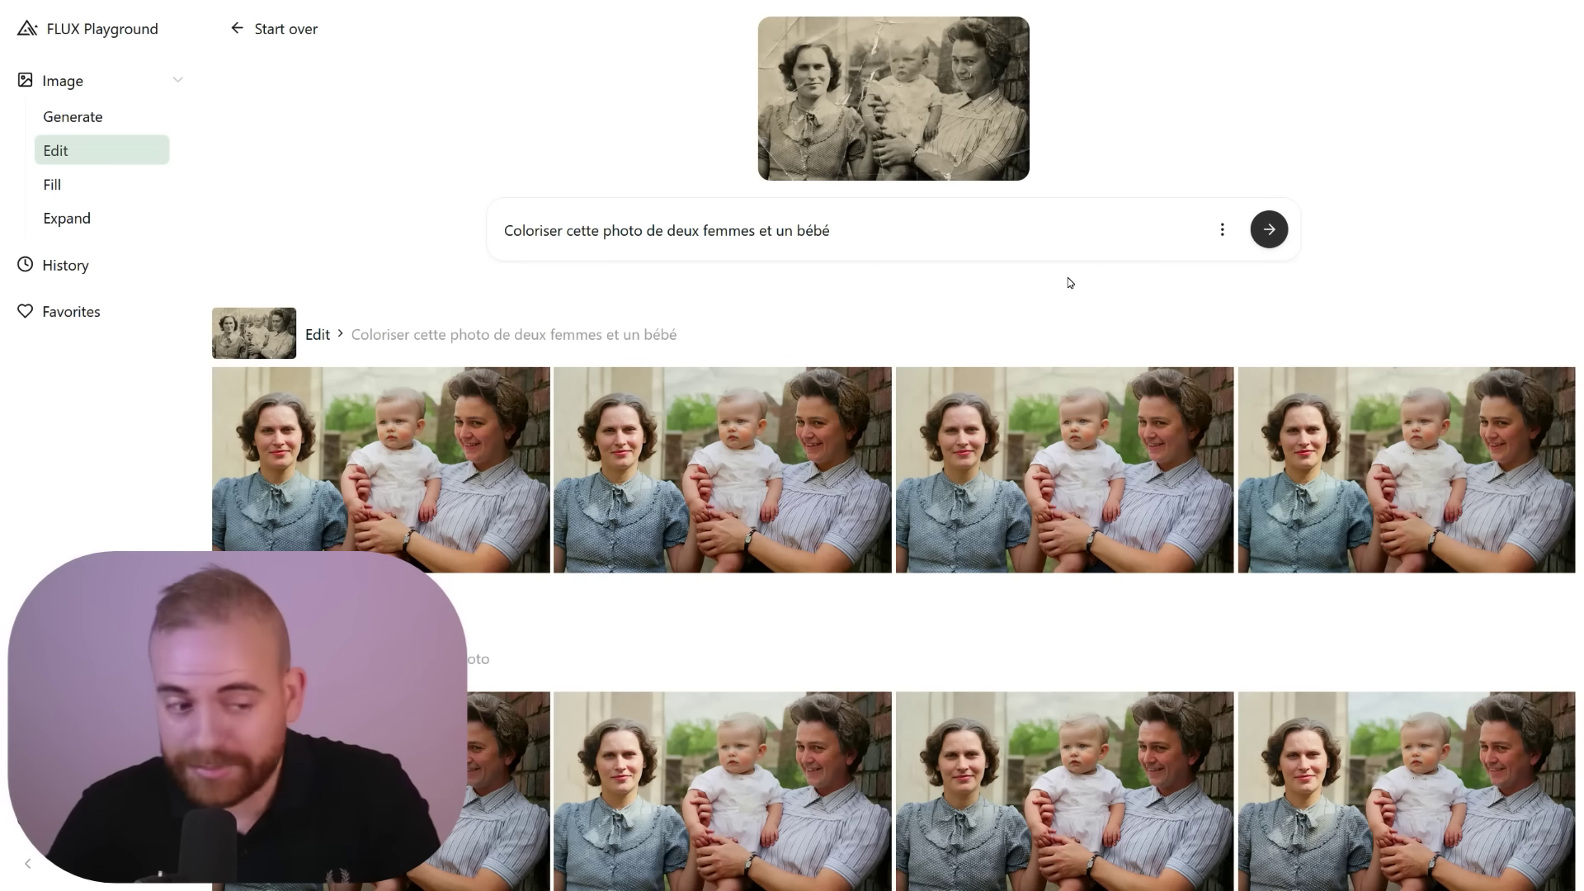
# Step: Edit the second colourised result with the prompt "Changer l'arrière-plan en un magnifique paysage des Alpes" and view the first output at full size
pyautogui.click(849, 397)
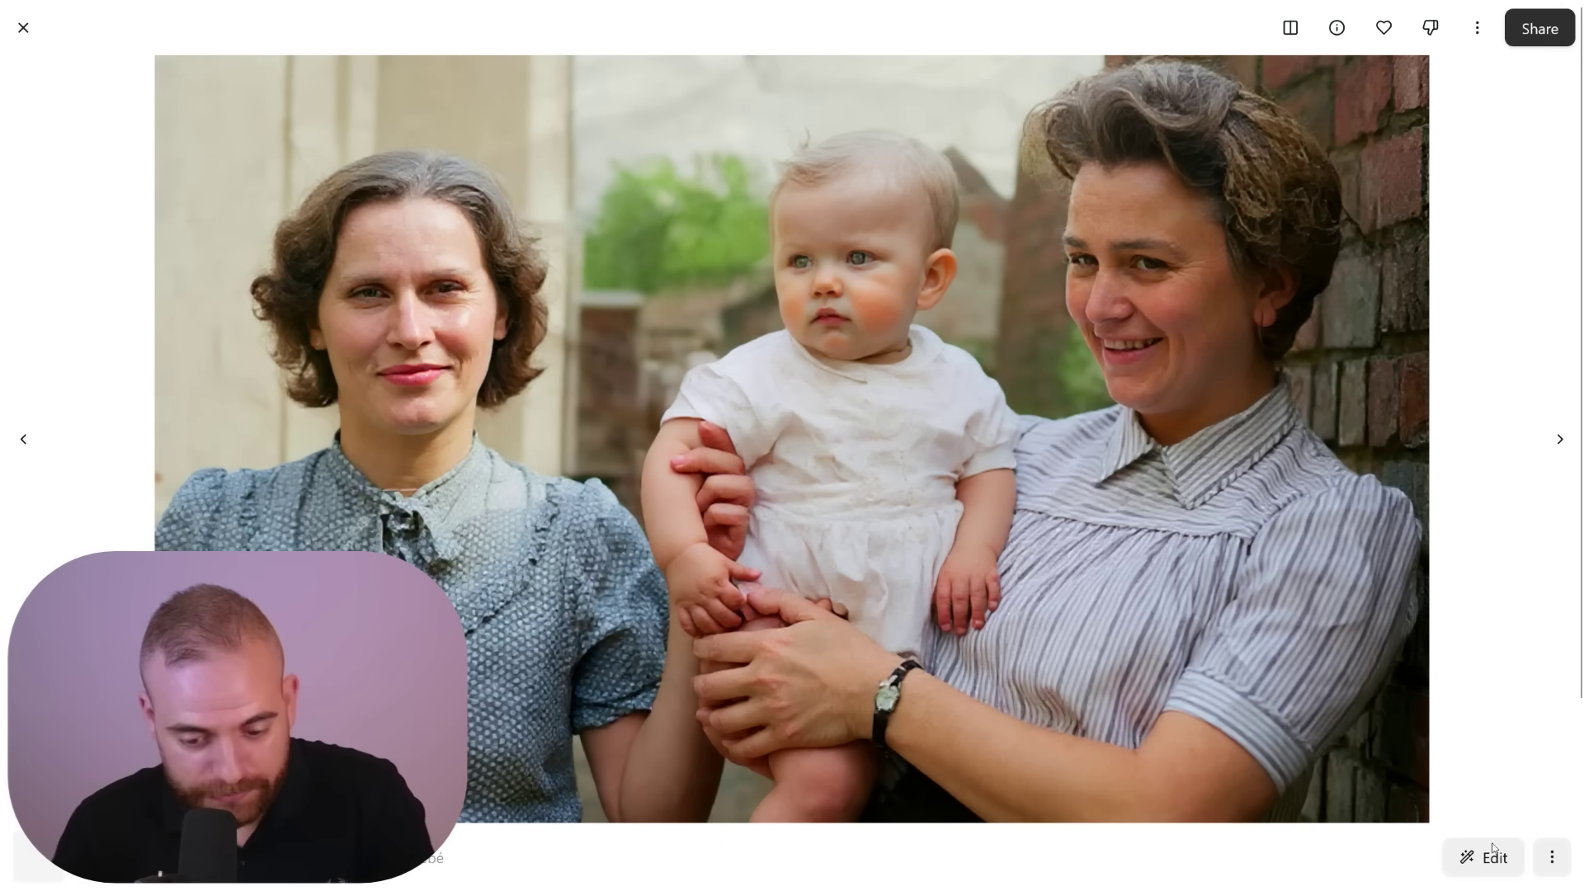
pyautogui.click(1475, 858)
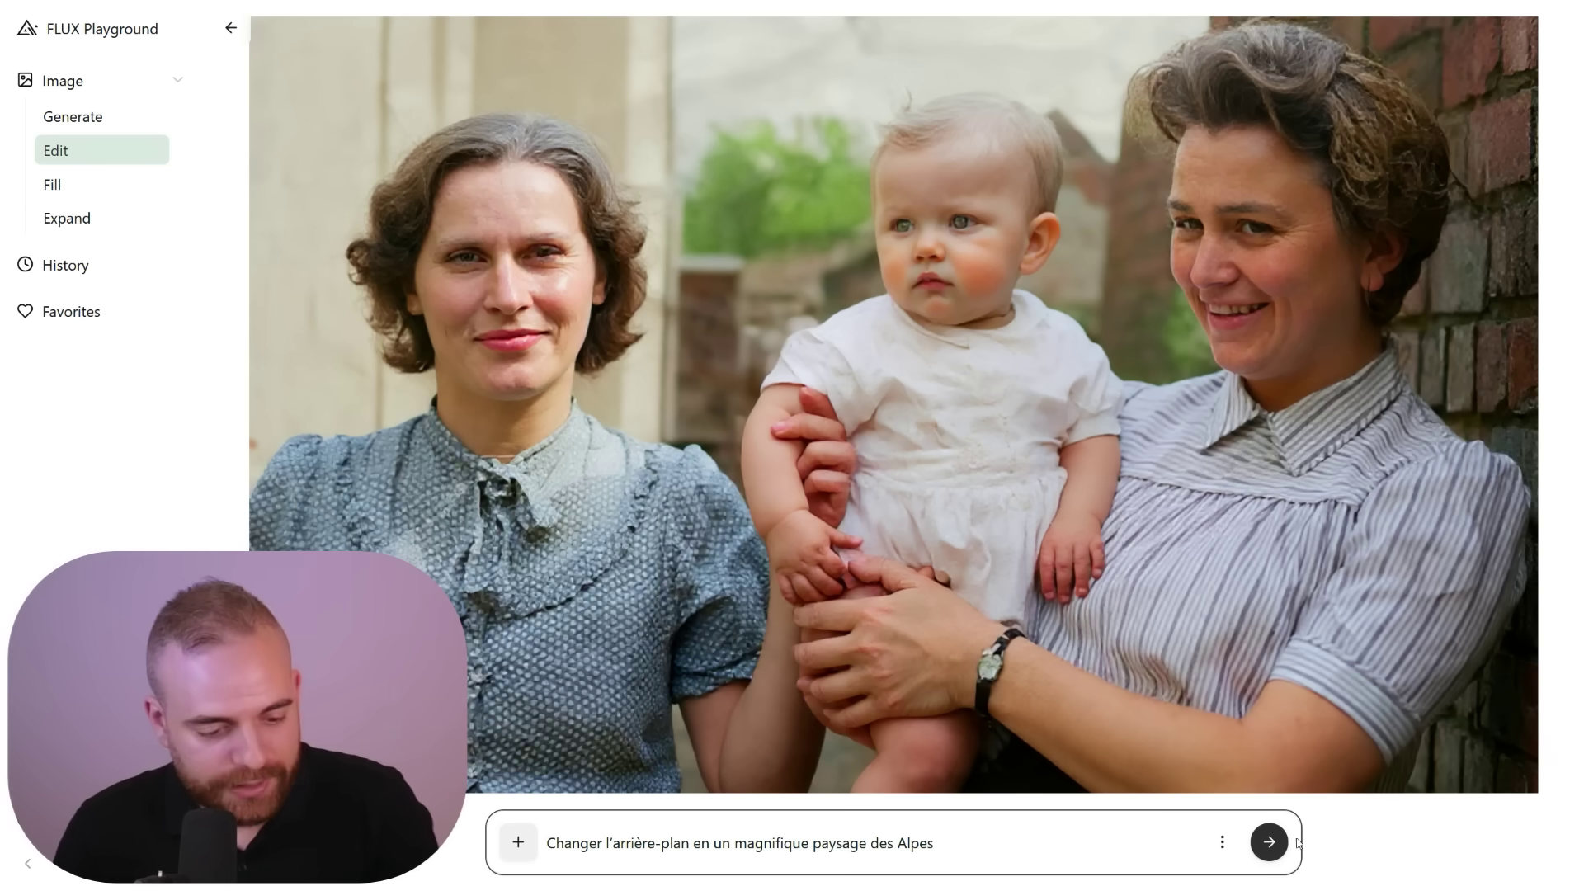
pyautogui.click(1268, 841)
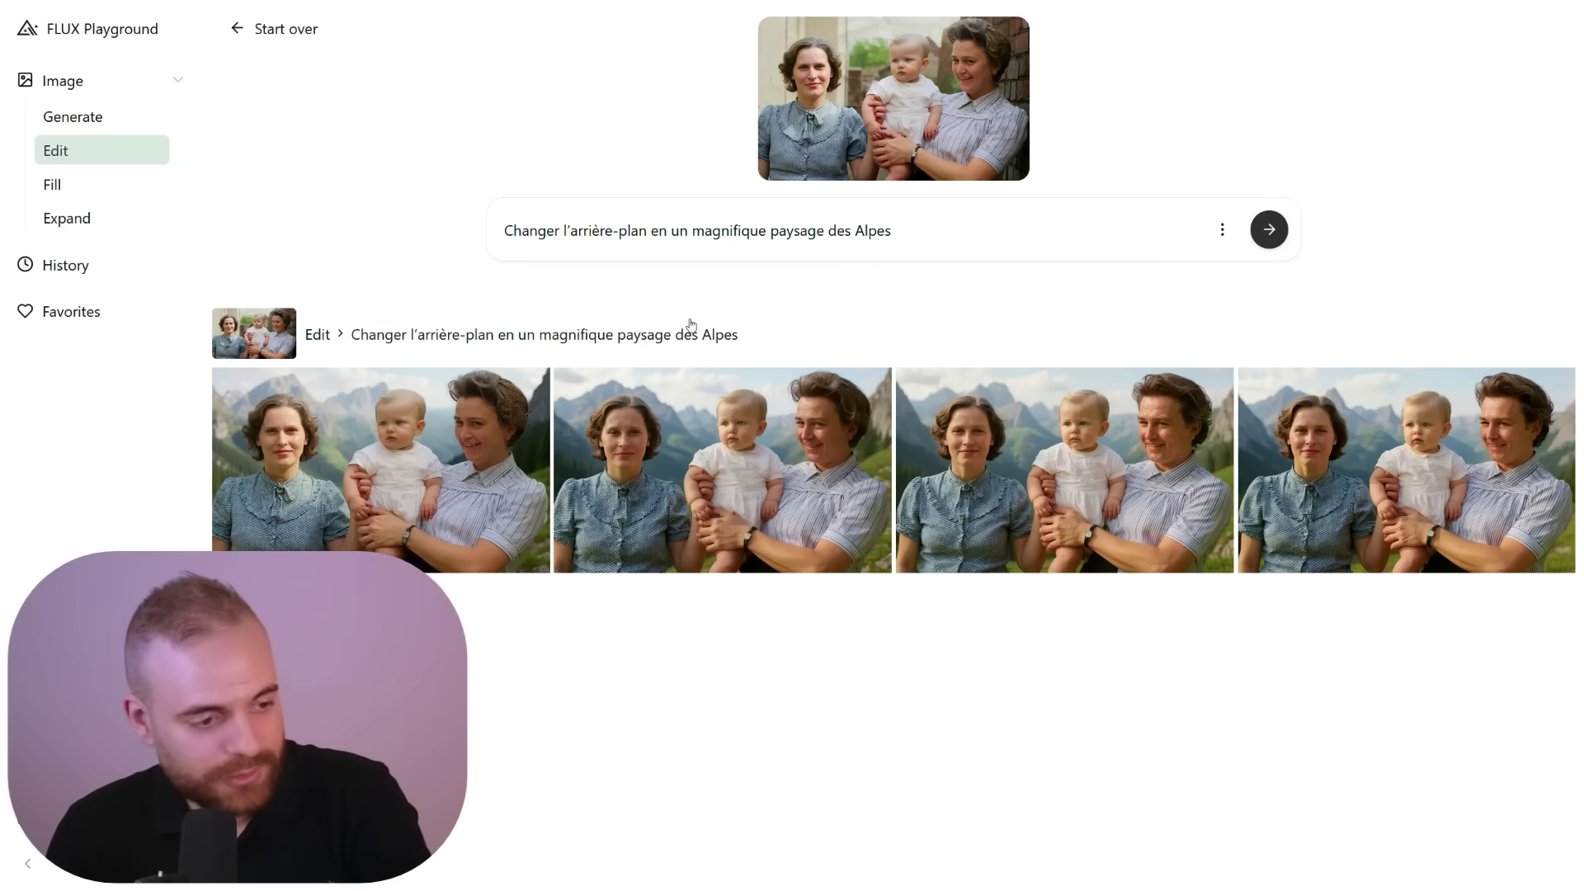
pyautogui.click(439, 398)
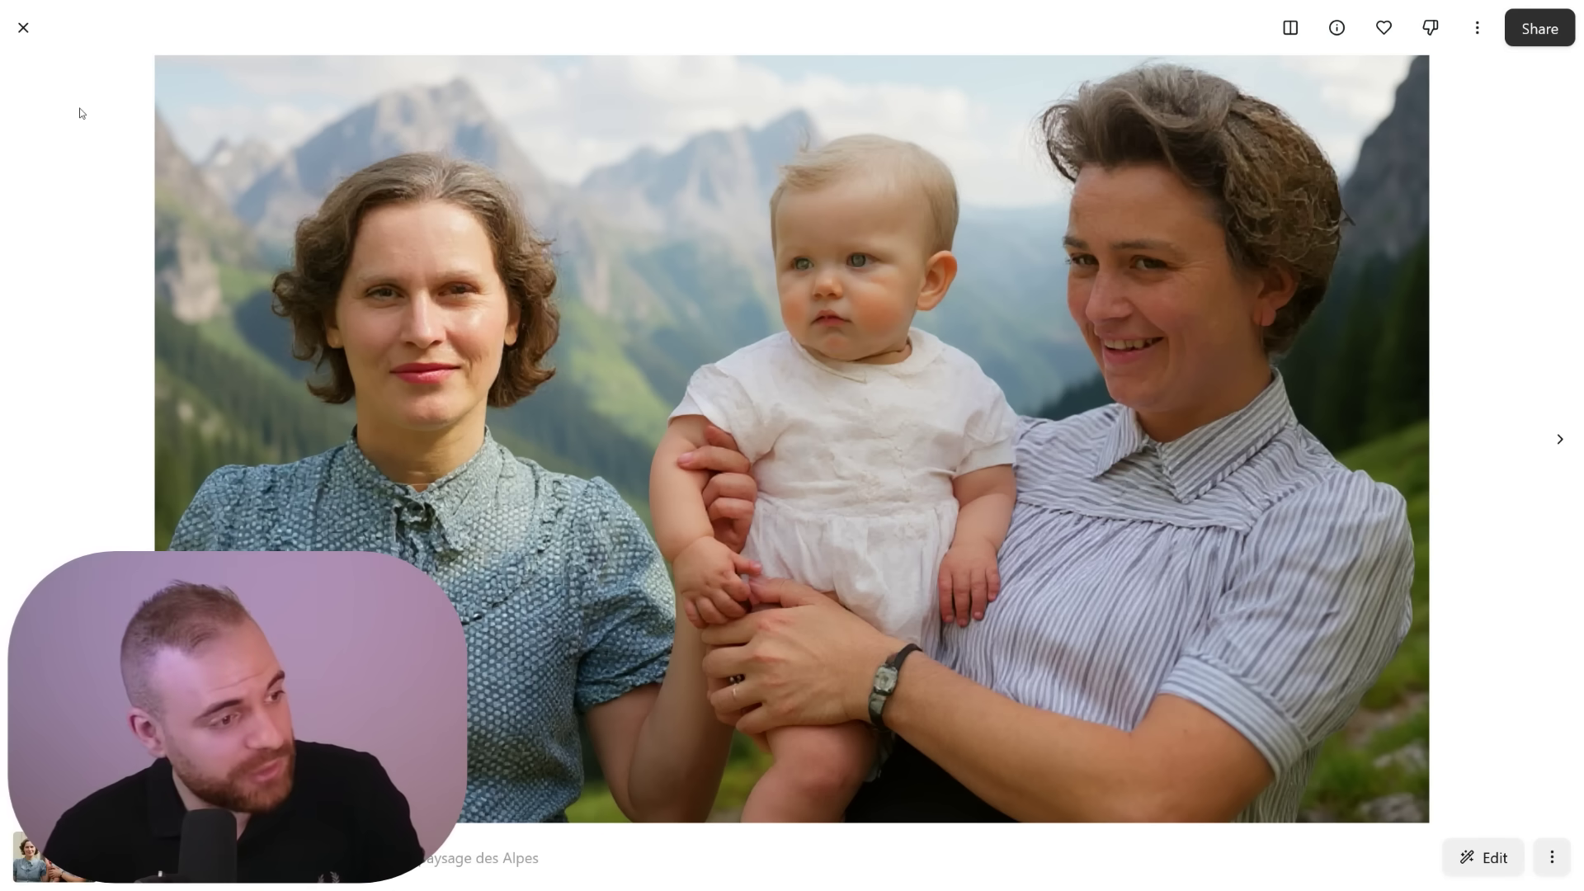
pyautogui.click(25, 29)
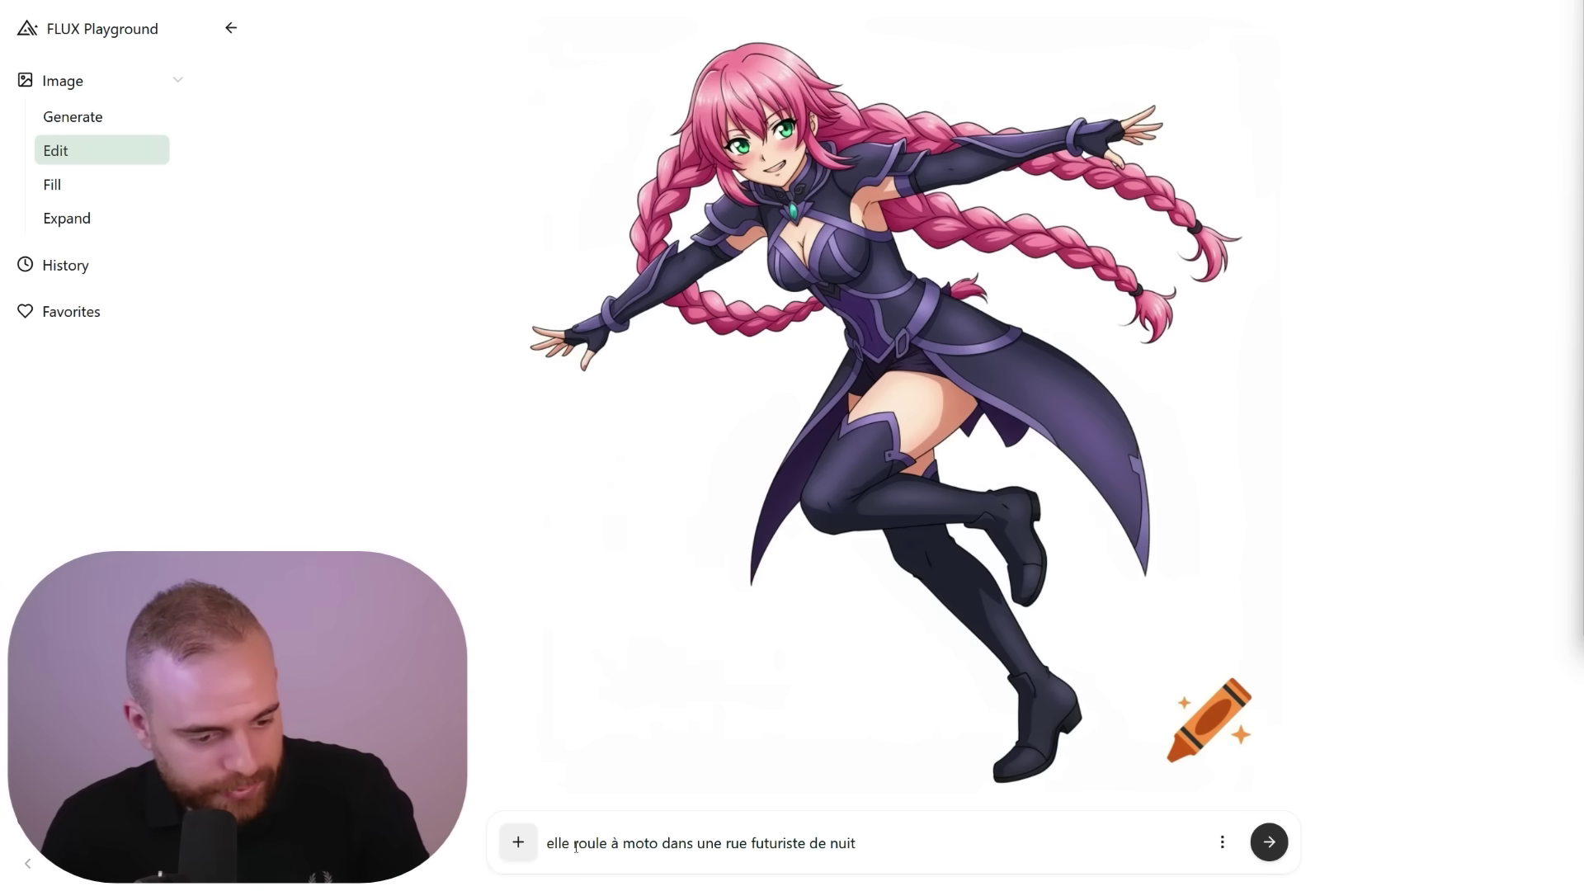
# Step: Generate an edit of the pink-haired anime character with "elle roule à moto dans une rue futuriste de nuit" and view the second result
pyautogui.click(1269, 842)
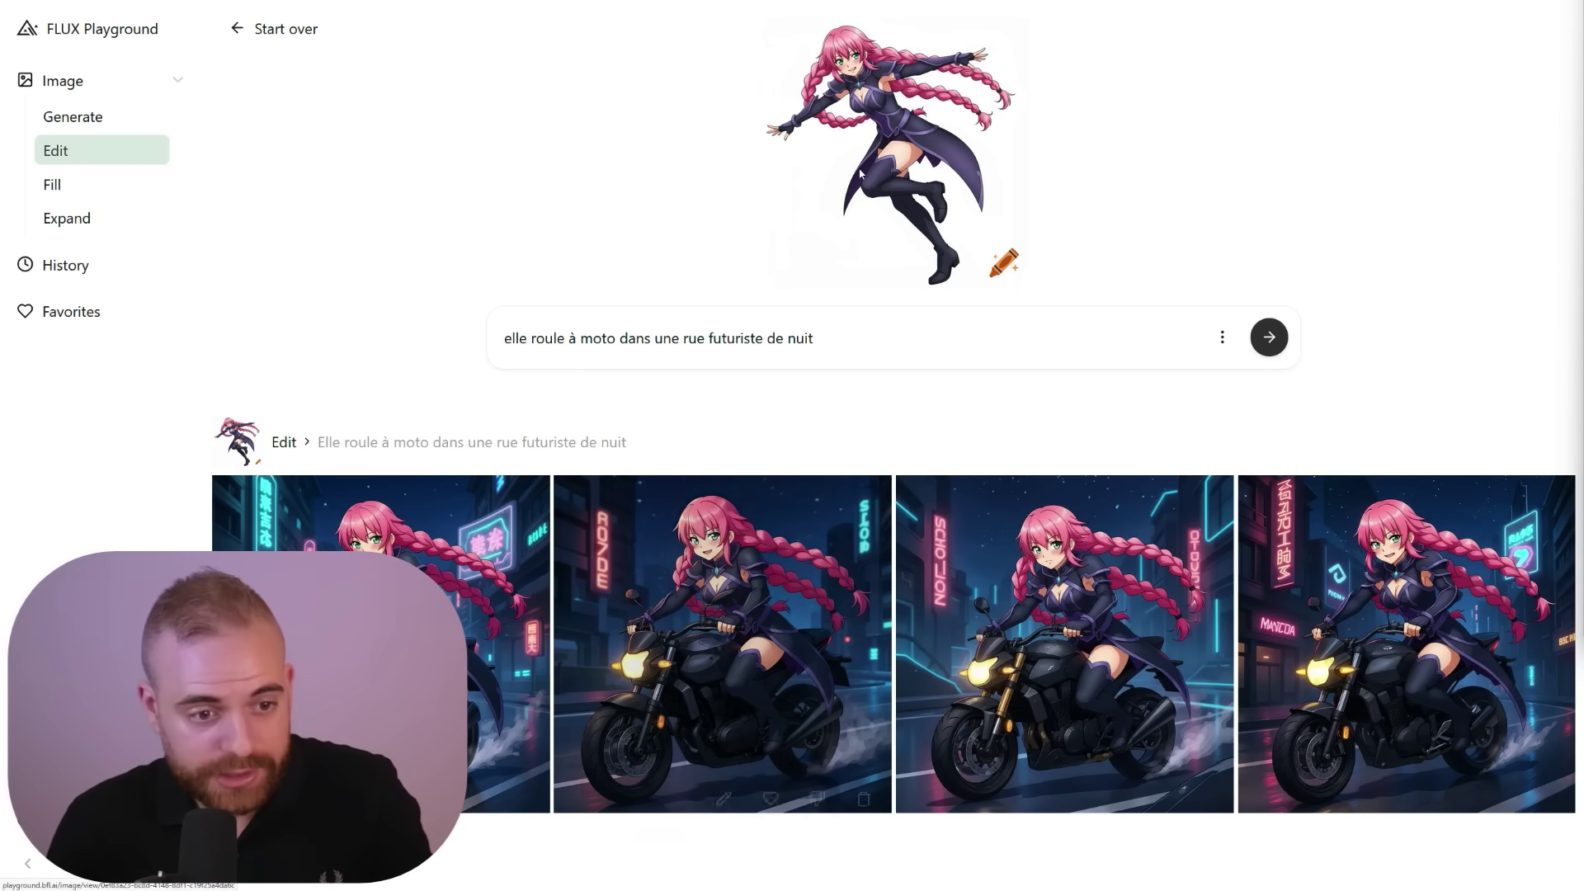
pyautogui.click(788, 522)
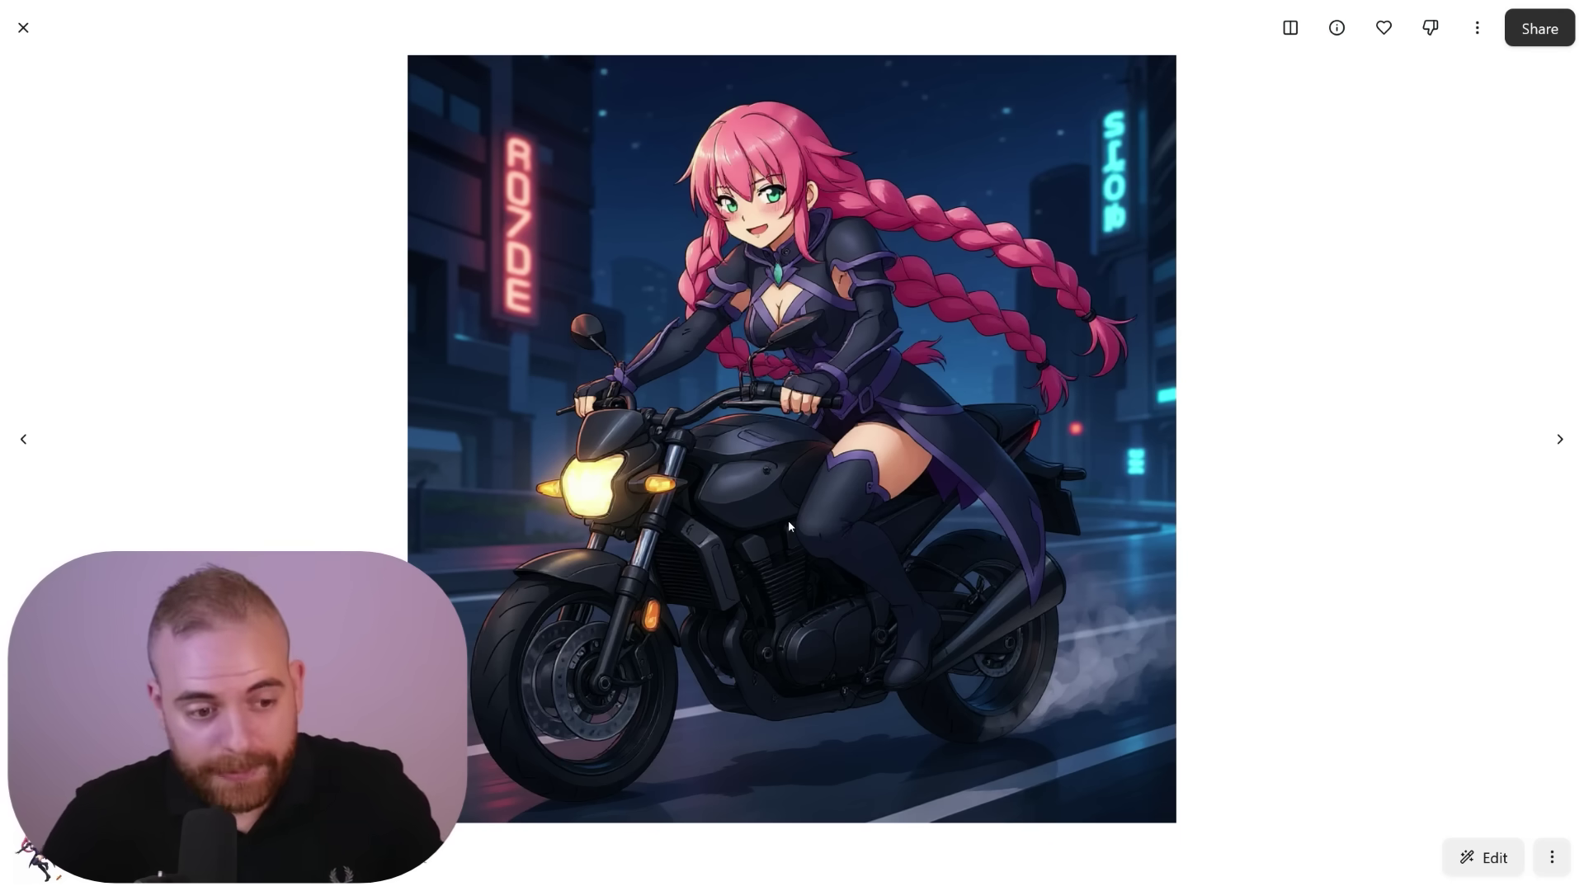
pyautogui.click(23, 28)
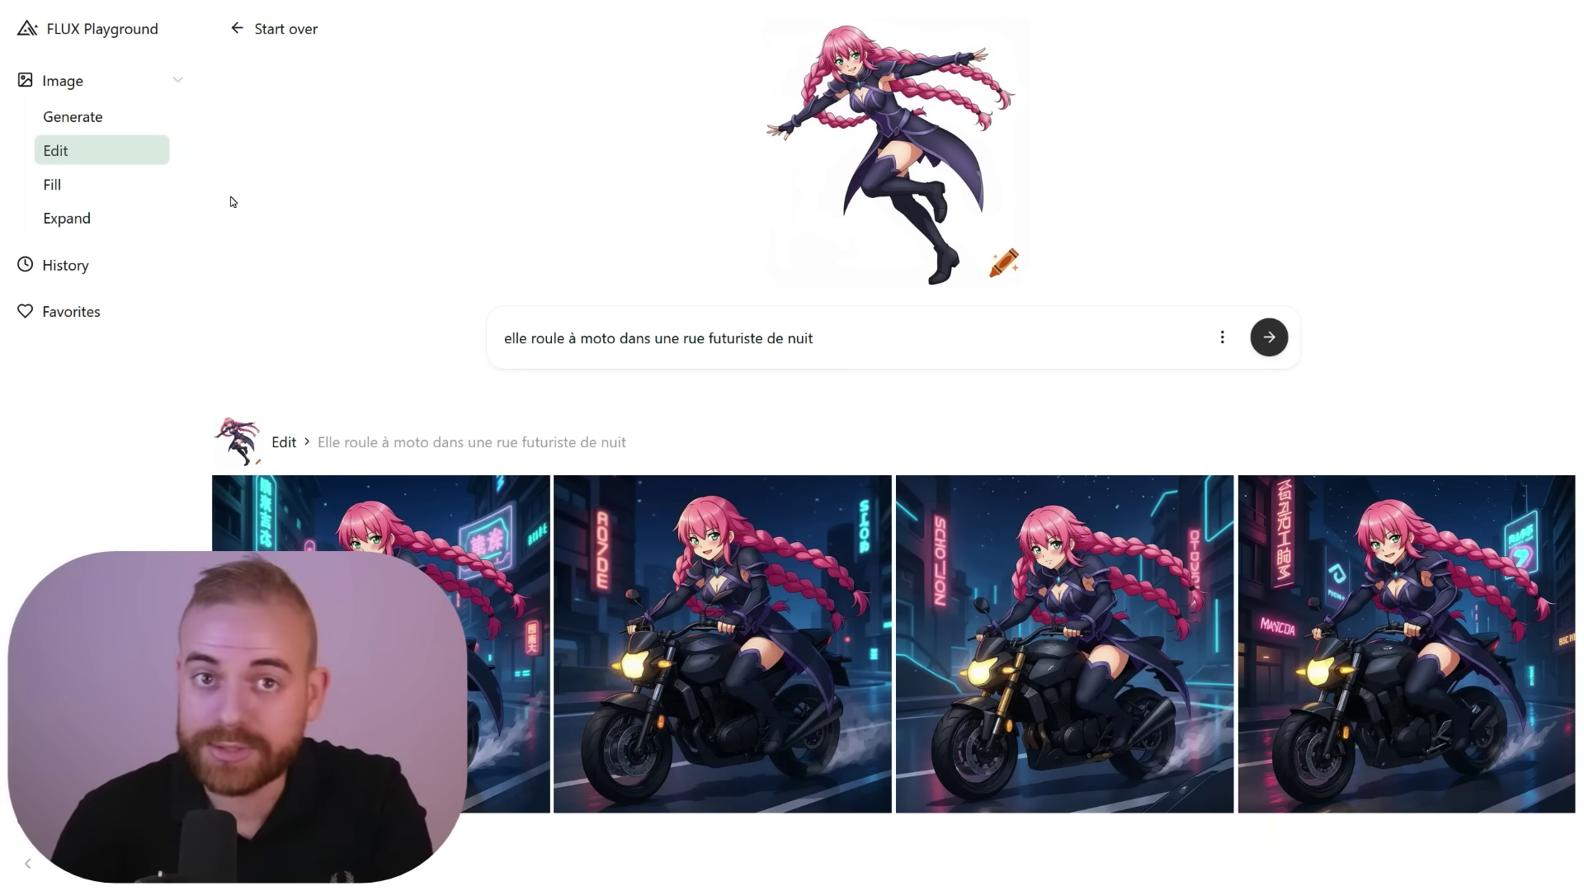
# Step: Switch to the Fill mode and load the photo of the woman filming herself with a phone and ring light
pyautogui.click(78, 204)
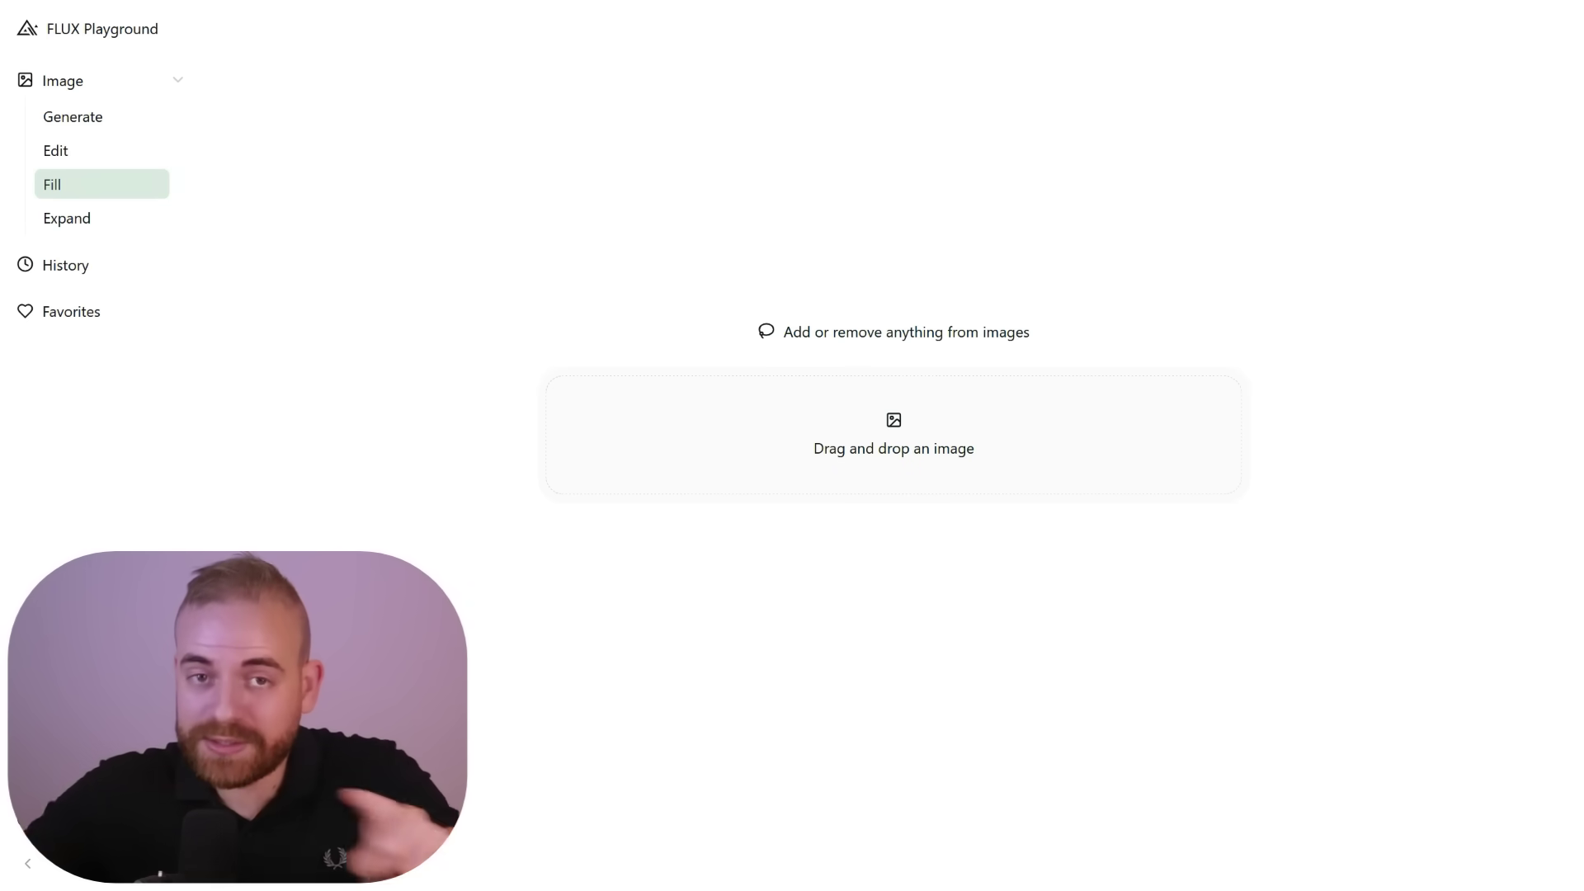
pyautogui.hotkey('alt', 'Tab')
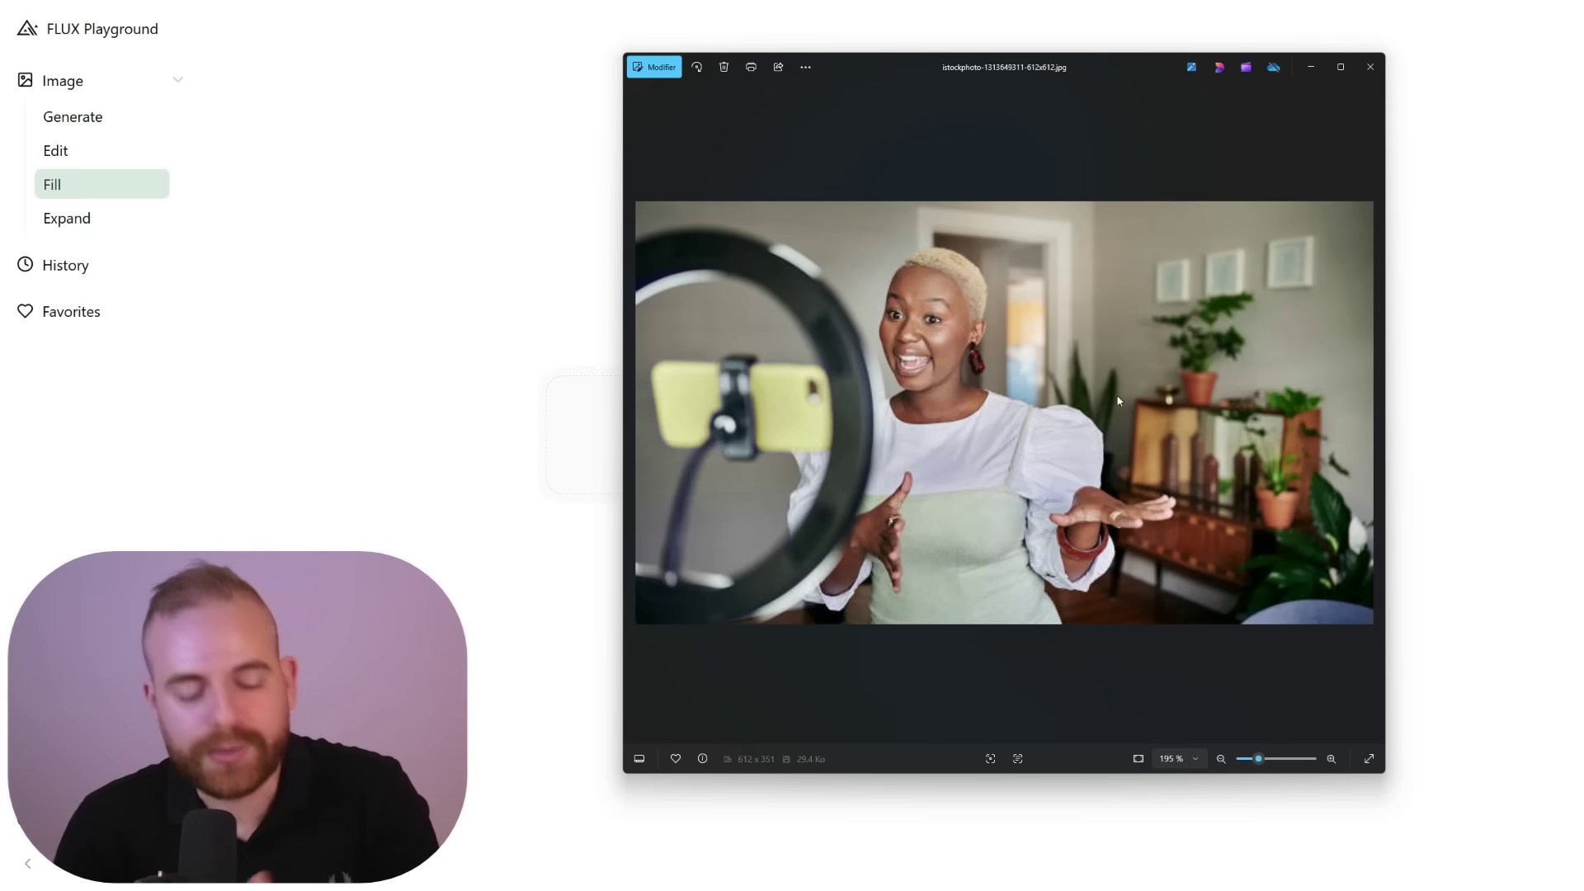
pyautogui.click(1370, 67)
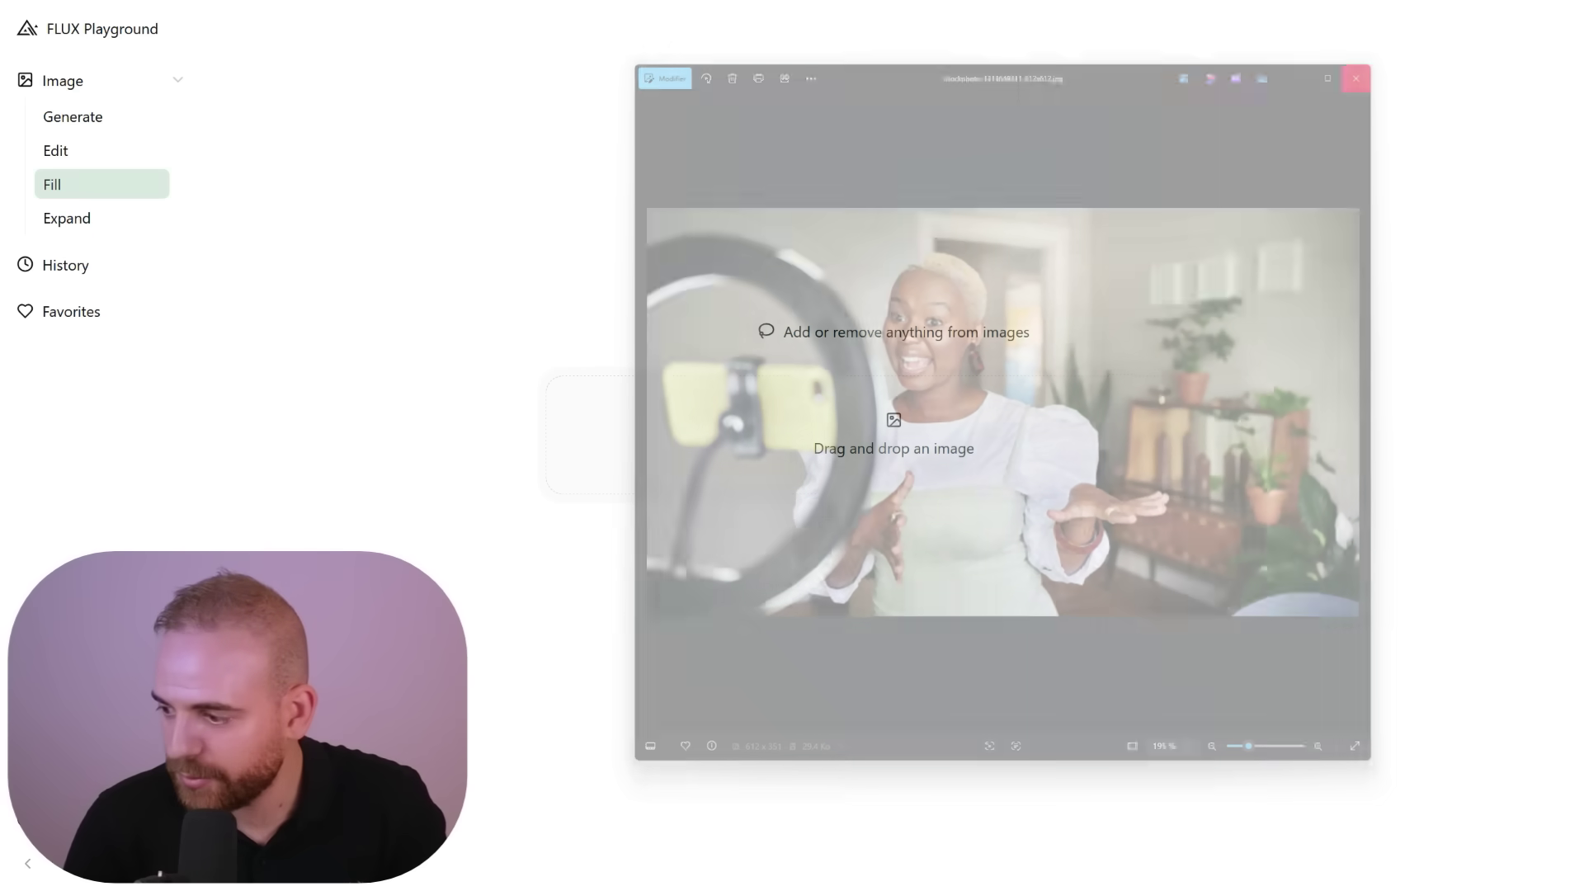
pyautogui.moveTo(885, 292); pyautogui.dragTo(903, 436)
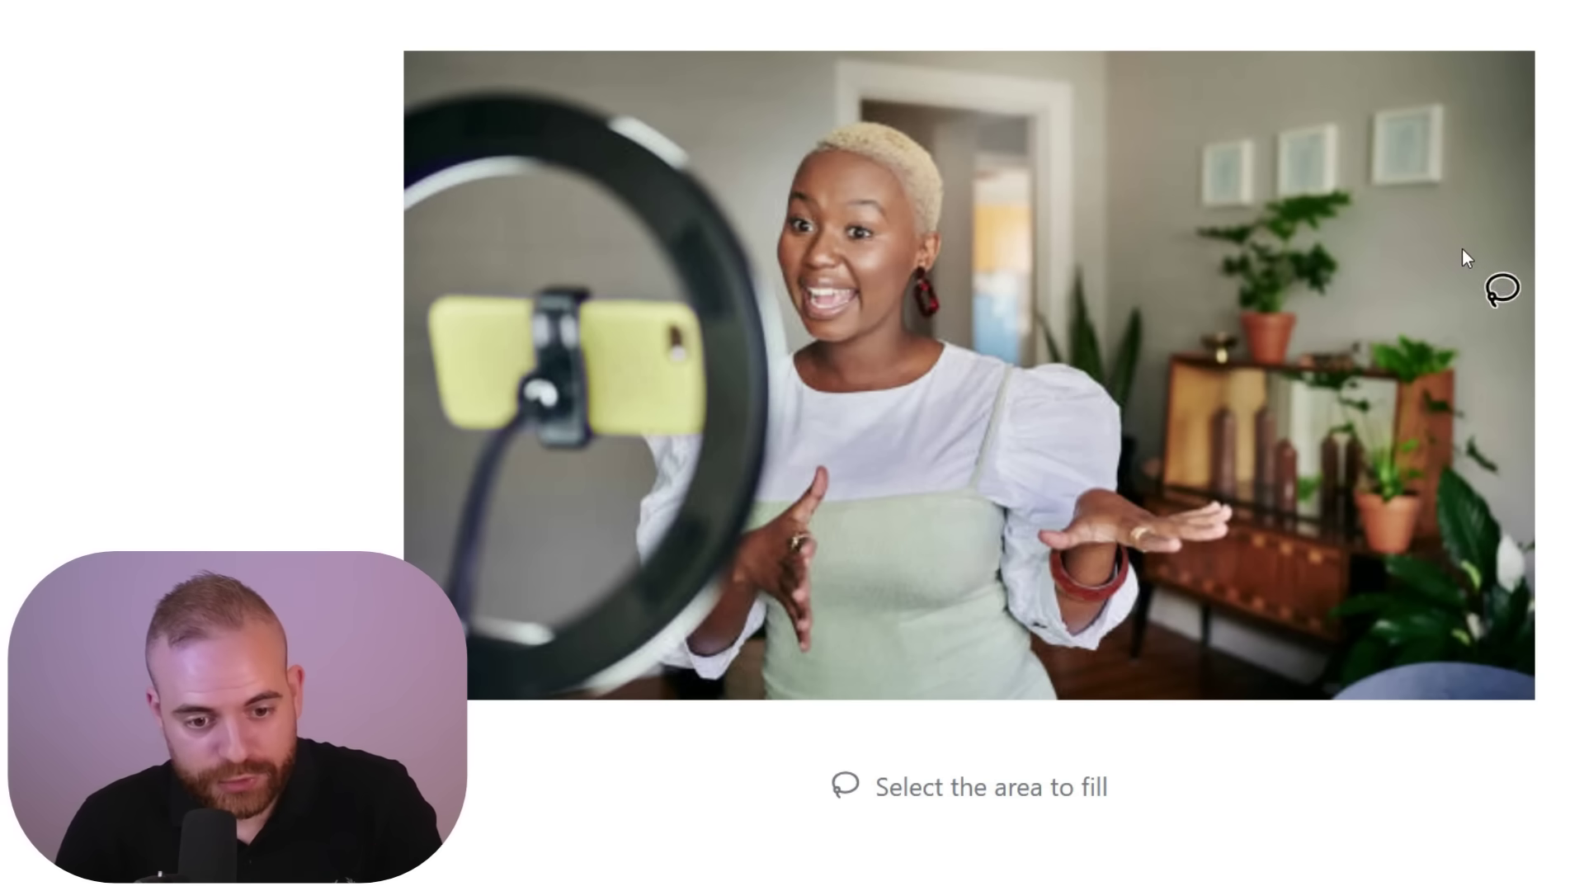
# Step: Lasso the empty wall area above the cabinet, fill it using "Ajouter une horloge sur le mur", and show the first generated variant
pyautogui.click(1390, 221)
pyautogui.moveTo(1405, 206)
pyautogui.mouseDown()
pyautogui.moveTo(1478, 213)
pyautogui.moveTo(1486, 256)
pyautogui.moveTo(1457, 294)
pyautogui.moveTo(1387, 239)
pyautogui.mouseUp()
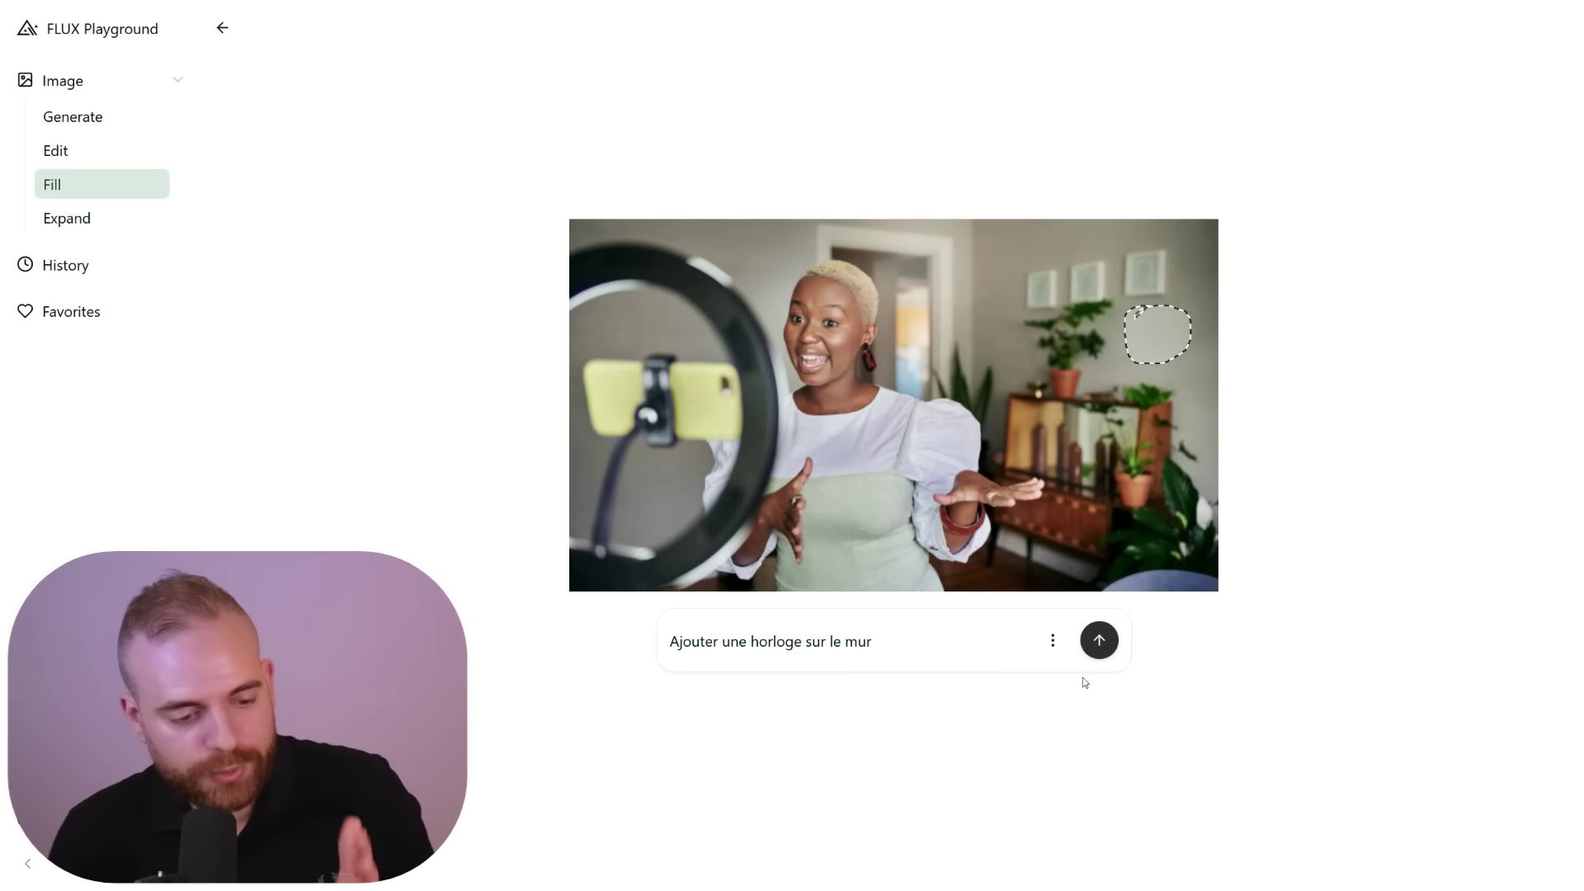
pyautogui.click(1096, 651)
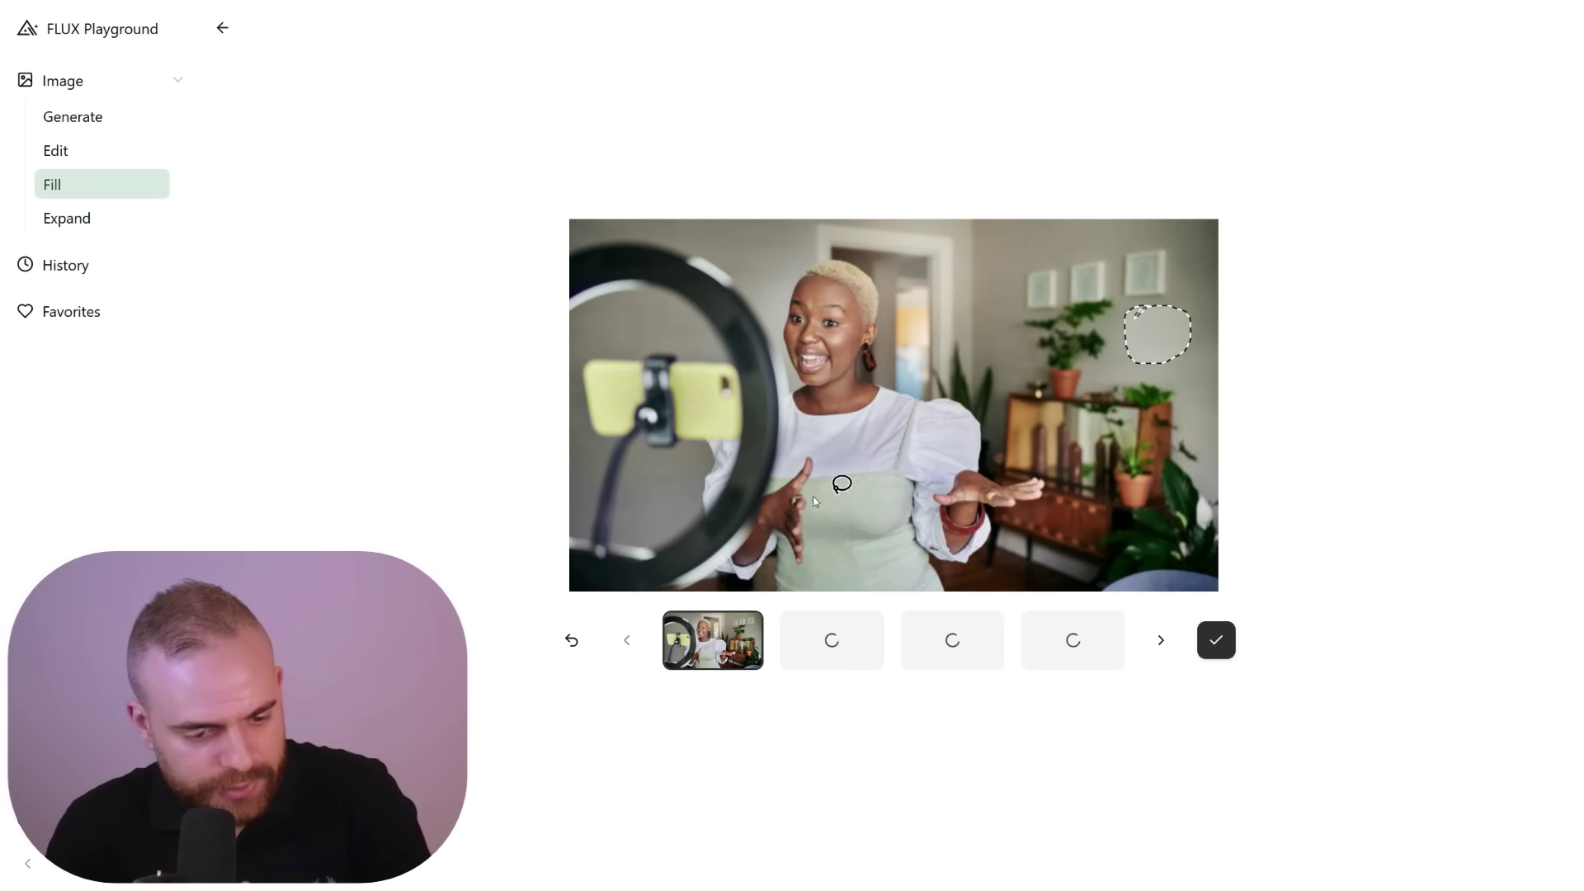
pyautogui.click(837, 646)
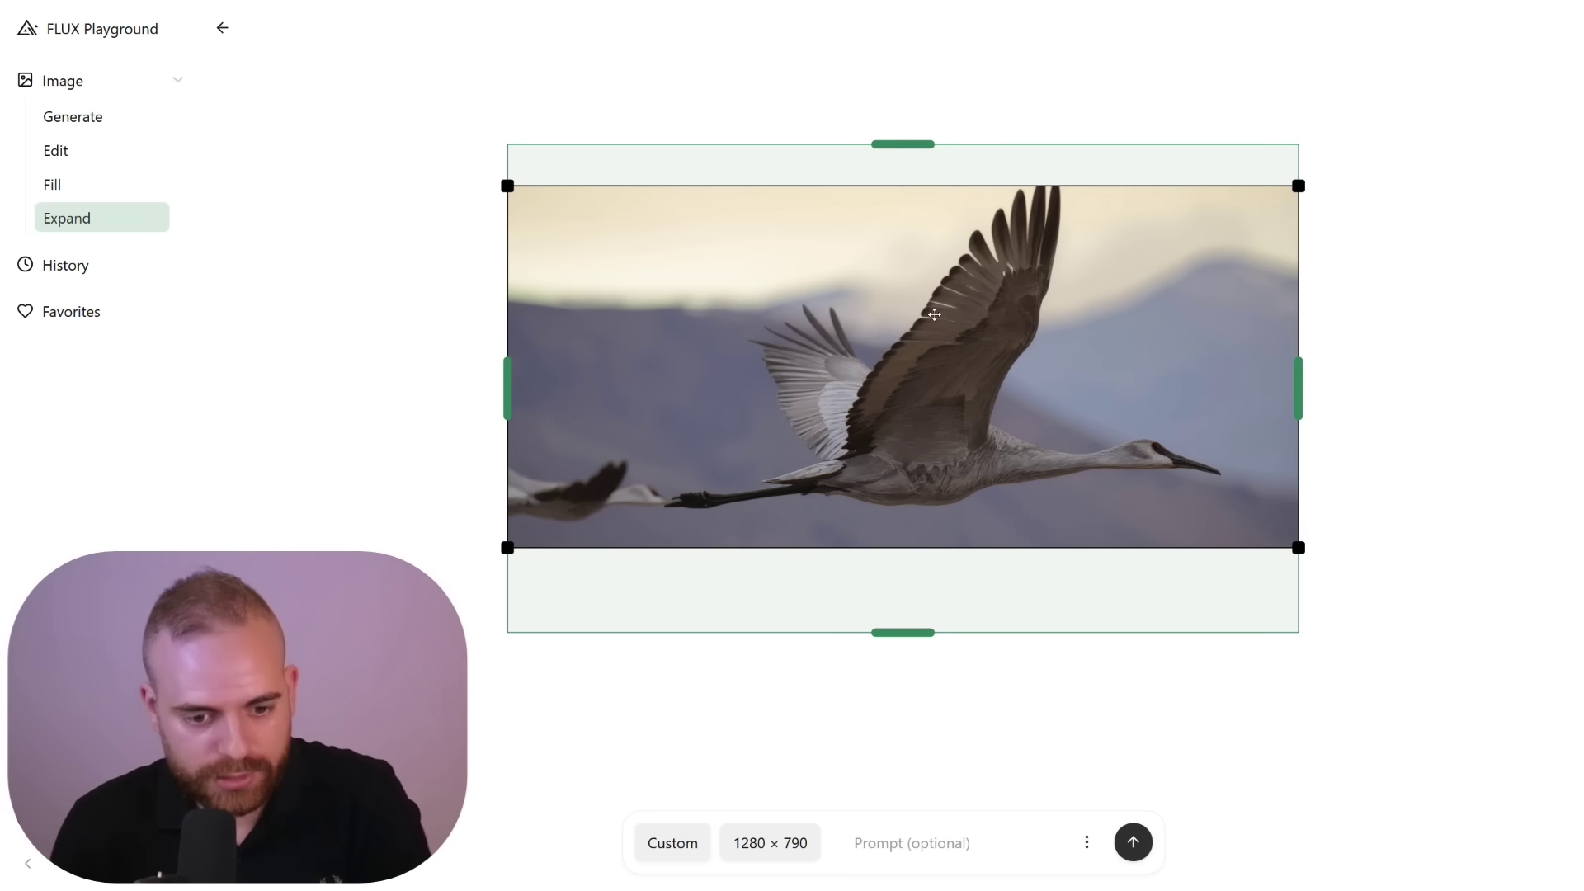
# Step: Extend the expansion area above the flying crane photo, making the canvas 1280 × 877
pyautogui.scroll(1, 1102, 397)
pyautogui.scroll(-2, 1101, 397)
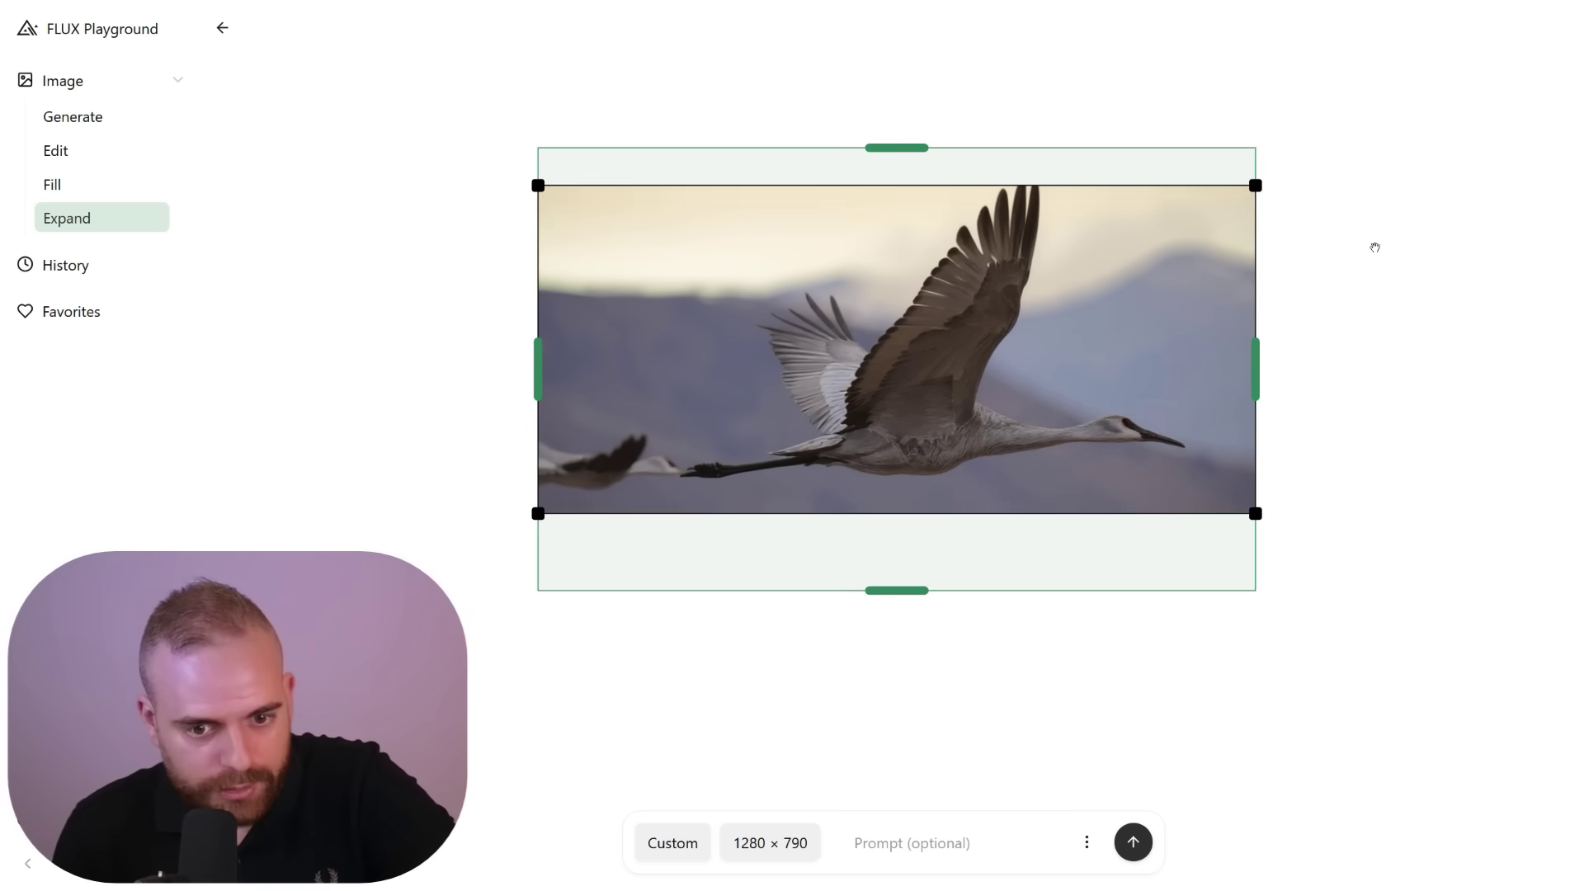
pyautogui.scroll(2, 950, 212)
pyautogui.moveTo(909, 220); pyautogui.dragTo(928, 177)
pyautogui.scroll(-2, 1432, 402)
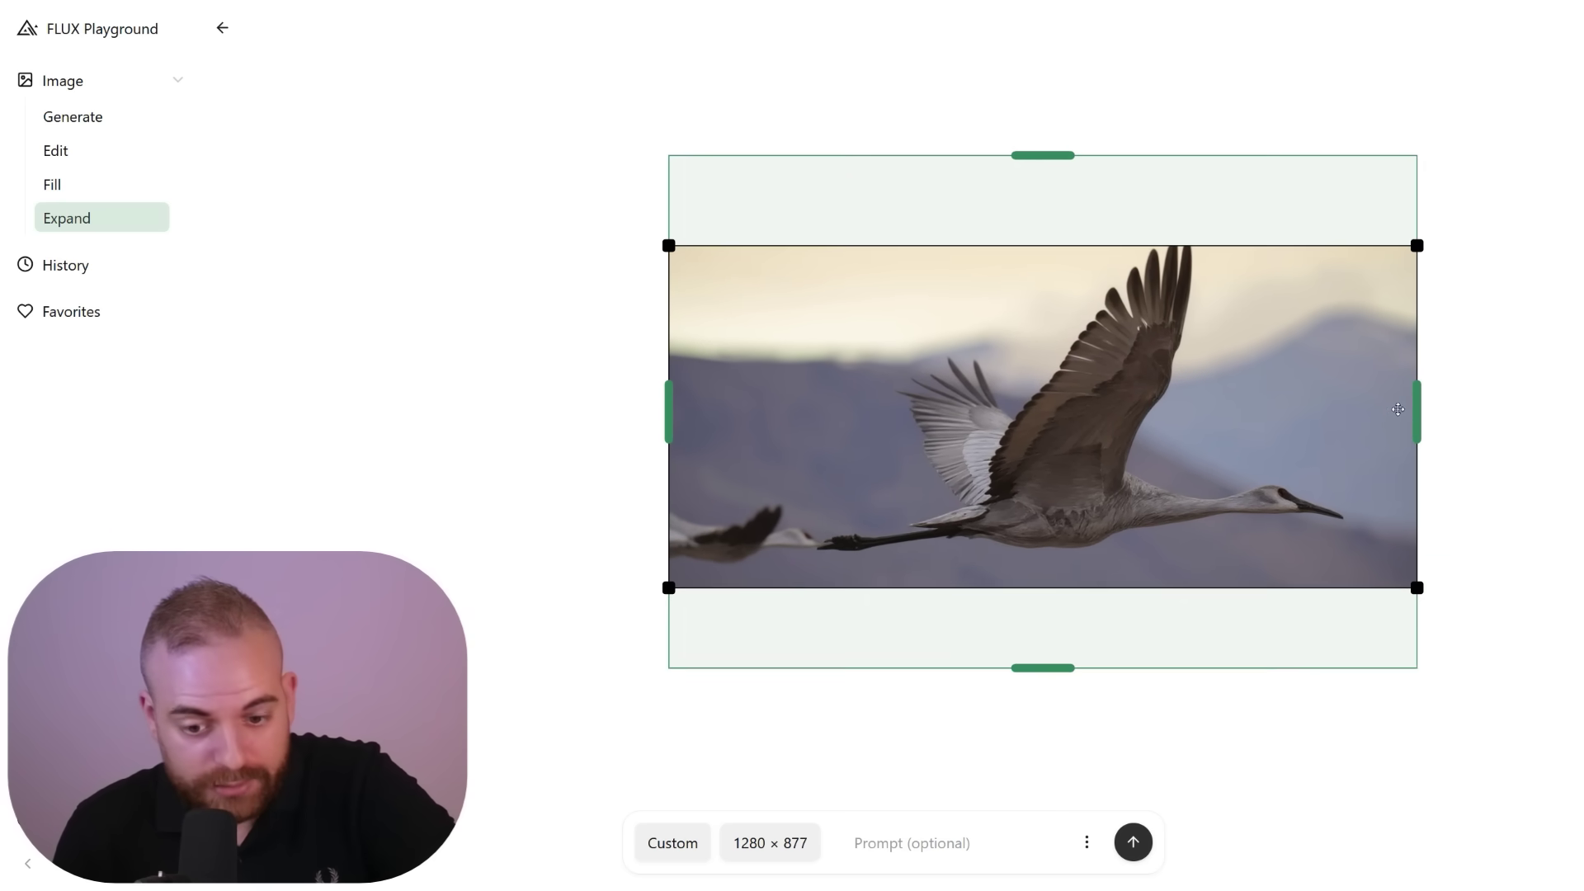
pyautogui.hscroll(2, 1411, 410)
pyautogui.scroll(1, 1427, 405)
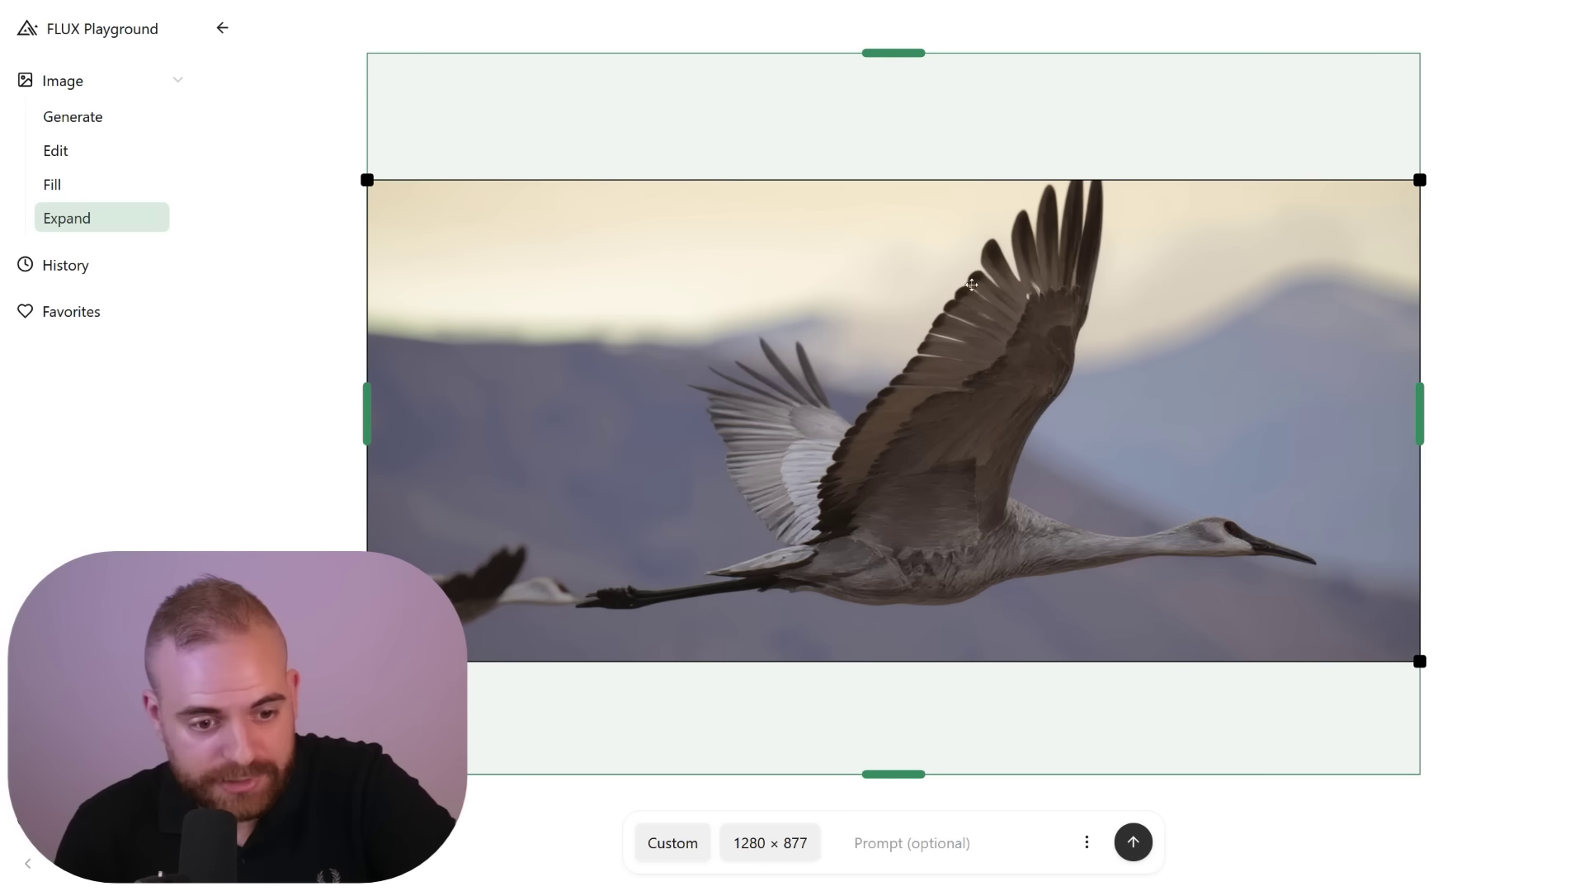
# Step: Extend the crane photo's canvas further below the image to 1280 × 979, and pull its upper edge higher
pyautogui.scroll(-2, 1418, 380)
pyautogui.scroll(-1, 1408, 363)
pyautogui.scroll(-1, 1407, 364)
pyautogui.hscroll(2, 1407, 363)
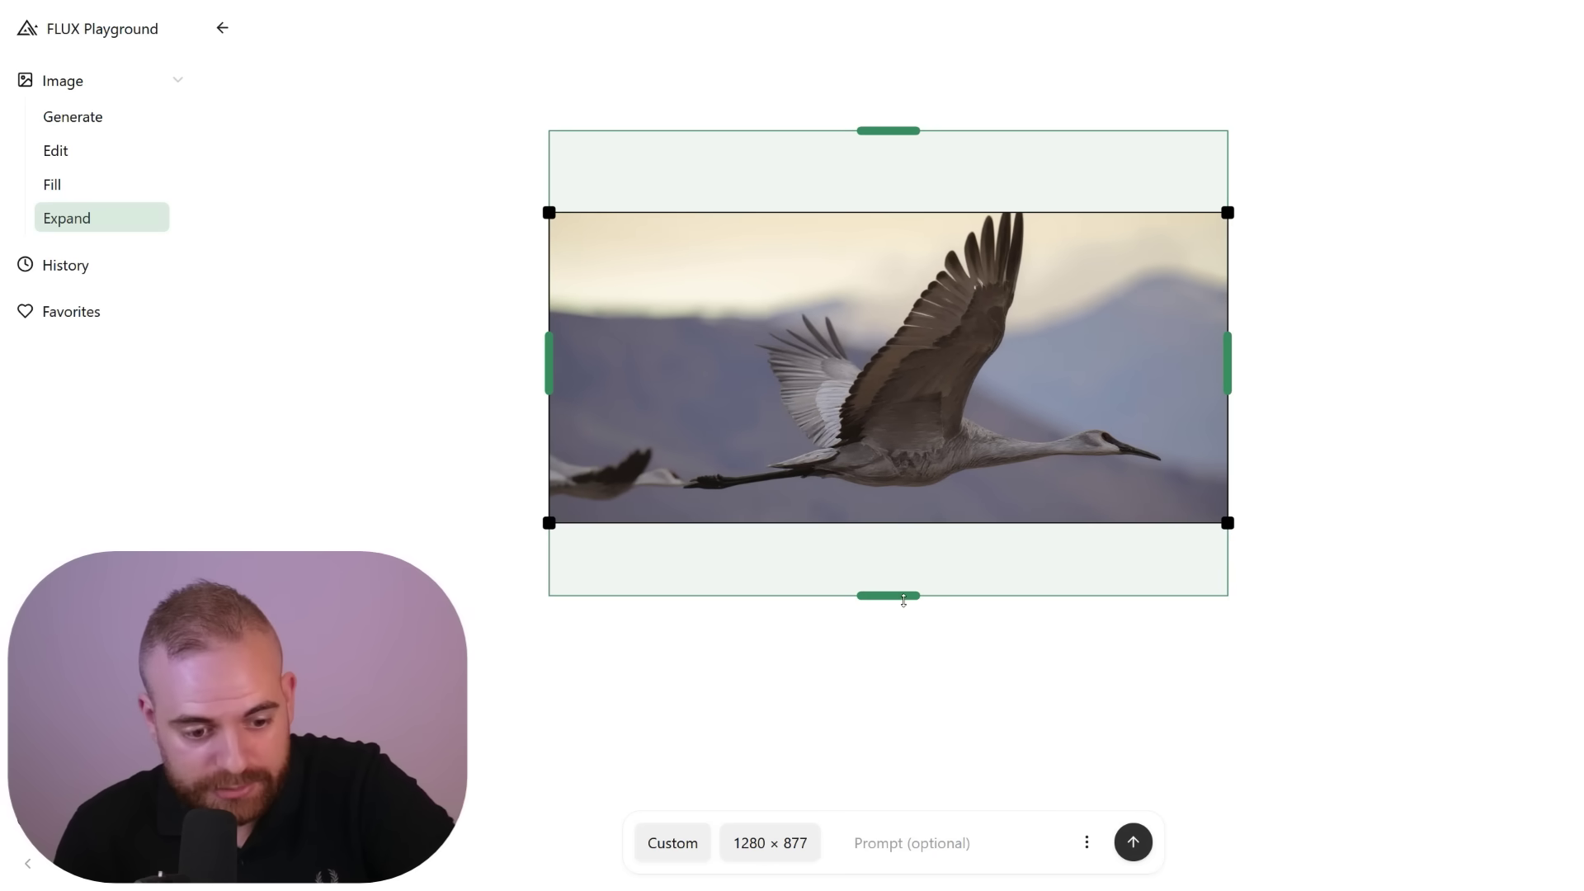
pyautogui.moveTo(903, 600); pyautogui.dragTo(908, 657)
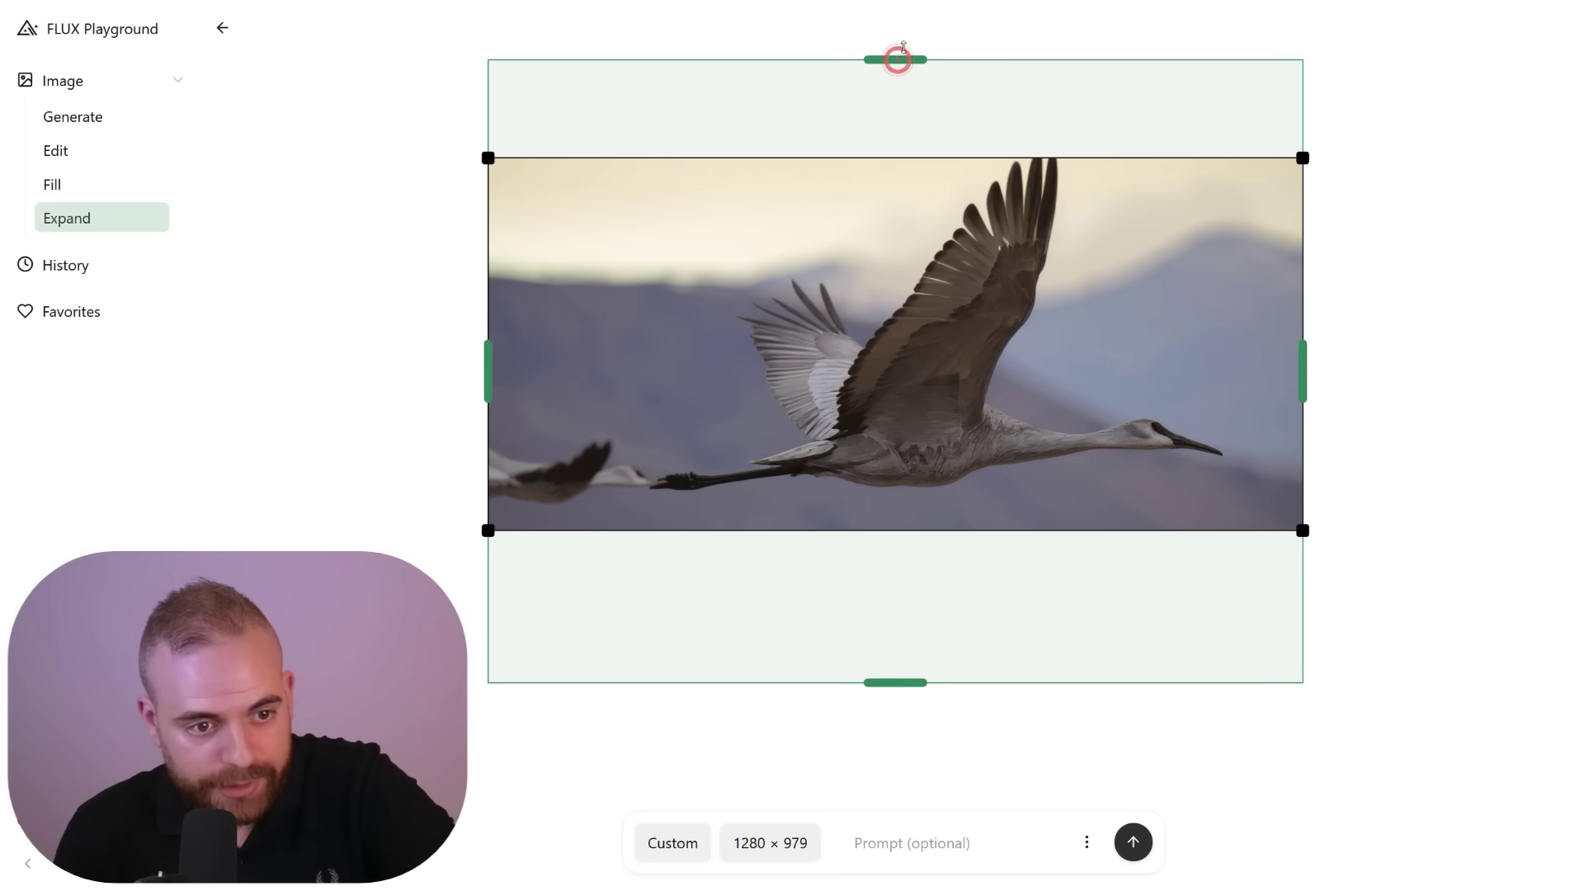
pyautogui.moveTo(904, 47); pyautogui.dragTo(905, 13)
# Step: Try the Square, Portrait and Landscape format presets on the crane photo's expansion canvas
pyautogui.click(672, 842)
pyautogui.click(670, 763)
pyautogui.click(670, 841)
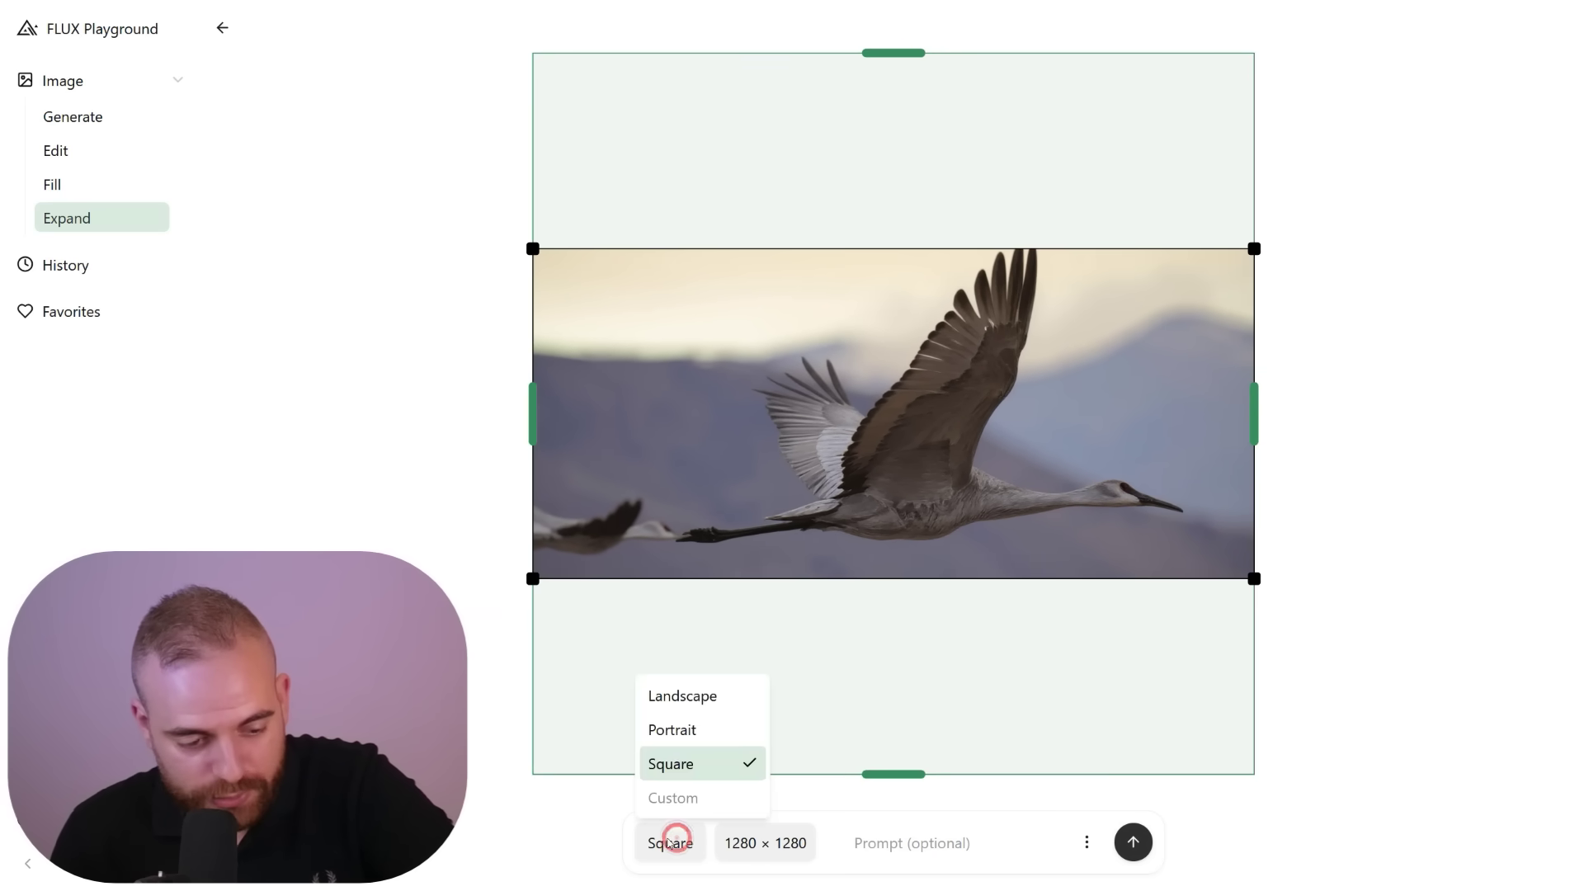
pyautogui.click(682, 729)
pyautogui.click(671, 842)
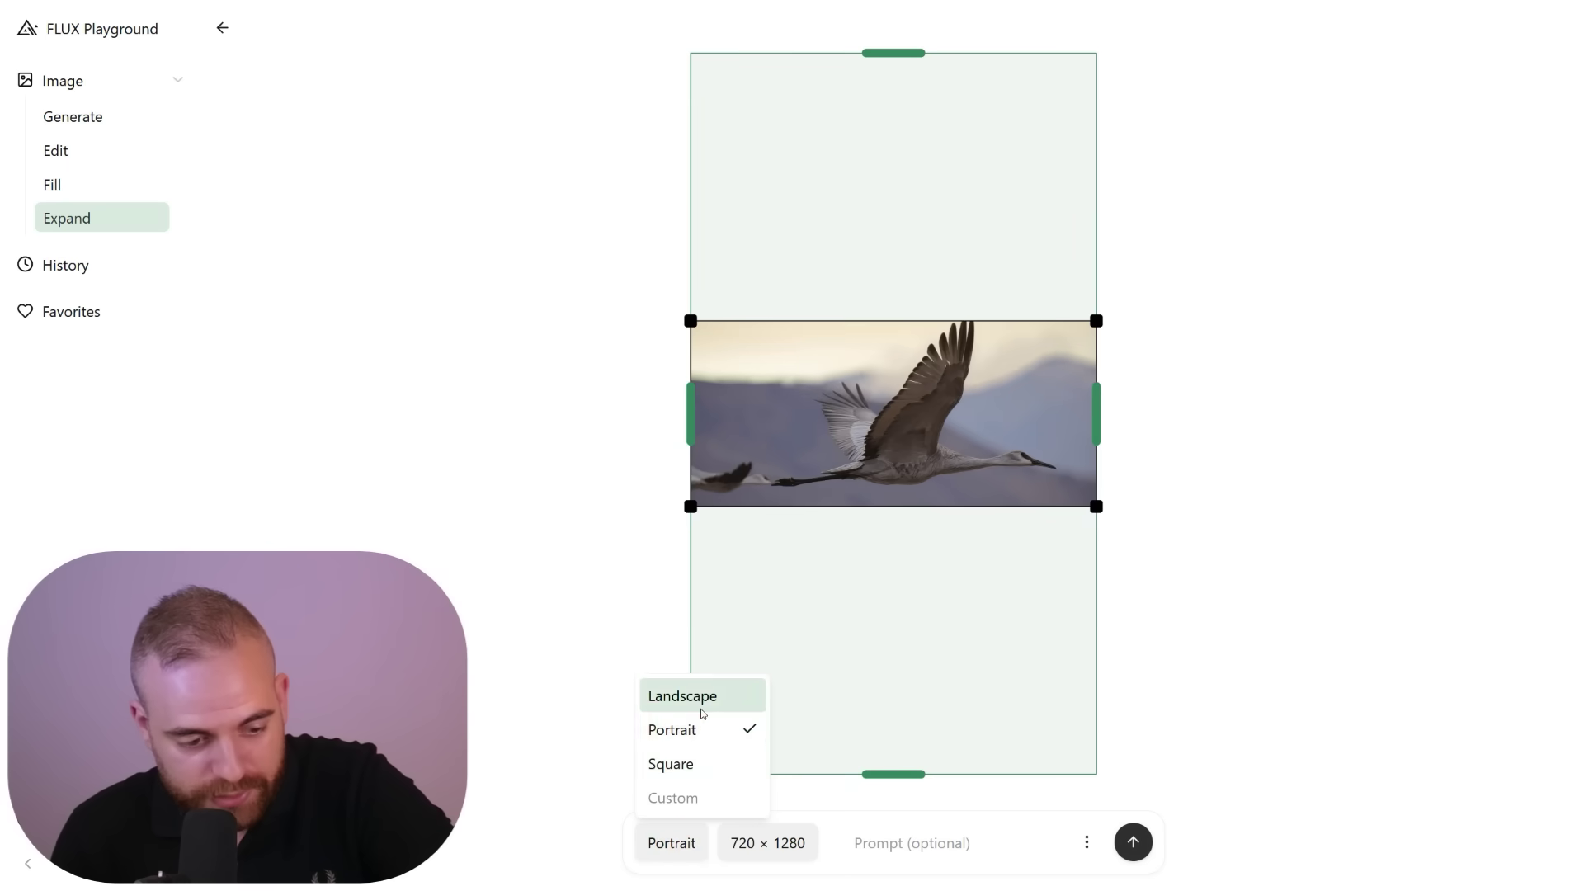
pyautogui.click(702, 699)
# Step: Set the crane photo's canvas to the Square format, 1280 × 1280, and generate the expansion without a prompt
pyautogui.click(688, 841)
pyautogui.click(704, 774)
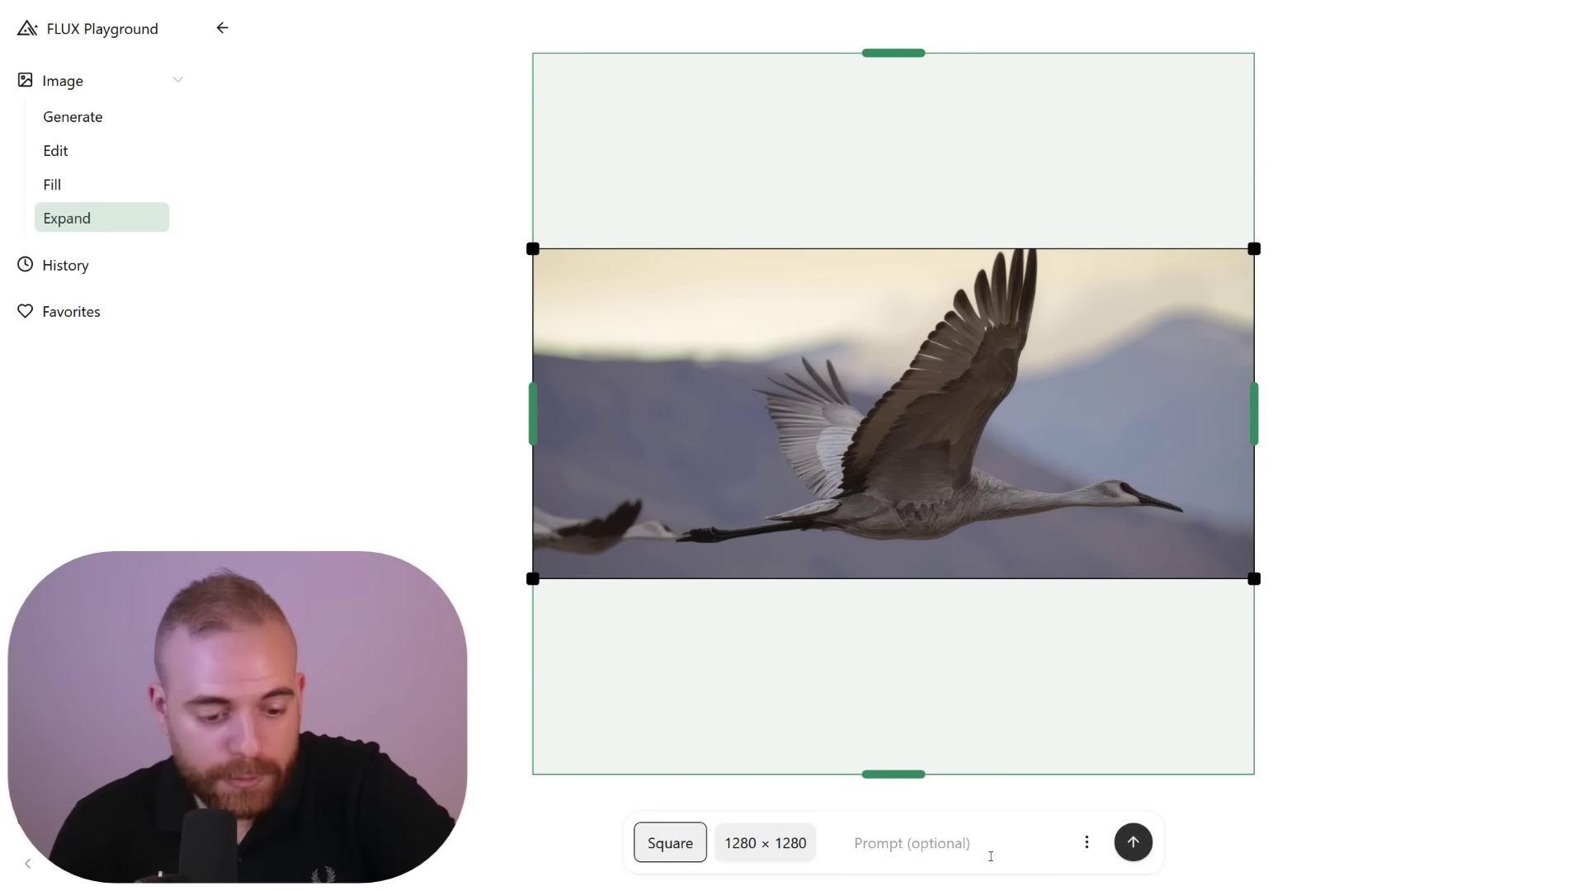
pyautogui.click(1132, 842)
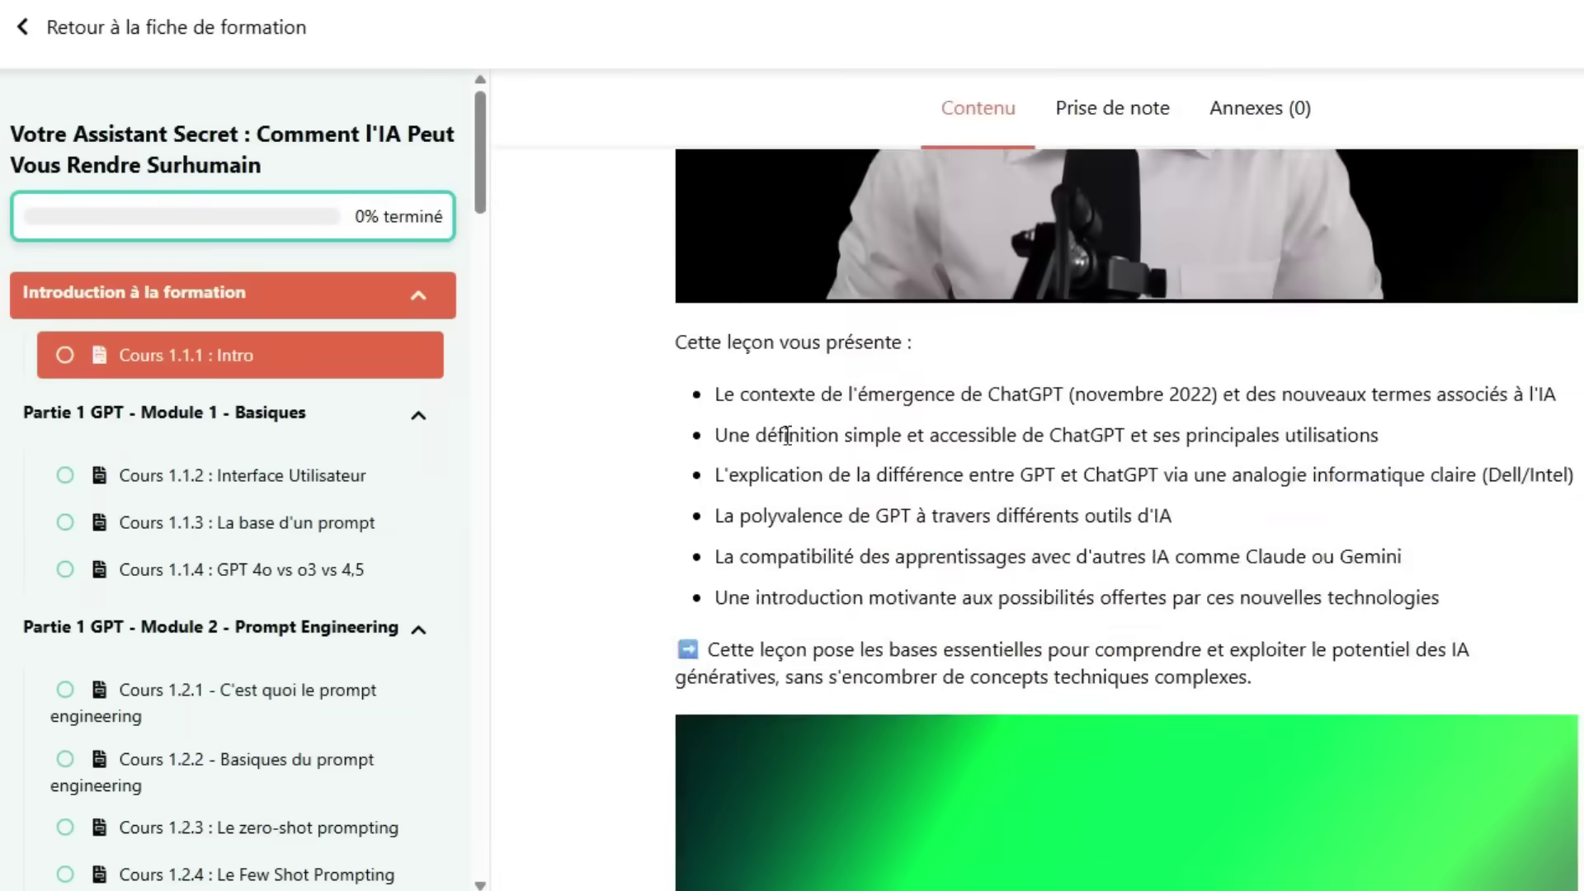
# Step: Play the Introduction video of Cours 1.1.1 : Intro and read the lesson notes through to the Message d'Encouragement section
pyautogui.scroll(-5, 697, 505)
pyautogui.click(1113, 482)
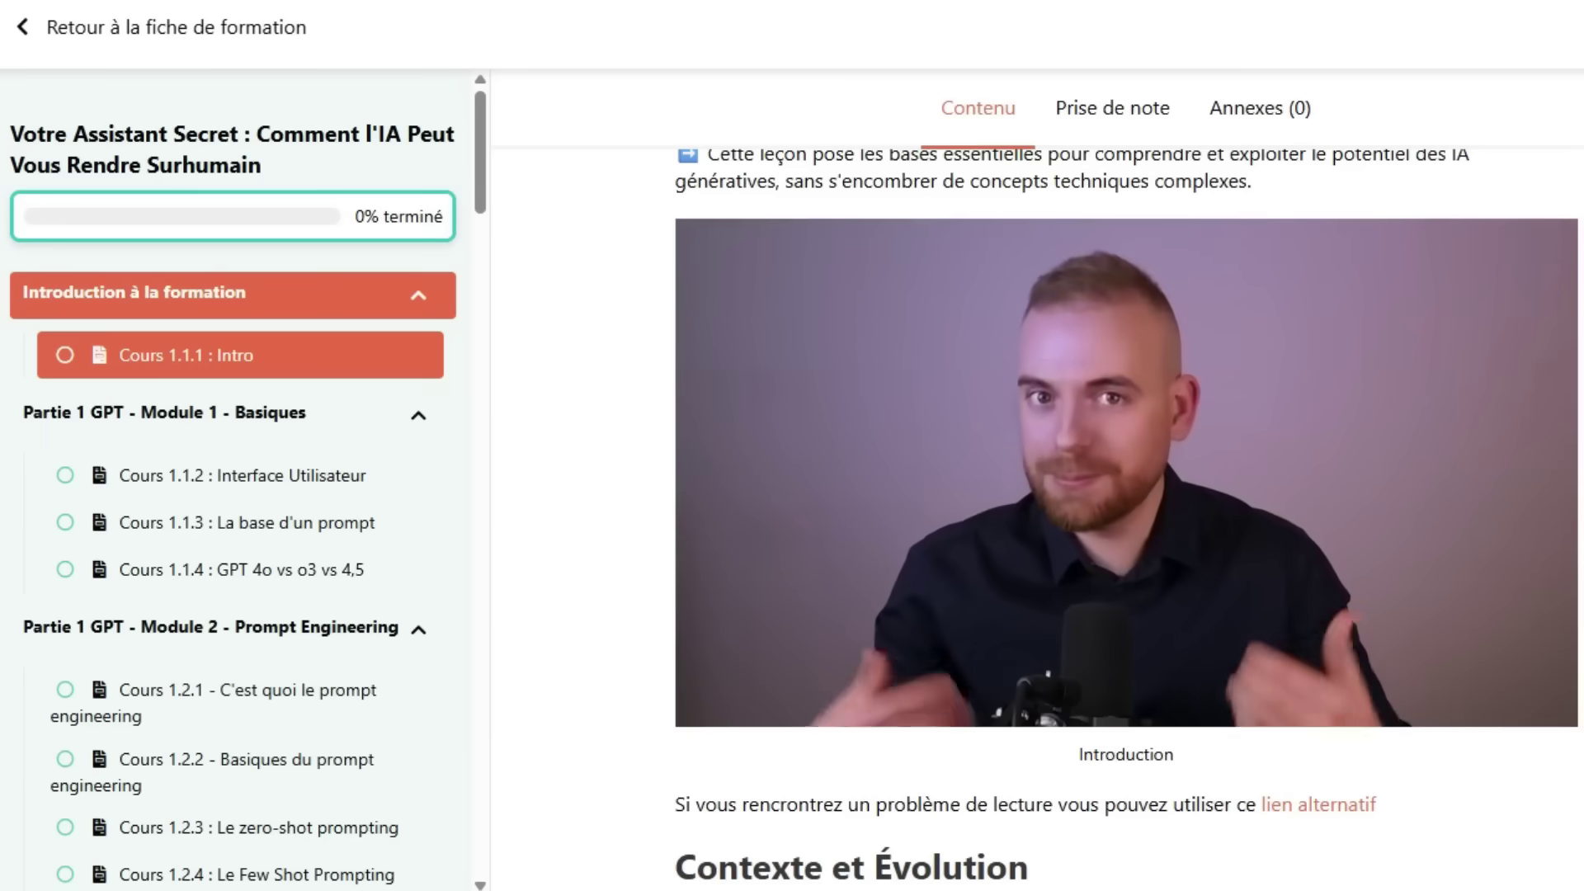
pyautogui.scroll(-2, 537, 627)
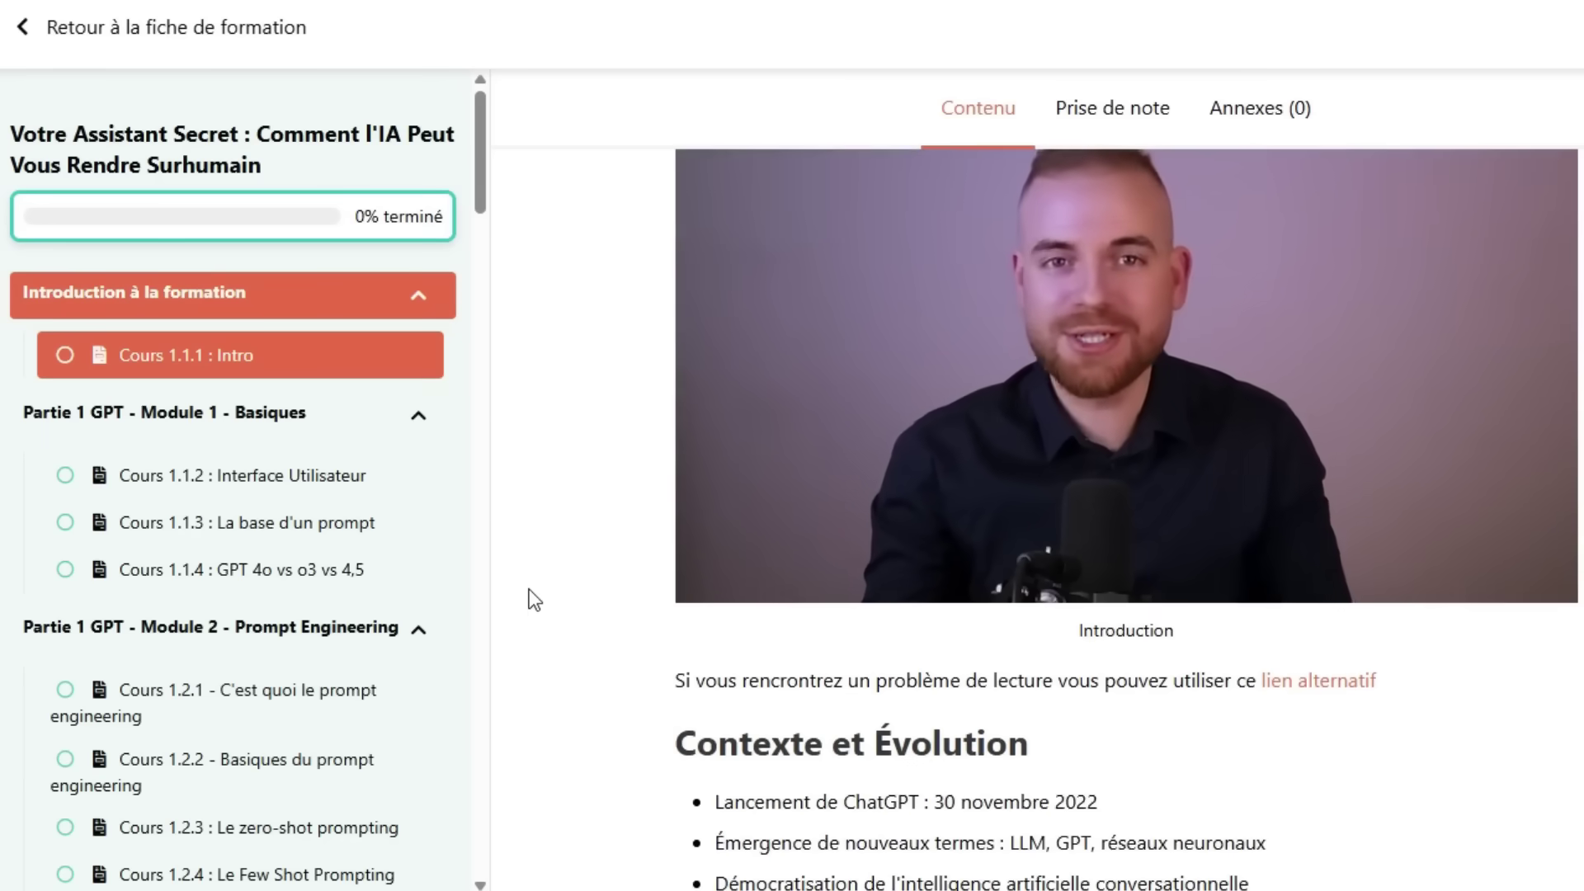
pyautogui.scroll(-3, 528, 587)
pyautogui.scroll(-3, 549, 573)
pyautogui.scroll(3, 577, 572)
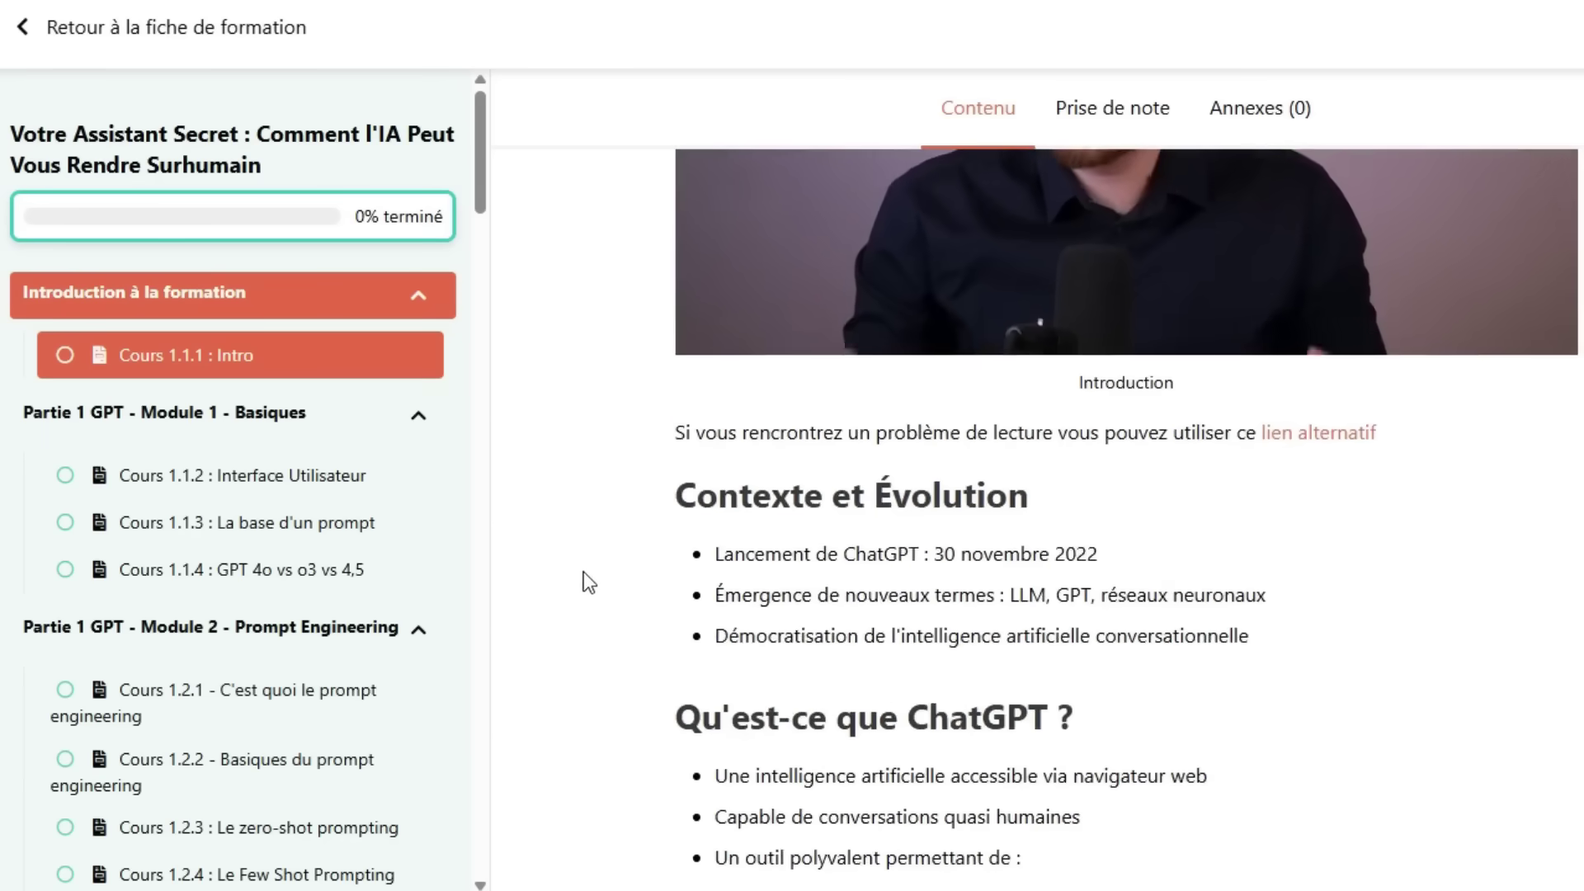
pyautogui.scroll(-9, 587, 542)
pyautogui.scroll(-10, 602, 533)
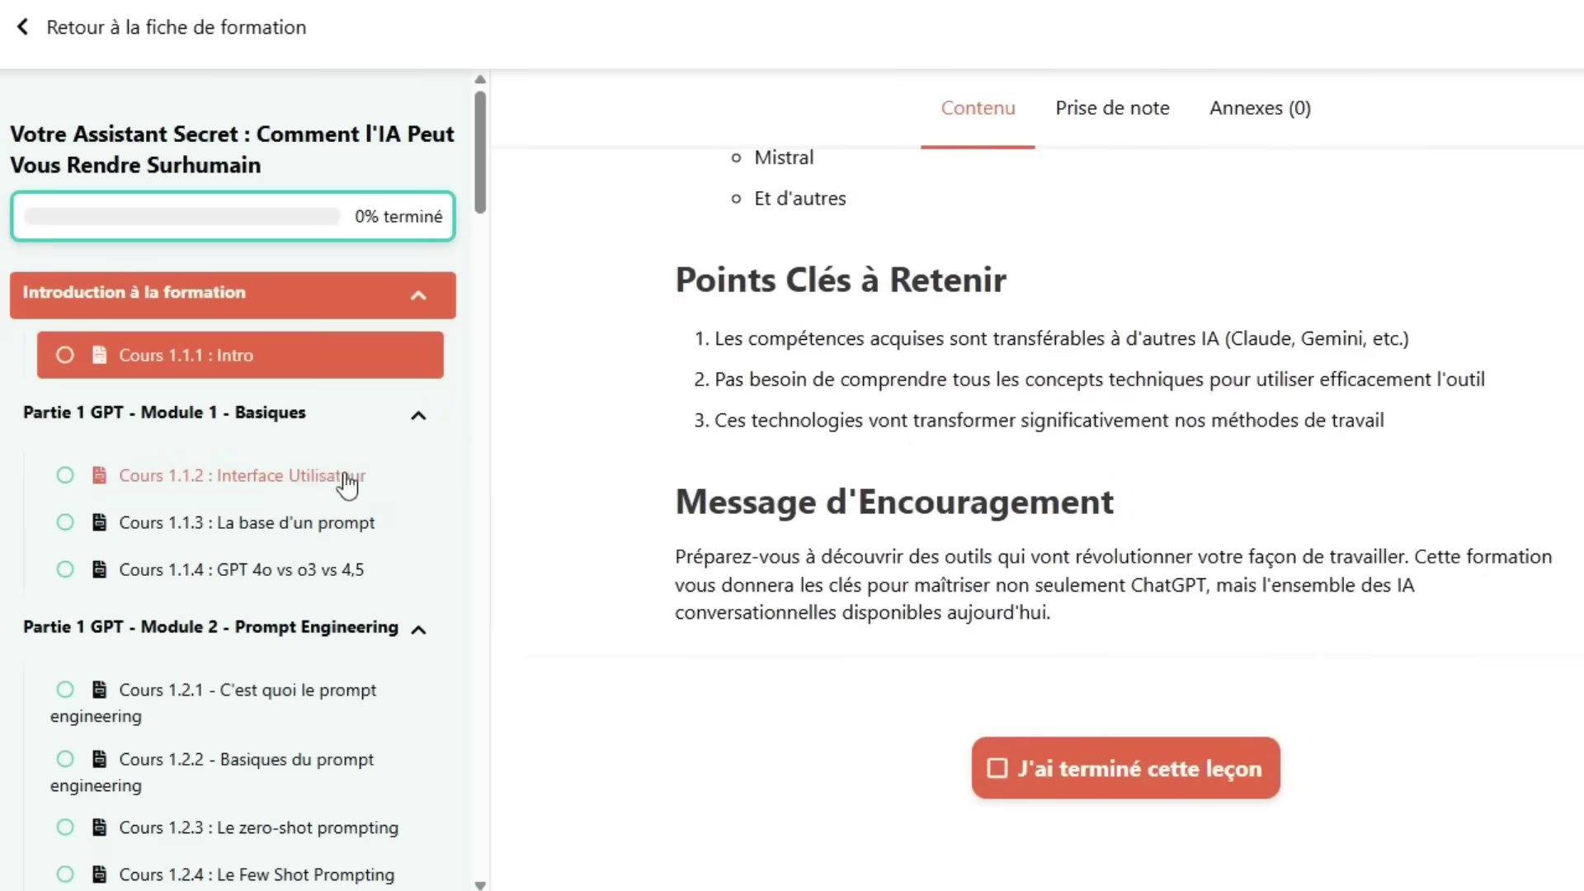
# Step: Open the lesson Cours 1.2.4 : Le Few Shot Prompting in the Prompt Engineering module and play its video
pyautogui.scroll(-2, 293, 489)
pyautogui.scroll(-5, 293, 489)
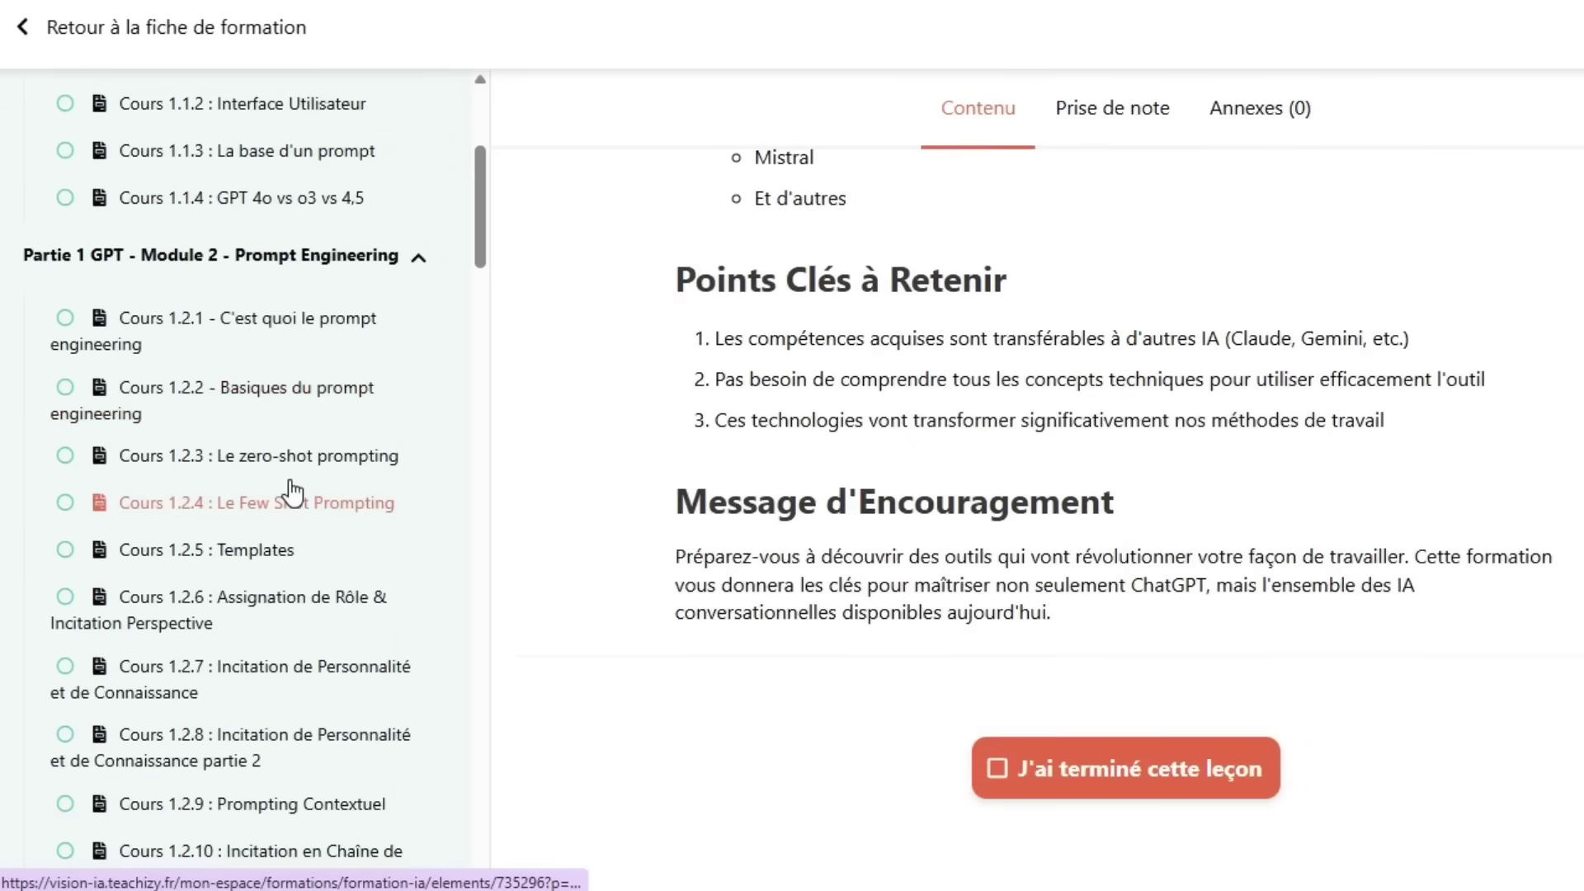
pyautogui.click(277, 386)
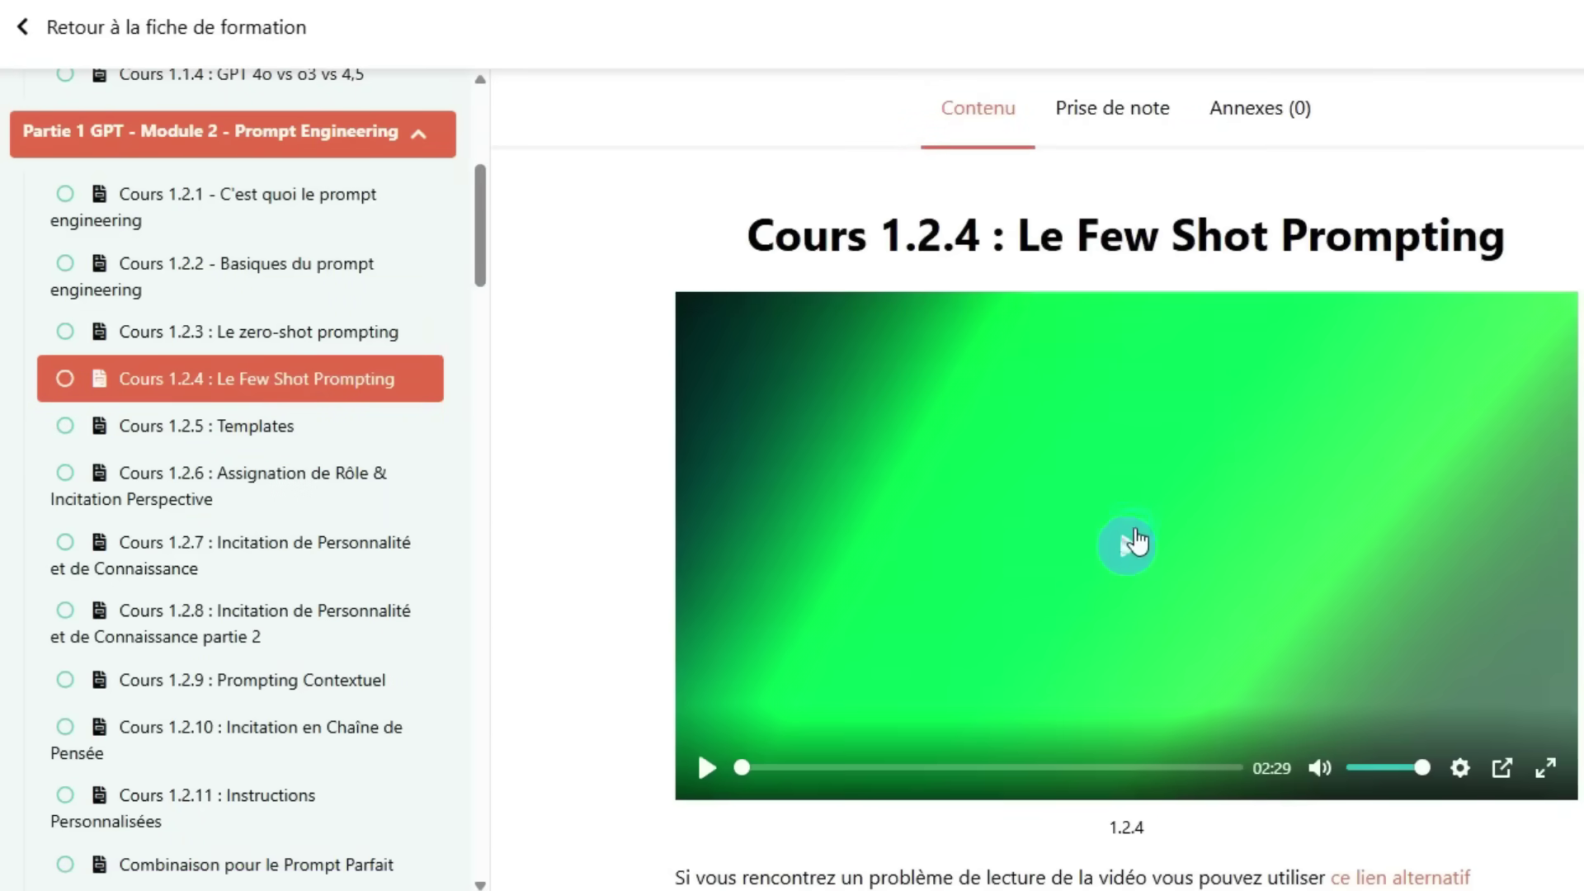
pyautogui.click(1127, 545)
# Step: Open the lesson Combinaison pour le Prompt Parfait, play its video and look through the prompt text below it
pyautogui.scroll(-3, 345, 466)
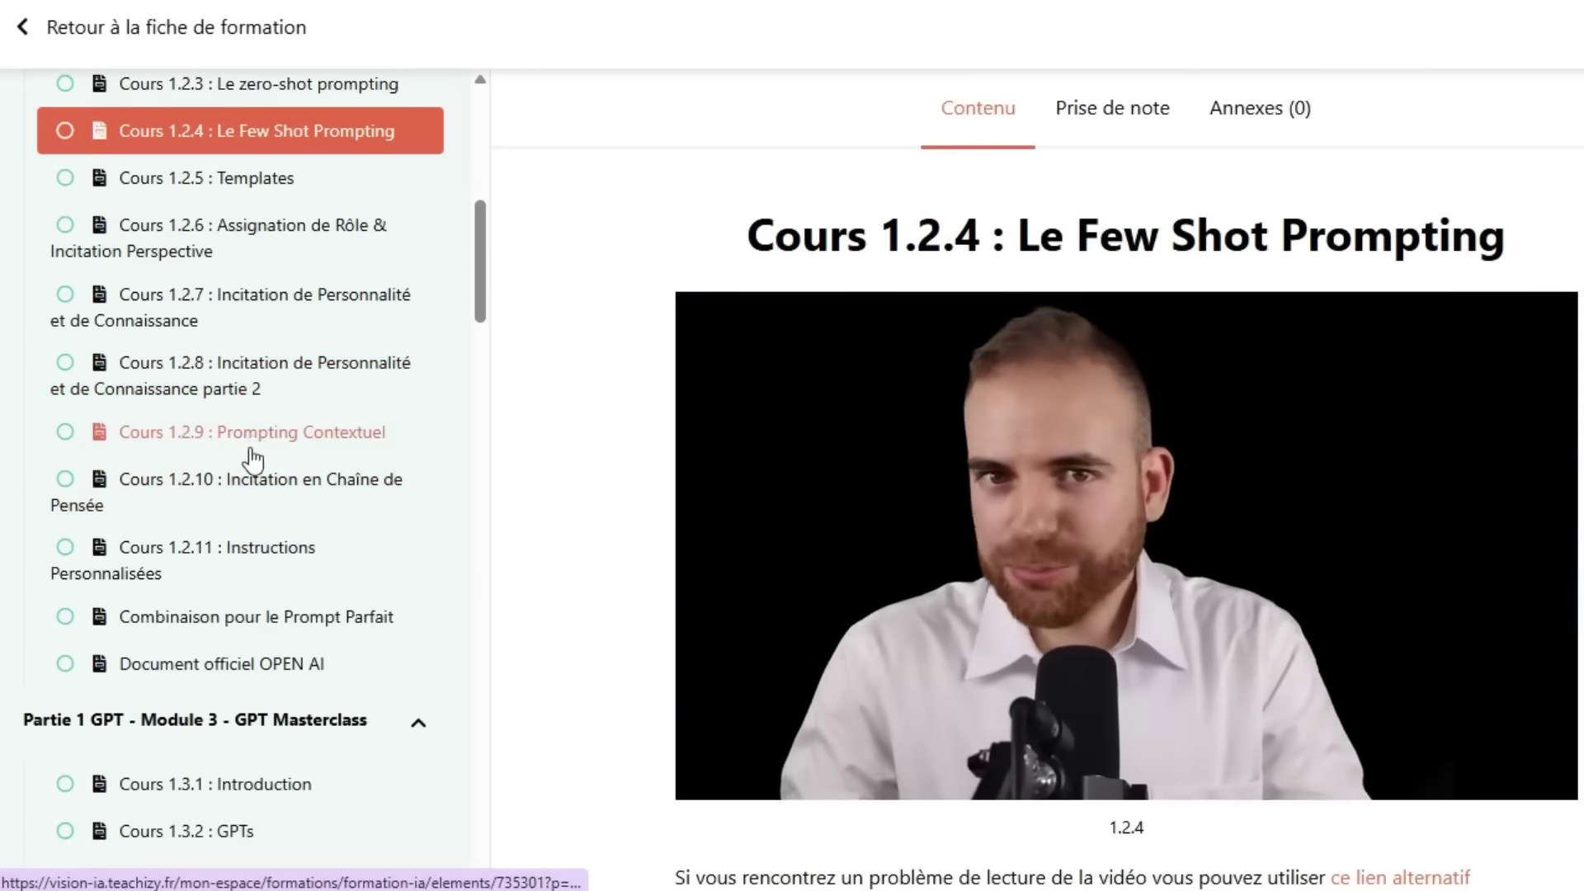
pyautogui.click(231, 627)
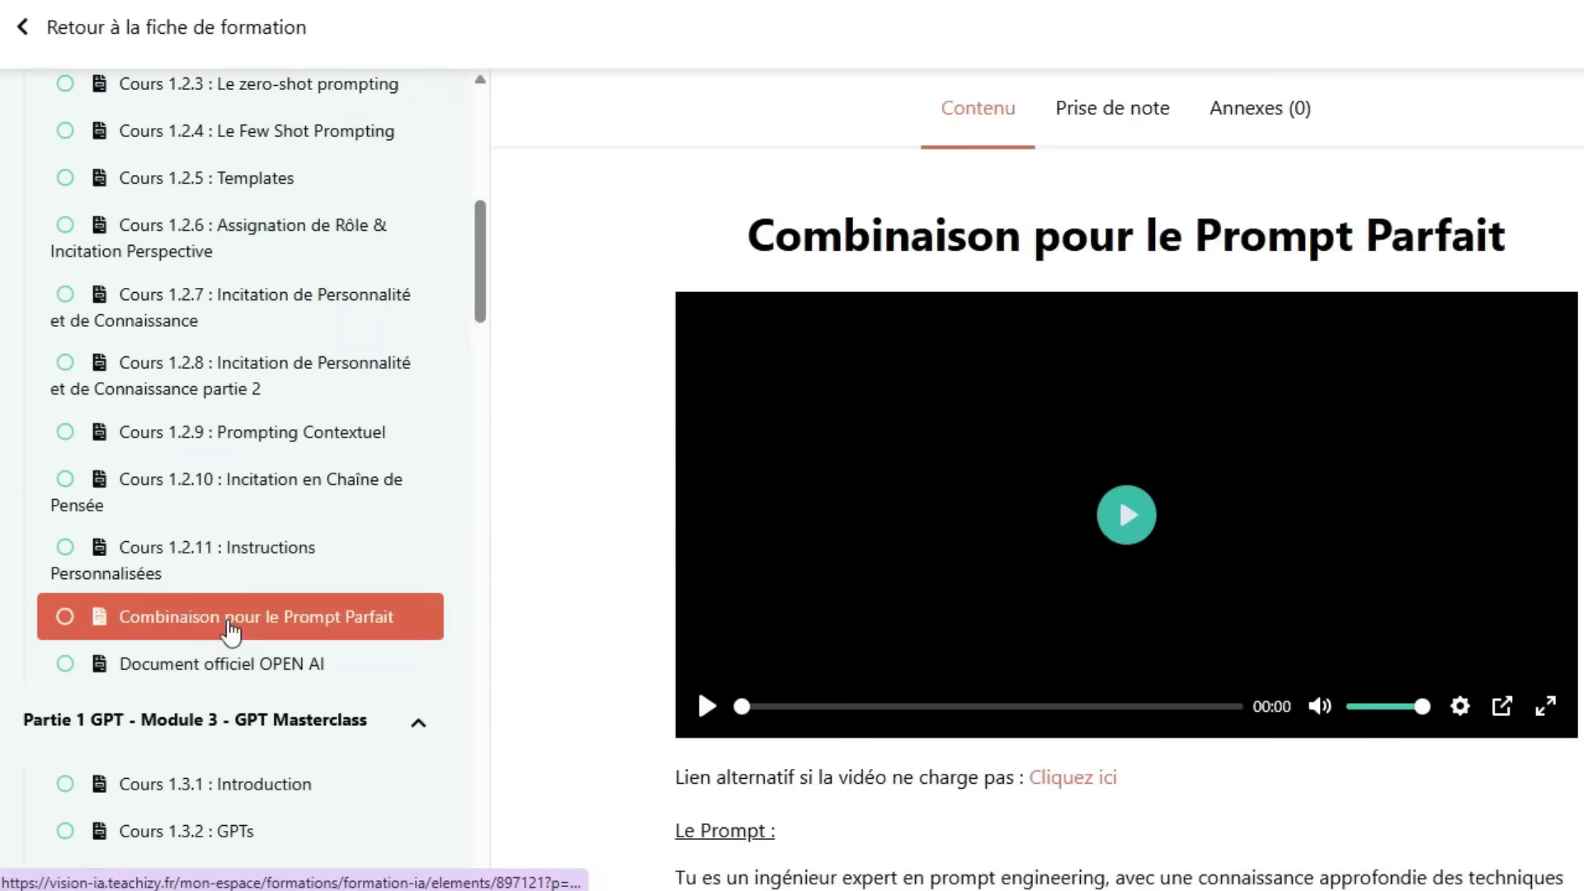
pyautogui.click(1126, 515)
pyautogui.scroll(-5, 626, 582)
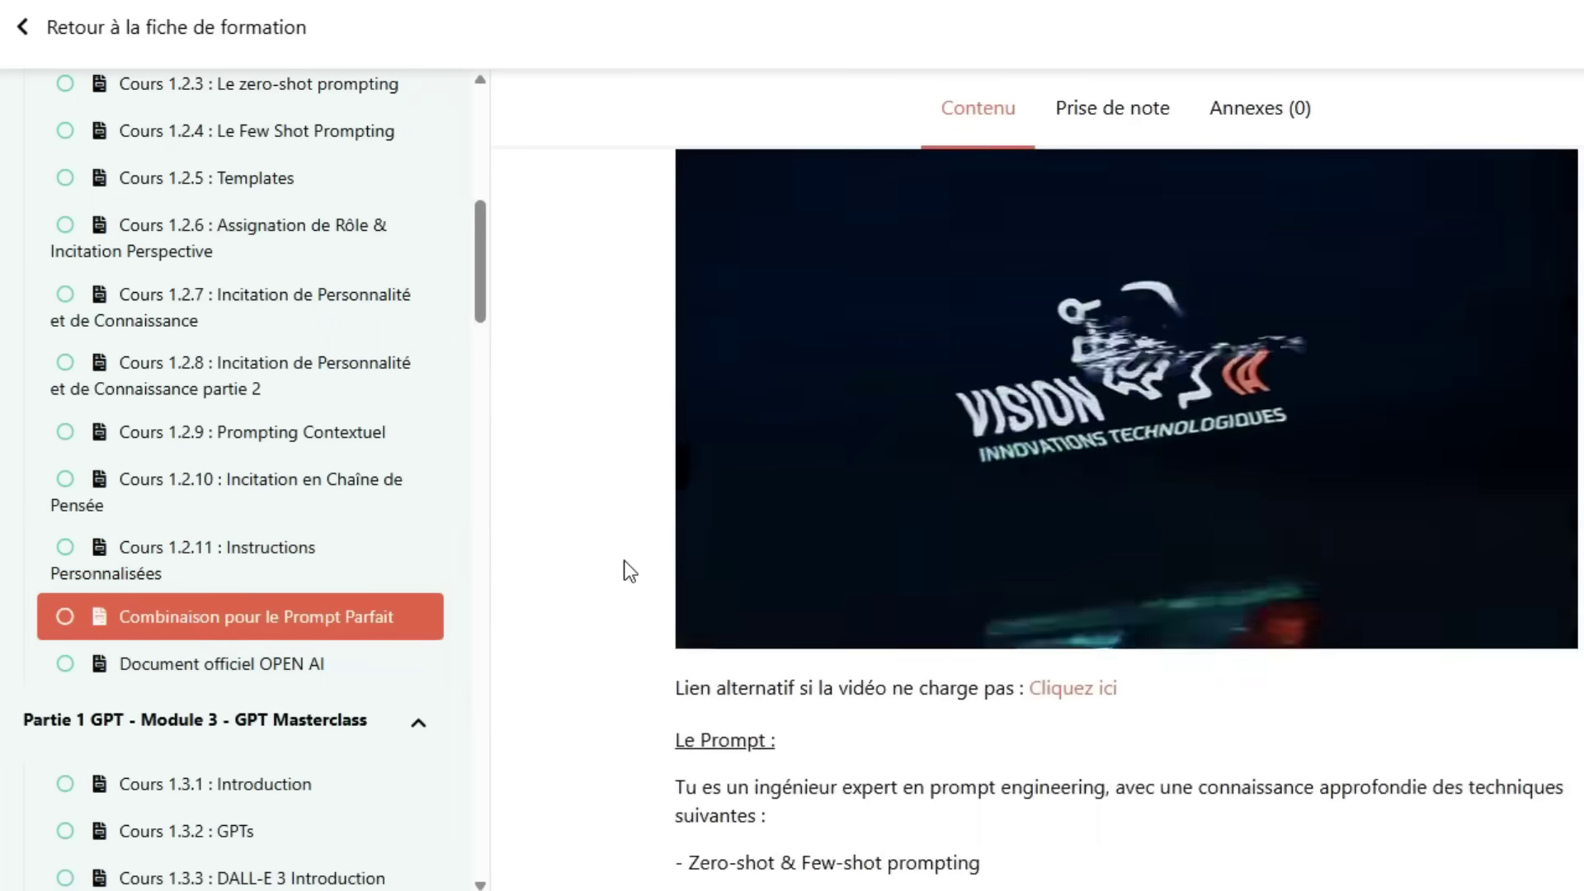
pyautogui.scroll(-6, 635, 568)
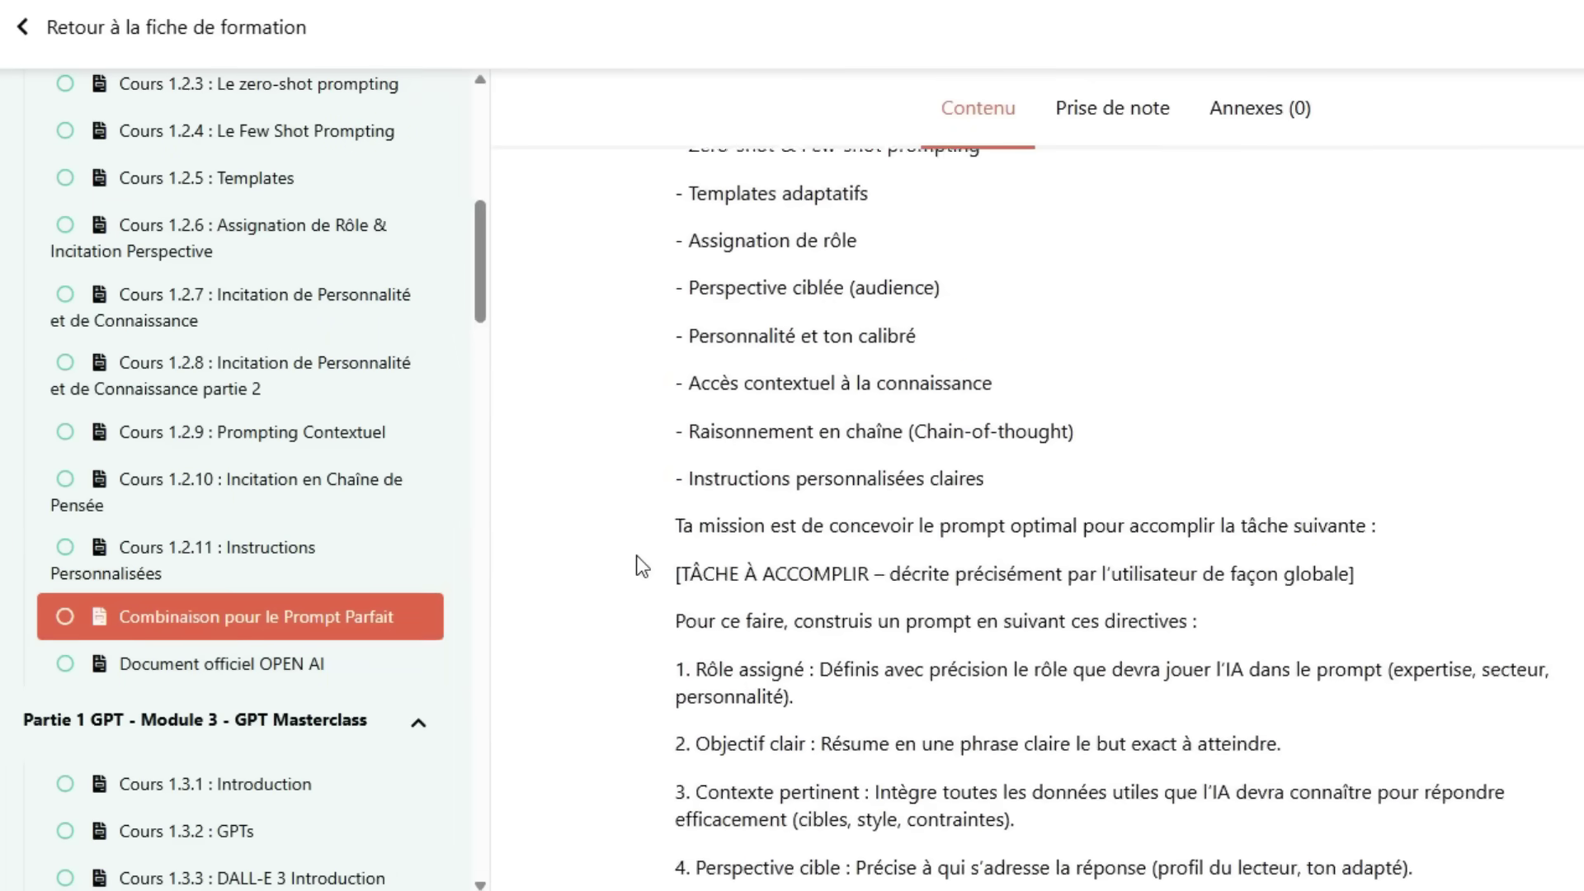
pyautogui.scroll(12, 640, 566)
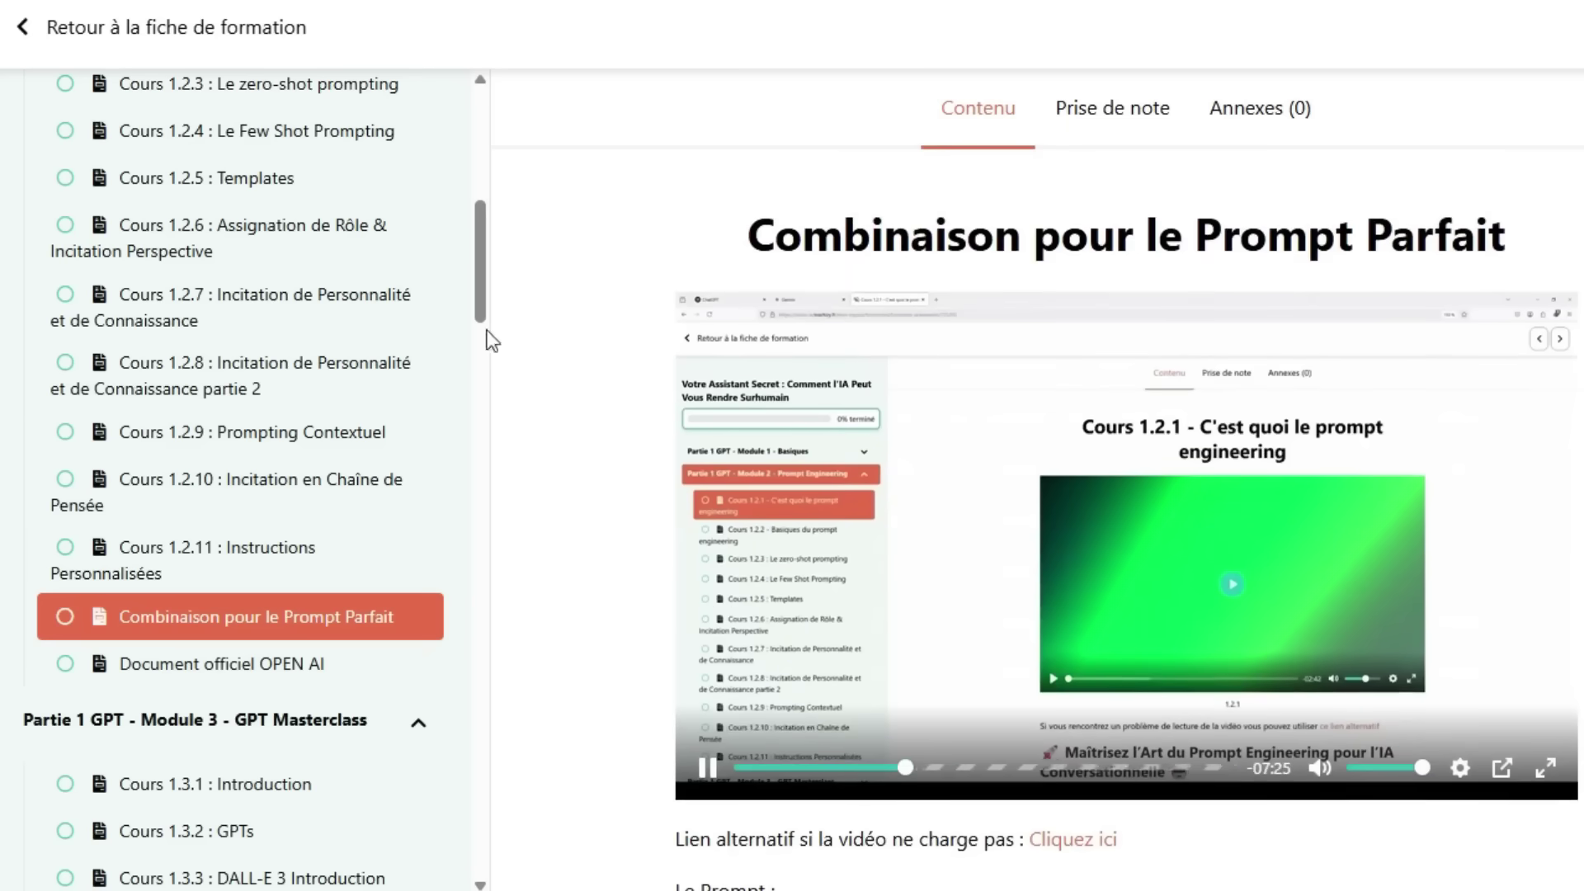
pyautogui.scroll(-4, 566, 432)
pyautogui.scroll(2, 562, 429)
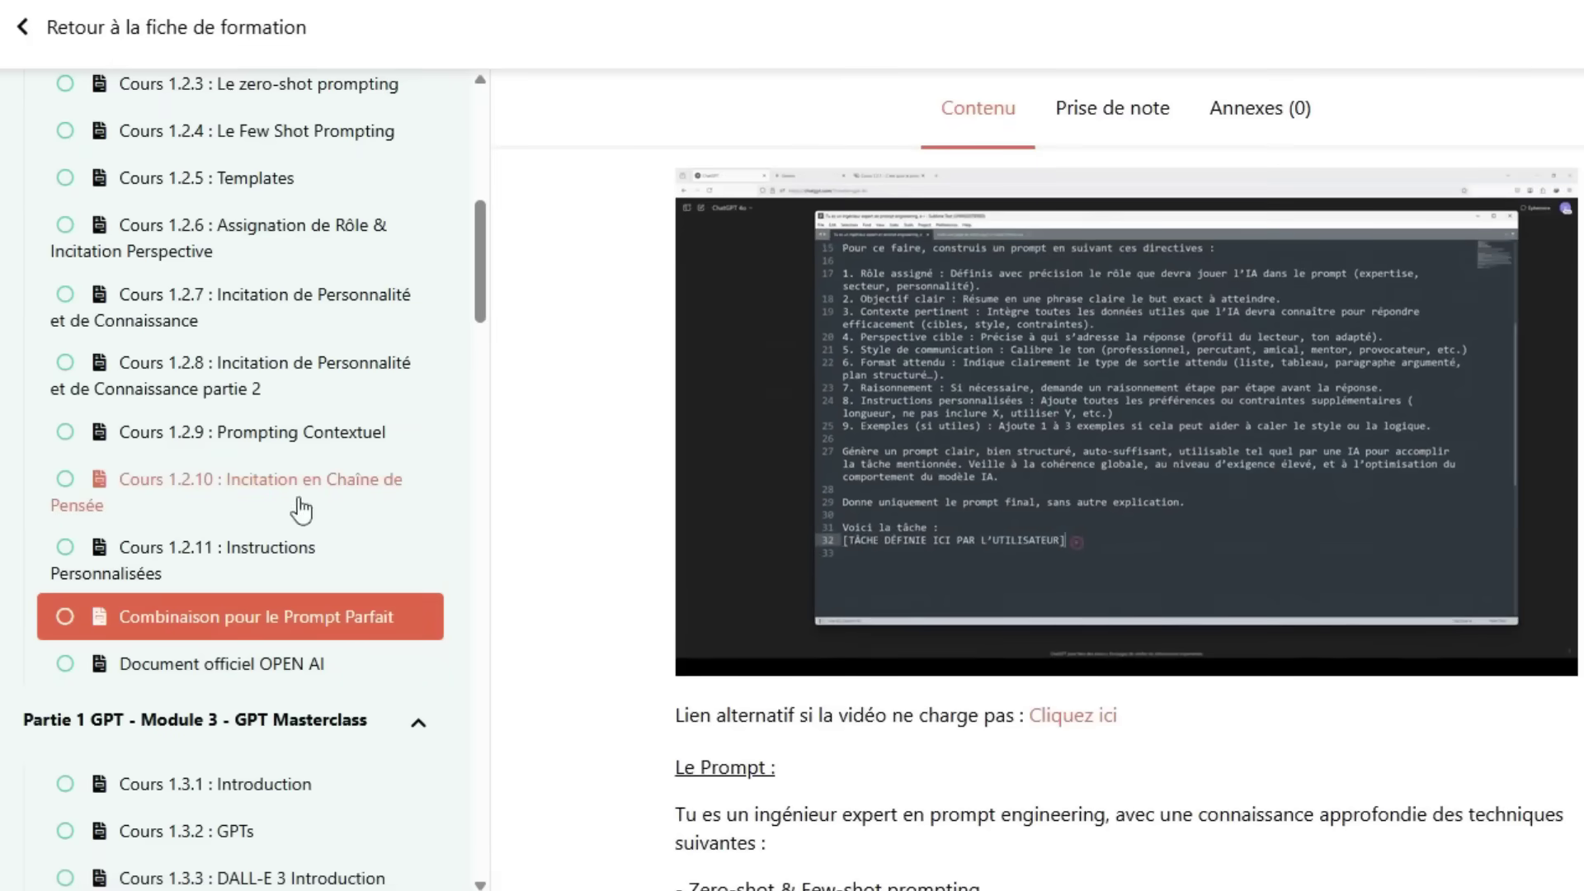
# Step: Open the Leonardo AI lesson Cours 2.1.1 - Introduction, and the Vibe Coding lesson Exemple 1 - Tetris avec Windsurf et Gemini 2.5 Pro
pyautogui.scroll(-15, 301, 510)
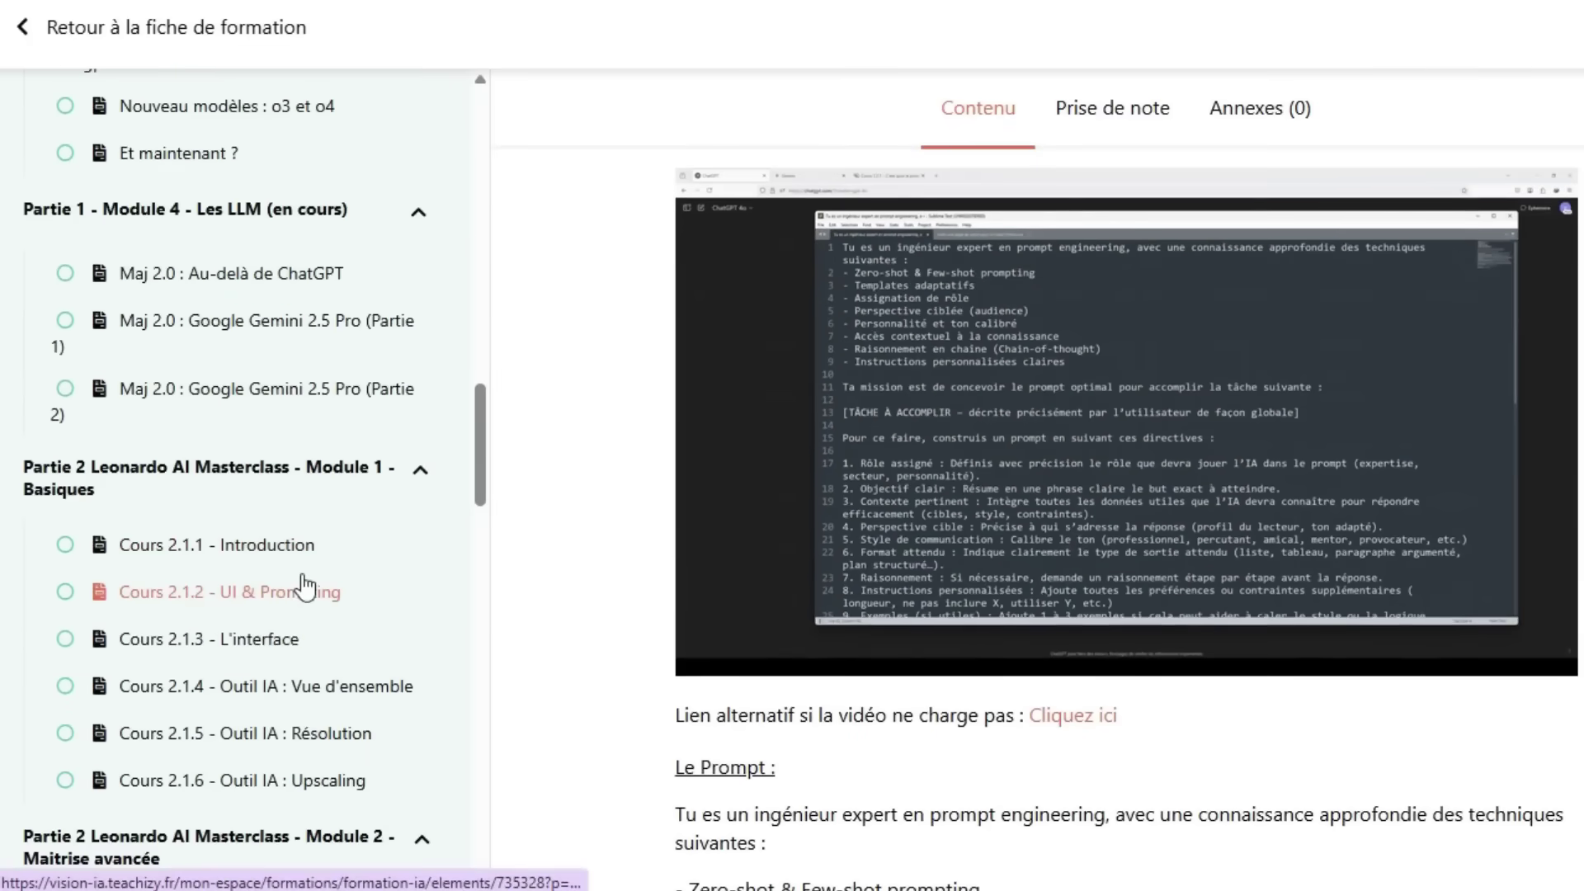
pyautogui.click(265, 543)
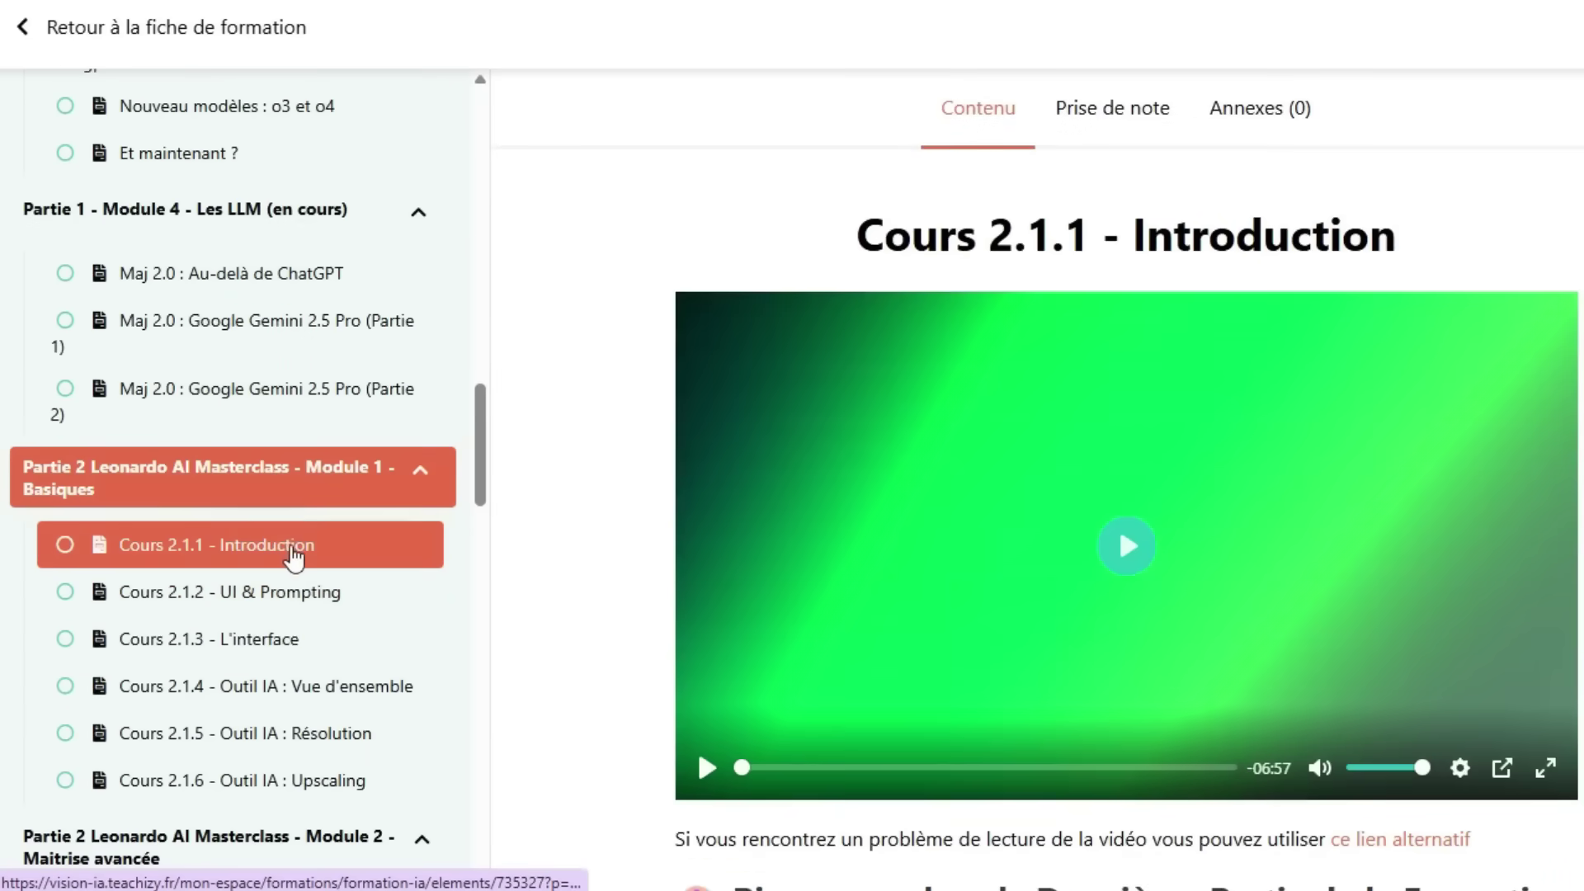
pyautogui.scroll(-2, 305, 554)
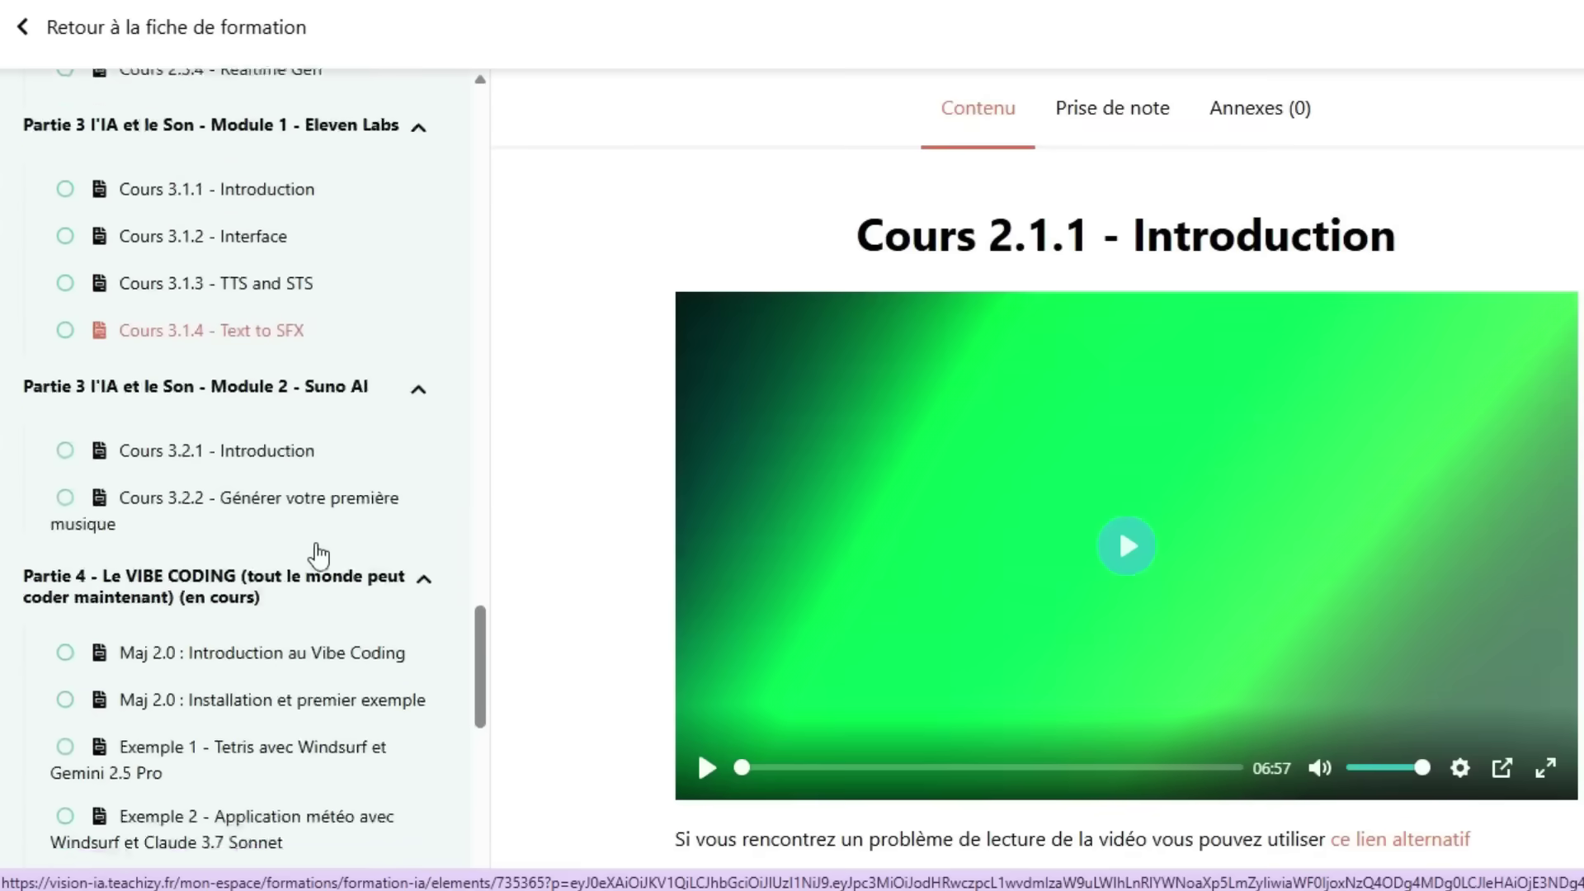
pyautogui.scroll(-1, 318, 555)
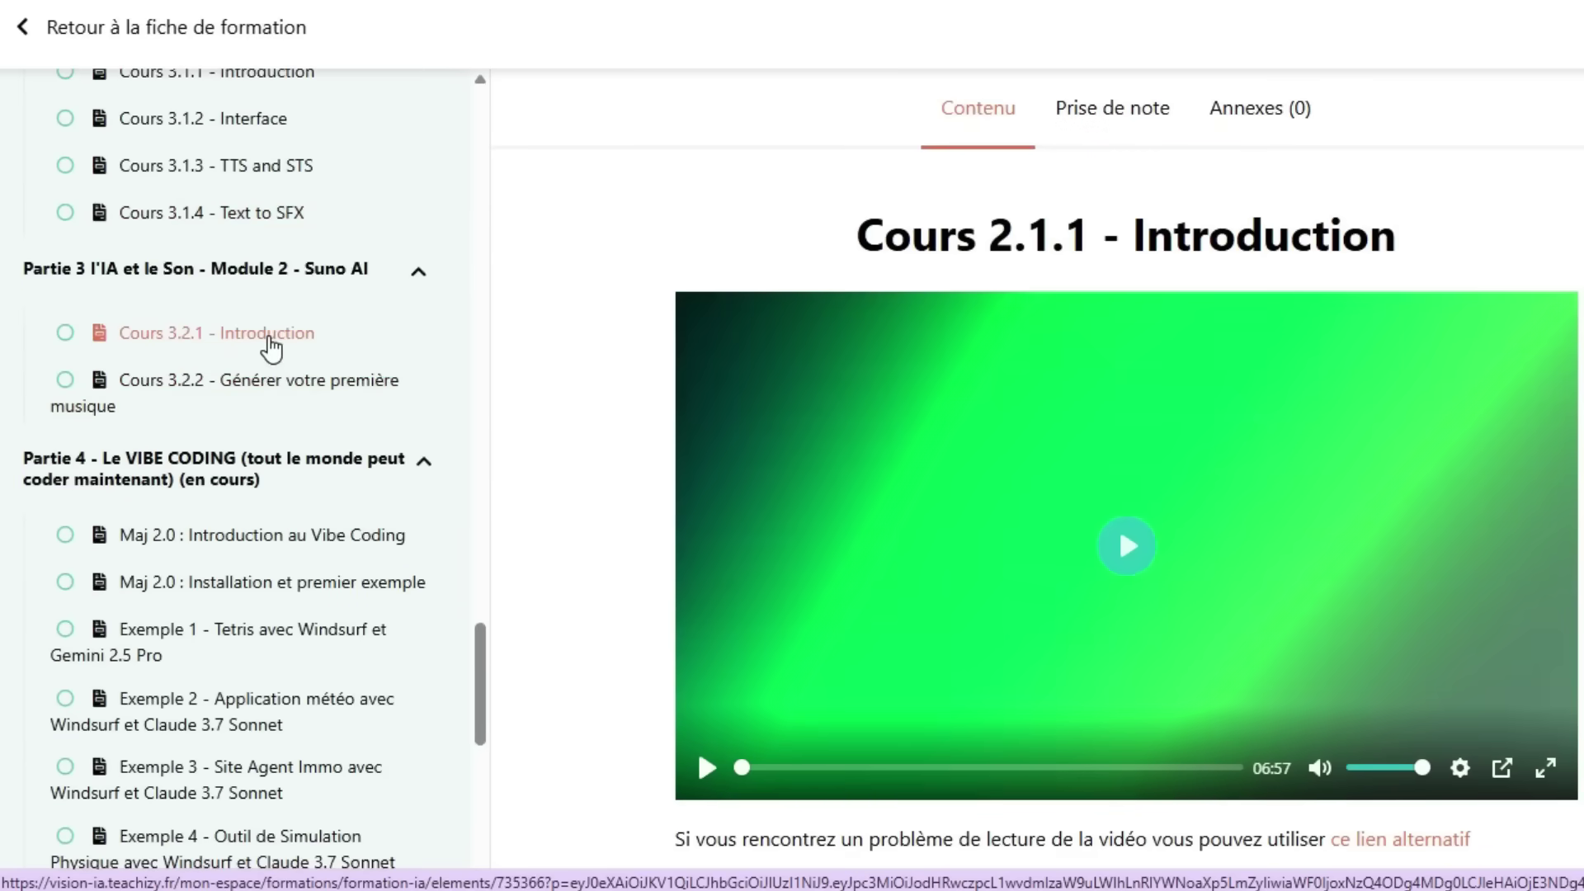
pyautogui.scroll(-2, 305, 515)
pyautogui.click(276, 388)
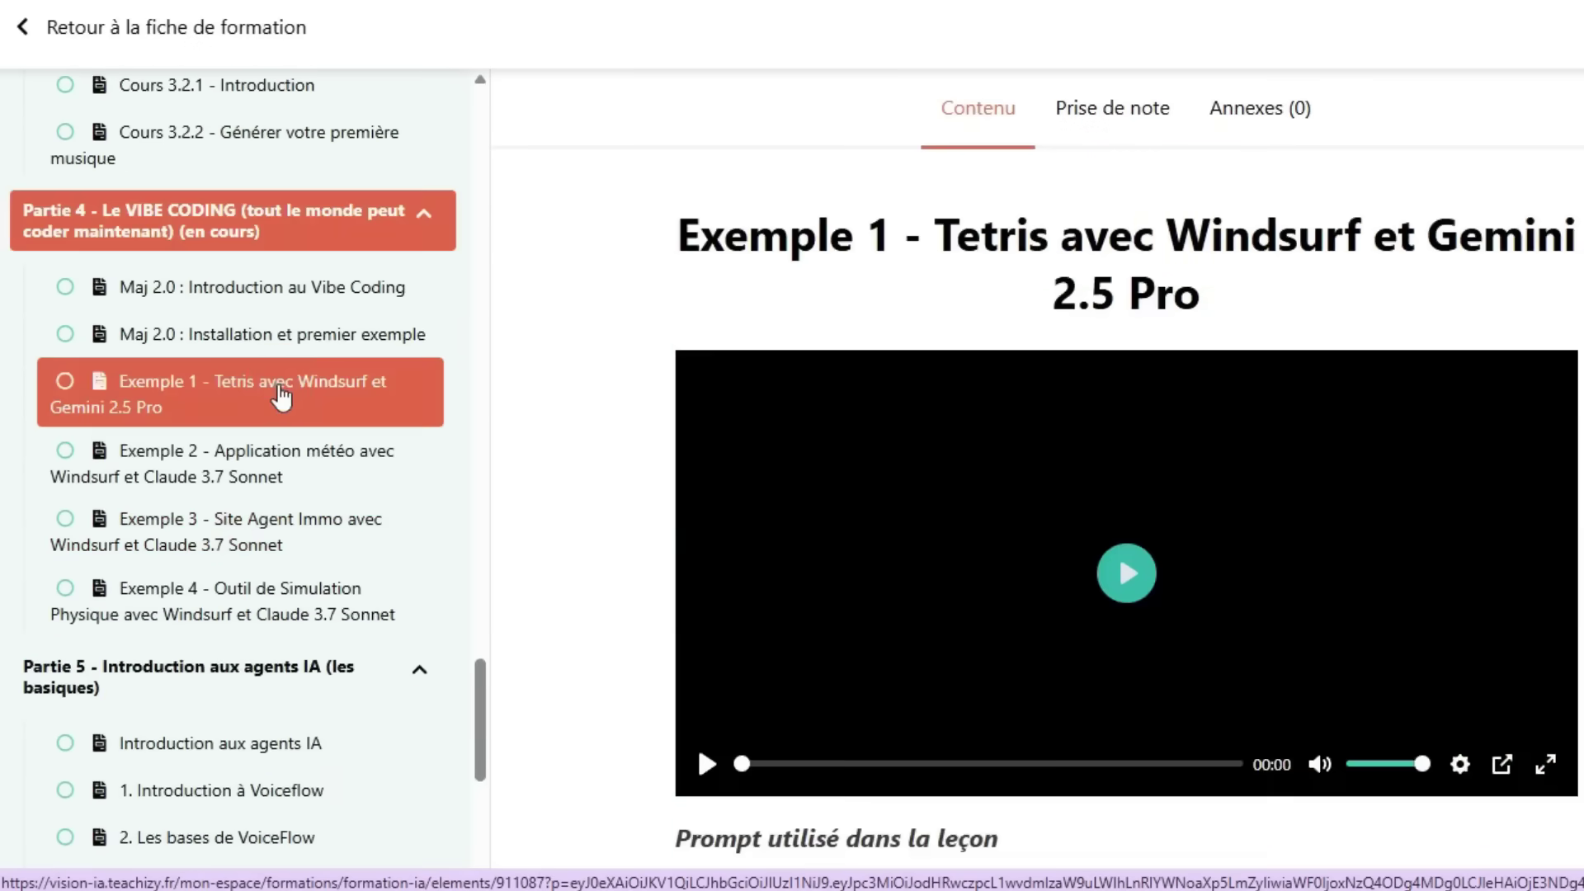
# Step: Open the lesson Maj 2.0 : Introduction au Vibe Coding and play its video
pyautogui.click(343, 341)
pyautogui.click(340, 297)
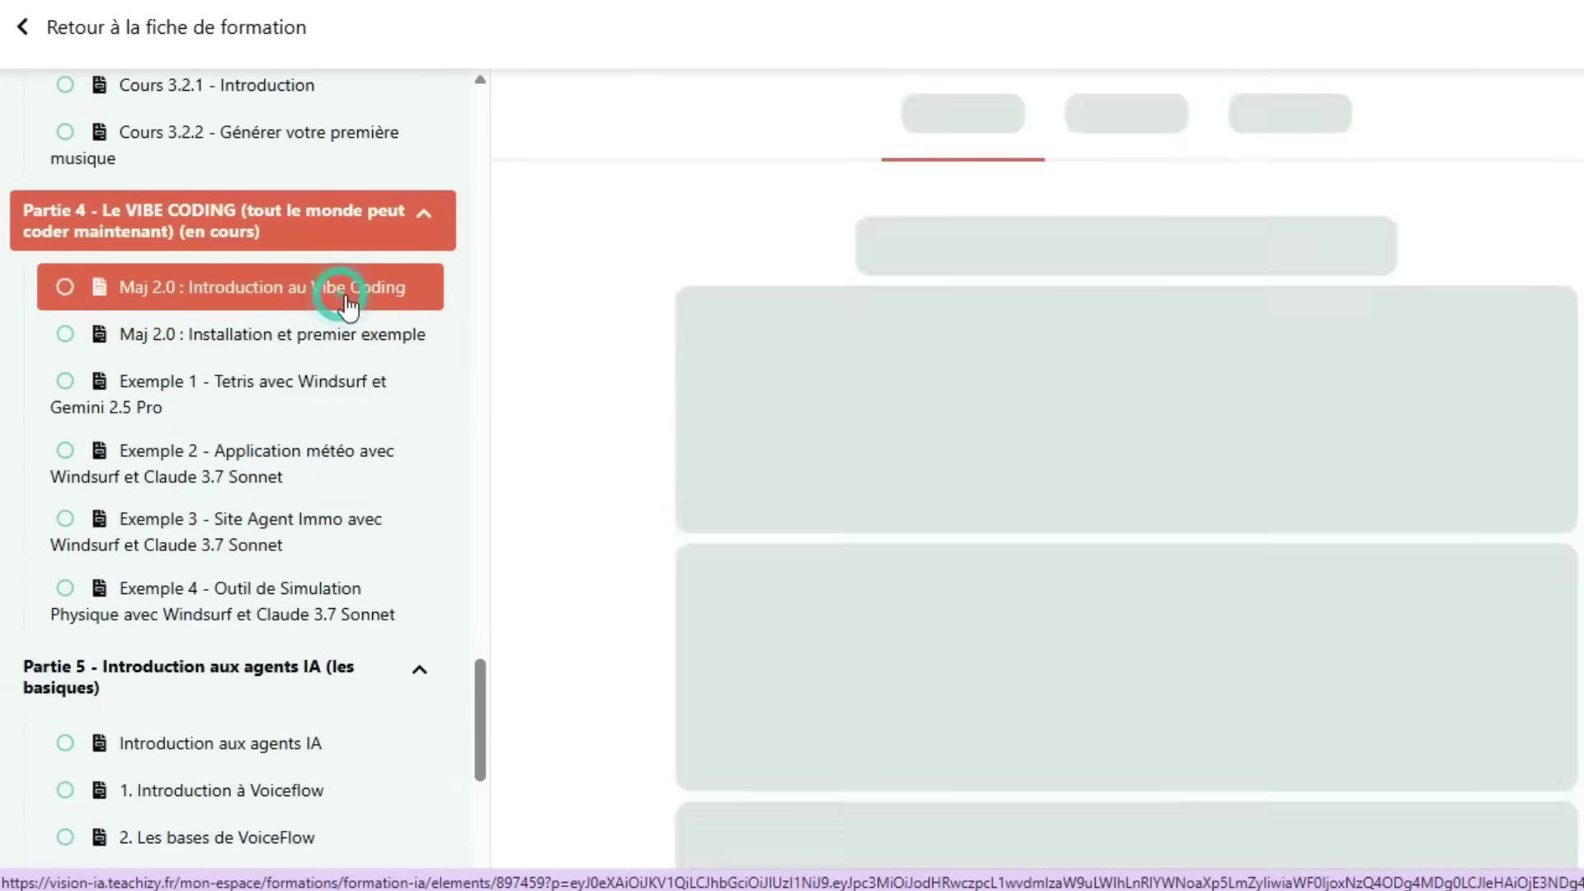
pyautogui.click(1118, 495)
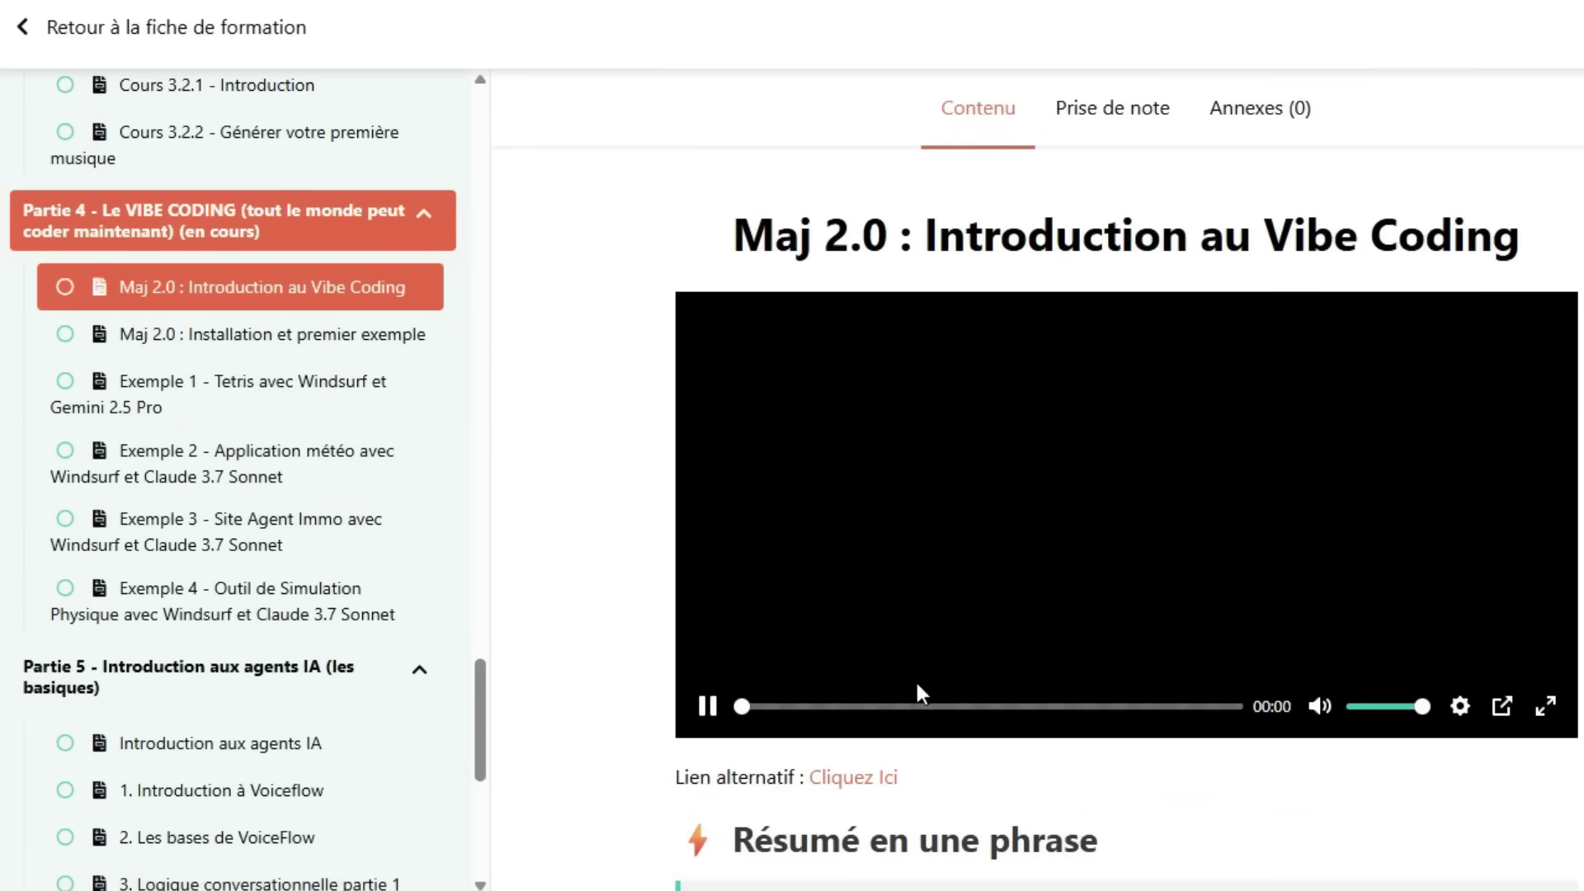
# Step: Open the Partie 5 lesson Introduction aux agents IA, play its video and skip ahead to two further points
pyautogui.scroll(-4, 449, 517)
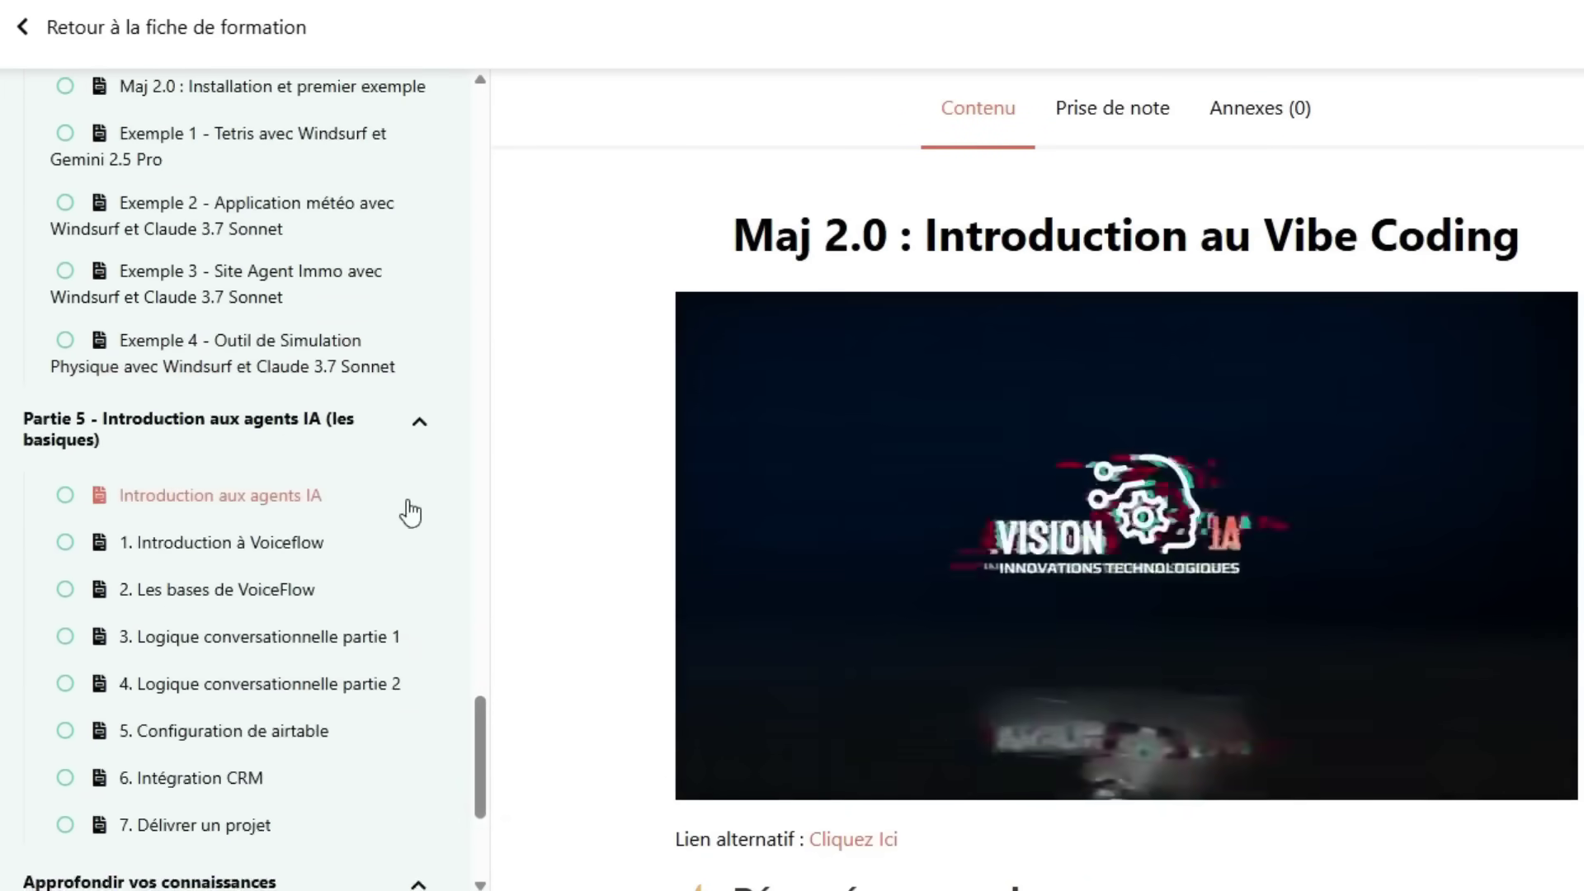
pyautogui.scroll(2, 402, 508)
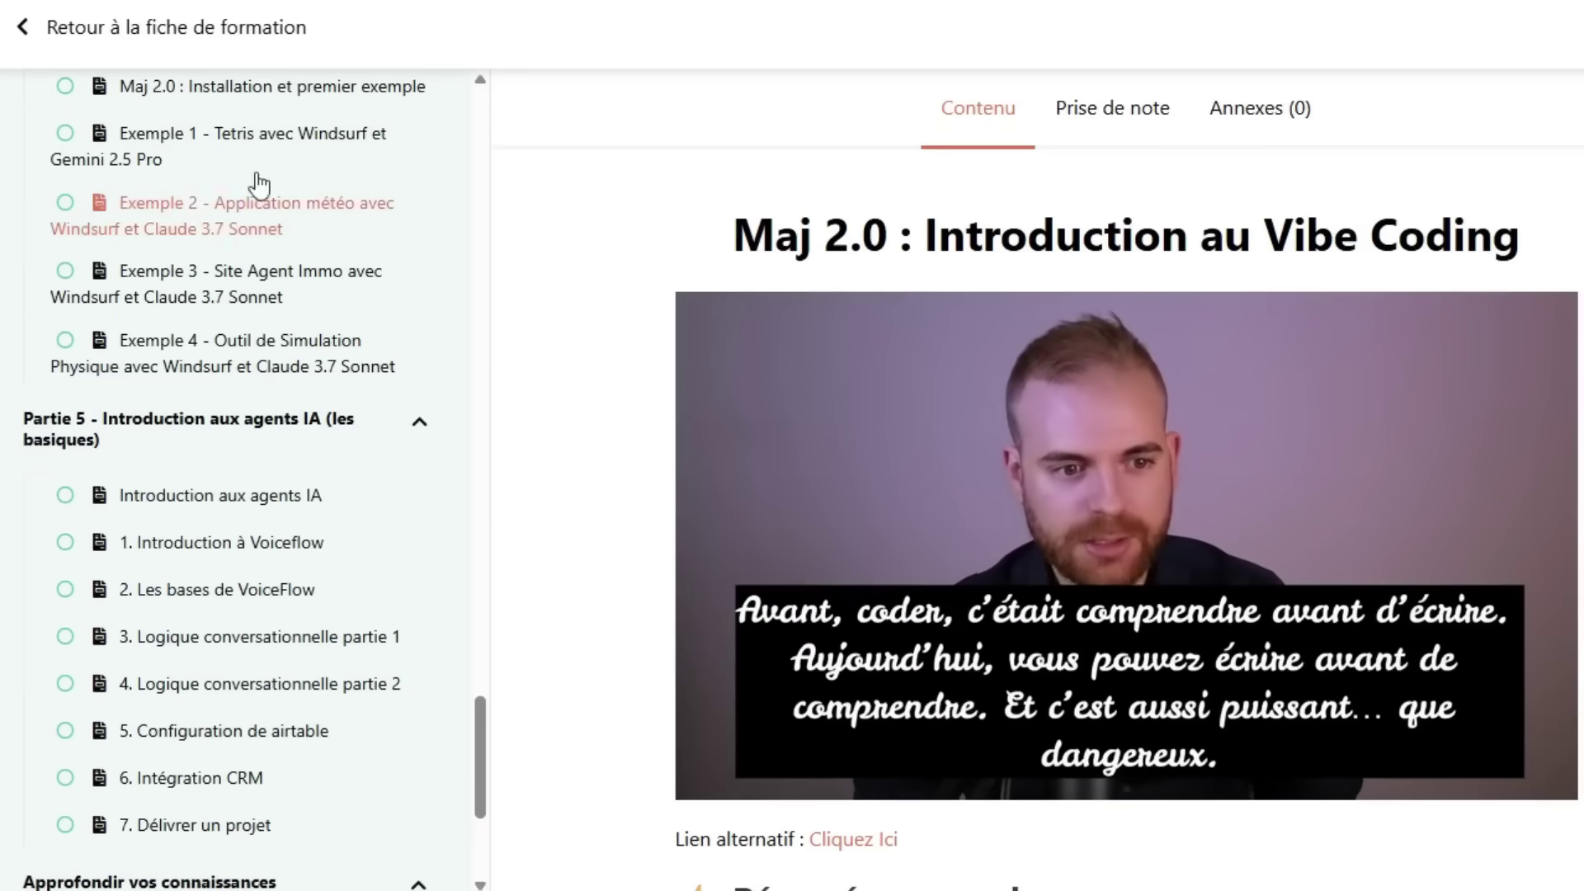
pyautogui.click(239, 503)
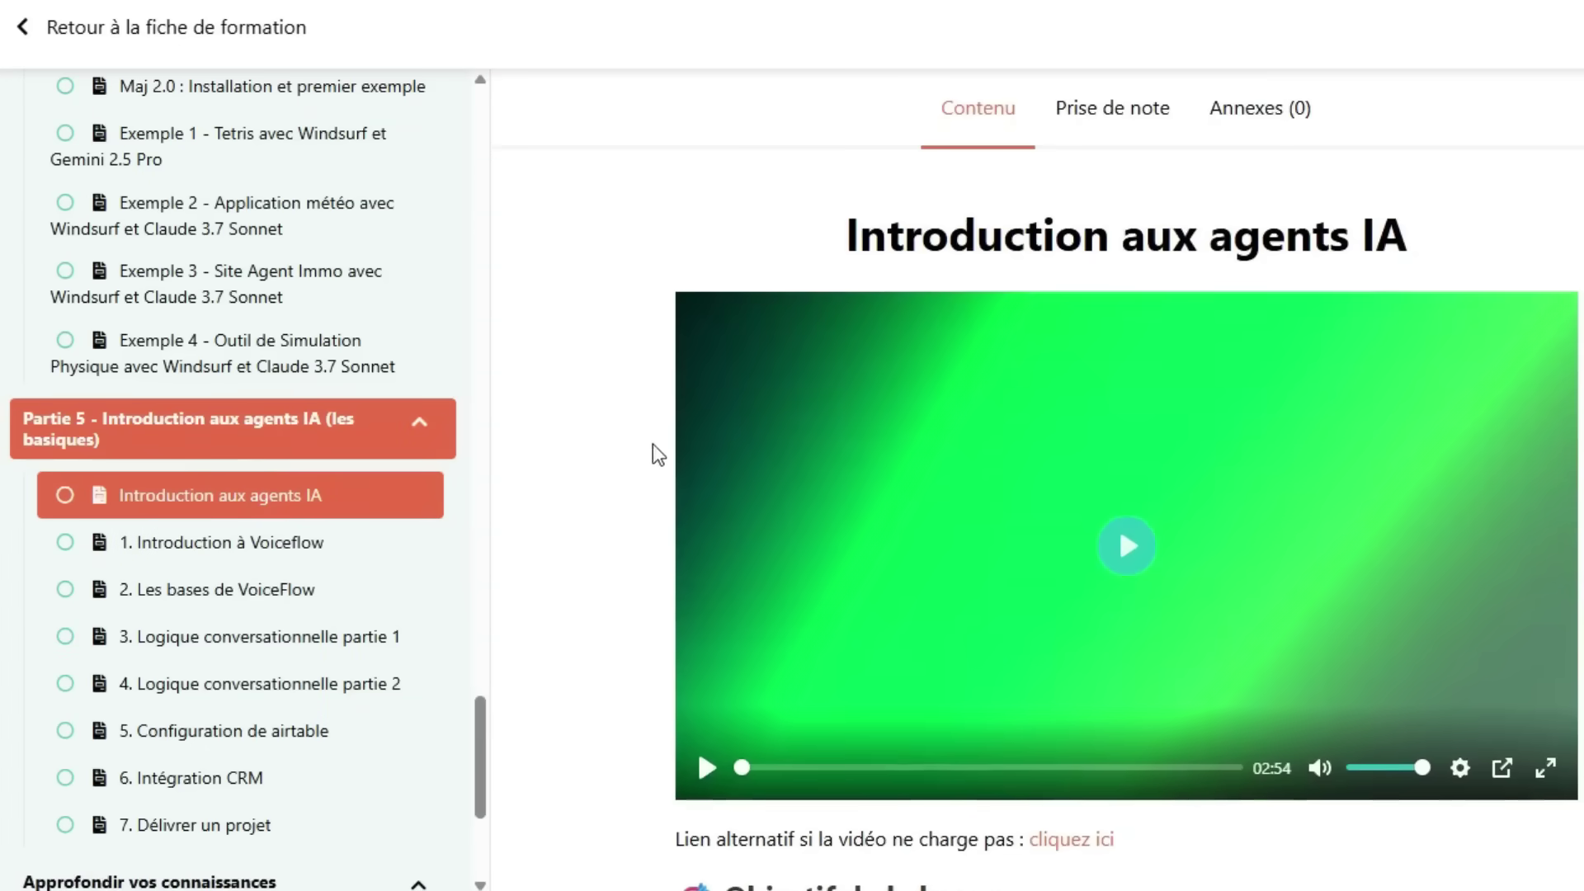
pyautogui.click(1128, 548)
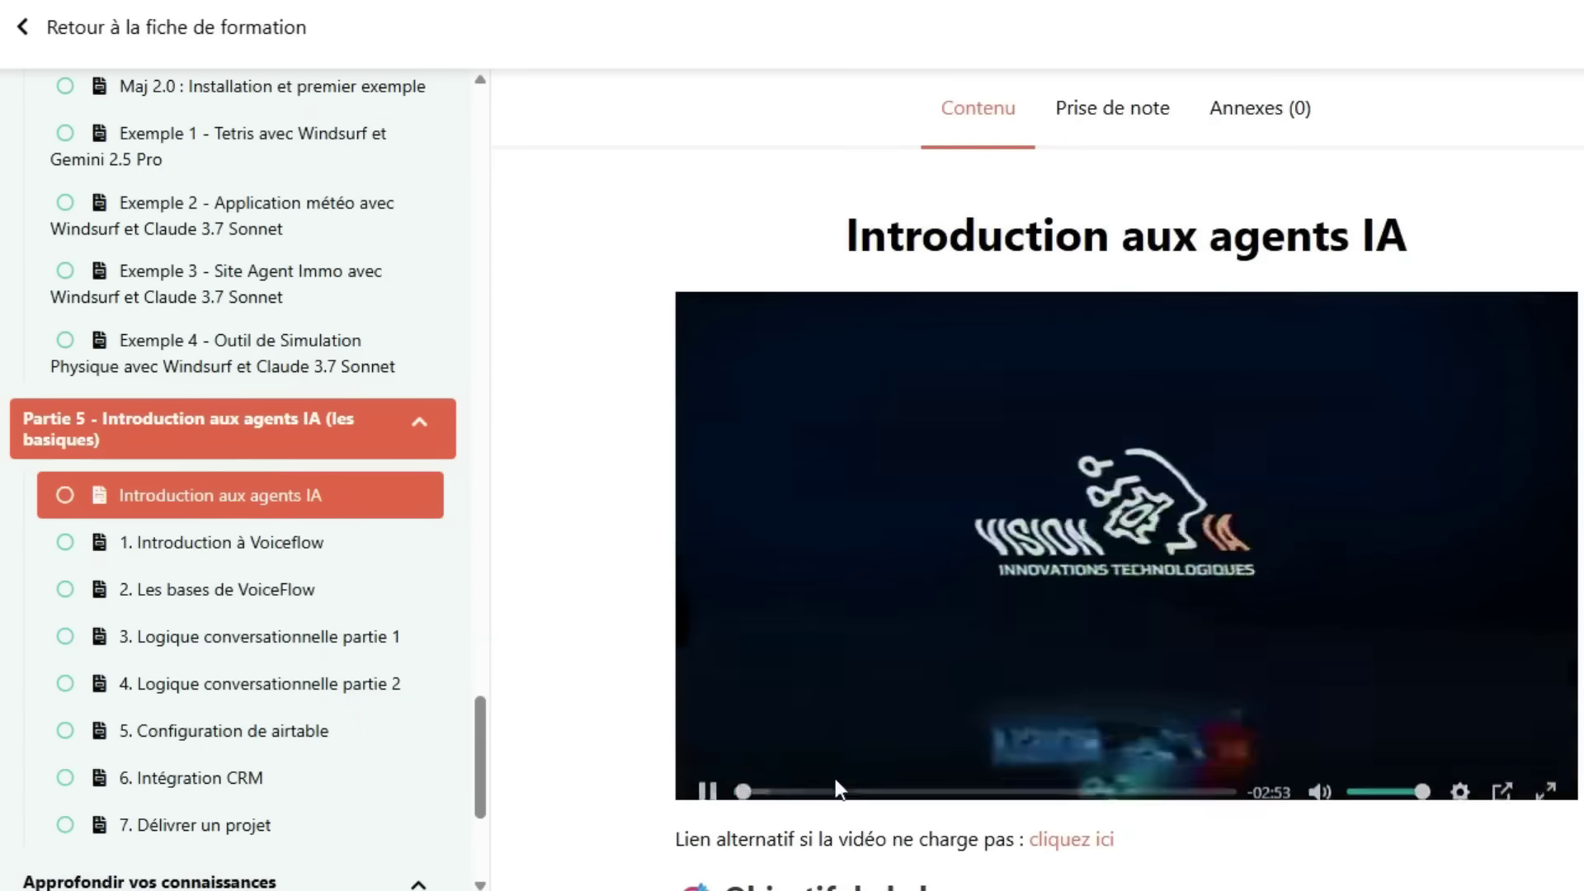
pyautogui.click(853, 767)
pyautogui.click(1057, 767)
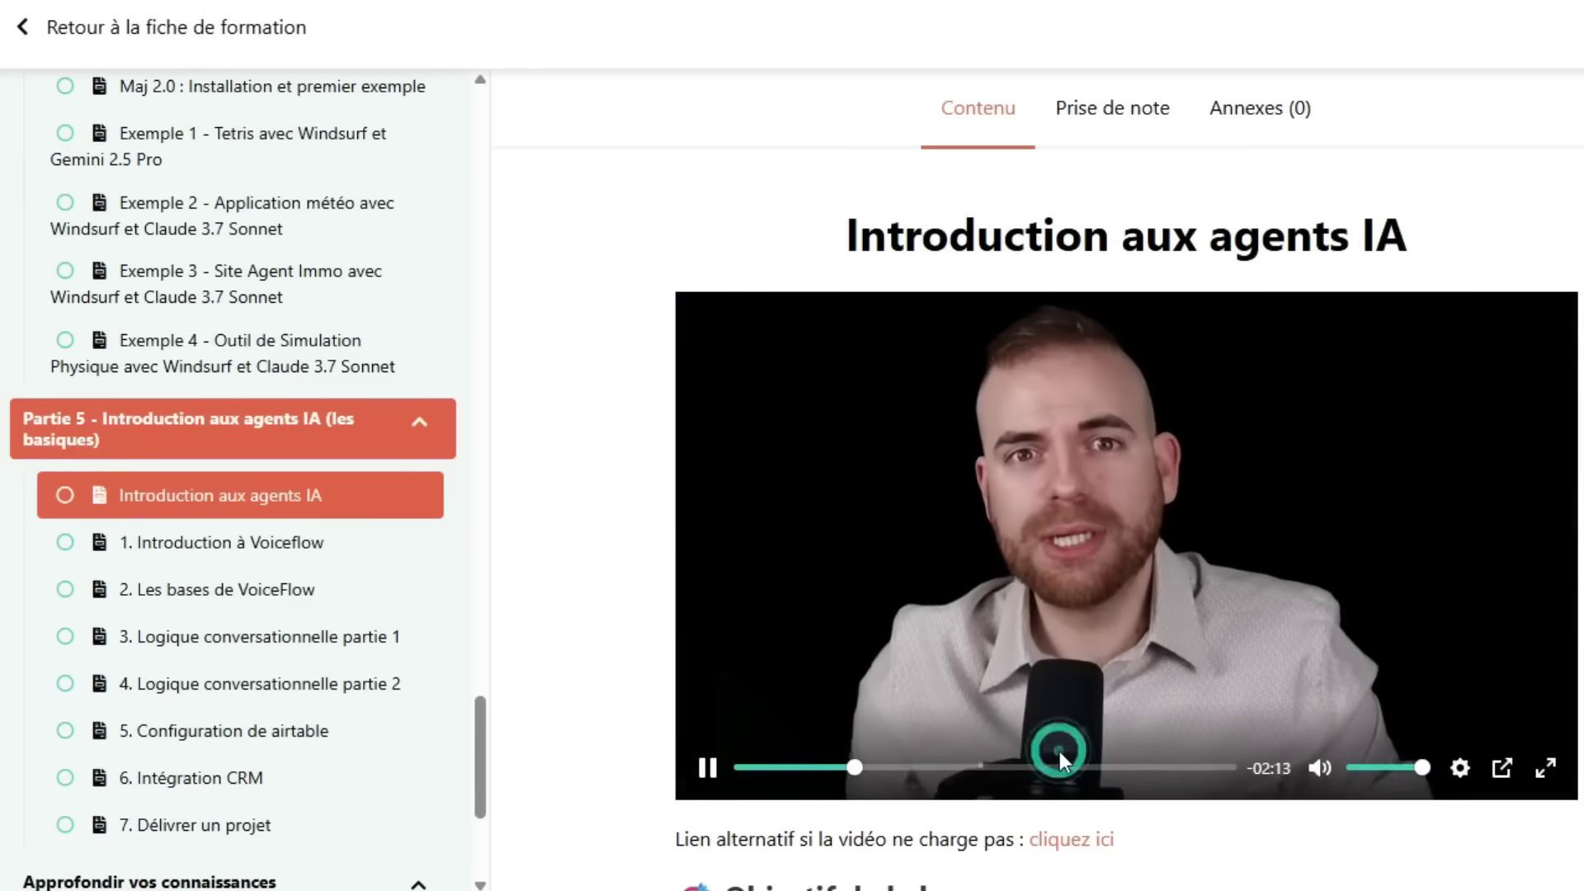
# Step: Open the lesson 2. Les bases de VoiceFlow in Partie 5
pyautogui.click(314, 590)
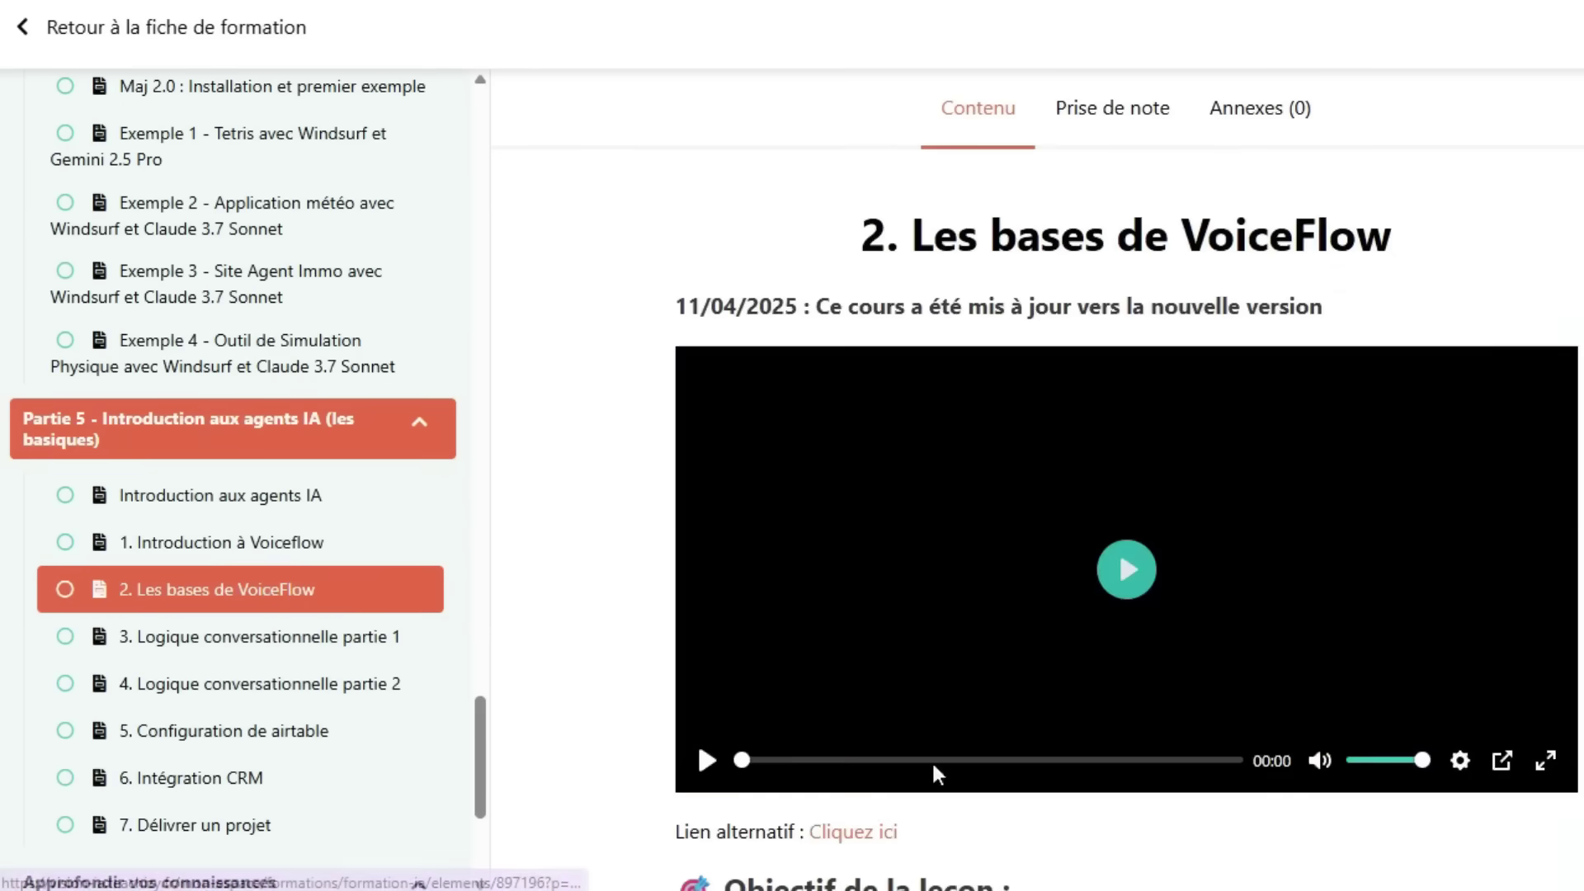